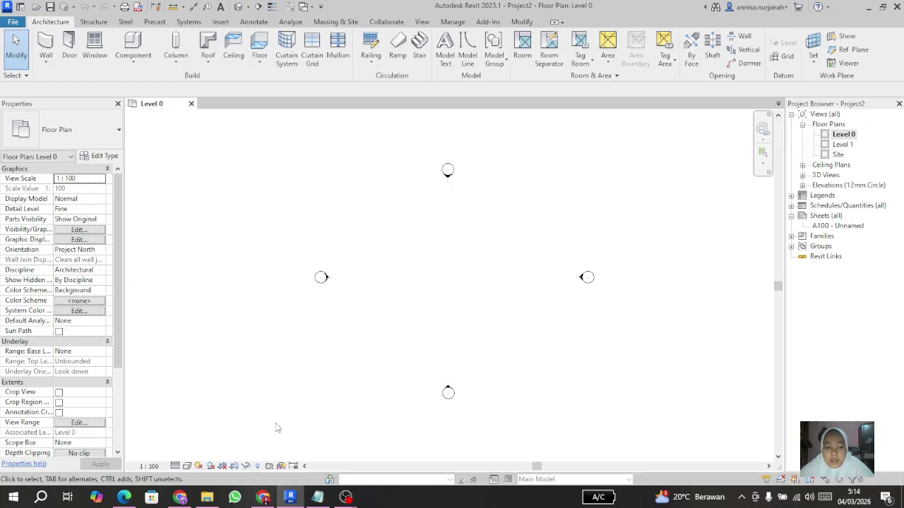
# - Switch to BC Bookmark (2).pdf in Edge and examine the grid axes and their spacing on the 2nd floor plan, page 13
pyautogui.click(125, 497)
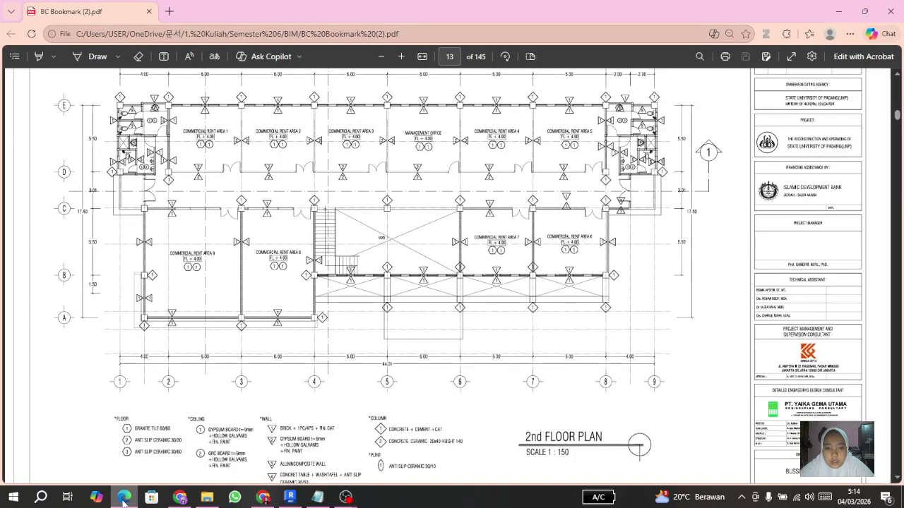
pyautogui.scroll(2, 301, 364)
pyautogui.scroll(-1, 300, 364)
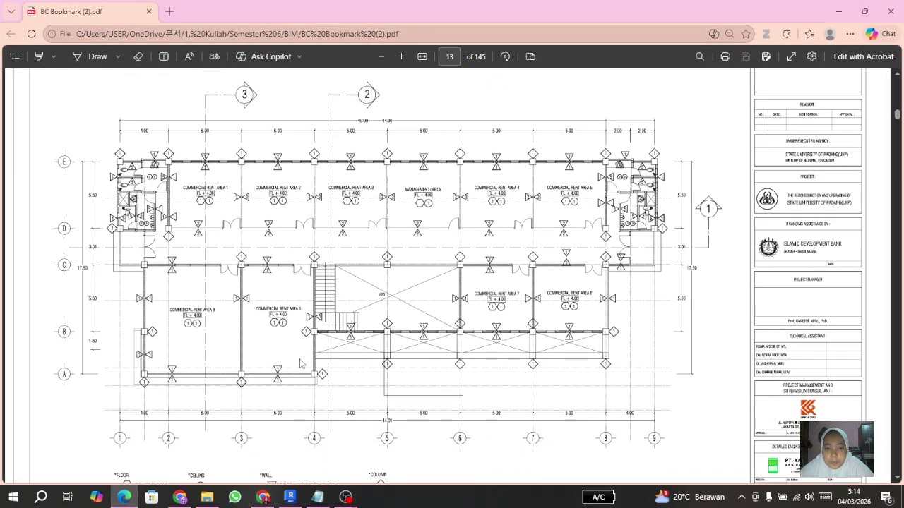
pyautogui.scroll(-3, 229, 285)
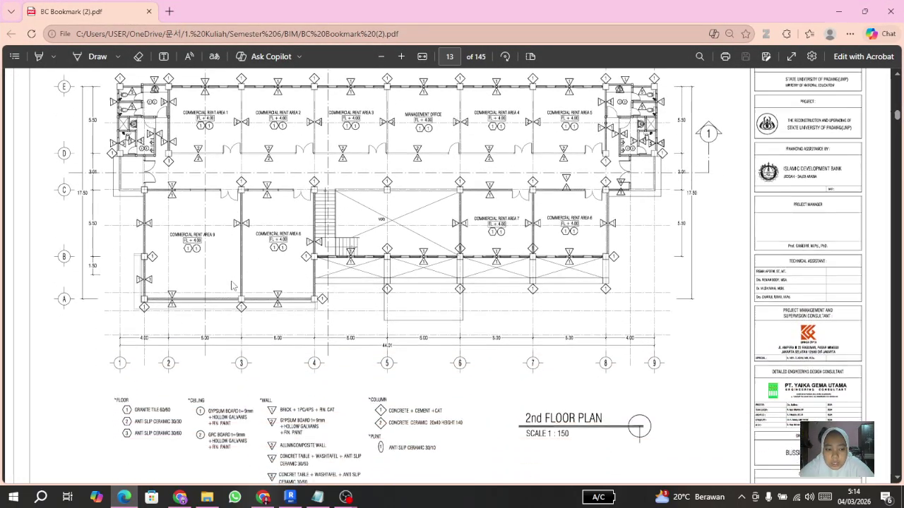
pyautogui.scroll(3, 81, 174)
pyautogui.scroll(-1, 113, 325)
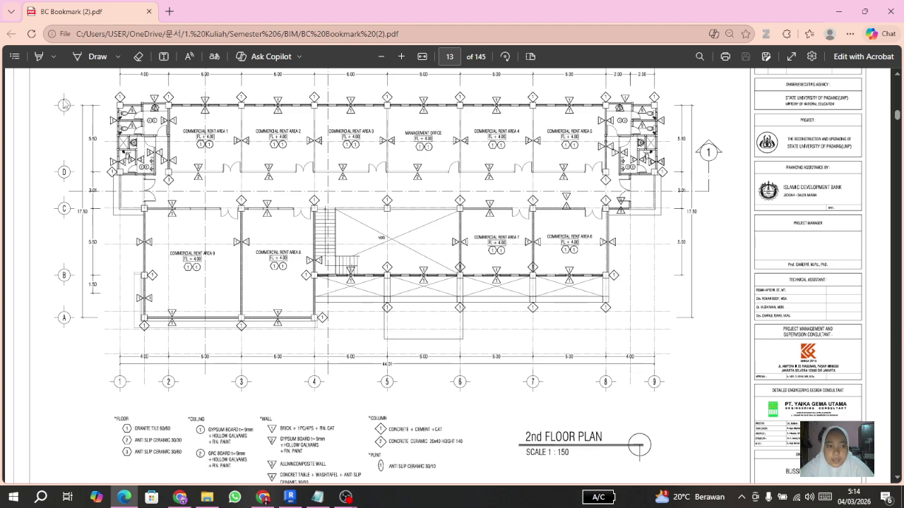
pyautogui.scroll(1, 78, 113)
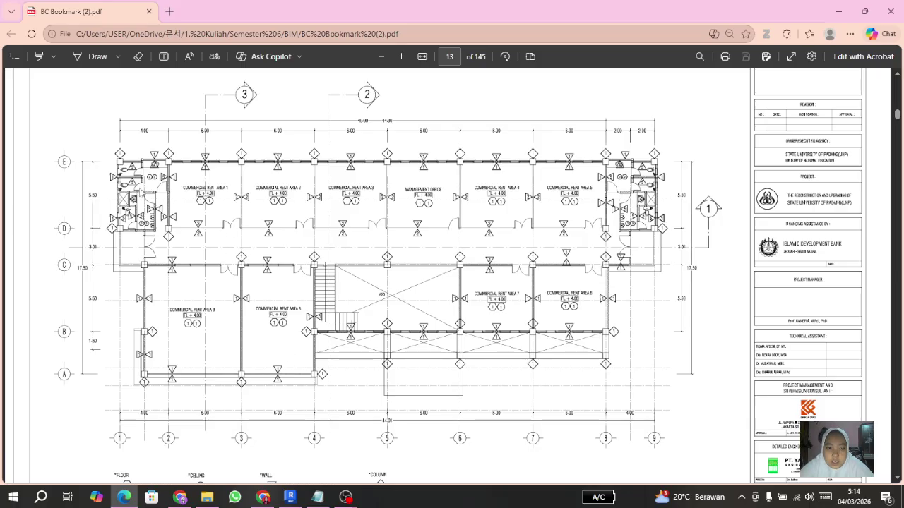
pyautogui.scroll(-1, 123, 163)
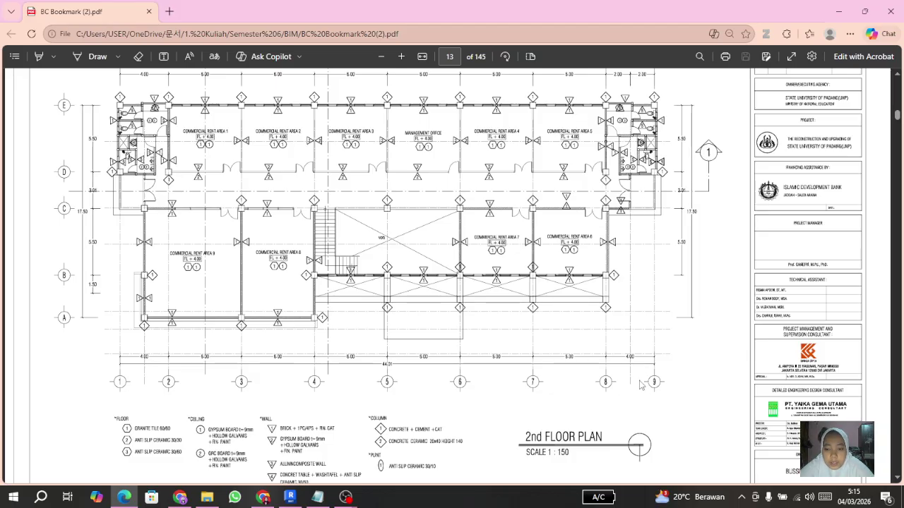
pyautogui.scroll(2, 630, 332)
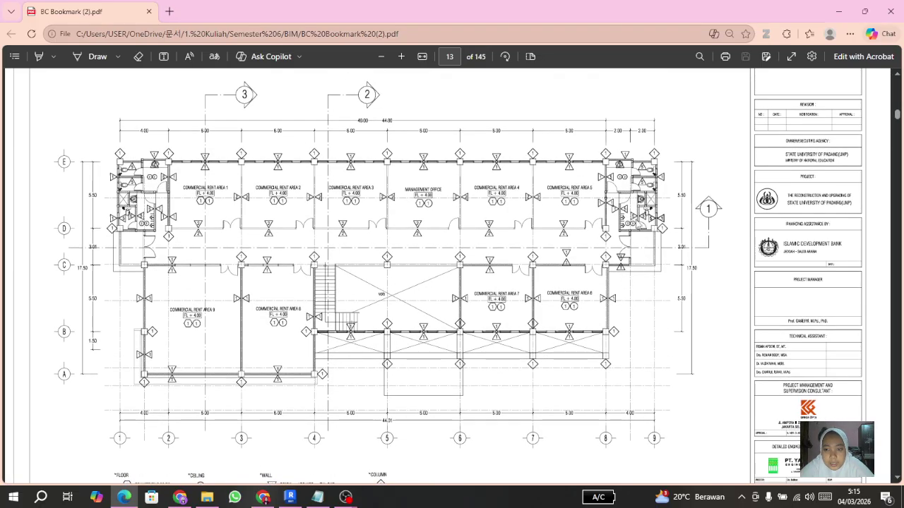
pyautogui.scroll(-3, 633, 248)
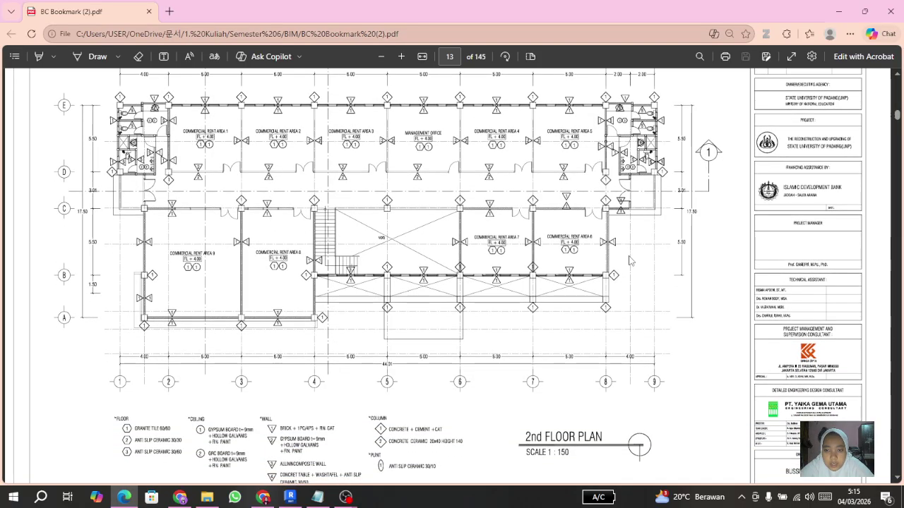
pyautogui.scroll(3, 628, 282)
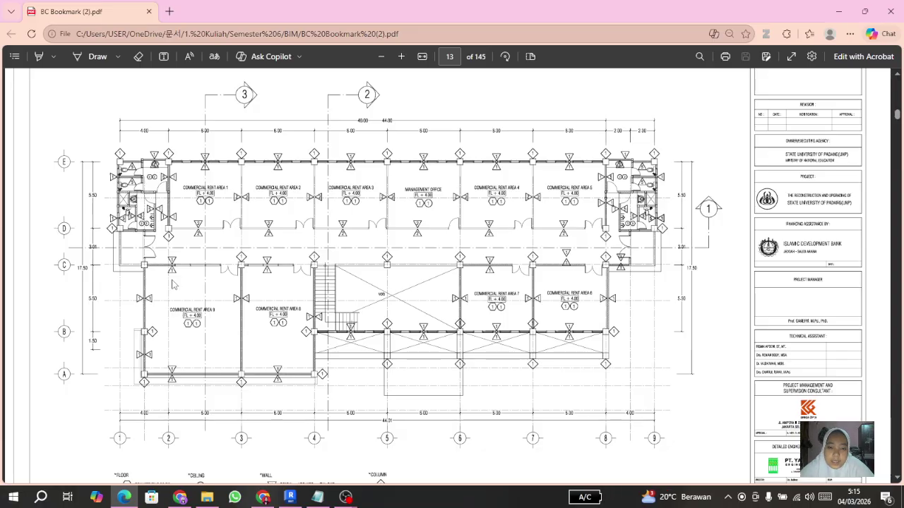
pyautogui.scroll(-1, 169, 413)
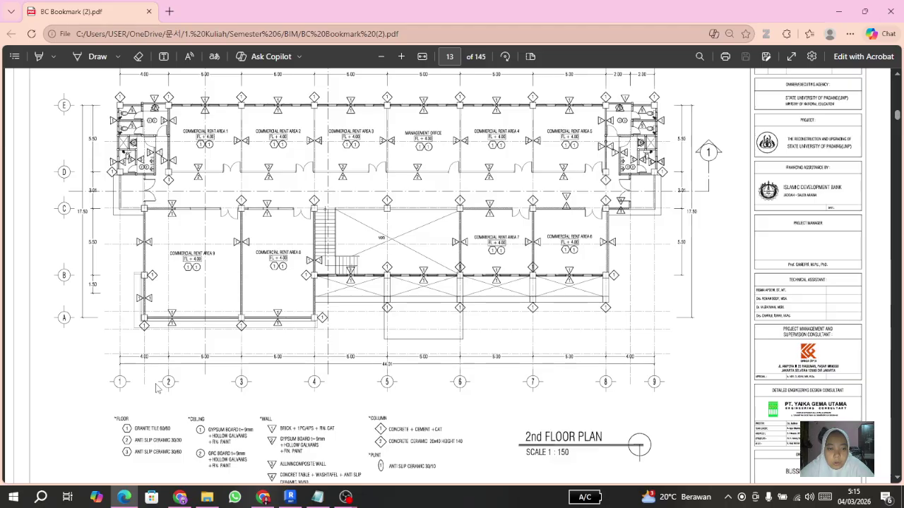
pyautogui.scroll(1, 159, 376)
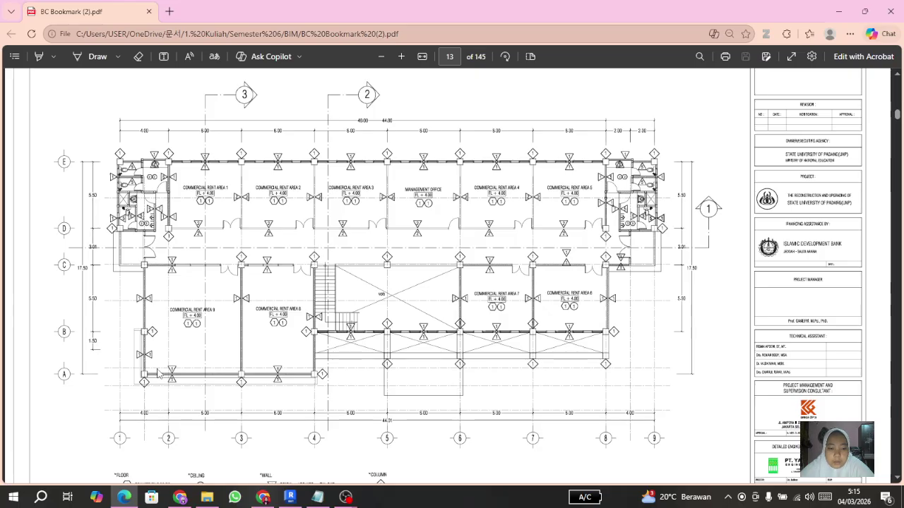
pyautogui.scroll(-1, 159, 375)
pyautogui.scroll(1, 159, 375)
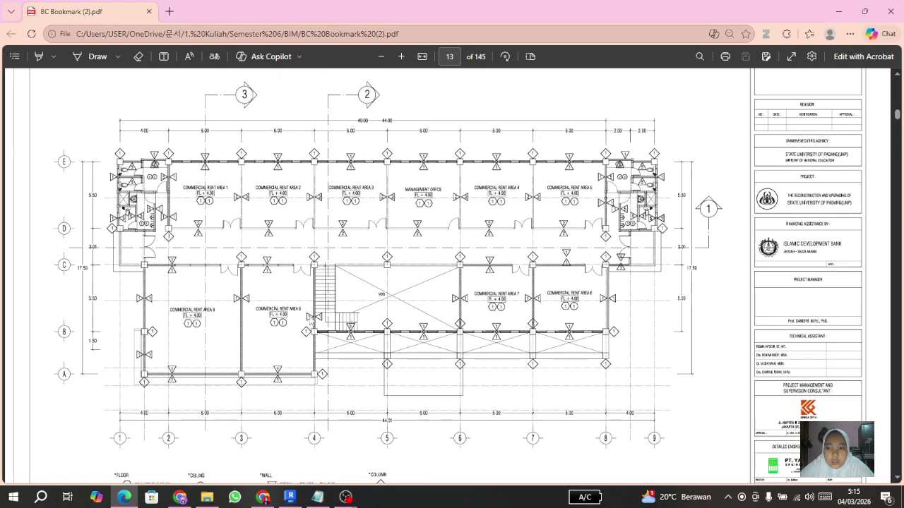
# - Examine the level heights and grid axis spacing on the front elevation, page 15 of the drawing set
pyautogui.scroll(-15, 301, 295)
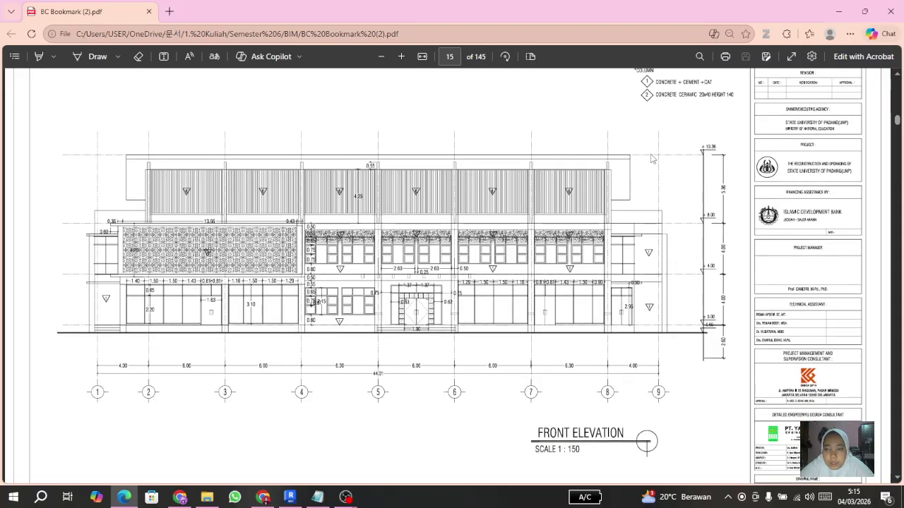
pyautogui.click(401, 56)
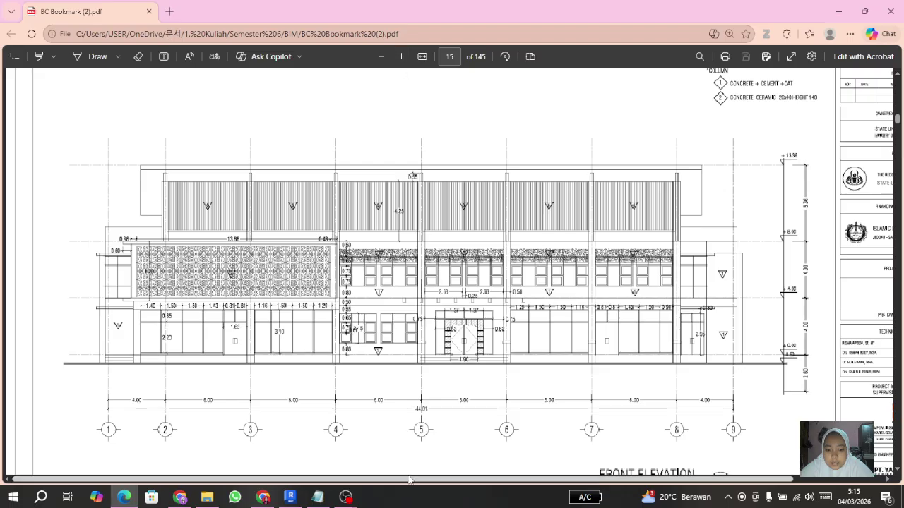
pyautogui.moveTo(413, 480); pyautogui.dragTo(505, 480)
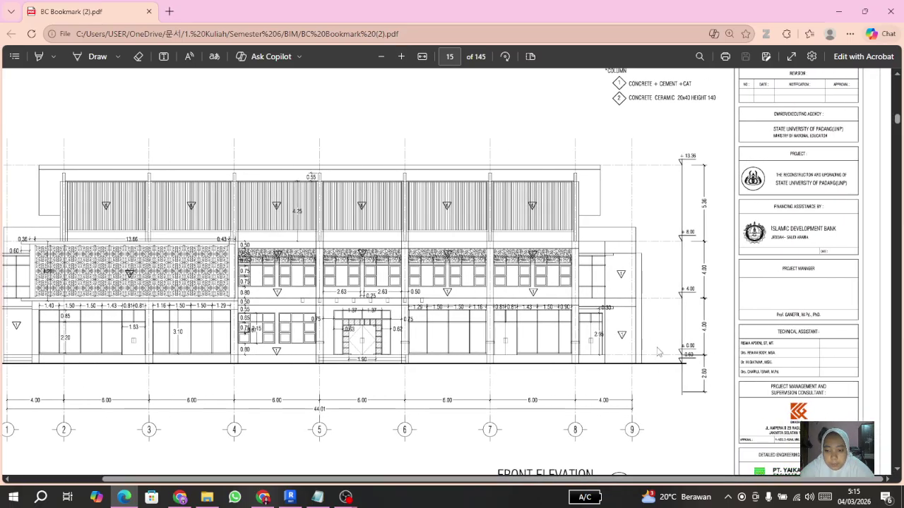
pyautogui.scroll(-1, 663, 363)
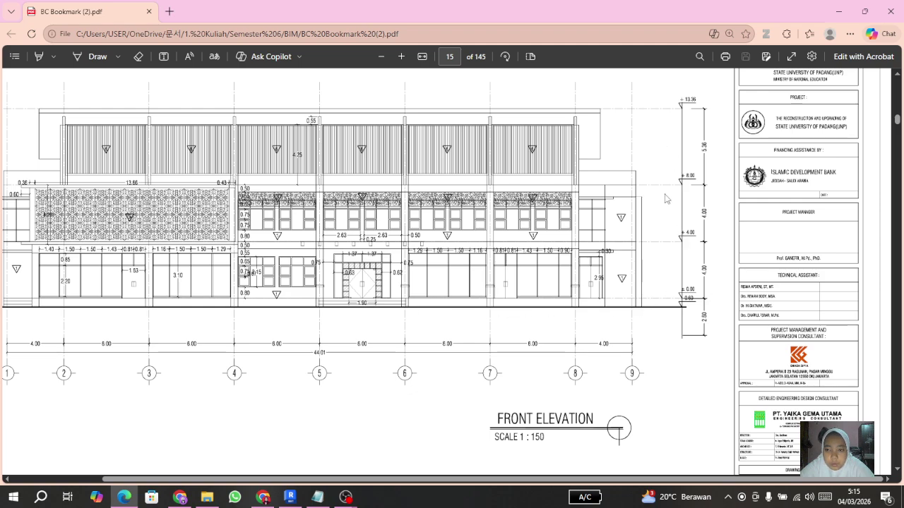
pyautogui.scroll(1, 670, 196)
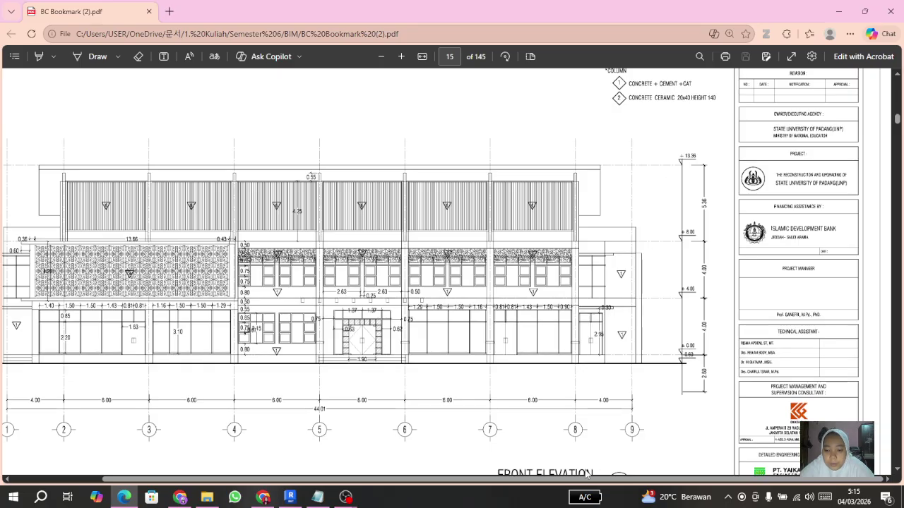
pyautogui.moveTo(579, 484); pyautogui.dragTo(504, 484)
pyautogui.scroll(-2, 549, 276)
pyautogui.scroll(1, 550, 274)
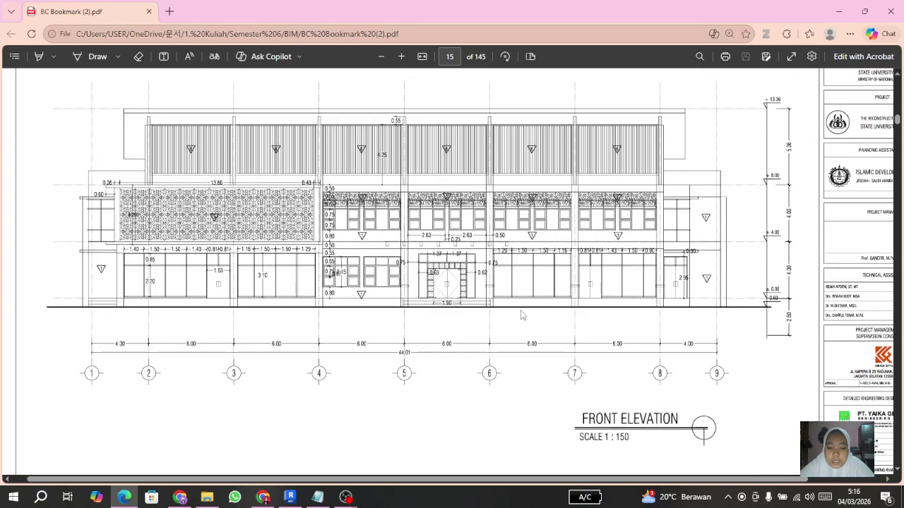
# - Switch to Revit and draw a straight horizontal grid line in the upper part of the area between the elevation markers on Level 0
pyautogui.click(290, 497)
pyautogui.scroll(-3, 318, 245)
pyautogui.scroll(1, 325, 240)
pyautogui.scroll(1, 399, 210)
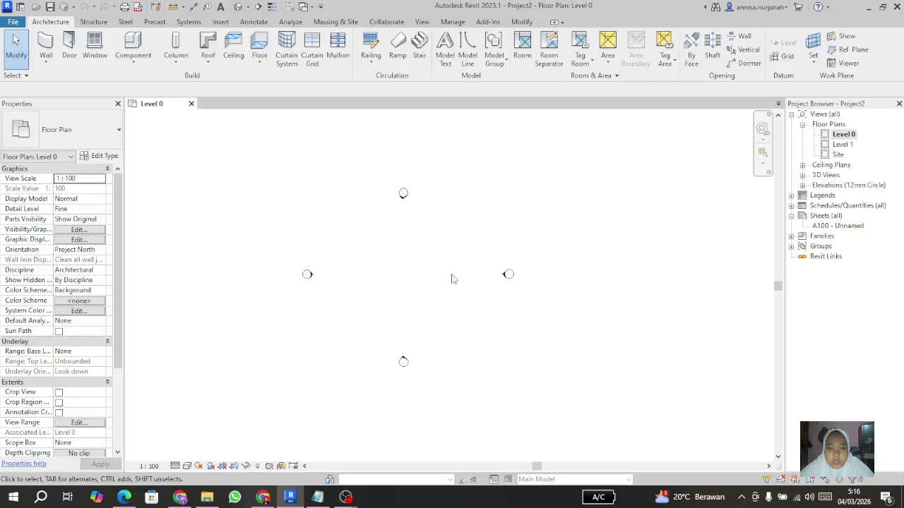
pyautogui.scroll(3, 368, 282)
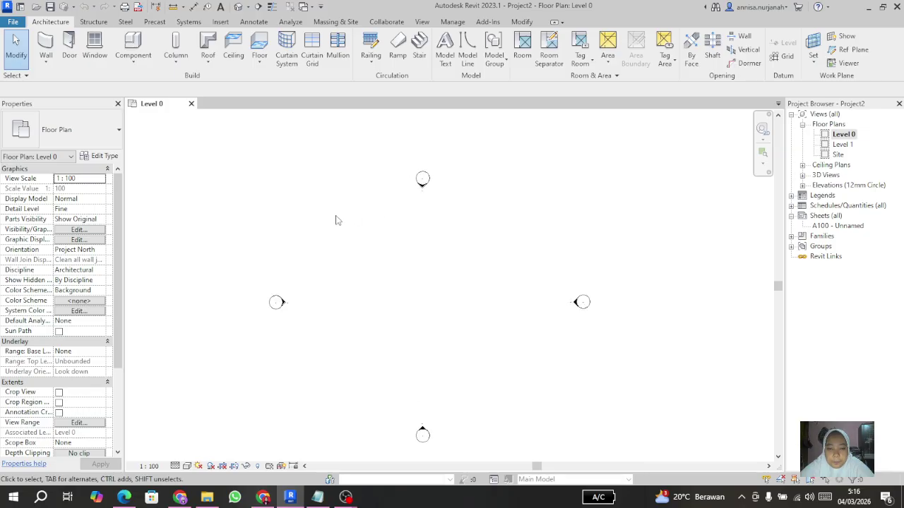
pyautogui.scroll(-1, 344, 208)
pyautogui.scroll(1, 444, 219)
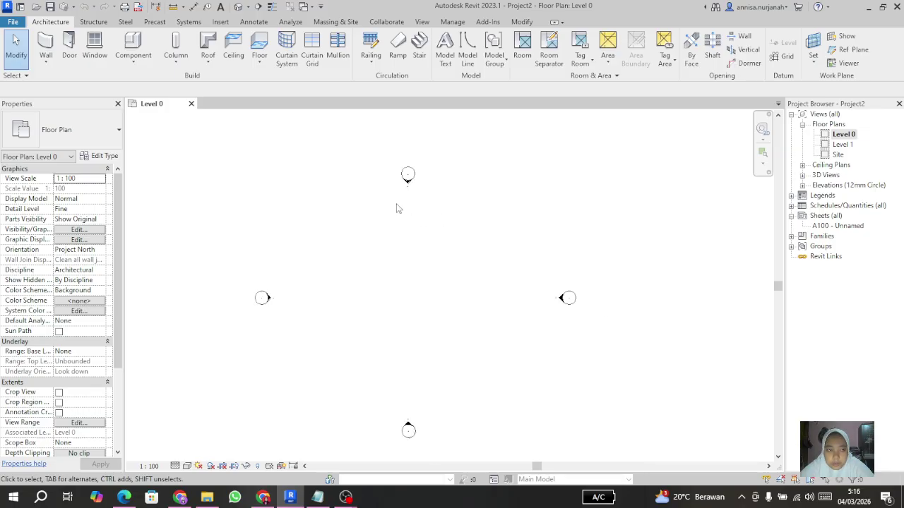
pyautogui.click(101, 23)
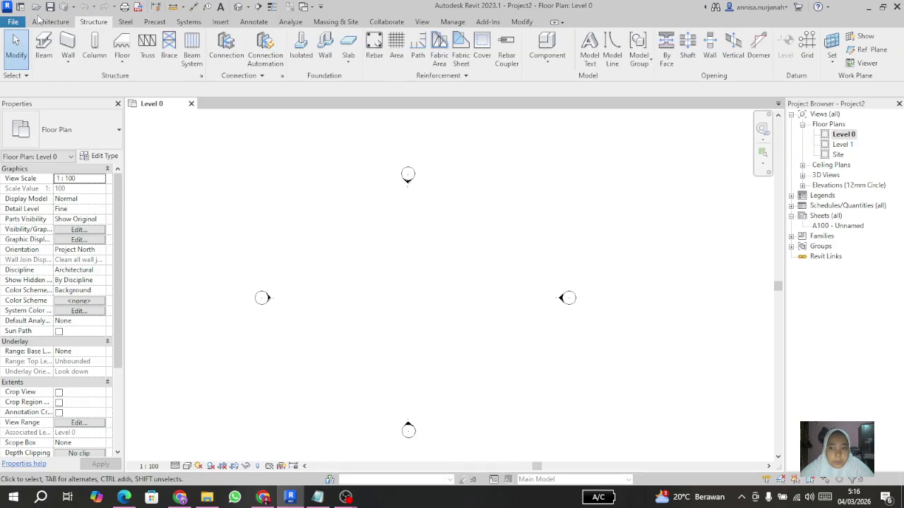
pyautogui.click(42, 23)
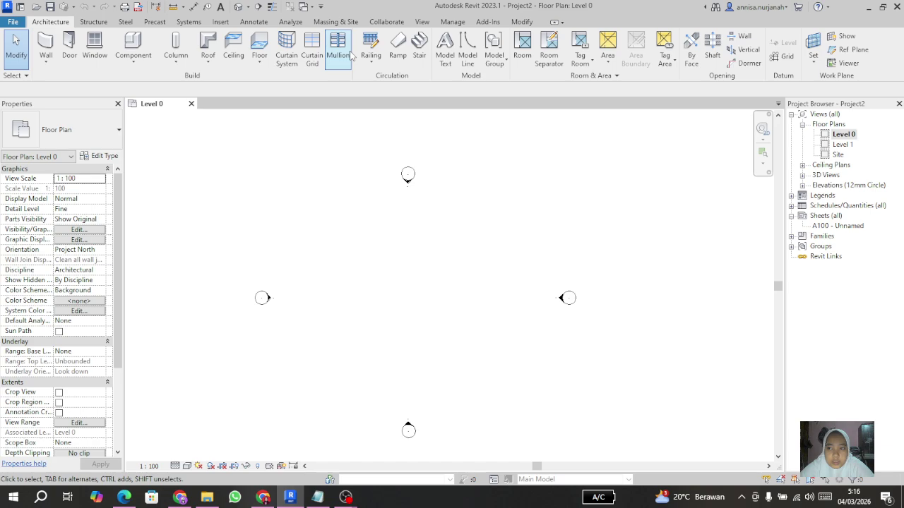
pyautogui.click(783, 56)
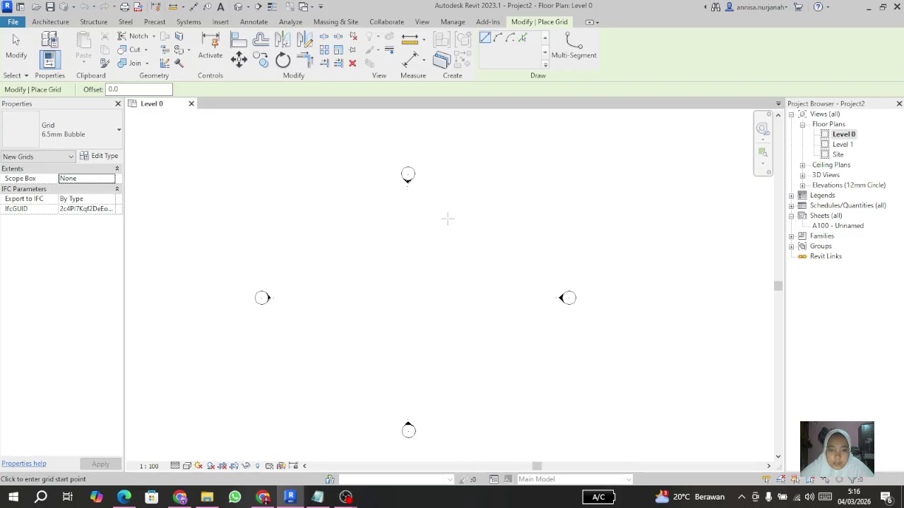
pyautogui.click(289, 231)
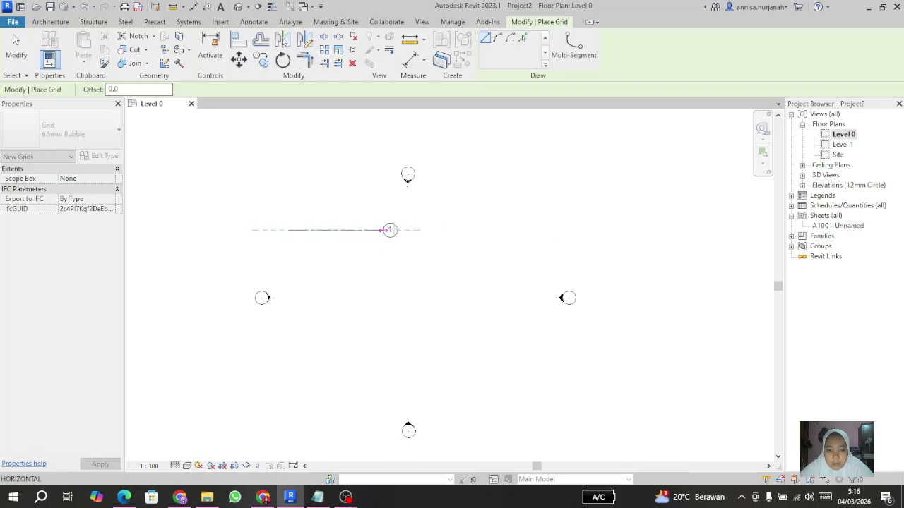
pyautogui.scroll(2, 441, 230)
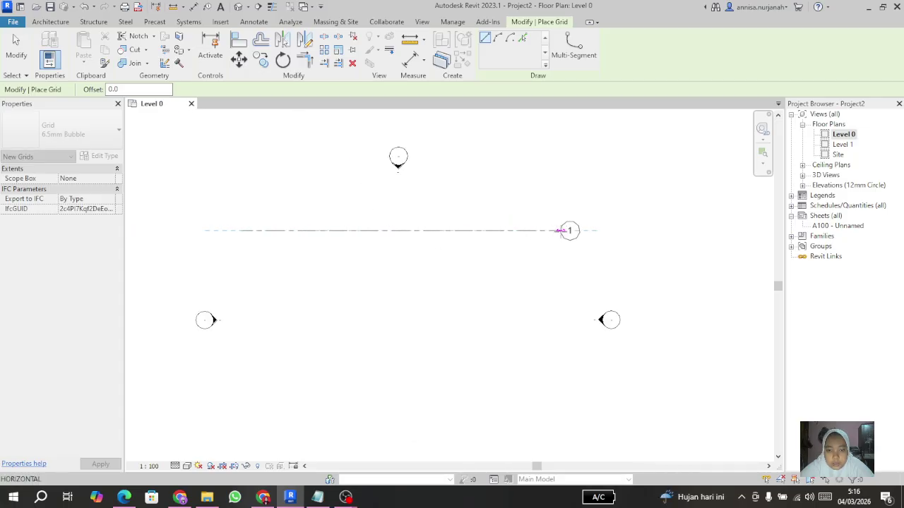
pyautogui.click(561, 230)
pyautogui.scroll(-1, 633, 231)
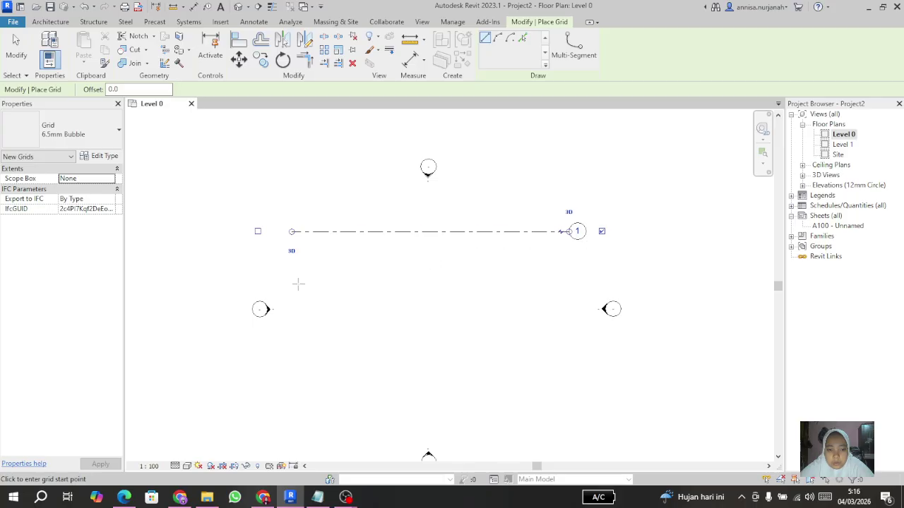
# - Draw a second horizontal grid line below the first, aligned with both its ends, and finish placing grids
pyautogui.scroll(1, 297, 265)
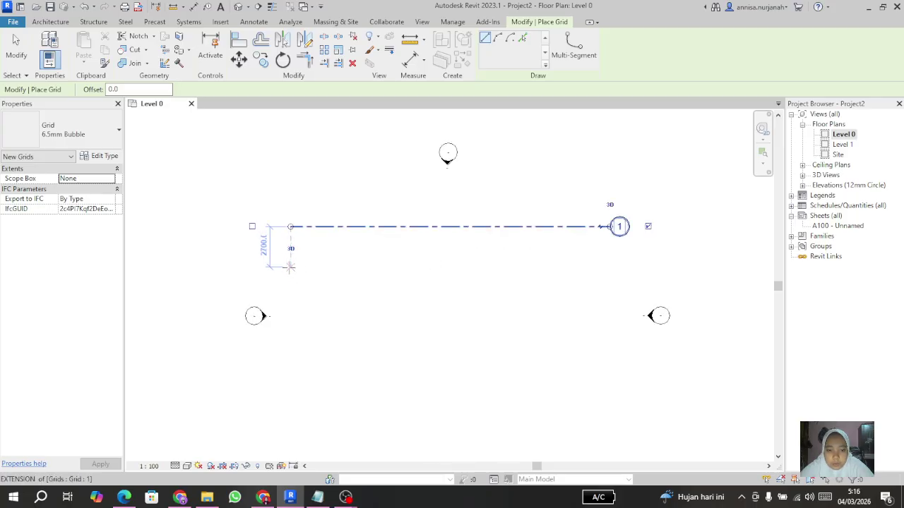
pyautogui.click(290, 262)
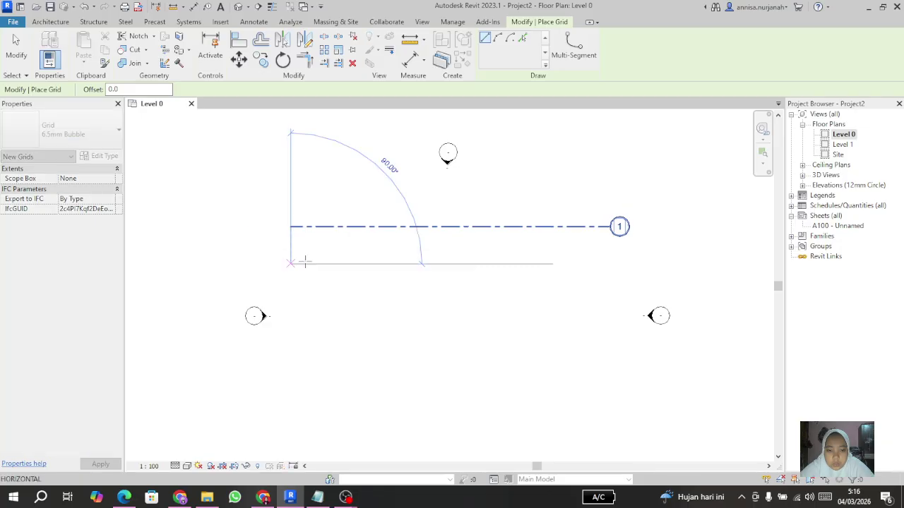
pyautogui.click(608, 263)
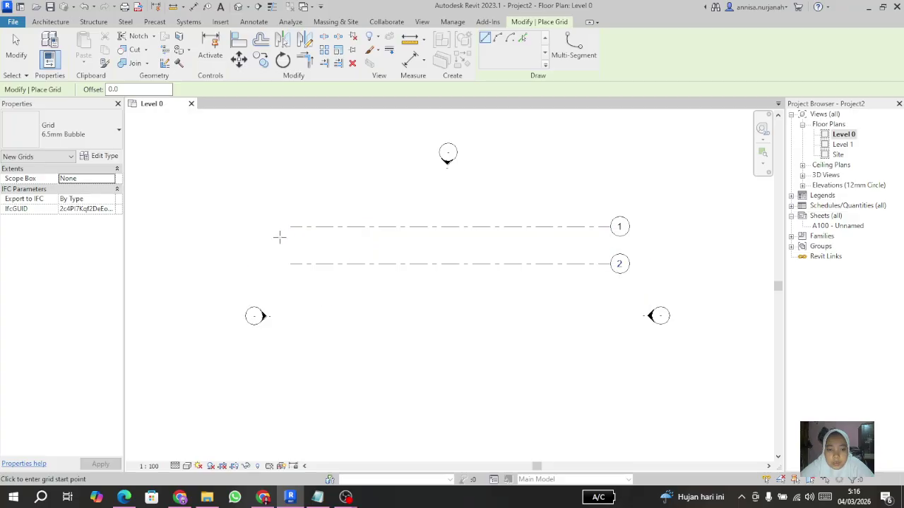
pyautogui.click(9, 49)
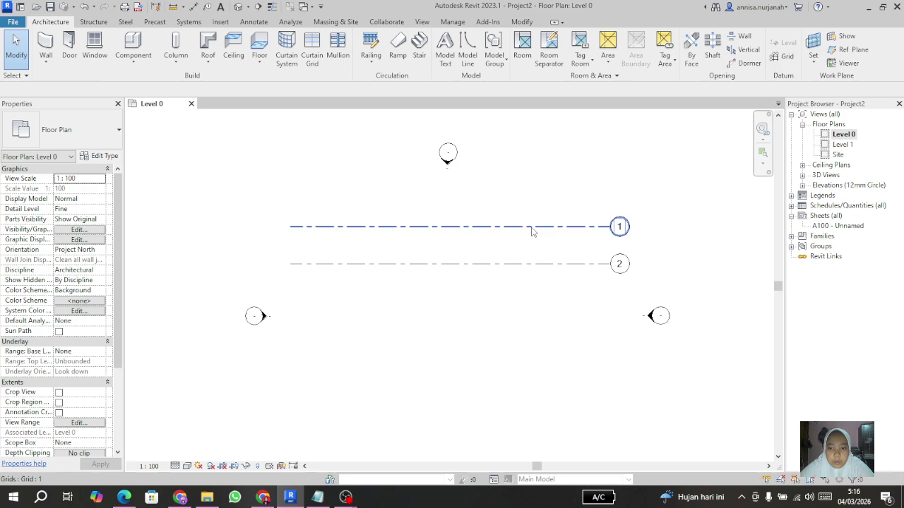
pyautogui.scroll(-1, 573, 261)
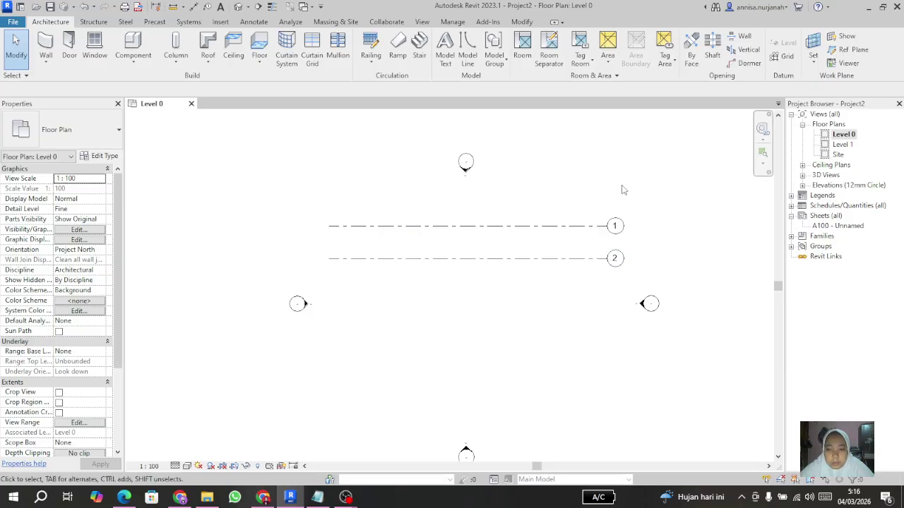
pyautogui.scroll(1, 399, 229)
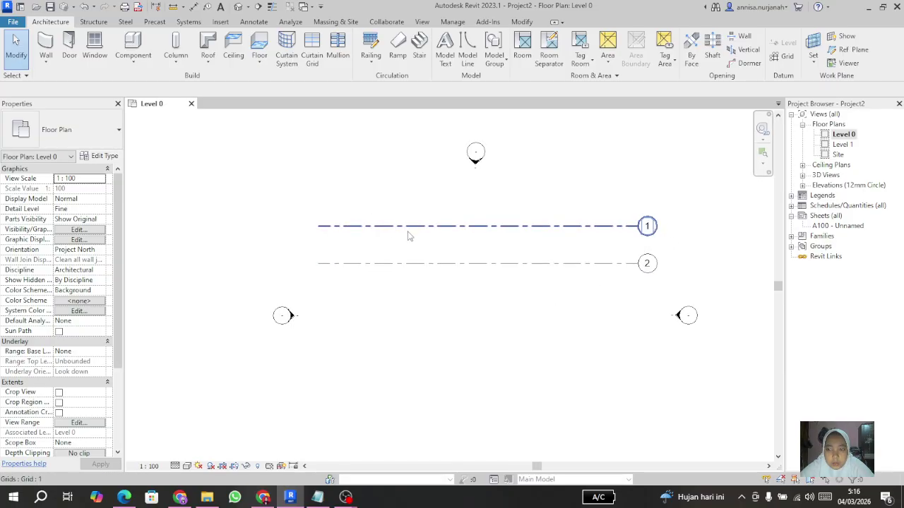
pyautogui.scroll(1, 648, 227)
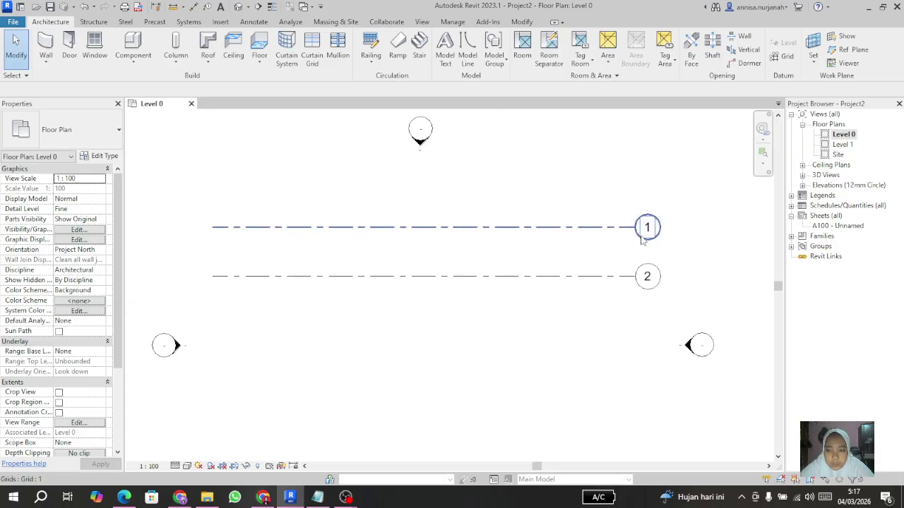
pyautogui.scroll(-1, 495, 271)
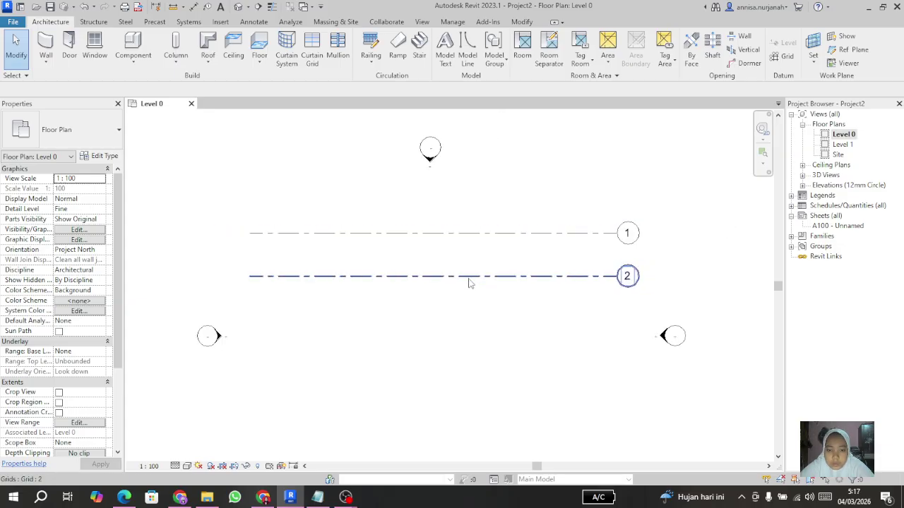
# - Copy grid line 2 straight down by 2000 mm with the Copy tool, keeping Constrain and Multiple enabled
pyautogui.click(302, 278)
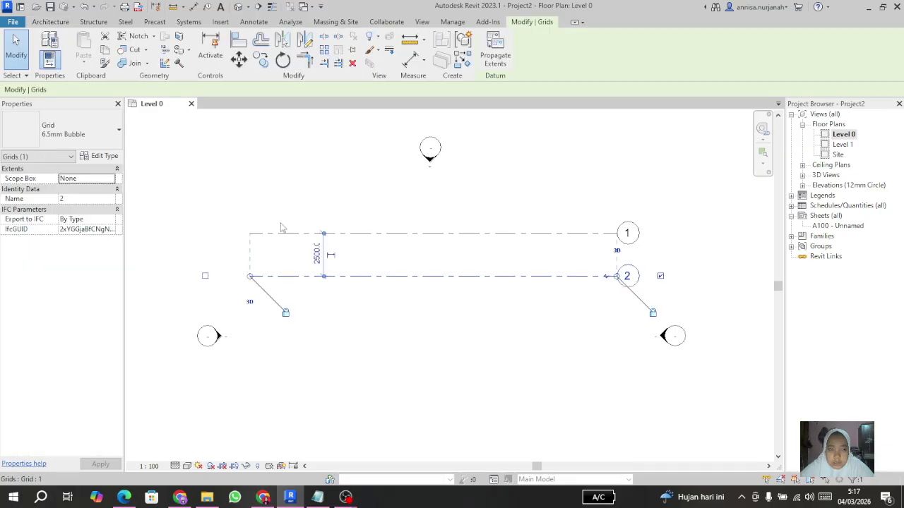
pyautogui.click(261, 60)
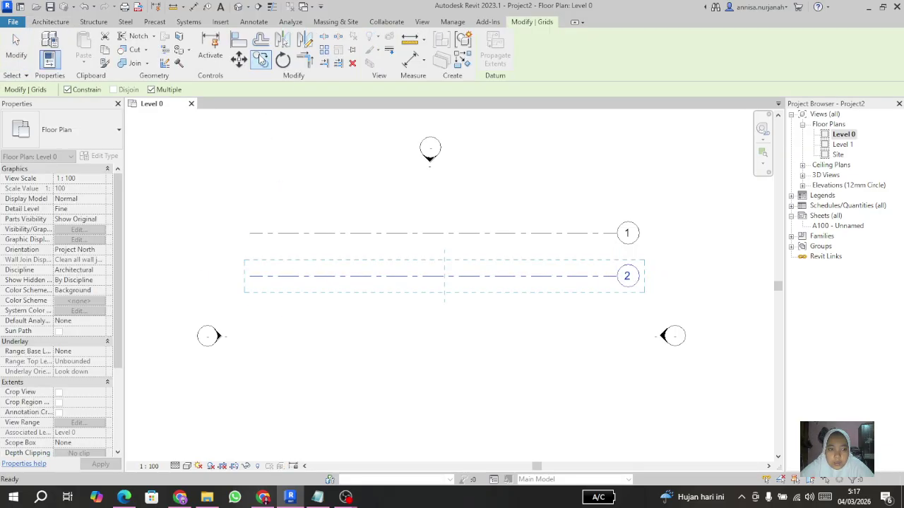
pyautogui.click(68, 89)
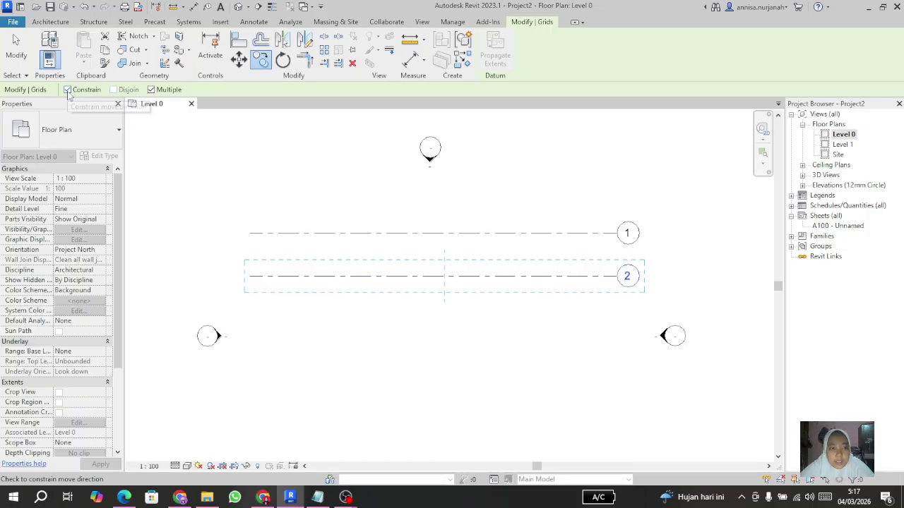
pyautogui.click(250, 276)
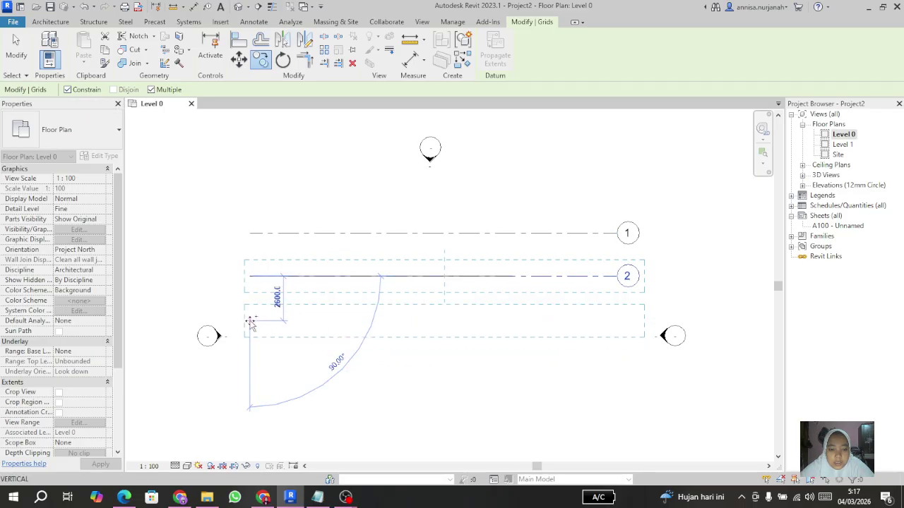
pyautogui.moveTo(275, 350); pyautogui.dragTo(256, 293, button='middle')
pyautogui.click(67, 90)
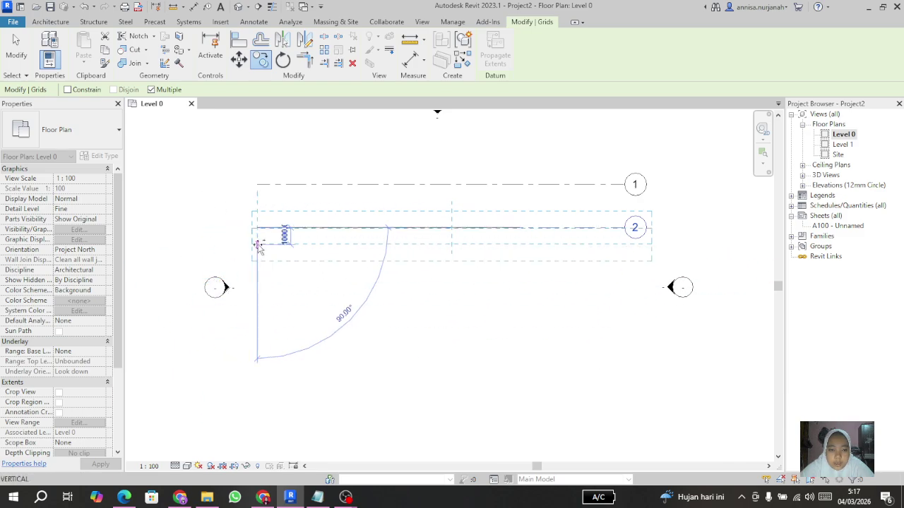
pyautogui.click(68, 92)
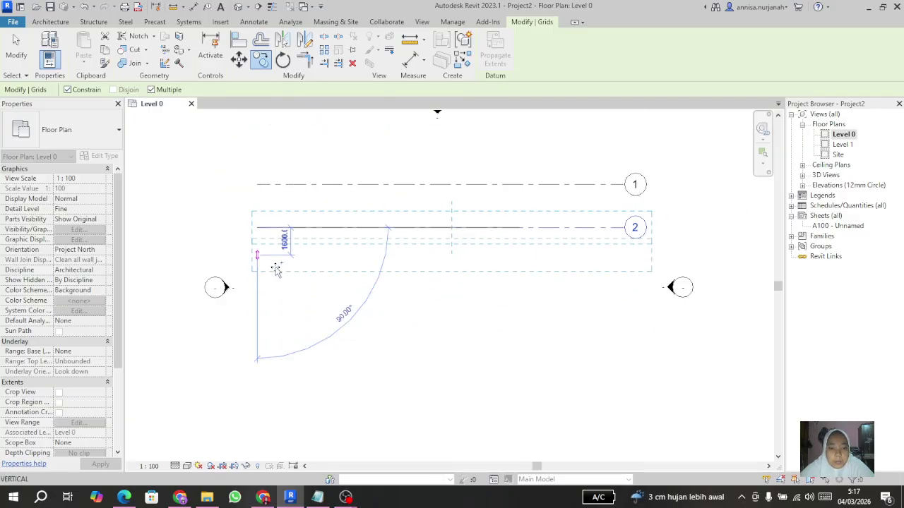
pyautogui.scroll(-1, 298, 300)
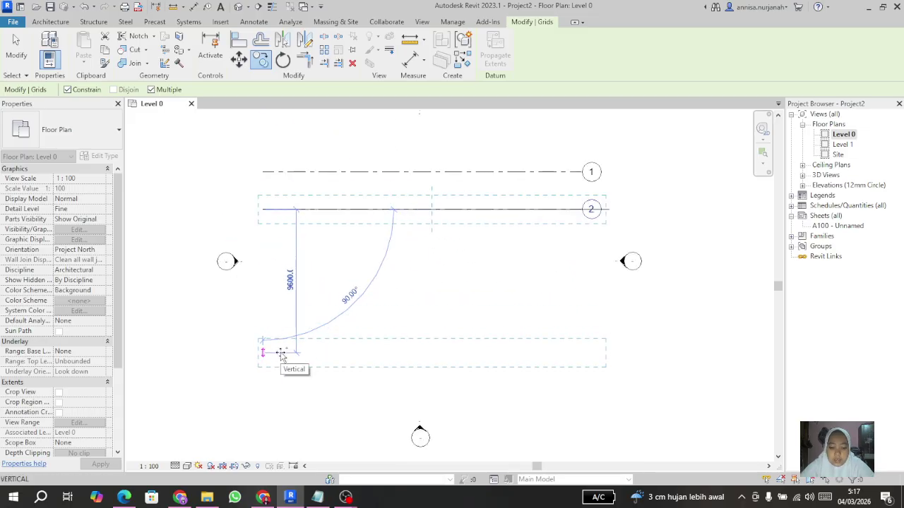
pyautogui.write('2000')
pyautogui.press('Return')
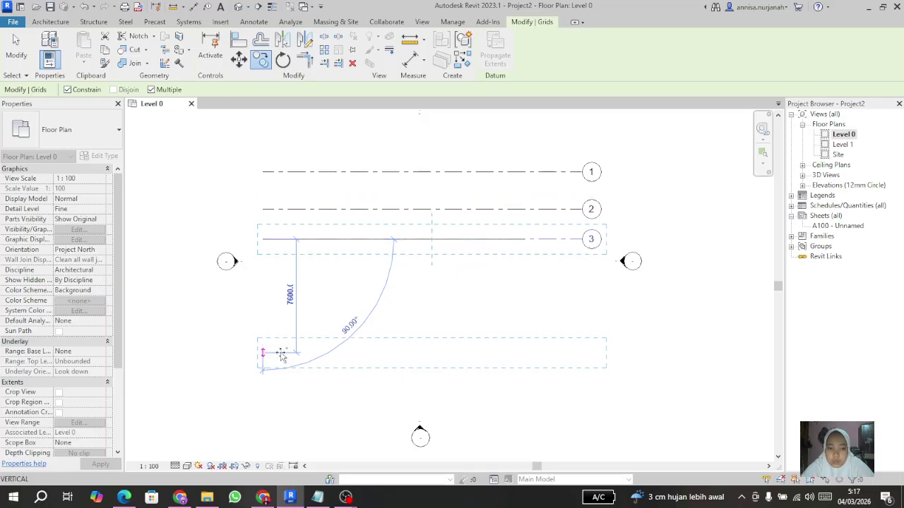
# - Add three more grid line copies further down at successive spacings of 3000, 3000 and 4000 mm, and finish copying
pyautogui.write('3000')
pyautogui.press('Return')
pyautogui.write('3')
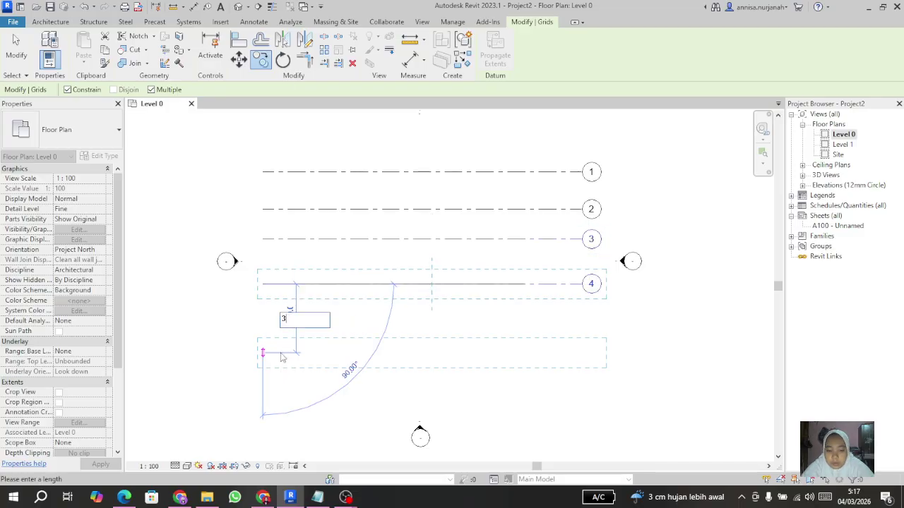
pyautogui.write('000')
pyautogui.press('Return')
pyautogui.write('4')
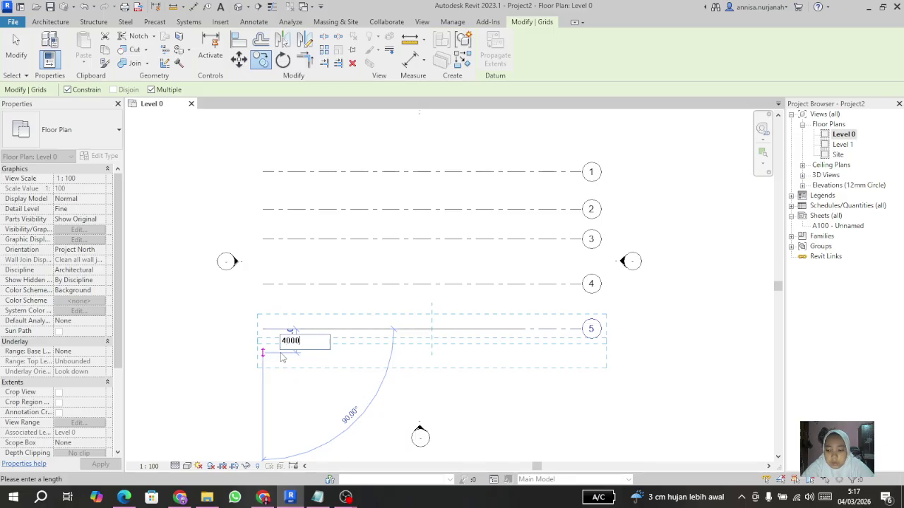
pyautogui.write('00.0')
pyautogui.press('Return')
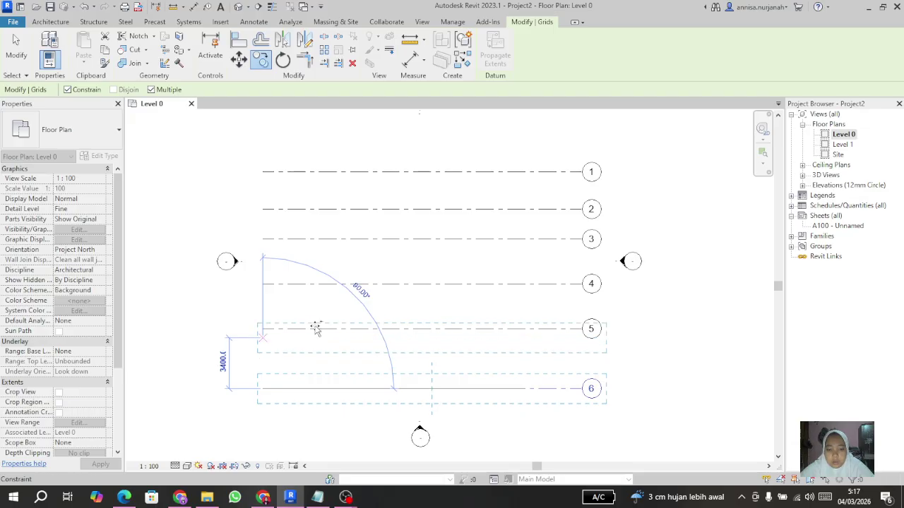
pyautogui.press('Escape')
pyautogui.press('Escape')
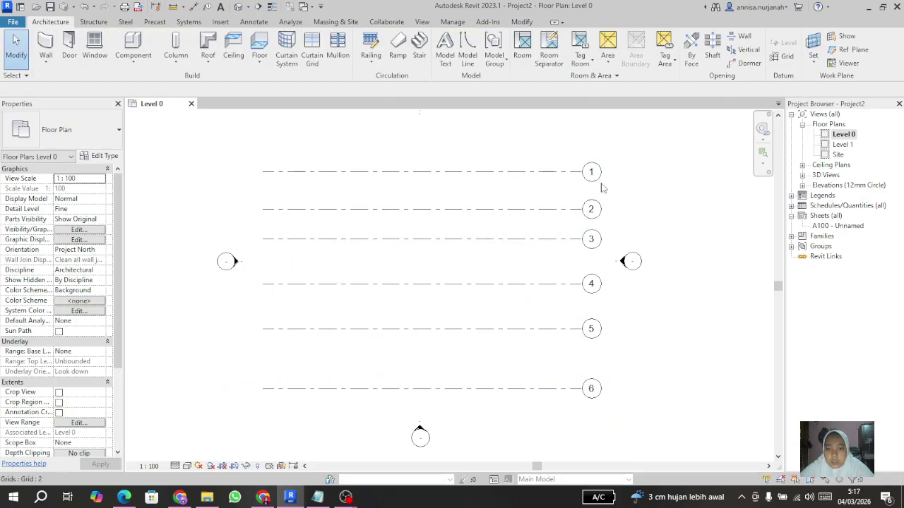
# - Draw a vertical grid line from the left end of grid 1 straight down to just below grid 6
pyautogui.scroll(-1, 597, 170)
pyautogui.scroll(2, 593, 162)
pyautogui.scroll(-1, 600, 226)
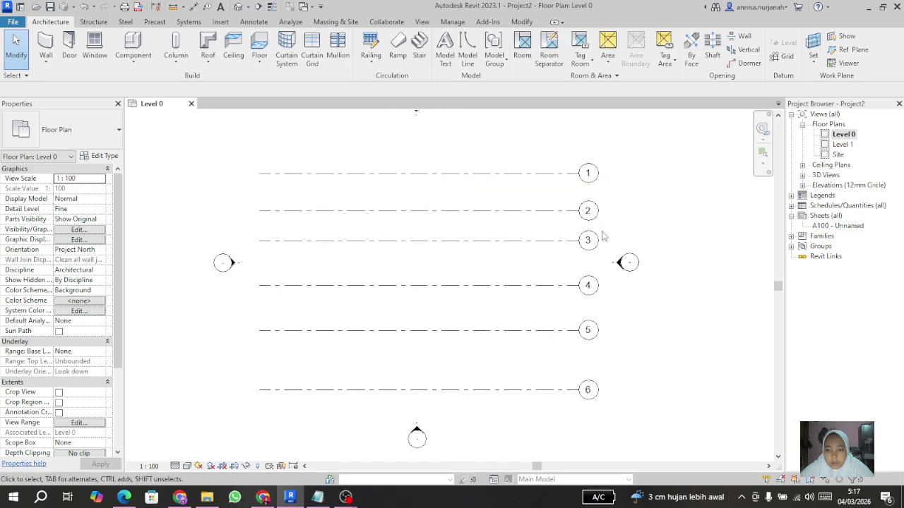
pyautogui.scroll(-1, 416, 212)
pyautogui.scroll(1, 326, 214)
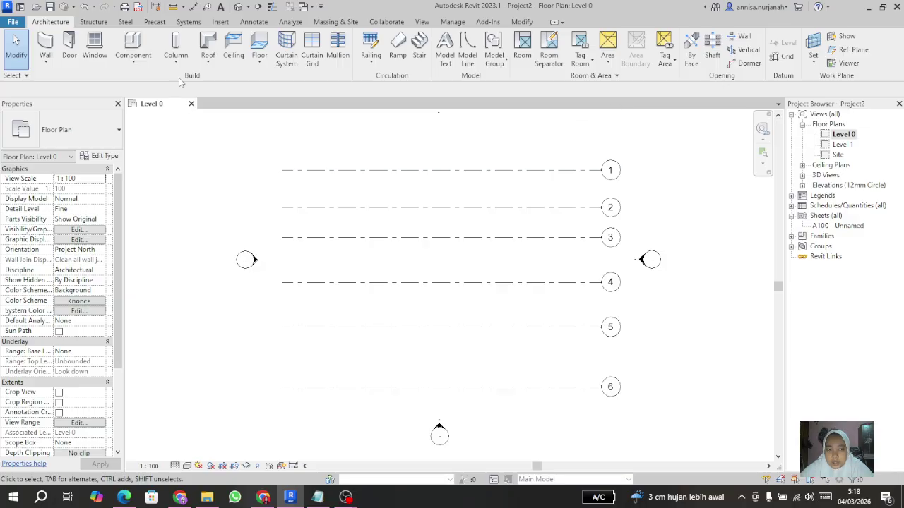
pyautogui.click(782, 56)
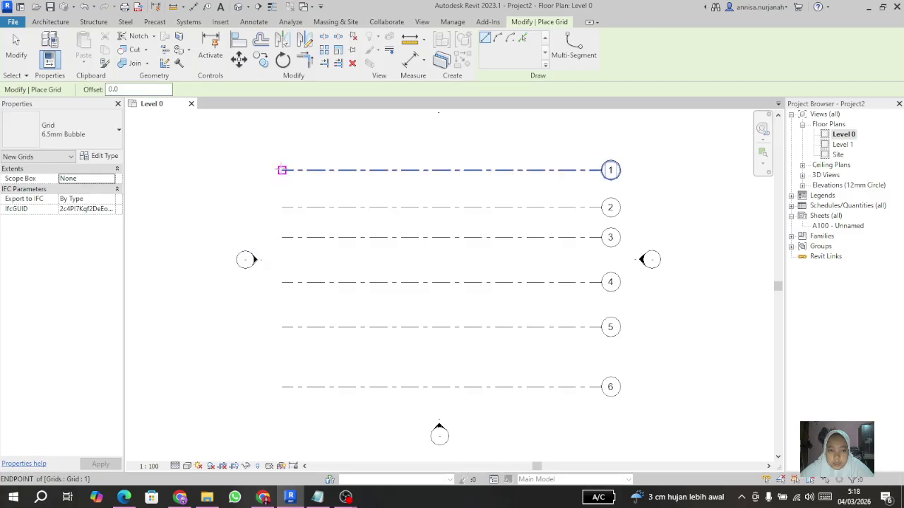
pyautogui.click(282, 171)
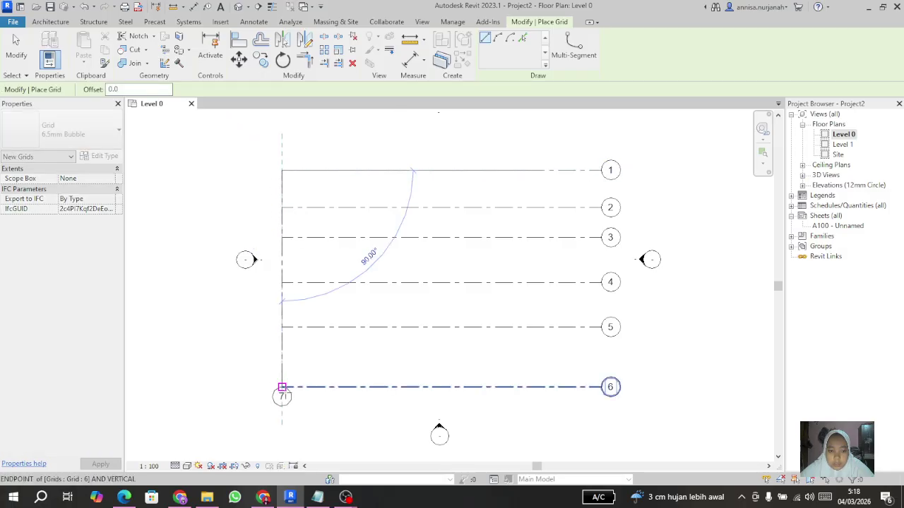
pyautogui.click(282, 413)
pyautogui.press('Escape')
pyautogui.press('Escape')
# - Rename the vertical grid line as A
pyautogui.scroll(-2, 445, 264)
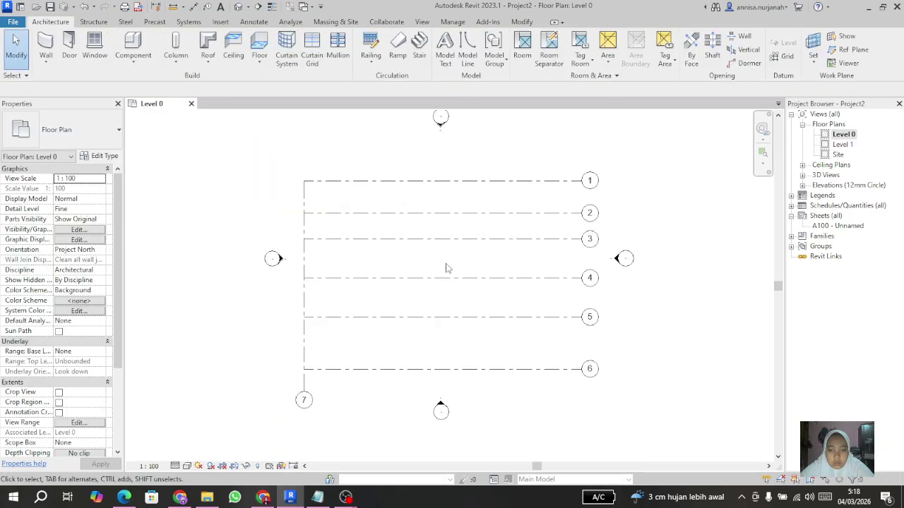
pyautogui.scroll(3, 349, 376)
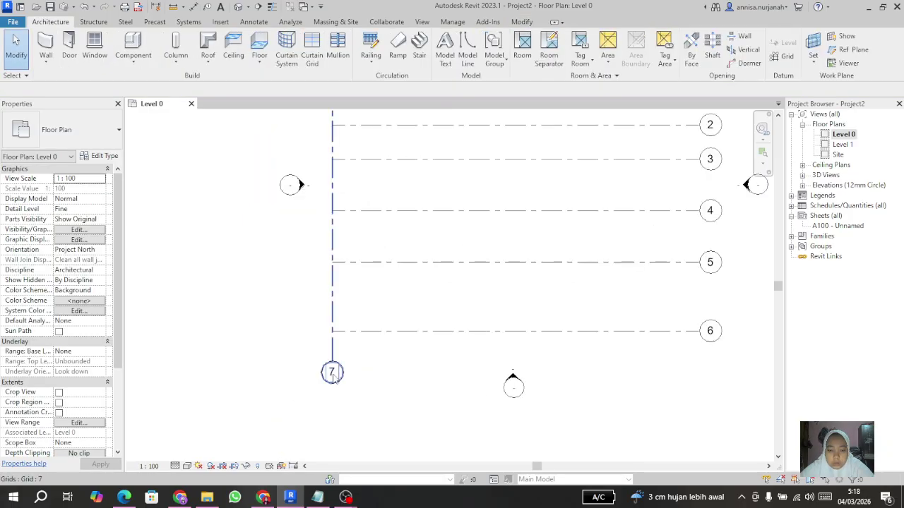
pyautogui.scroll(-1, 270, 363)
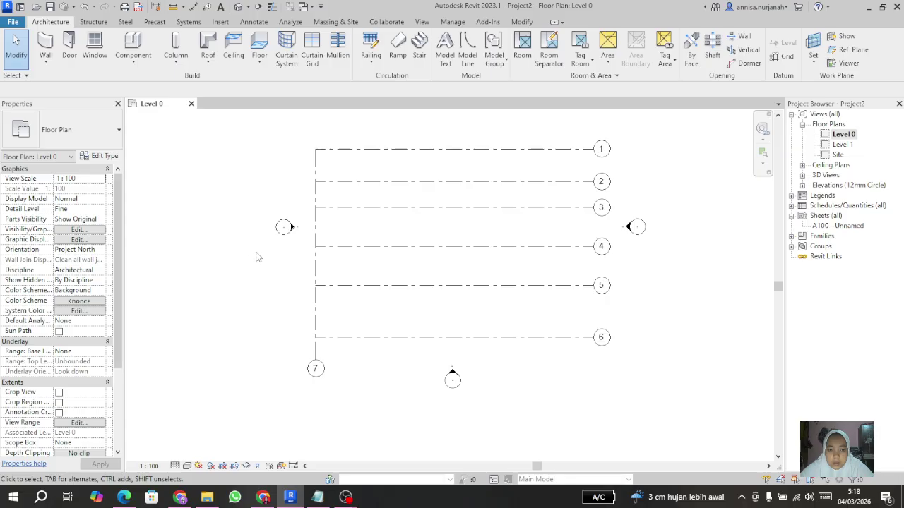
pyautogui.doubleClick(316, 369)
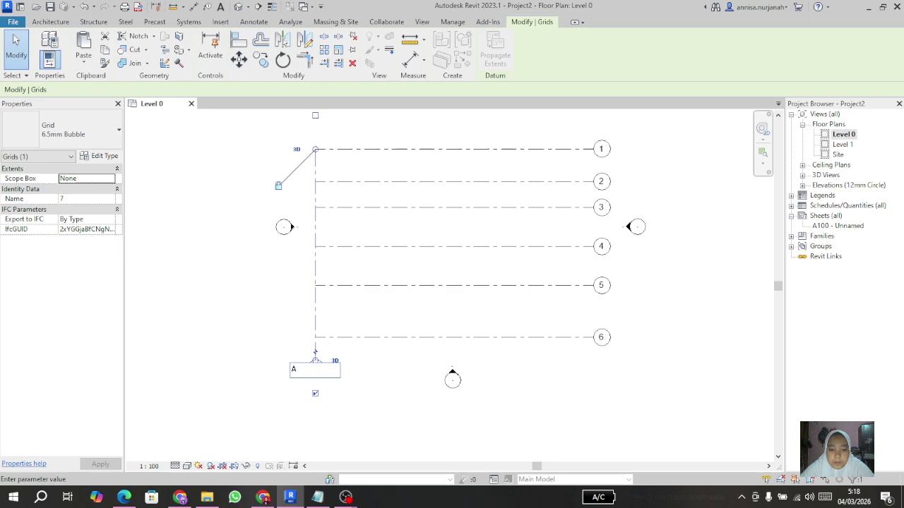
pyautogui.press('Return')
pyautogui.click(365, 361)
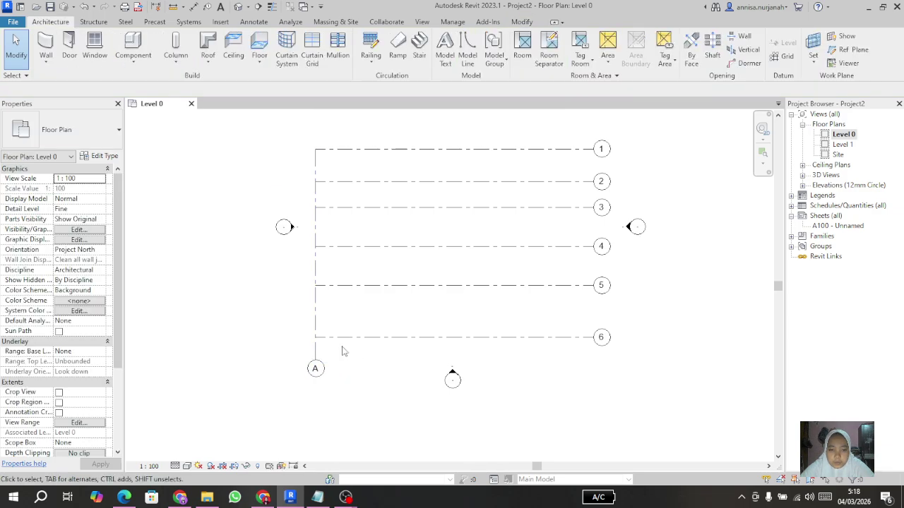
# - Copy grid line A 3000 mm to the right, with constrained, multiple copying enabled
pyautogui.click(315, 353)
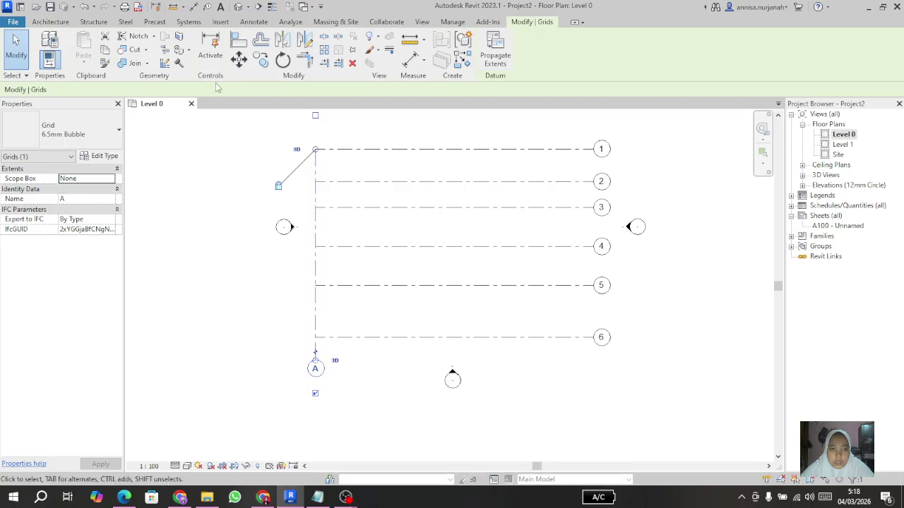
pyautogui.click(260, 60)
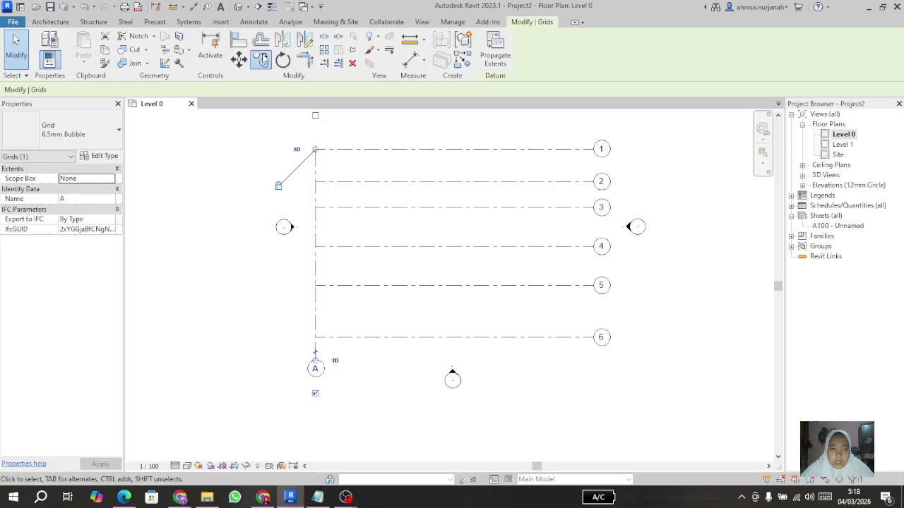
pyautogui.click(316, 149)
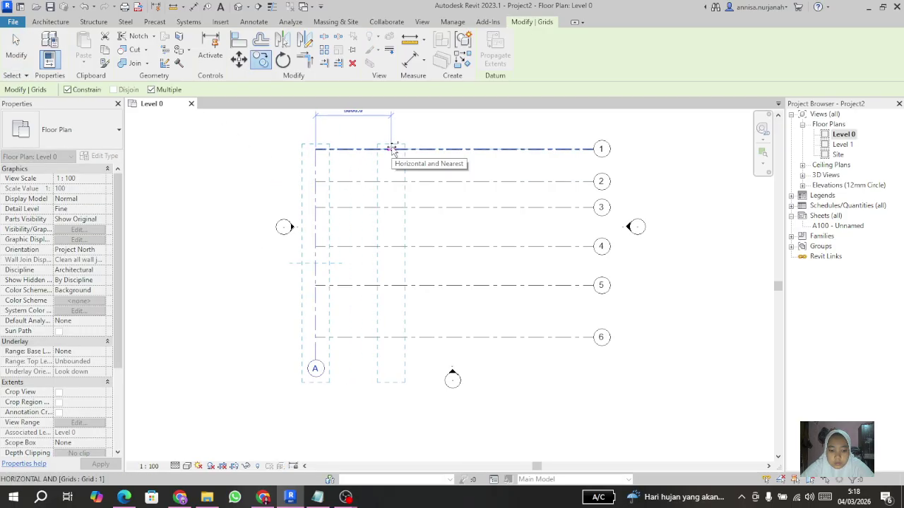
pyautogui.write('3')
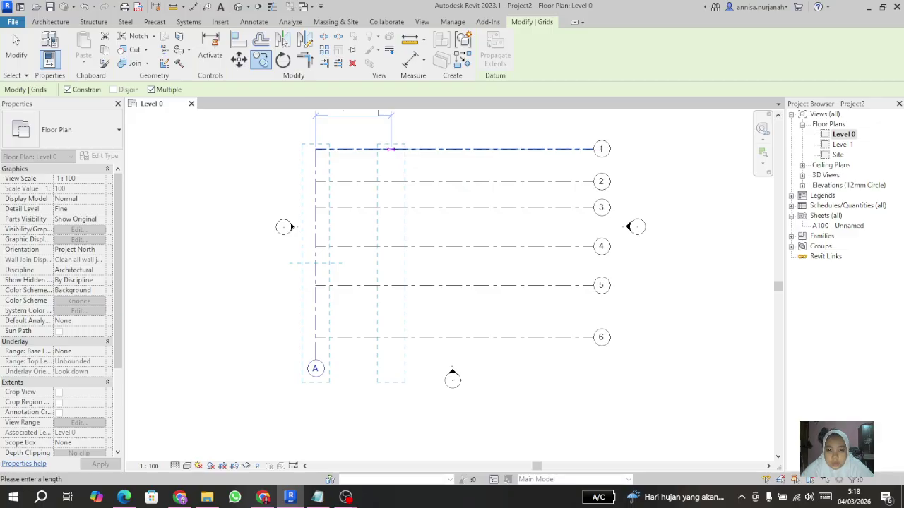
pyautogui.scroll(-3, 323, 166)
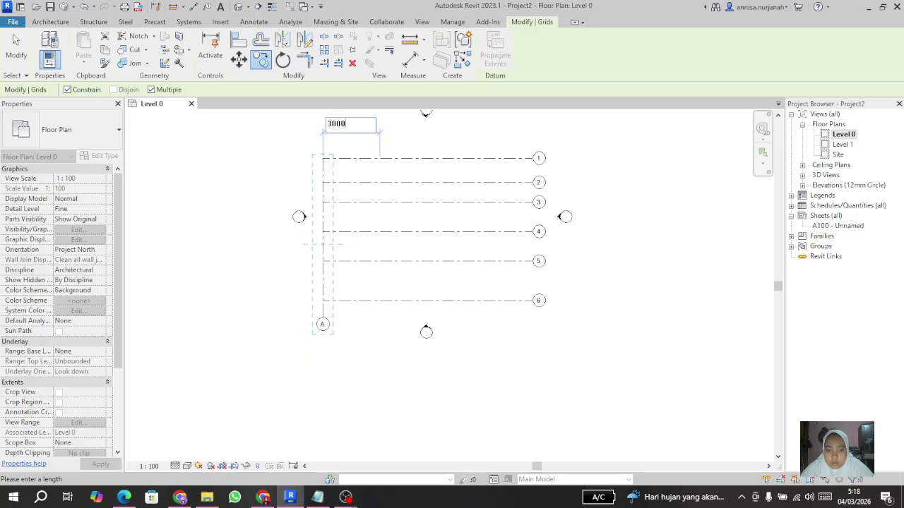
pyautogui.press('Return')
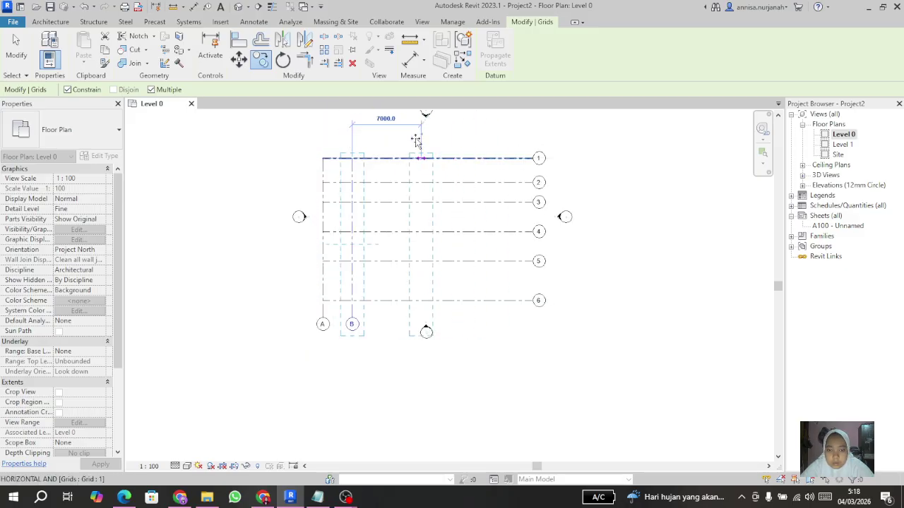
# - Add three more vertical grid line copies to the right at successive spacings of 2000, 4000 and 3000 mm
pyautogui.write('2000')
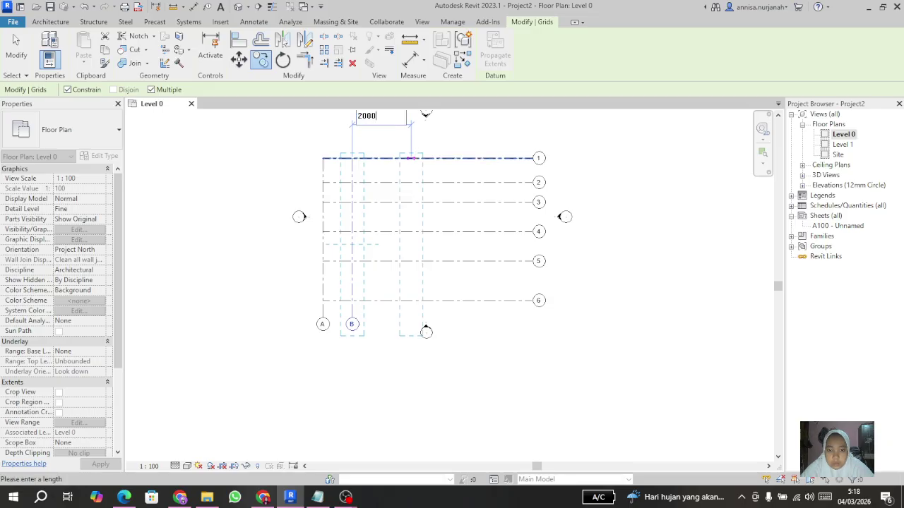
pyautogui.press('Return')
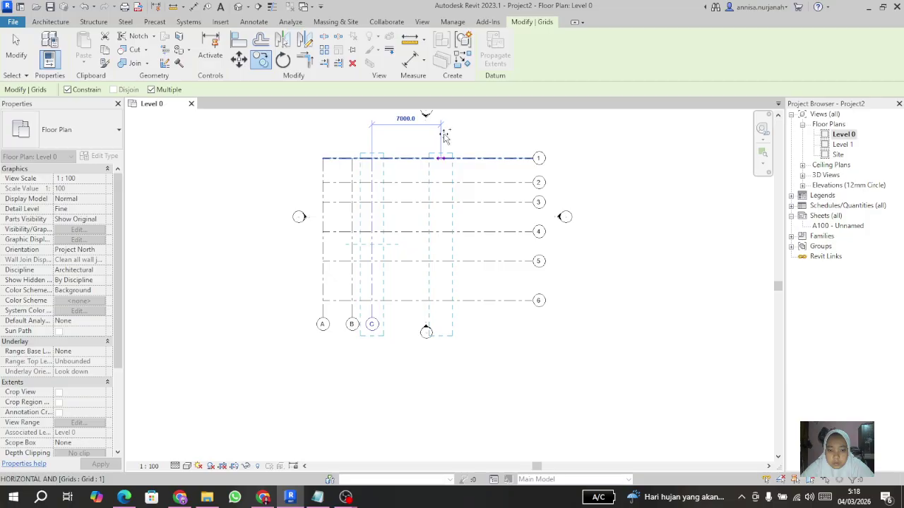
pyautogui.write('4000')
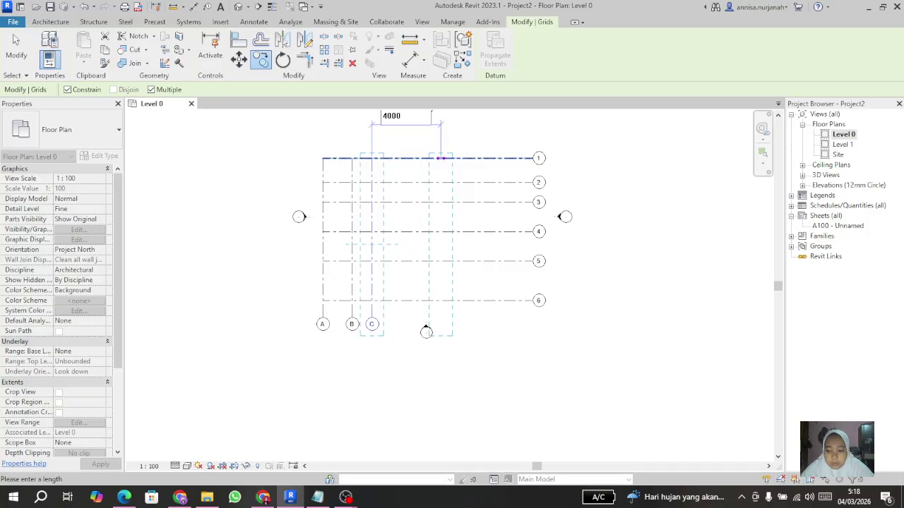
pyautogui.press('Return')
pyautogui.write('3')
pyautogui.press('Return')
# - Try a further copy 300 mm to the right of grid line E, and delete that extra line
pyautogui.write('30.0')
pyautogui.press('Return')
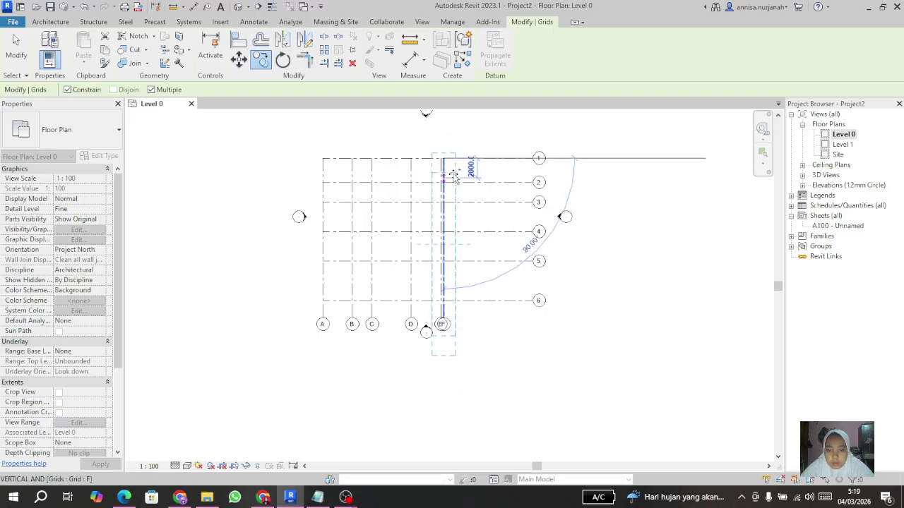
pyautogui.press('Escape')
pyautogui.scroll(1, 440, 162)
pyautogui.press('Escape')
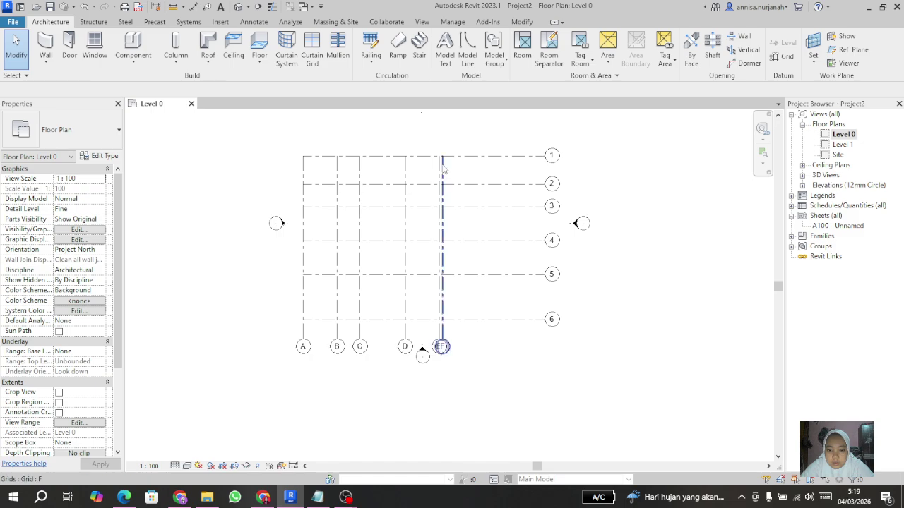
pyautogui.click(440, 168)
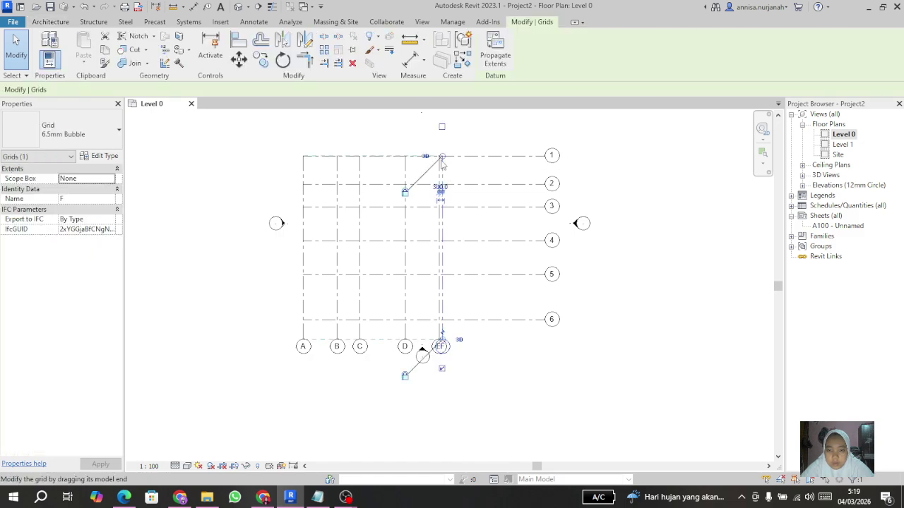
pyautogui.press('Delete')
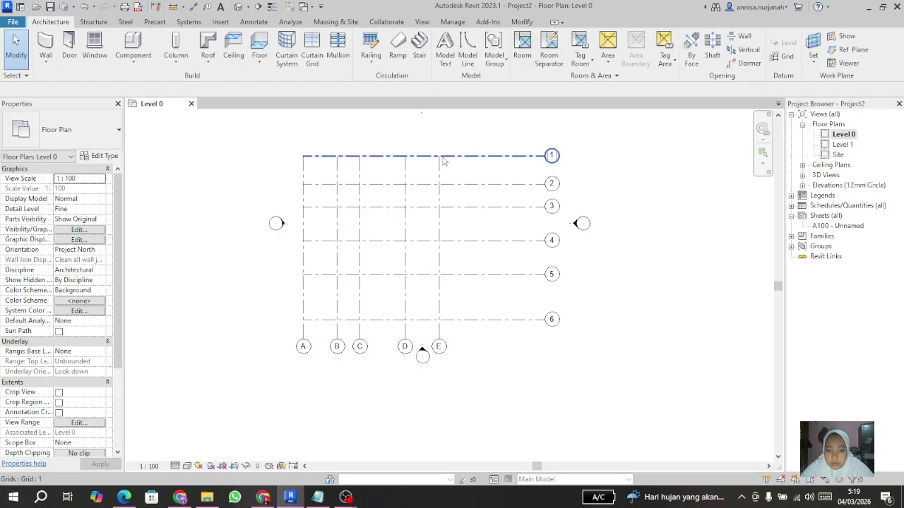
pyautogui.scroll(-1, 353, 177)
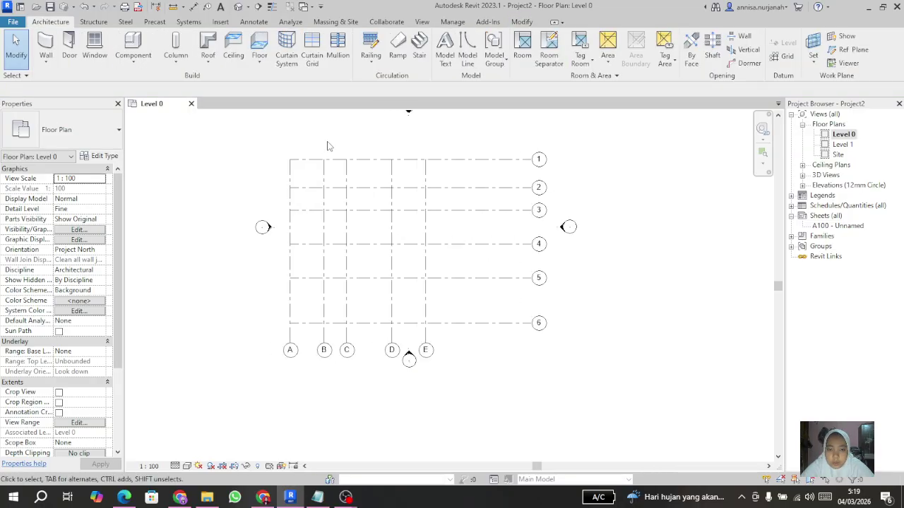
# - Switch to the reference PDF and examine the 2nd floor plan's grid lines, their spacings and the column positions at the intersections
pyautogui.scroll(1, 327, 147)
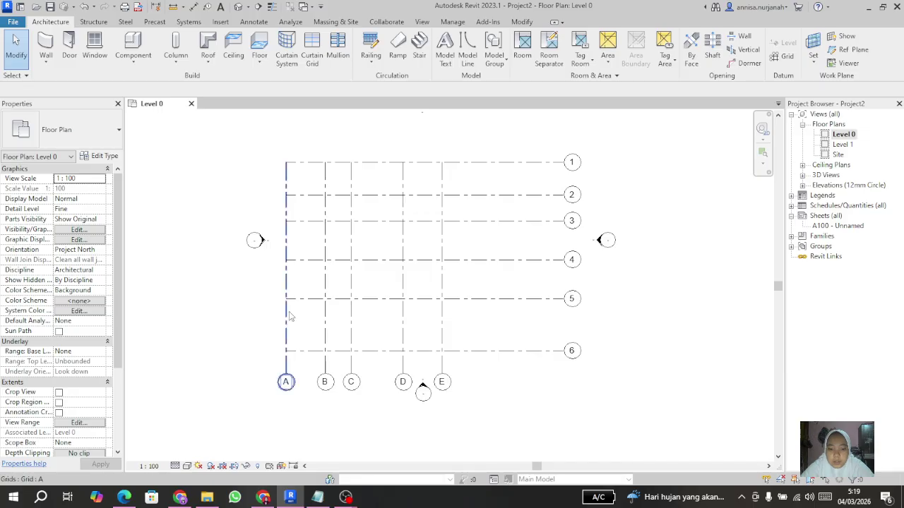
pyautogui.moveTo(301, 411); pyautogui.dragTo(268, 427, button='middle')
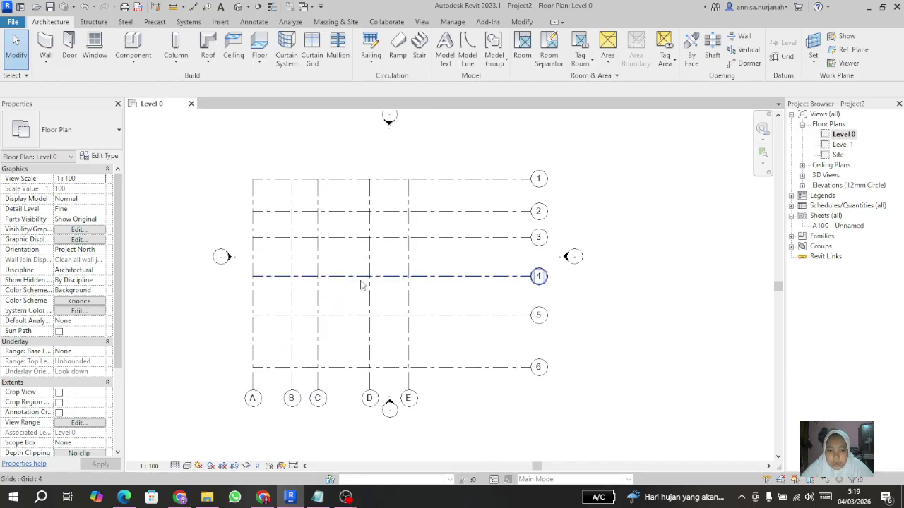
pyautogui.click(125, 497)
pyautogui.scroll(10, 303, 370)
pyautogui.scroll(6, 301, 375)
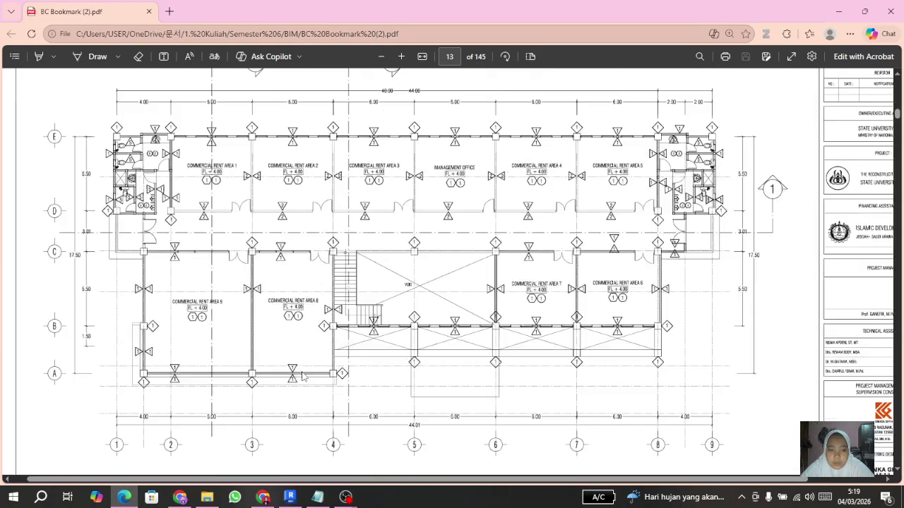
pyautogui.scroll(-3, 107, 387)
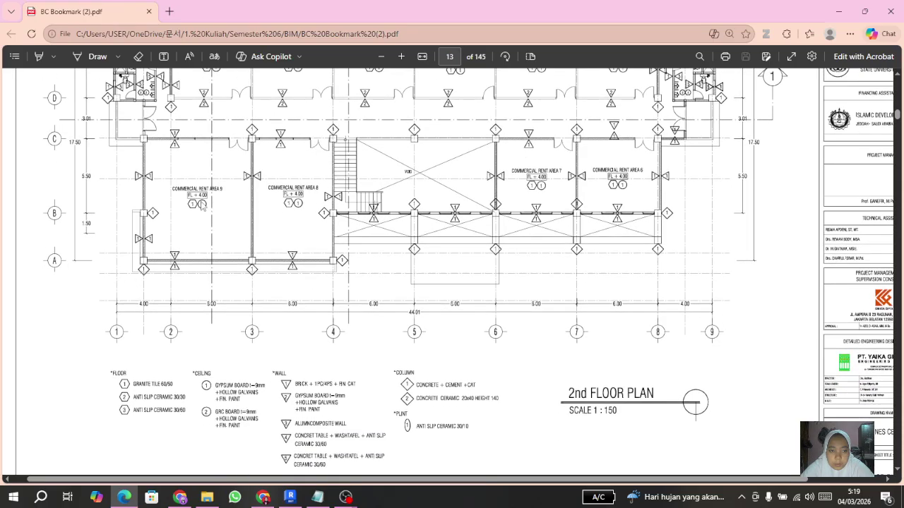
pyautogui.click(401, 56)
pyautogui.click(401, 56)
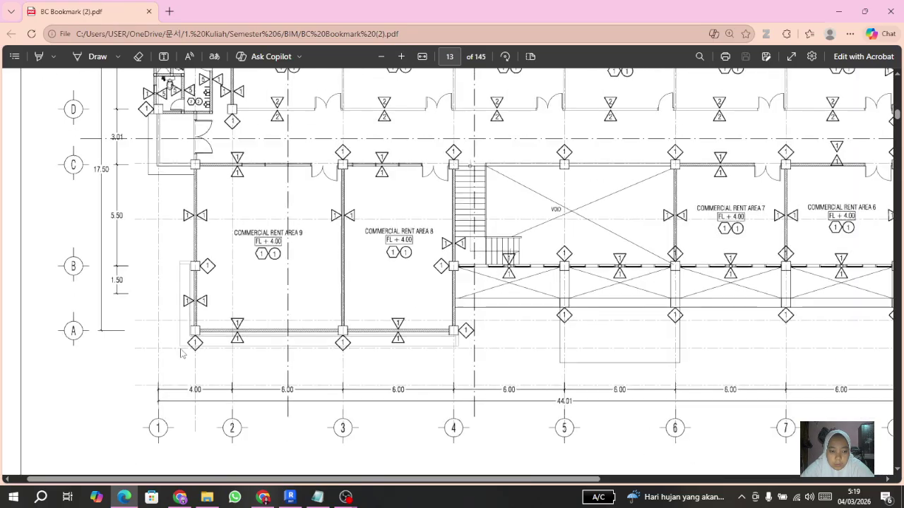
pyautogui.scroll(-1, 210, 327)
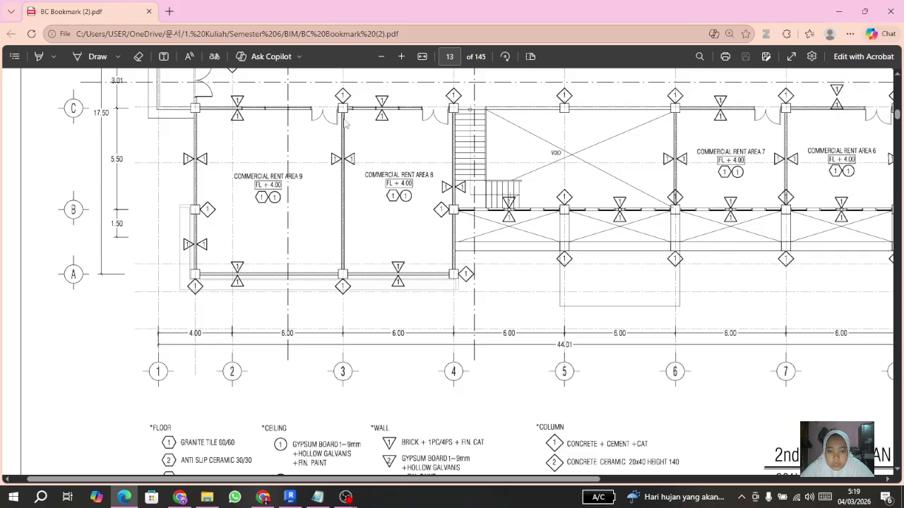
pyautogui.scroll(1, 345, 379)
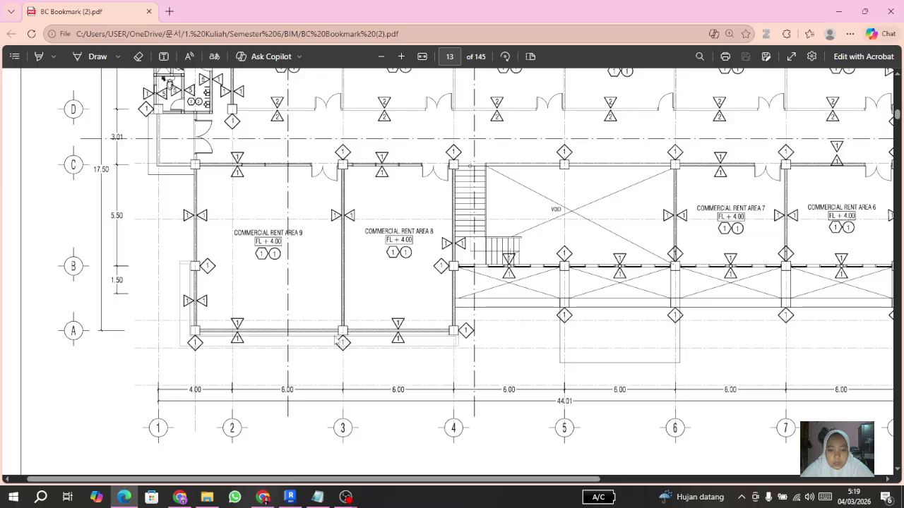
pyautogui.scroll(1, 116, 337)
pyautogui.scroll(2, 130, 274)
pyautogui.scroll(-2, 235, 180)
pyautogui.scroll(1, 339, 358)
pyautogui.scroll(-4, 339, 358)
pyautogui.scroll(2, 299, 270)
pyautogui.scroll(-2, 300, 270)
pyautogui.scroll(1, 712, 324)
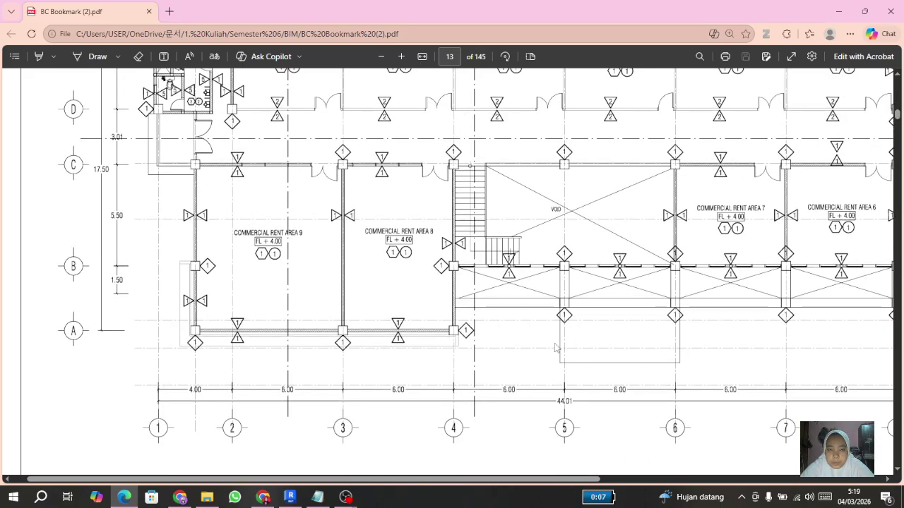
# - Switch back to Revit and review the intersections of grid lines 1 to 6 and A to E in the Level 0 plan
pyautogui.click(289, 497)
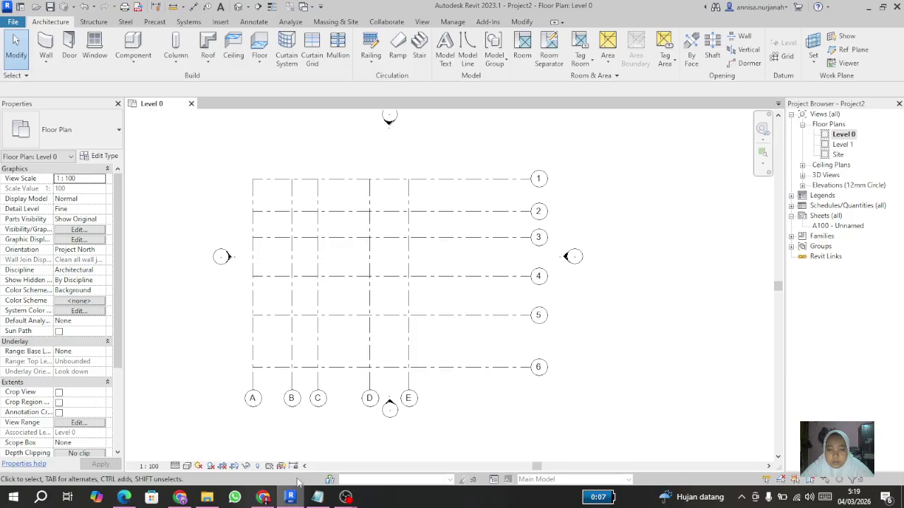
pyautogui.scroll(-4, 292, 353)
pyautogui.scroll(4, 273, 233)
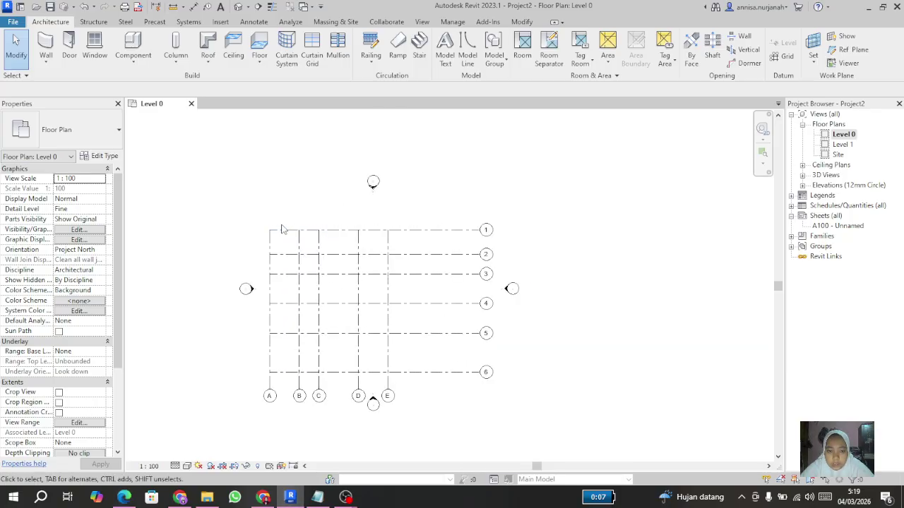
pyautogui.scroll(1, 272, 237)
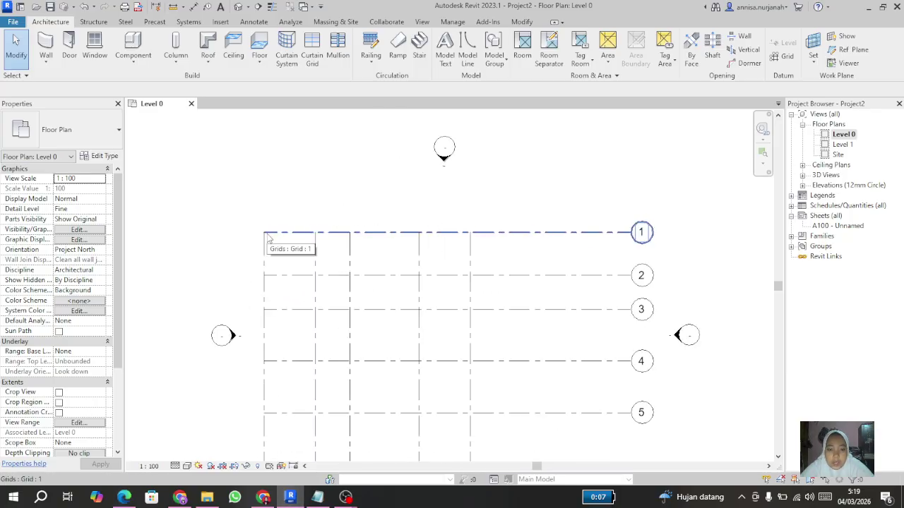
pyautogui.scroll(-4, 414, 258)
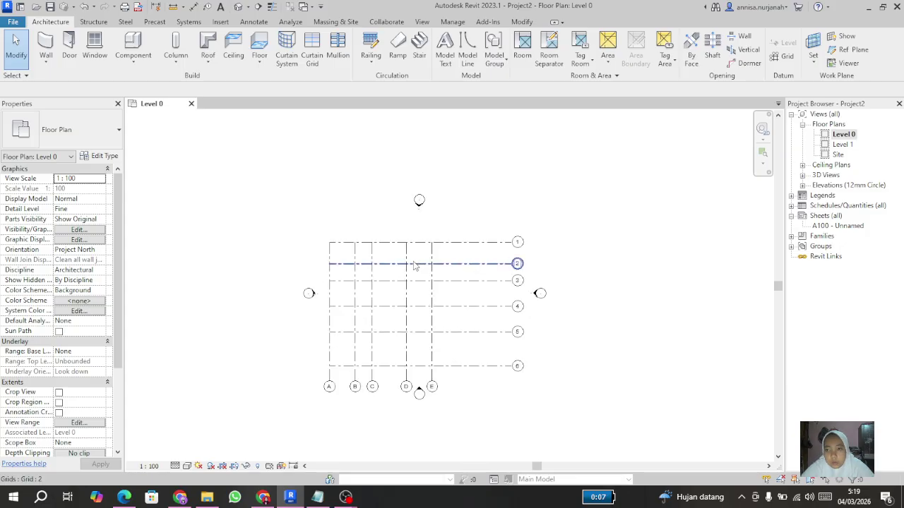
pyautogui.scroll(1, 415, 266)
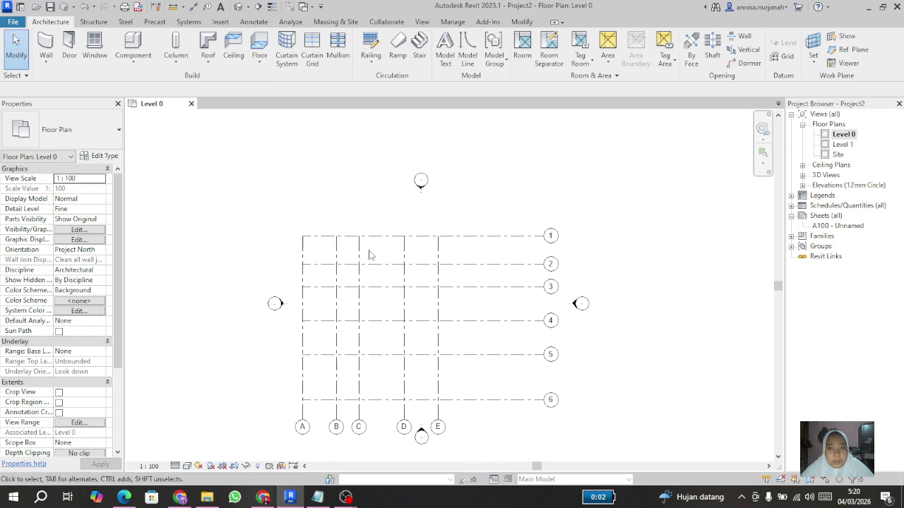
pyautogui.scroll(1, 346, 279)
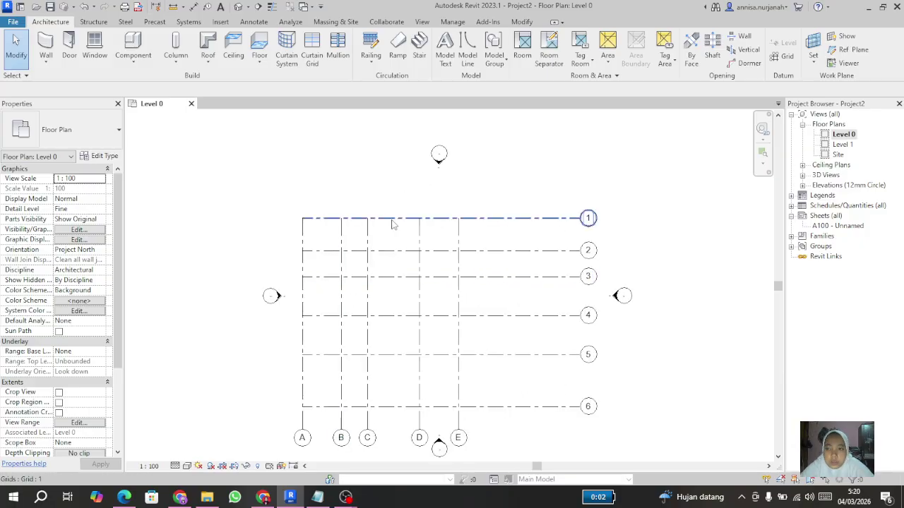
pyautogui.scroll(-4, 432, 244)
pyautogui.scroll(3, 393, 252)
pyautogui.scroll(1, 394, 253)
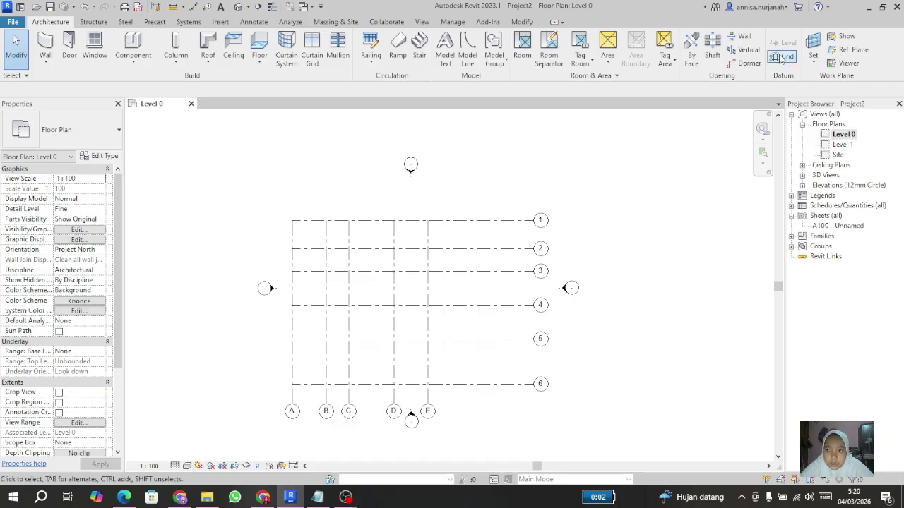
# - Draw a curved grid line by start, end and radius from intersection A-1 to intersection B-2, with a radius of about 2599 mm
pyautogui.click(781, 57)
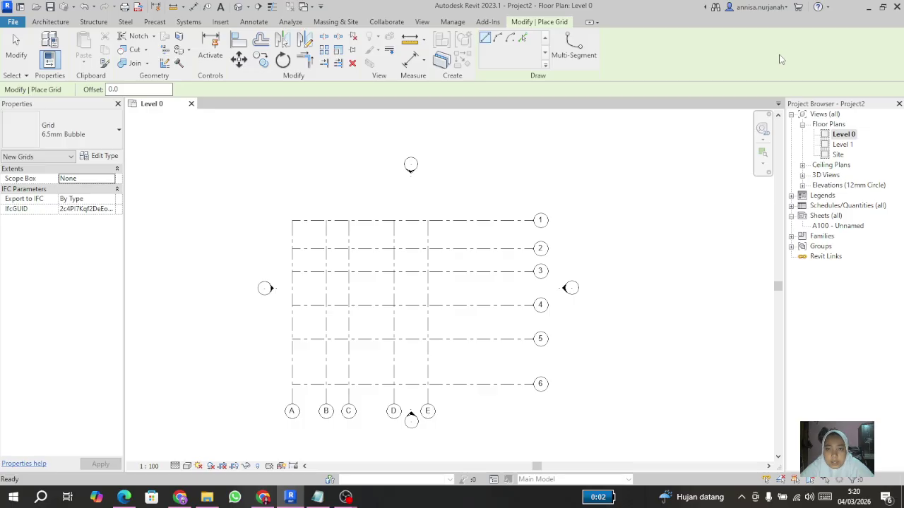
pyautogui.click(497, 39)
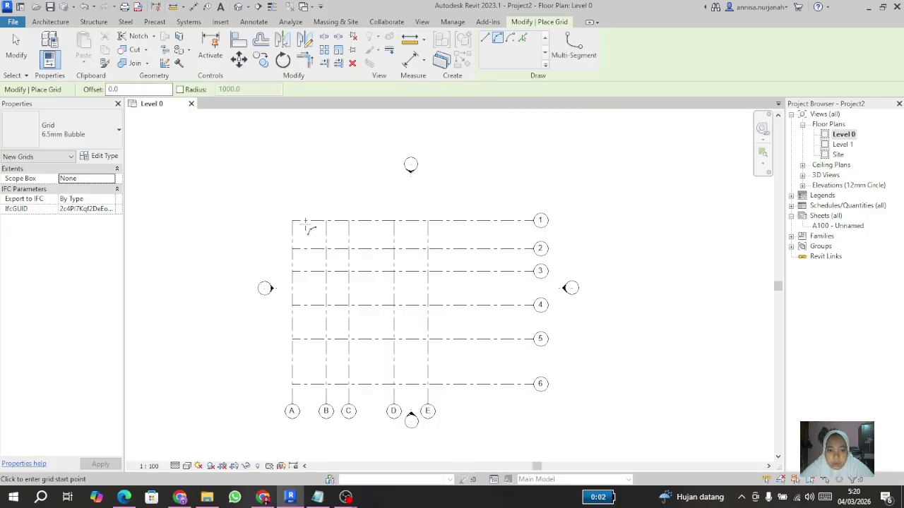
pyautogui.scroll(2, 290, 225)
pyautogui.scroll(1, 290, 228)
pyautogui.click(290, 221)
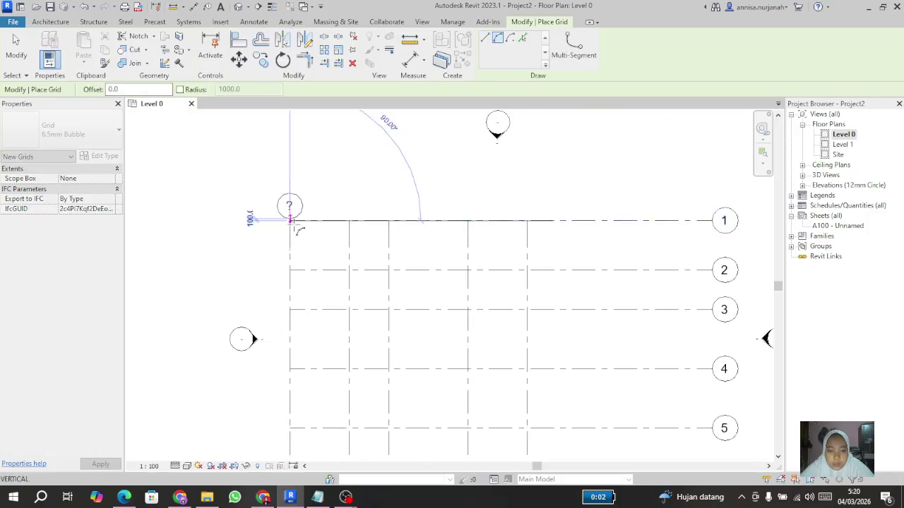
pyautogui.click(341, 269)
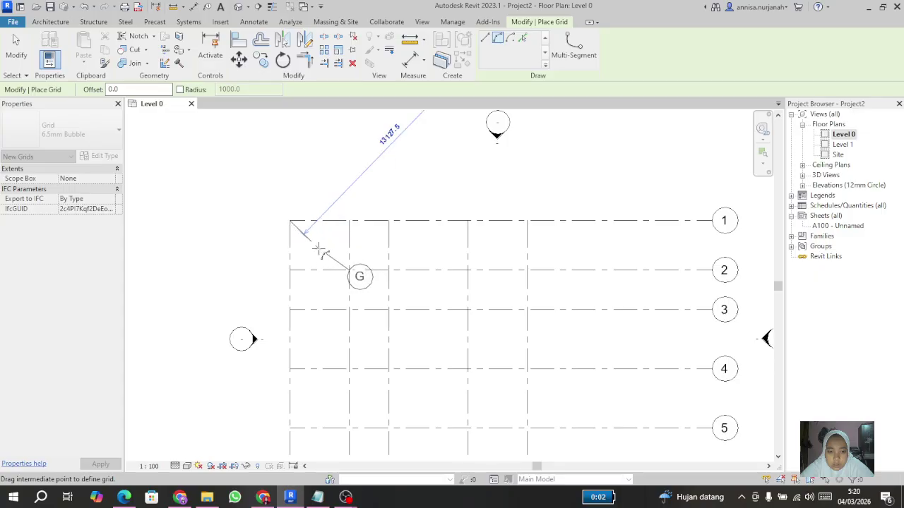
pyautogui.click(308, 256)
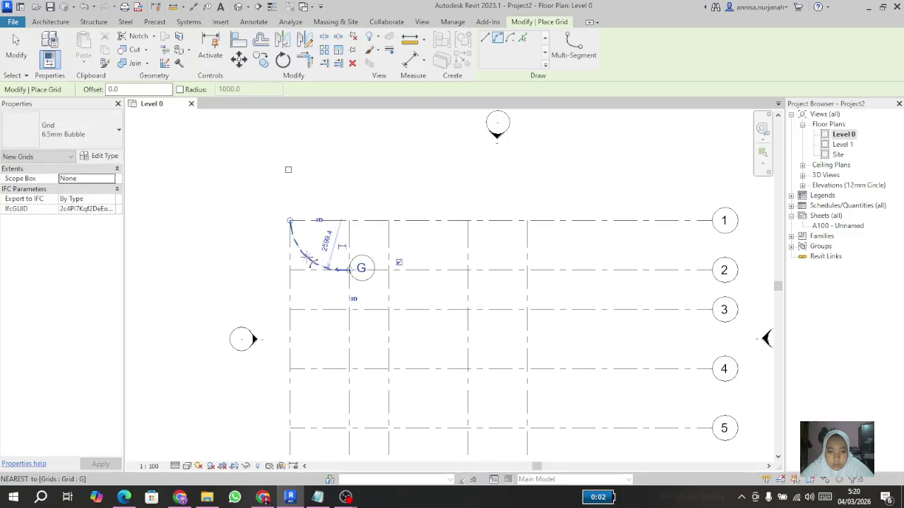
# - Draw a center-ends arc grid line centered on intersection C-1, from grid line 2 up to grid line 1, with a radius of about 3052 mm
pyautogui.scroll(2, 306, 251)
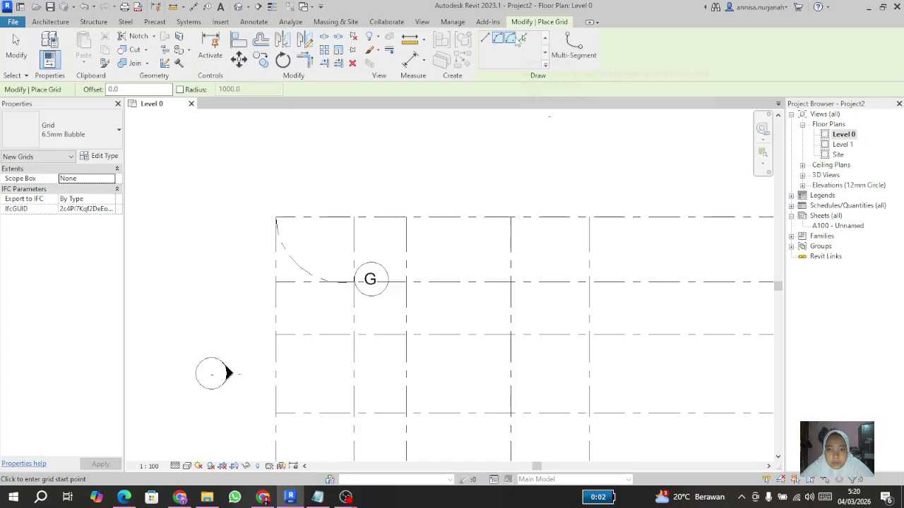
pyautogui.click(511, 39)
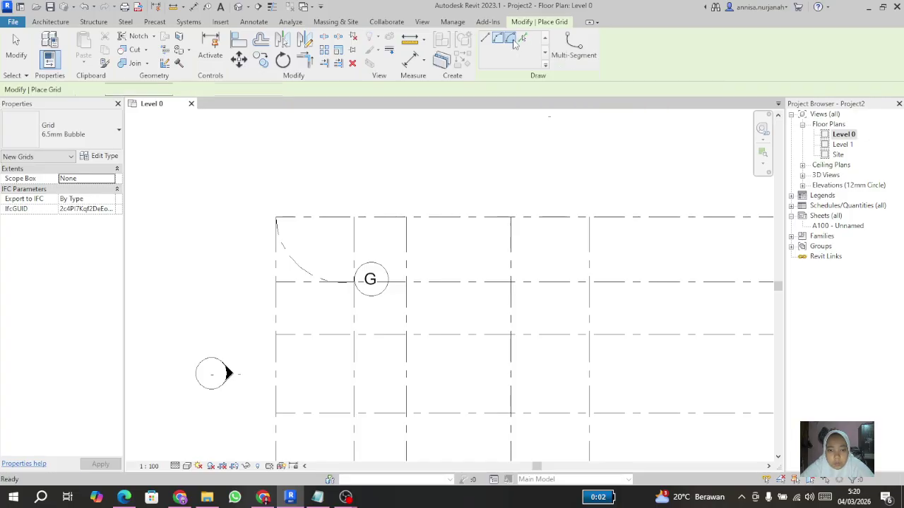
pyautogui.click(406, 218)
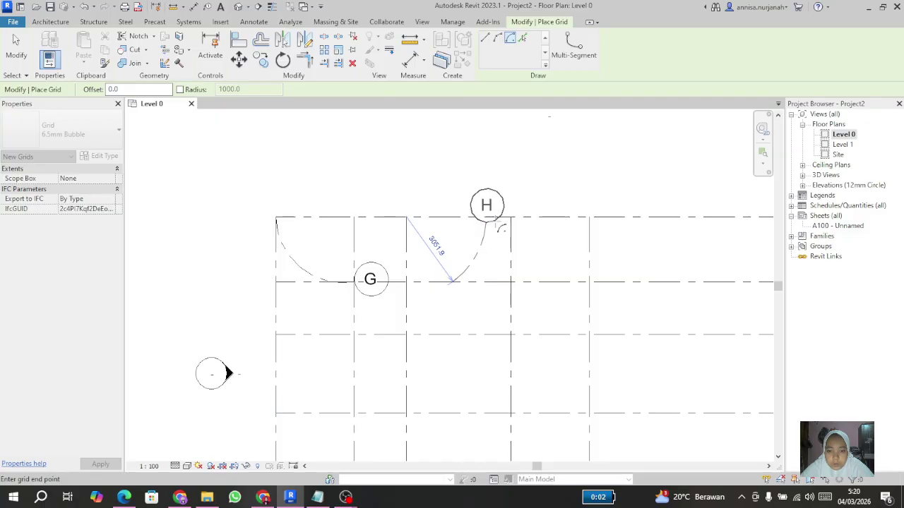
pyautogui.click(486, 220)
pyautogui.scroll(3, 466, 239)
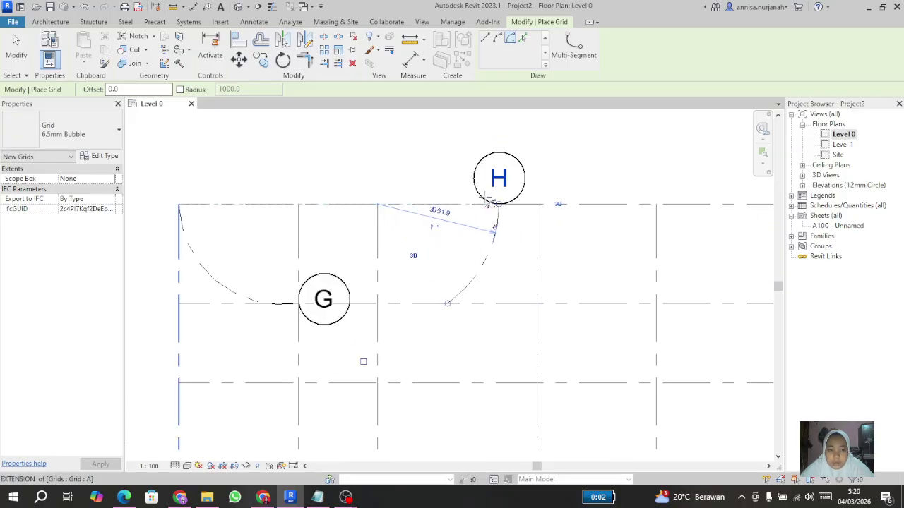
pyautogui.scroll(2, 451, 218)
pyautogui.scroll(-2, 435, 134)
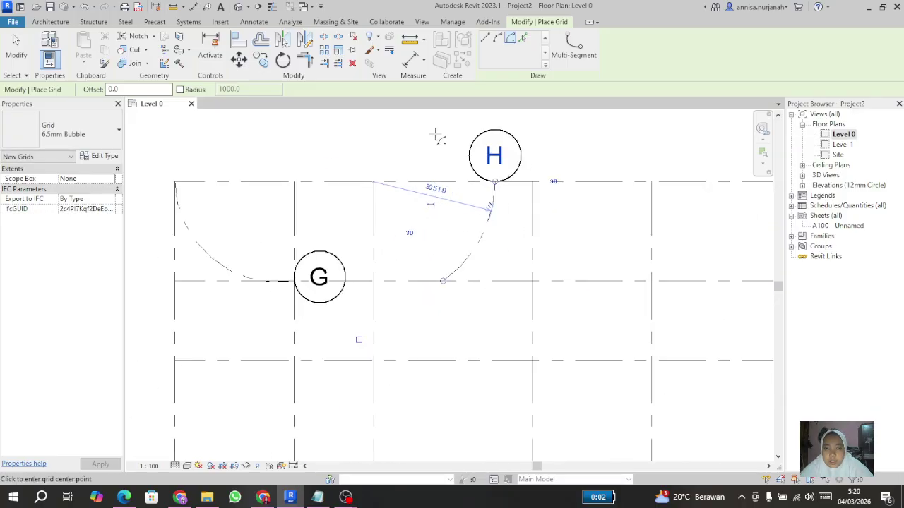
pyautogui.scroll(-2, 559, 196)
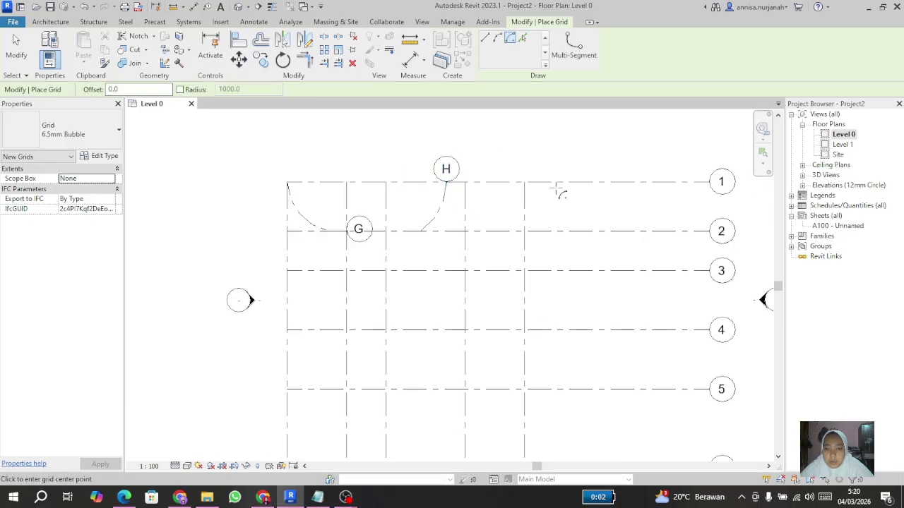
# - Draw another center-ends arc grid line centered on intersection E-1, running from intersection E-2 to grid line 1
pyautogui.scroll(1, 516, 183)
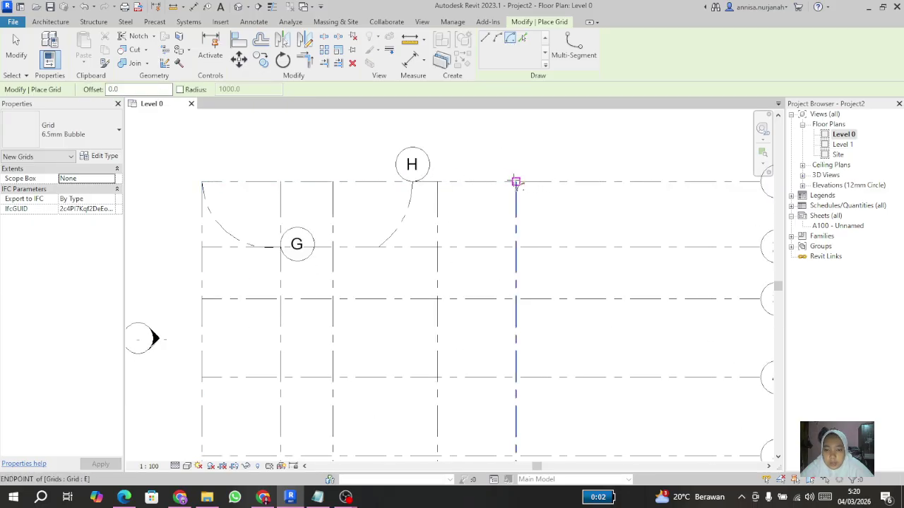
pyautogui.click(516, 182)
pyautogui.scroll(-1, 540, 223)
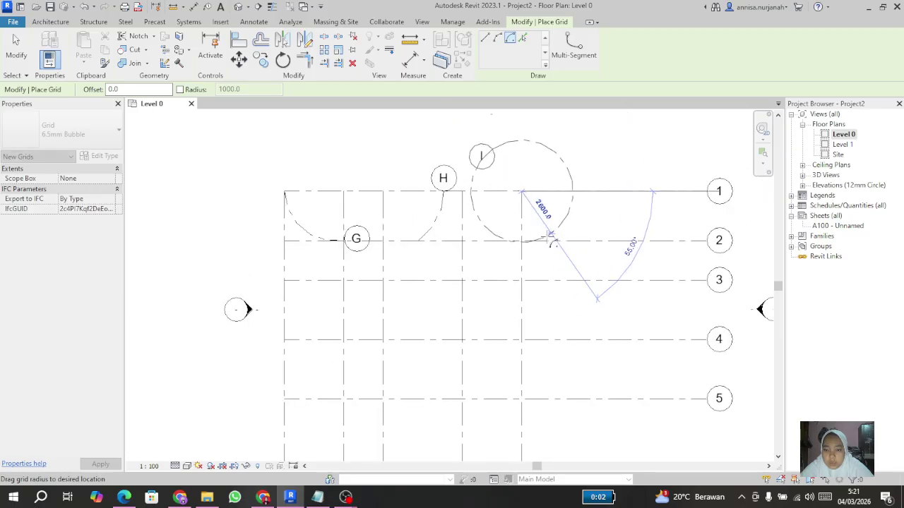
pyautogui.click(521, 240)
pyautogui.scroll(1, 558, 207)
pyautogui.click(569, 190)
pyautogui.scroll(-2, 558, 201)
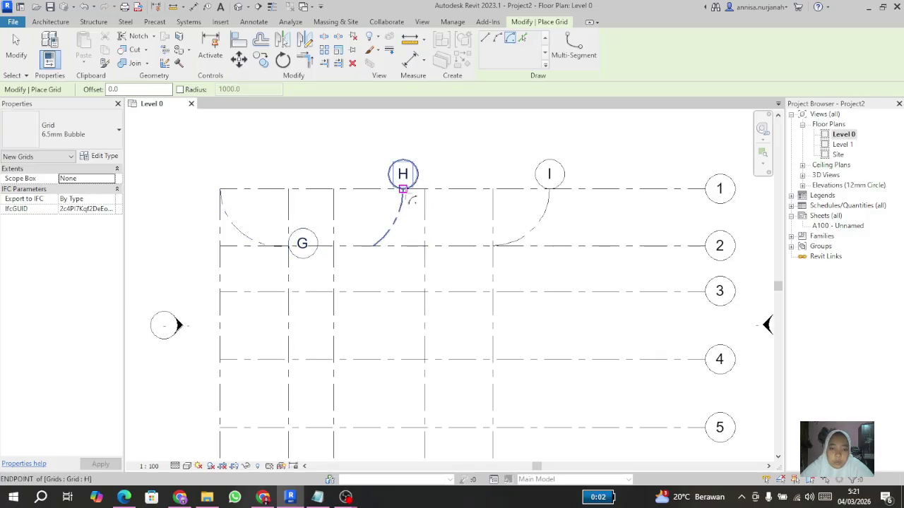
pyautogui.scroll(2, 403, 185)
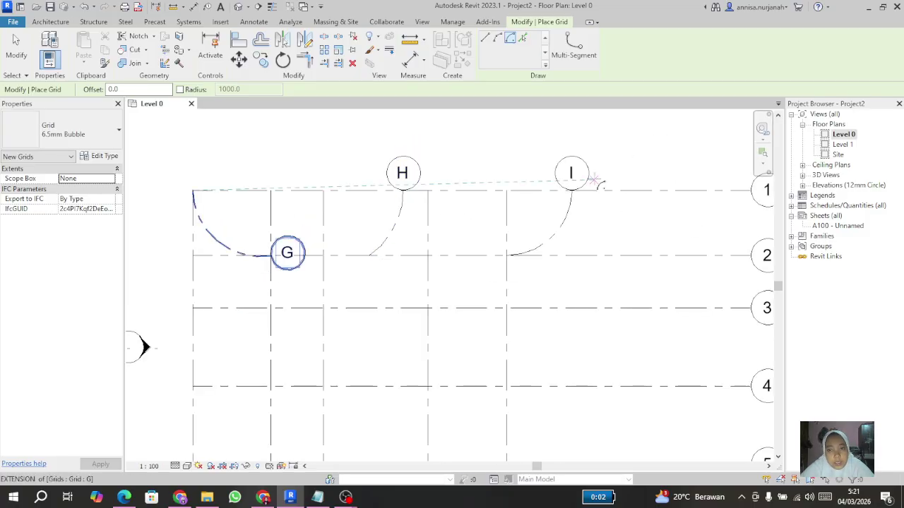
pyautogui.scroll(-1, 494, 159)
pyautogui.scroll(1, 344, 186)
# - Leave the Grid tool and delete the three curved grid lines G, H and I
pyautogui.press('Escape')
pyautogui.press('Escape')
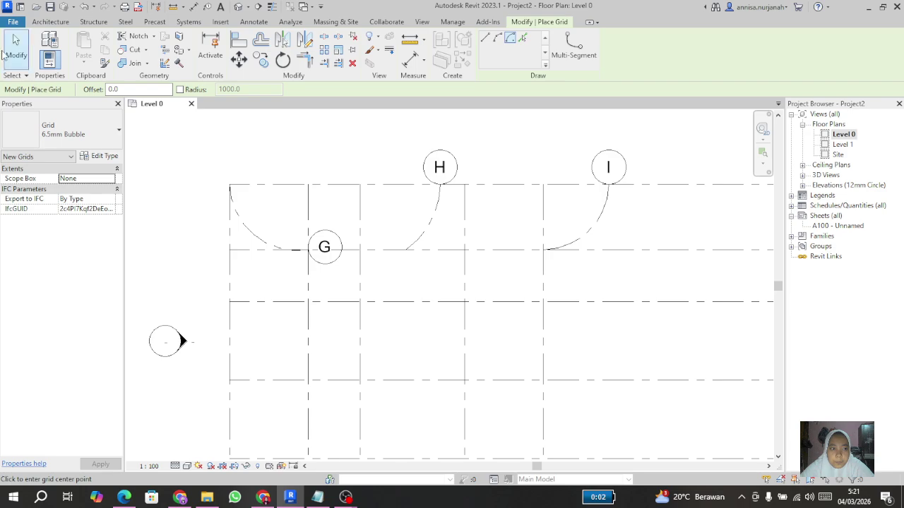
pyautogui.click(246, 230)
pyautogui.click(431, 210)
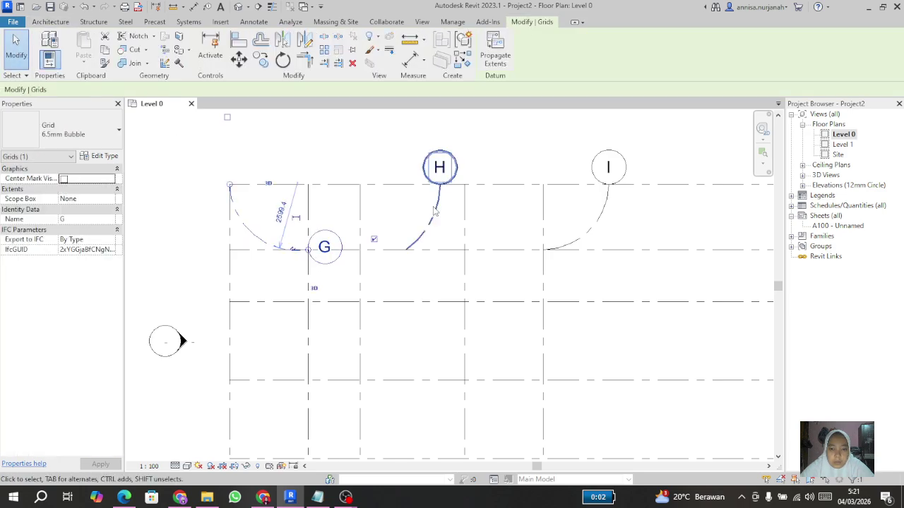
pyautogui.press('Delete')
pyautogui.click(600, 183)
pyautogui.press('Delete')
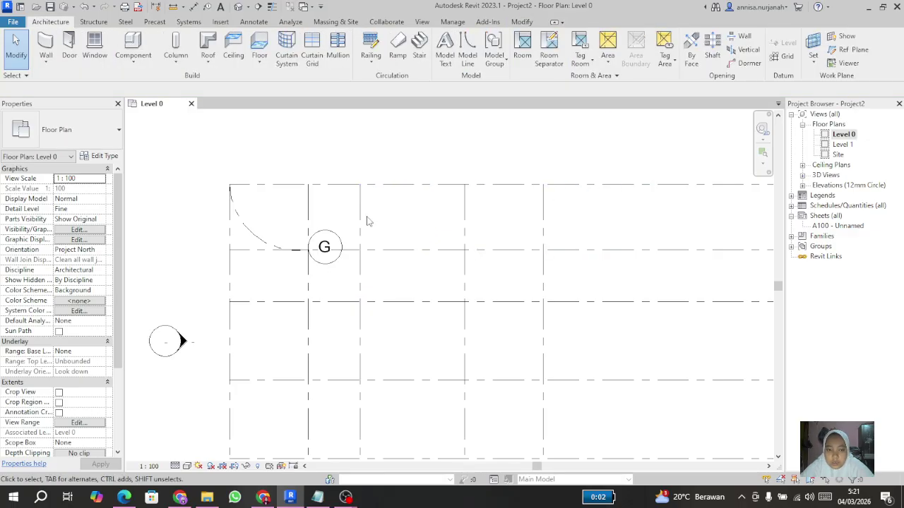
pyautogui.click(242, 233)
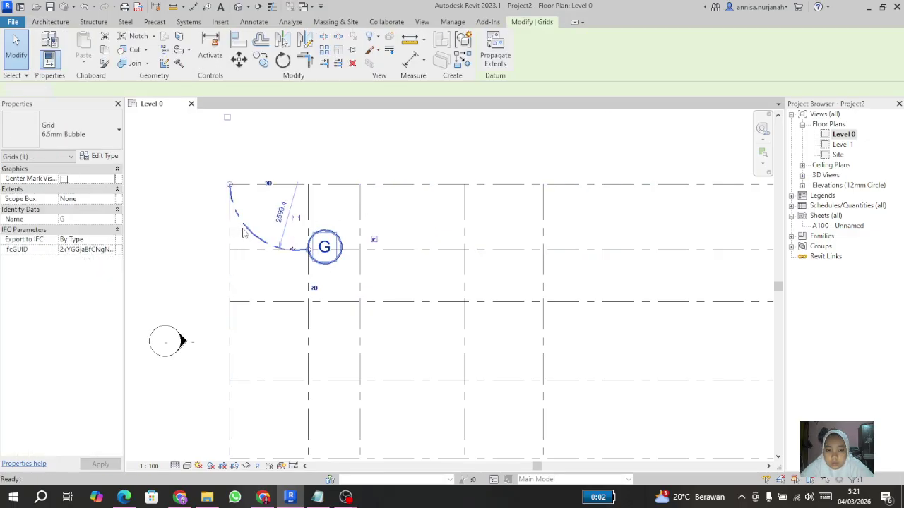
pyautogui.press('Delete')
pyautogui.scroll(-3, 242, 233)
pyautogui.scroll(1, 219, 204)
pyautogui.scroll(-1, 358, 209)
pyautogui.scroll(1, 340, 286)
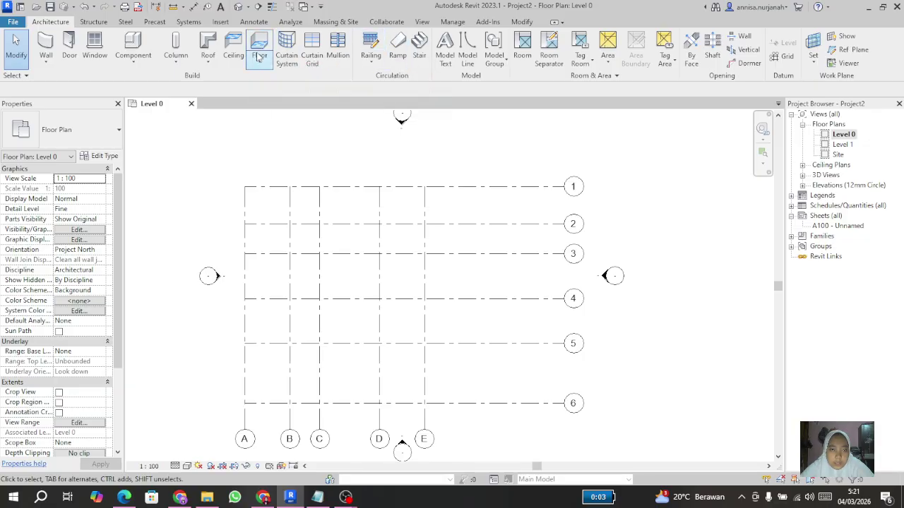
# - Link the CAD file Denah lt dasar from the Denah & Potongan BC folder, placed at Level 0 with Auto - Origin to Internal Origin
pyautogui.click(220, 21)
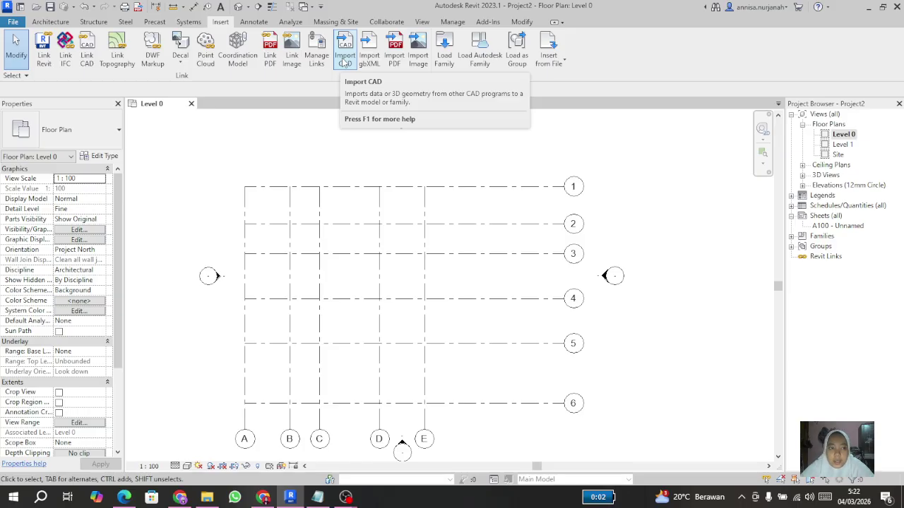
pyautogui.click(86, 55)
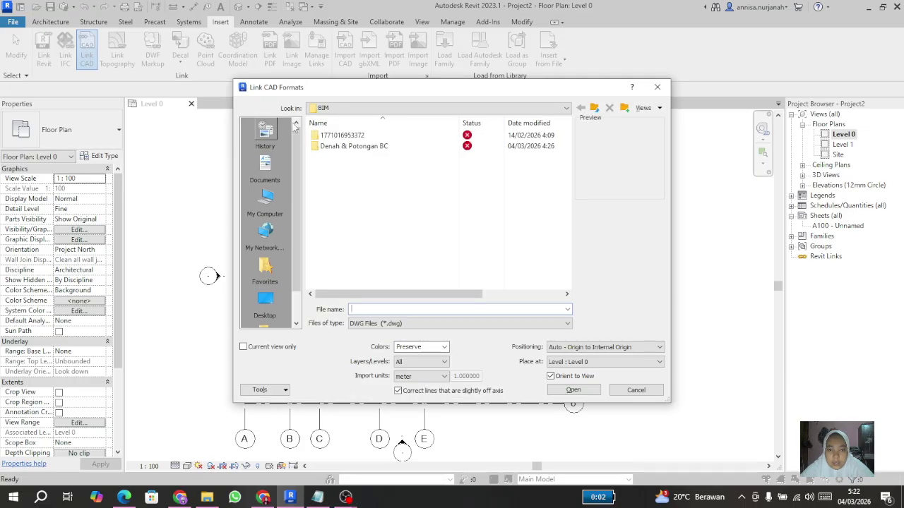
pyautogui.doubleClick(355, 146)
pyautogui.doubleClick(355, 136)
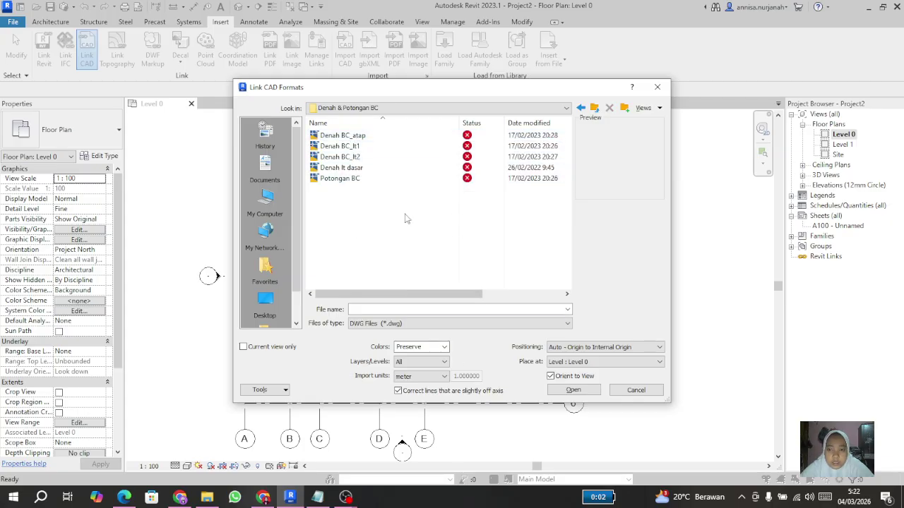
pyautogui.click(342, 168)
pyautogui.click(573, 389)
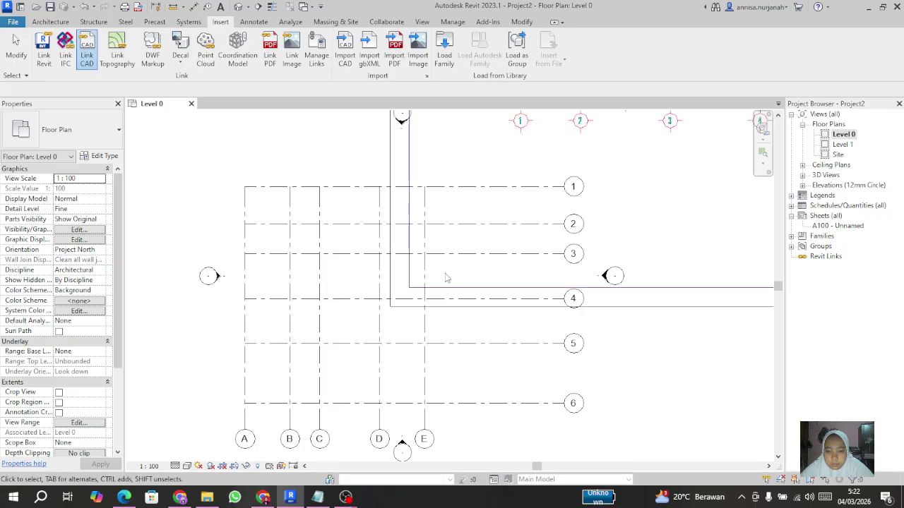
# - Move the linked floor plan drawing about 23000 mm horizontally to the right, clear of the existing grid
pyautogui.scroll(-5, 417, 277)
pyautogui.scroll(4, 407, 279)
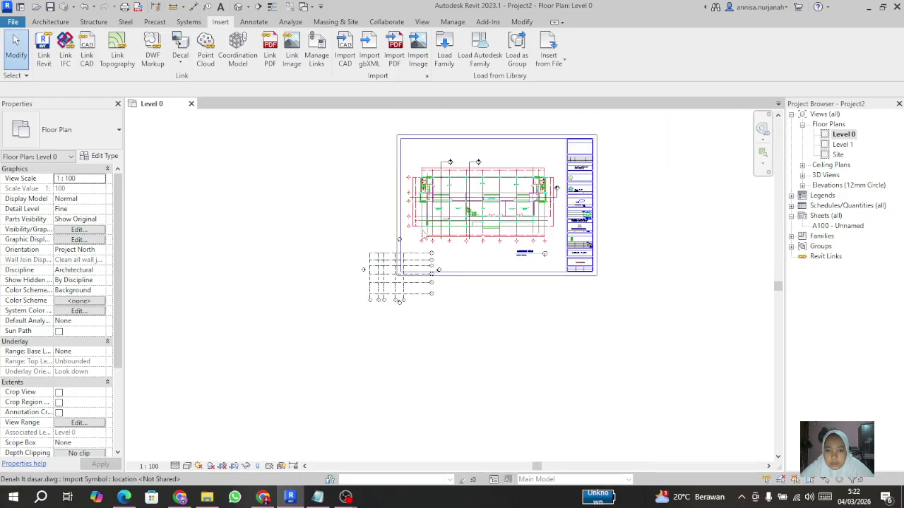
pyautogui.scroll(2, 401, 283)
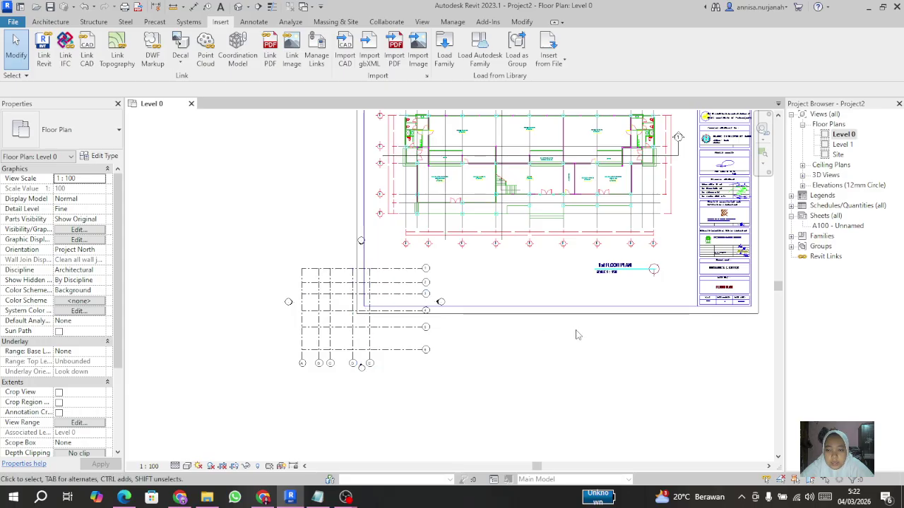
pyautogui.click(571, 316)
pyautogui.scroll(-1, 535, 322)
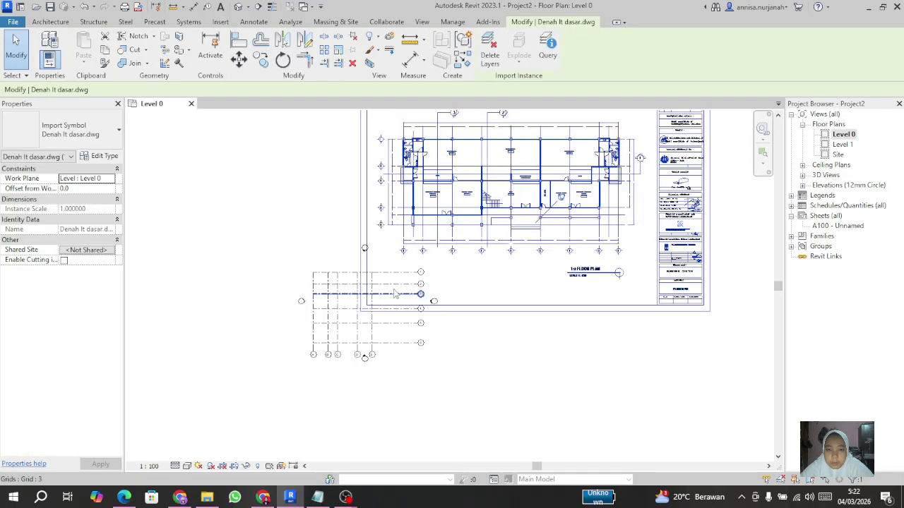
pyautogui.scroll(-2, 507, 277)
pyautogui.scroll(2, 494, 173)
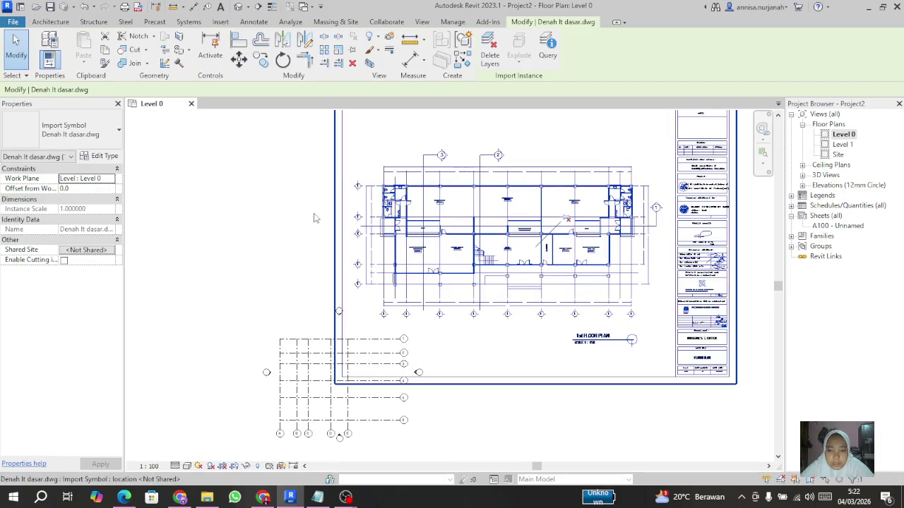
pyautogui.click(238, 59)
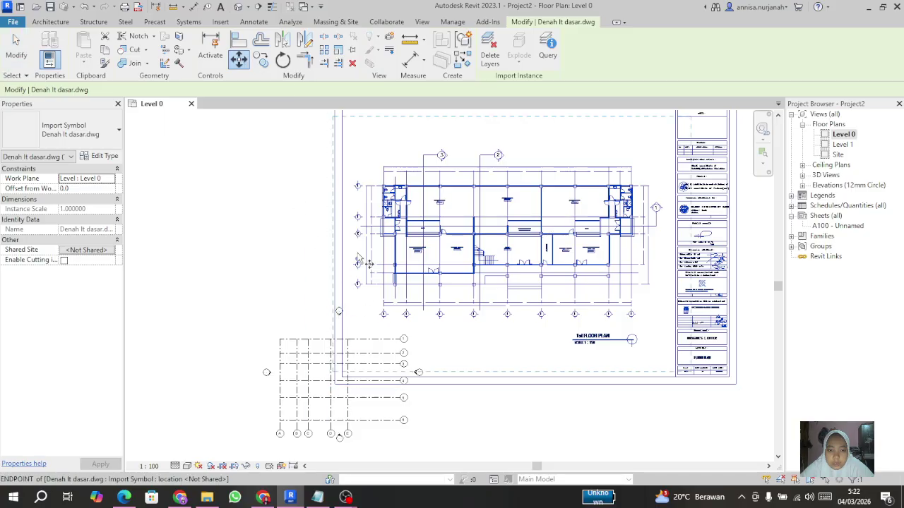
pyautogui.scroll(-2, 346, 225)
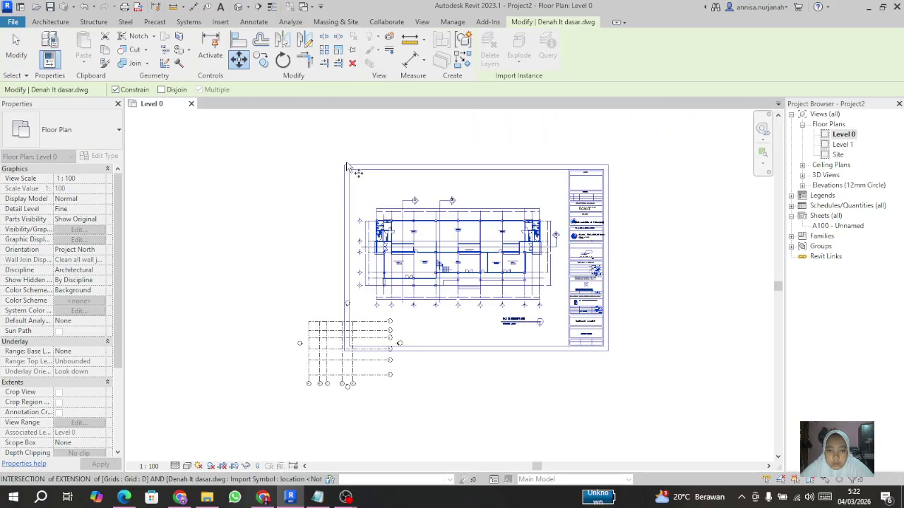
pyautogui.scroll(2, 349, 171)
pyautogui.click(341, 166)
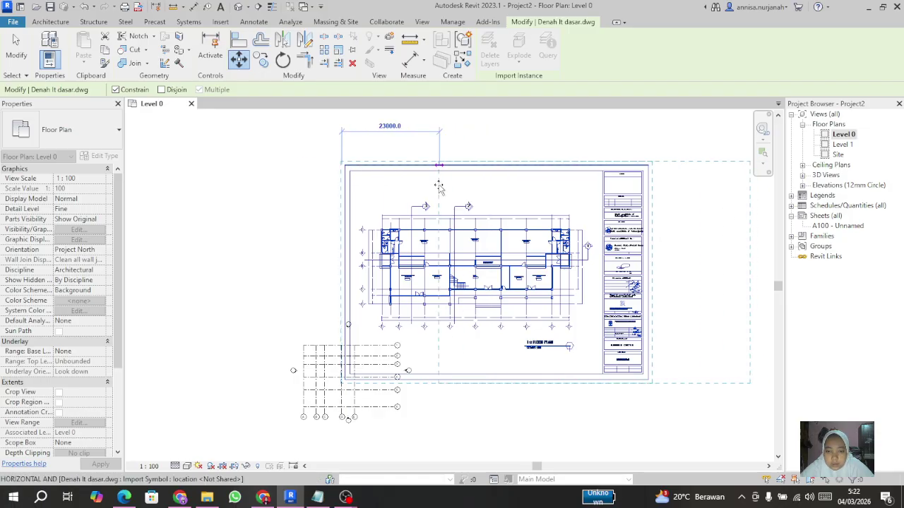
pyautogui.click(439, 186)
pyautogui.click(374, 222)
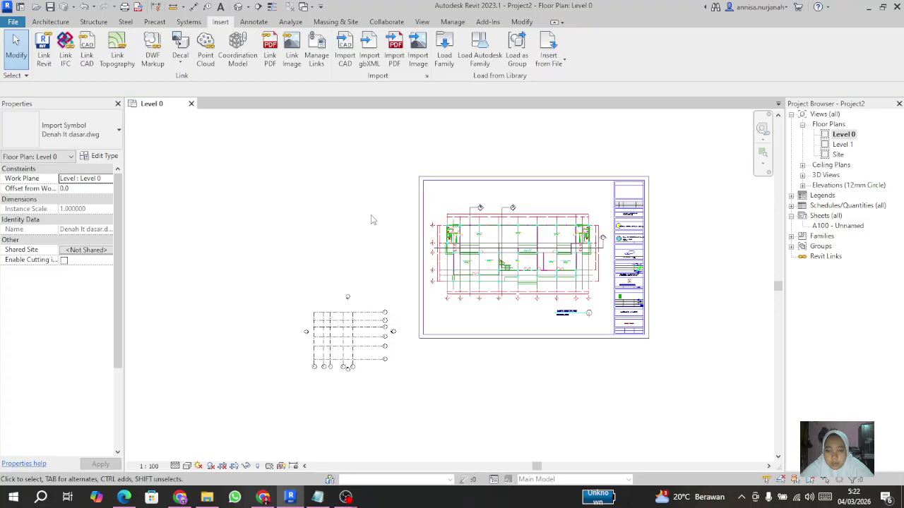
# - Examine the numbered and lettered axes, bubbles and dimensions of the linked 1st floor plan
pyautogui.scroll(-1, 605, 236)
pyautogui.scroll(1, 570, 255)
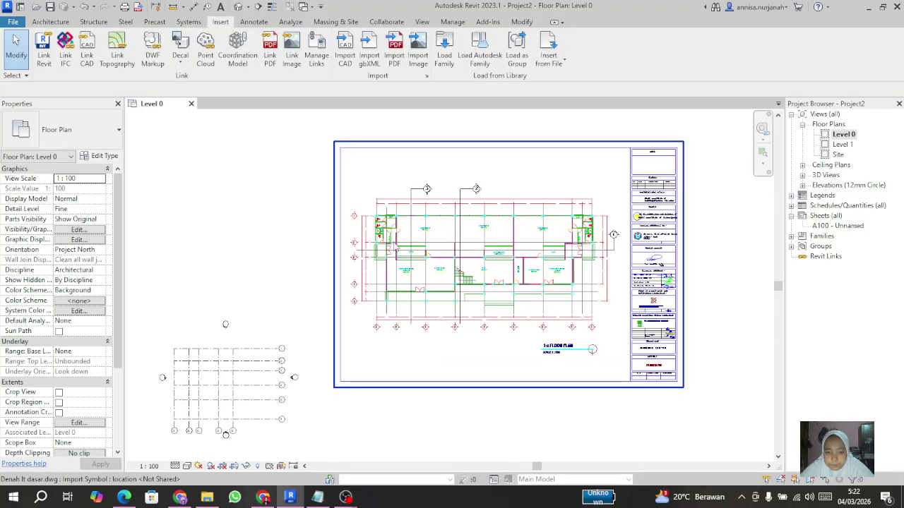
pyautogui.scroll(2, 394, 244)
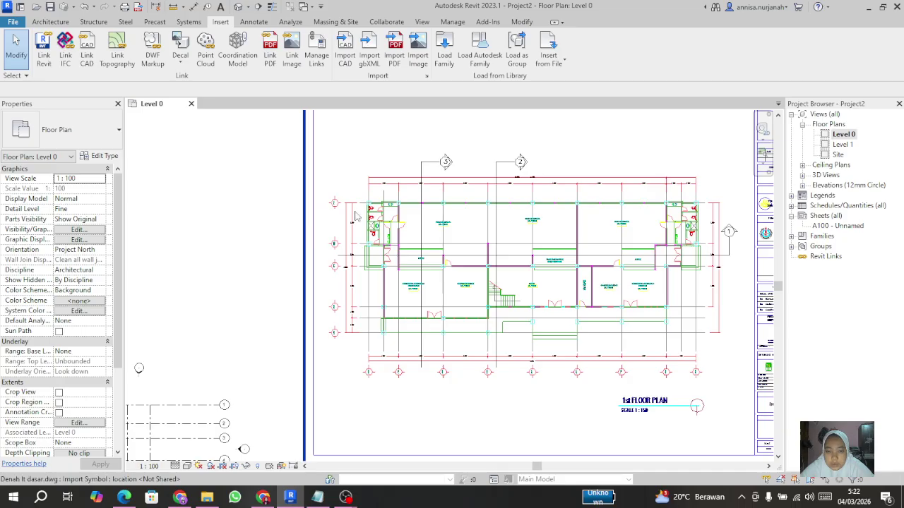
pyautogui.scroll(3, 387, 226)
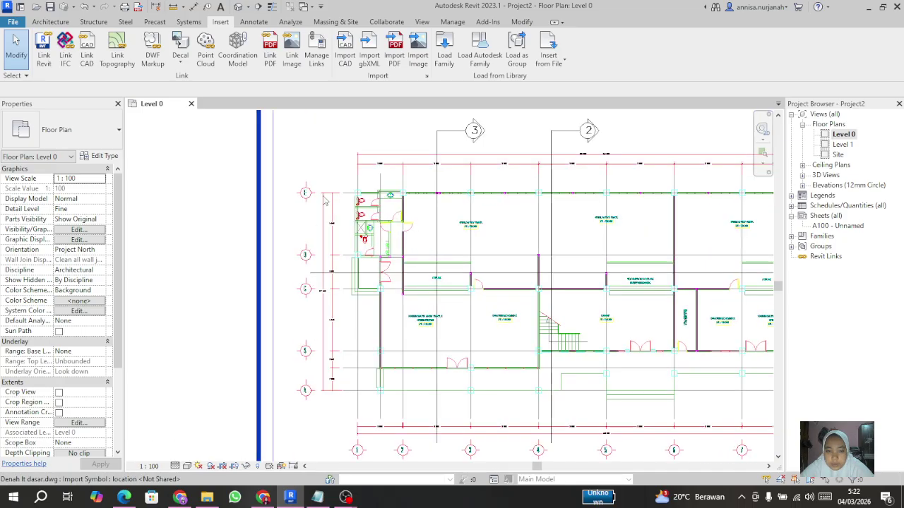
pyautogui.scroll(1, 367, 227)
pyautogui.scroll(-1, 276, 170)
pyautogui.scroll(-3, 272, 173)
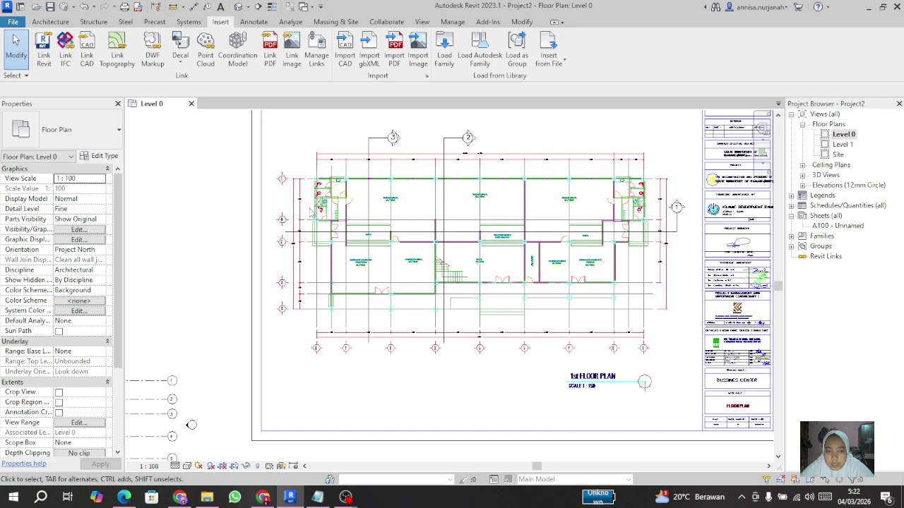
pyautogui.scroll(2, 293, 180)
pyautogui.scroll(2, 336, 401)
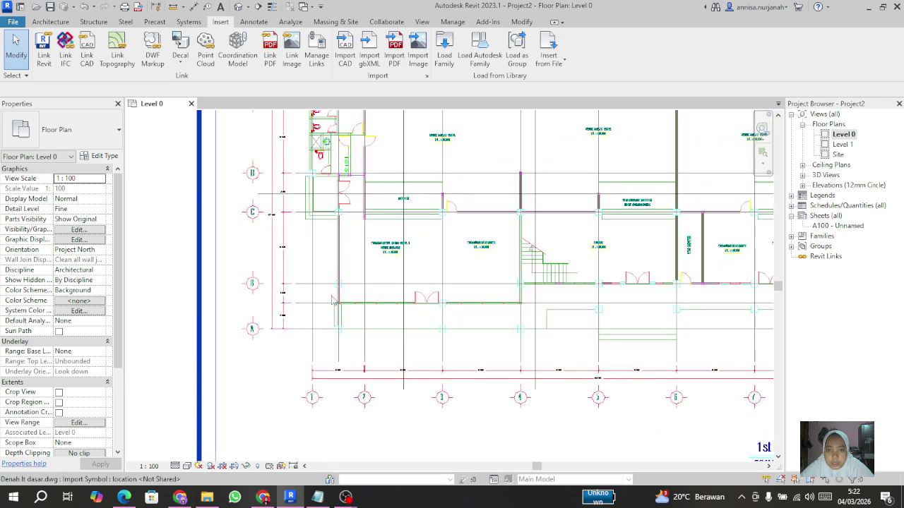
pyautogui.scroll(-3, 360, 279)
pyautogui.scroll(-1, 369, 288)
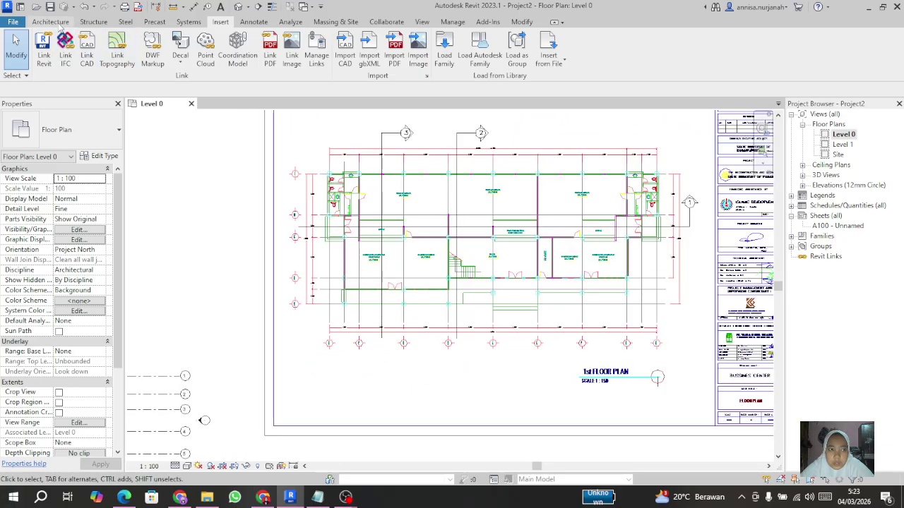
# - Create a grid line with the Grid tool's Pick Lines option from the short dimension line end above the plan's axis bubble 1
pyautogui.click(51, 22)
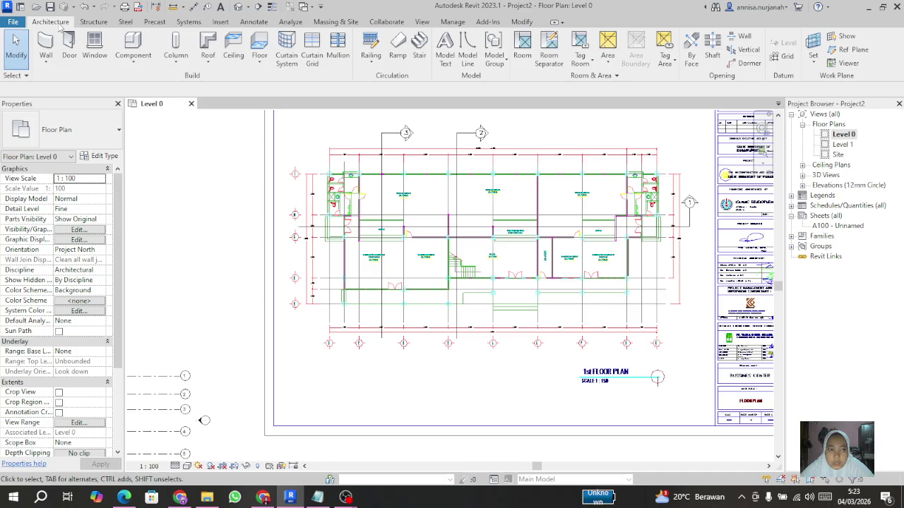
pyautogui.click(774, 59)
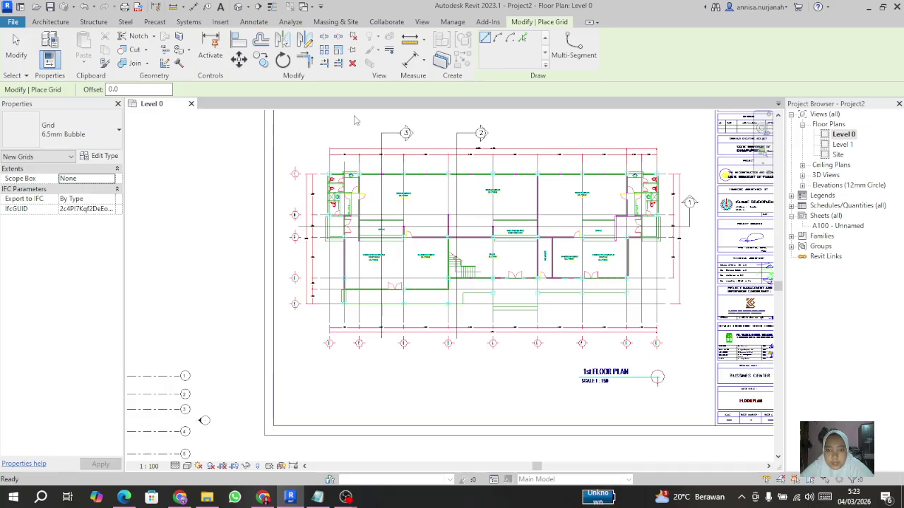
pyautogui.scroll(-1, 491, 193)
pyautogui.scroll(-1, 494, 206)
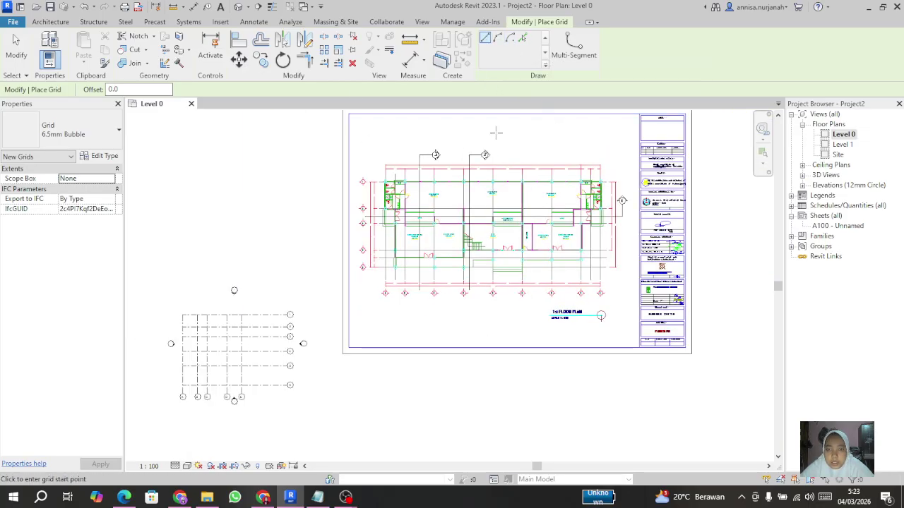
pyautogui.click(523, 38)
pyautogui.scroll(1, 446, 215)
pyautogui.scroll(2, 396, 282)
pyautogui.scroll(1, 327, 351)
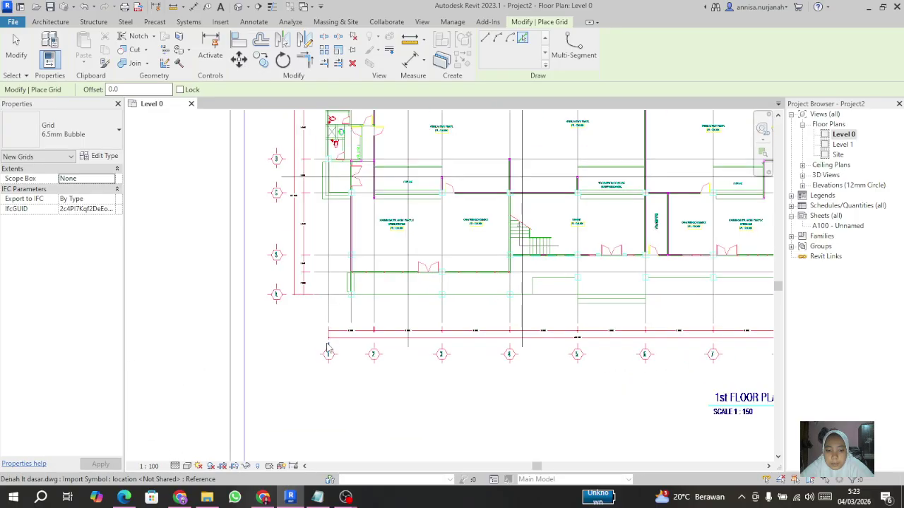
pyautogui.scroll(1, 328, 343)
pyautogui.scroll(1, 327, 345)
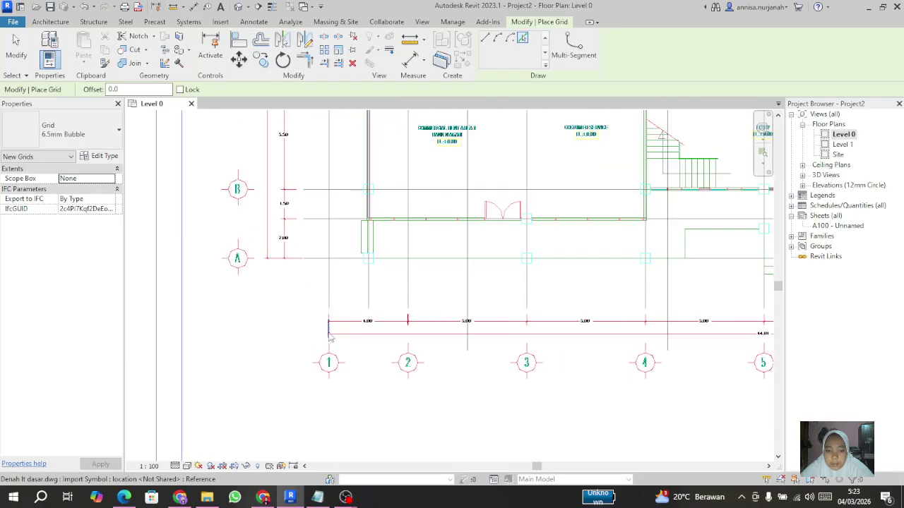
pyautogui.scroll(-5, 332, 254)
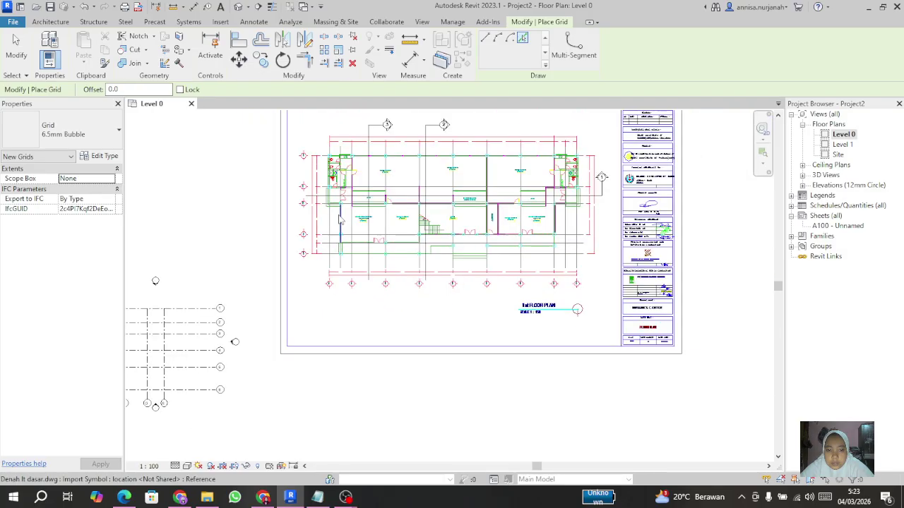
pyautogui.scroll(2, 329, 289)
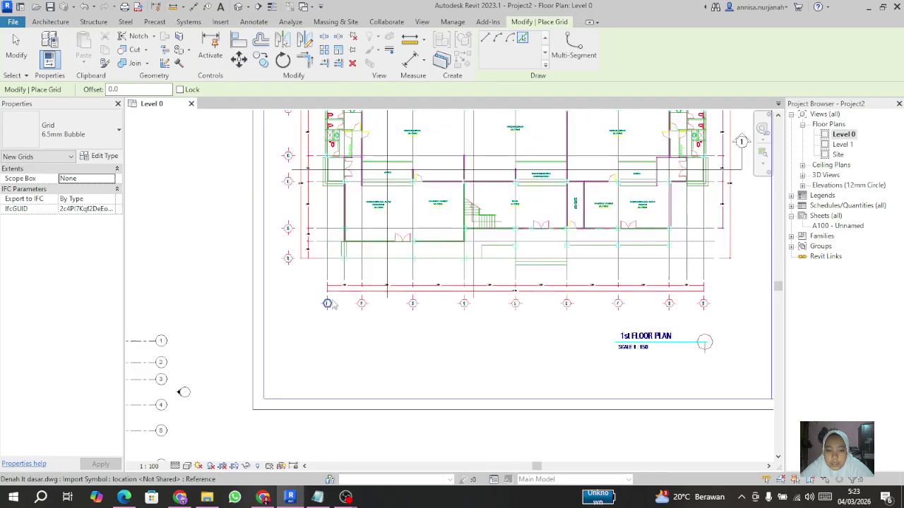
pyautogui.scroll(3, 328, 295)
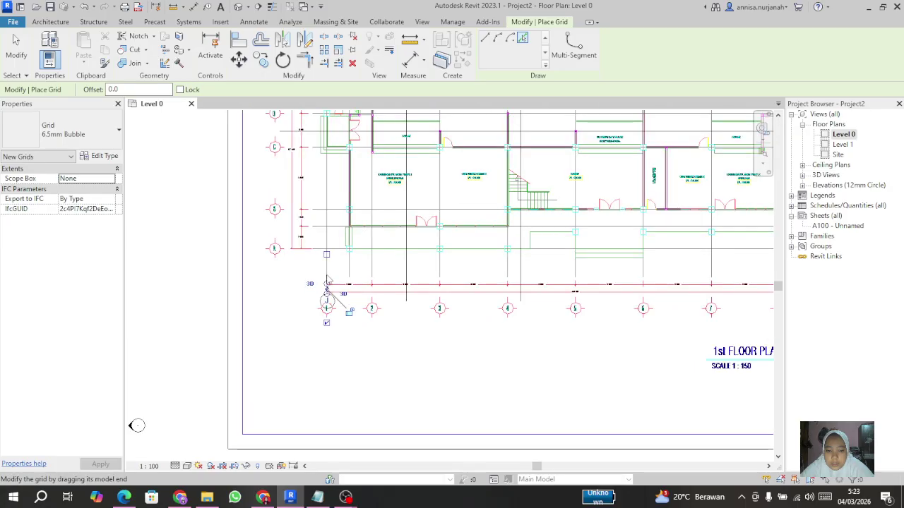
# - Stretch the upper end of the new grid line along axis 1 to the dimension line above the plan
pyautogui.scroll(3, 326, 291)
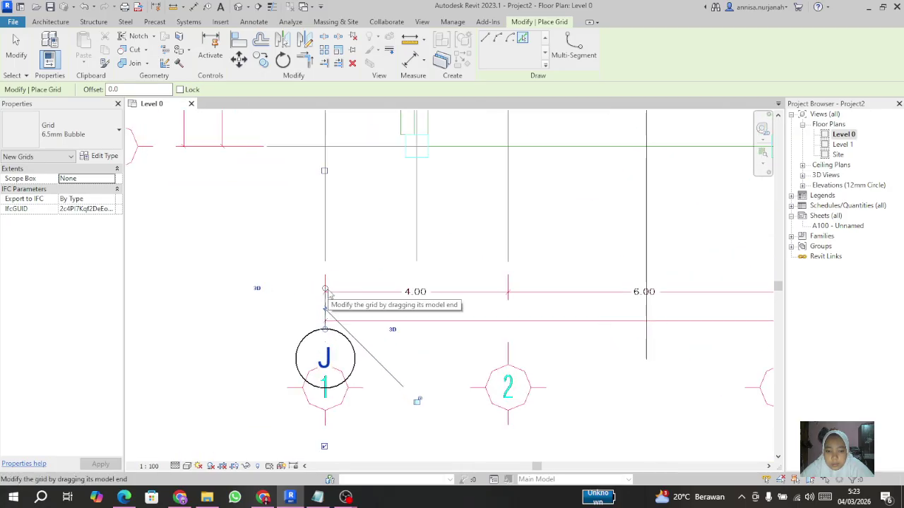
pyautogui.scroll(-5, 325, 289)
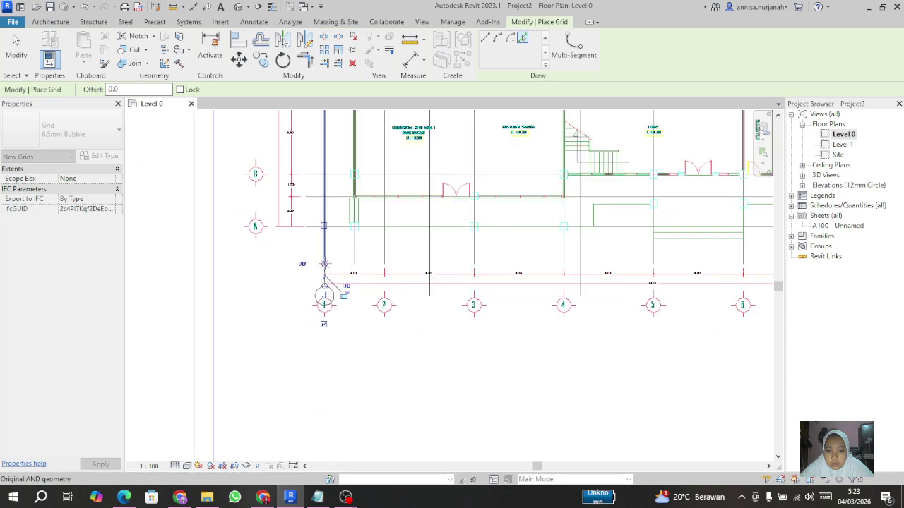
pyautogui.scroll(-5, 324, 278)
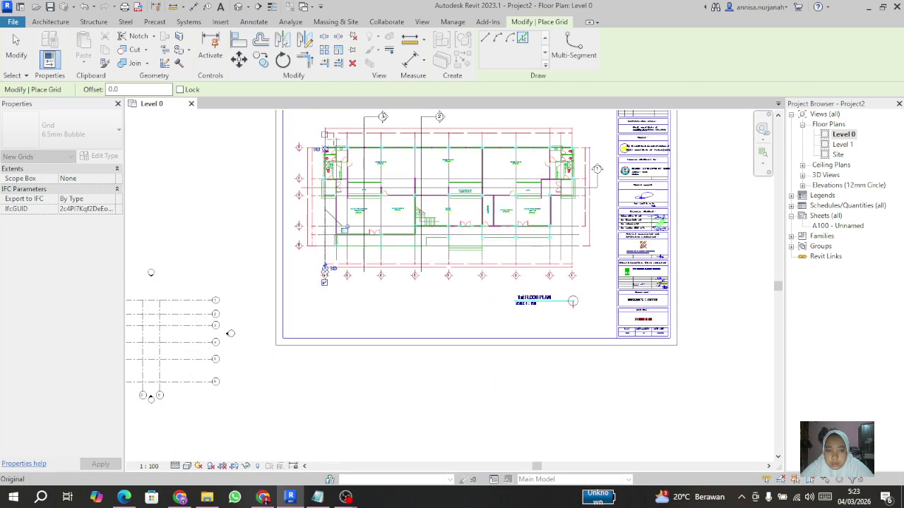
pyautogui.scroll(4, 325, 138)
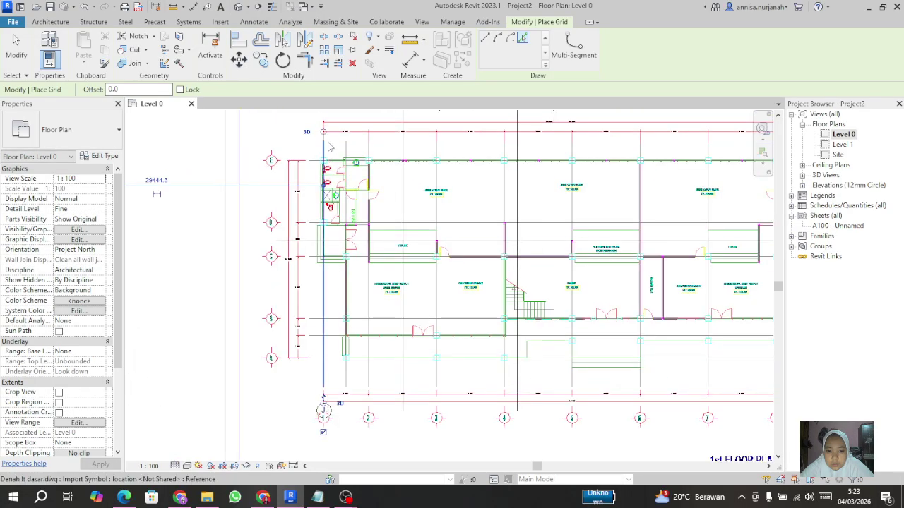
# - Extend the bubble end of the new grid line downward so its head sits below the plan's axis bubble 1
pyautogui.scroll(-2, 328, 187)
pyautogui.scroll(2, 364, 328)
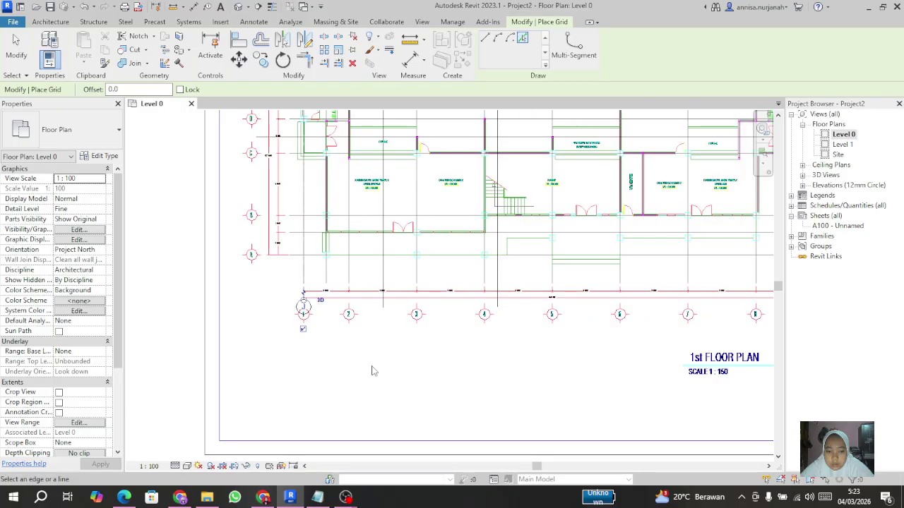
pyautogui.scroll(-2, 373, 385)
pyautogui.scroll(-1, 293, 223)
pyautogui.moveTo(285, 136); pyautogui.dragTo(285, 147, button='middle')
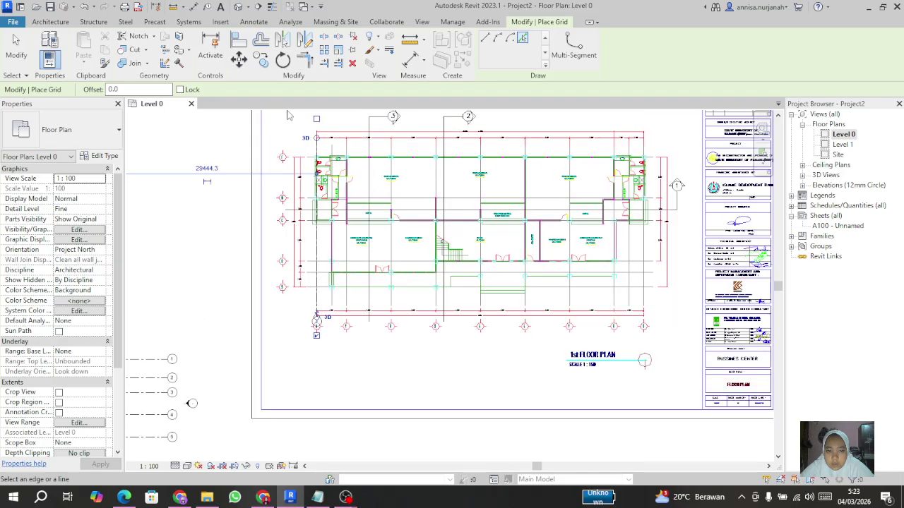
pyautogui.scroll(1, 306, 141)
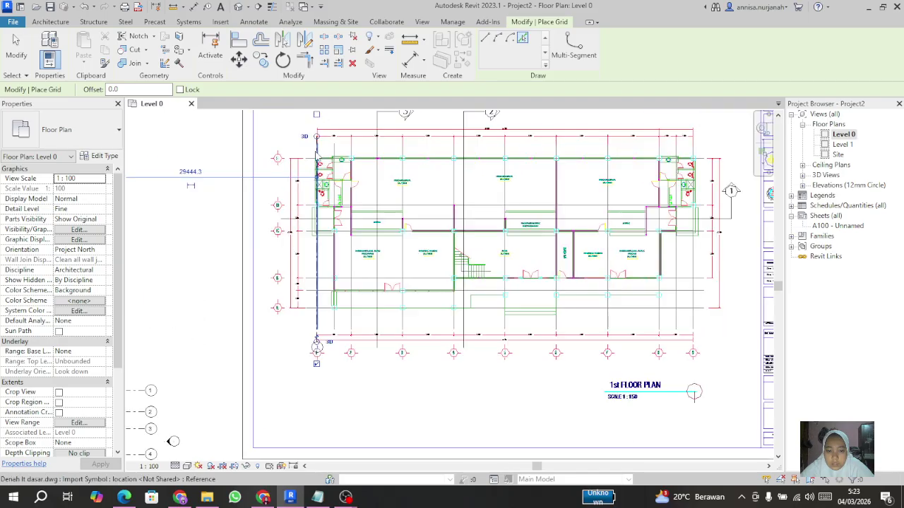
pyautogui.scroll(1, 319, 349)
pyautogui.click(317, 345)
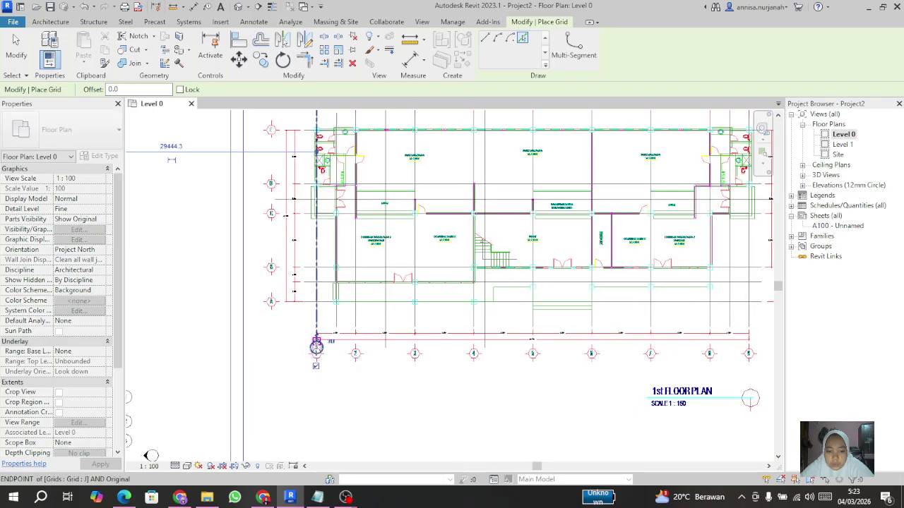
pyautogui.click(319, 372)
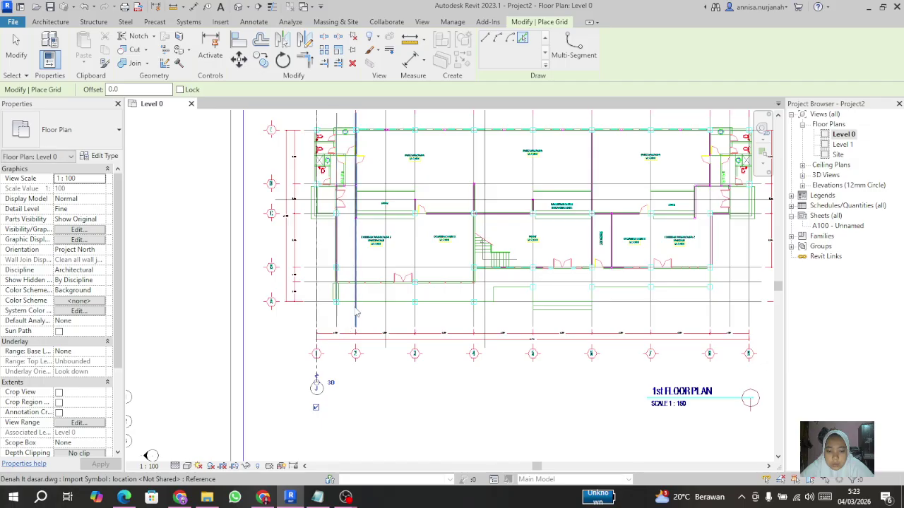
# - Switch the bubble of the axis 1 grid line to its upper end and back to its lower end
pyautogui.scroll(-1, 356, 313)
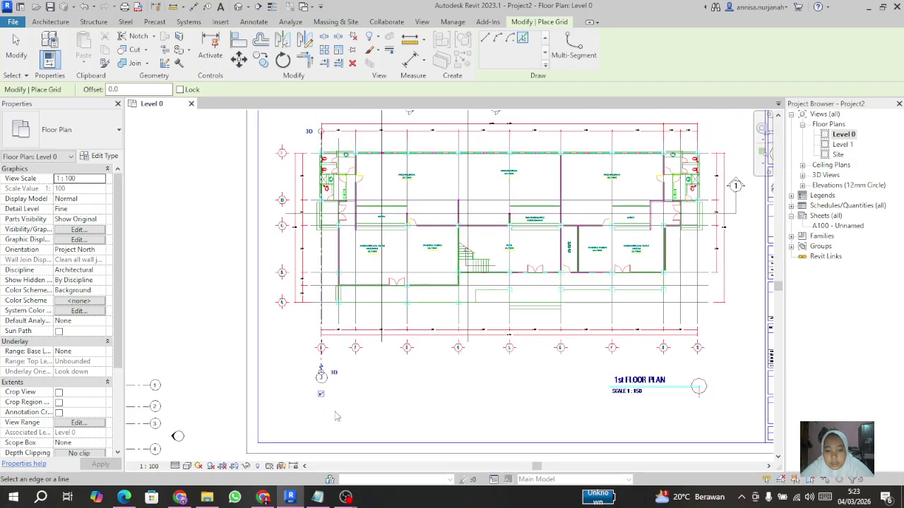
pyautogui.click(321, 396)
pyautogui.scroll(-3, 321, 398)
pyautogui.scroll(3, 321, 184)
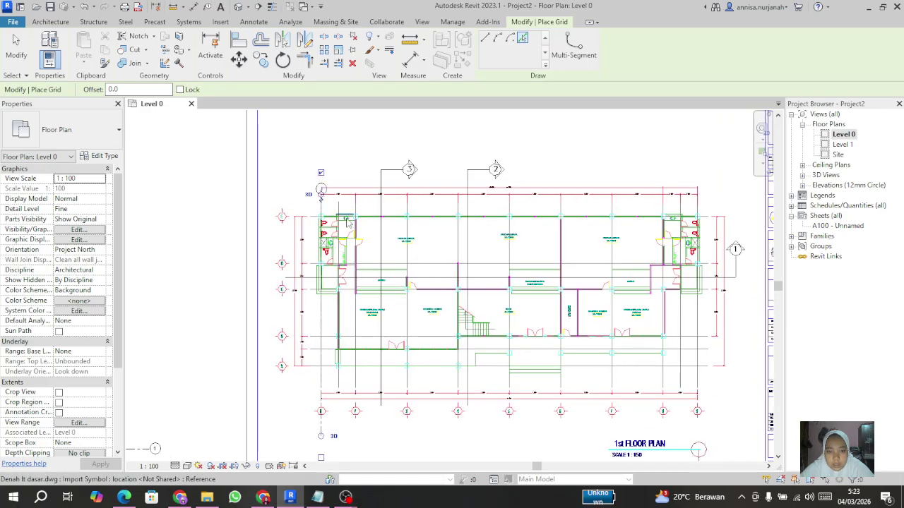
pyautogui.scroll(-1, 349, 240)
pyautogui.scroll(2, 321, 197)
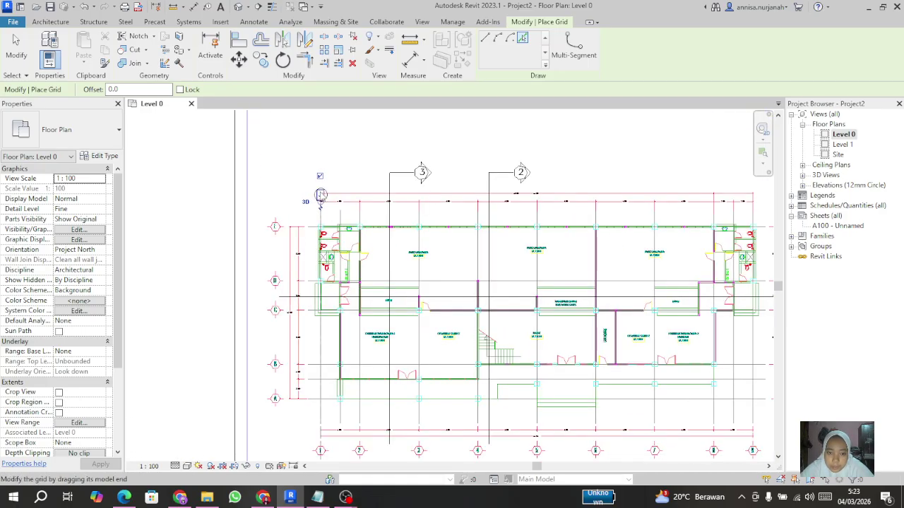
pyautogui.scroll(-2, 324, 169)
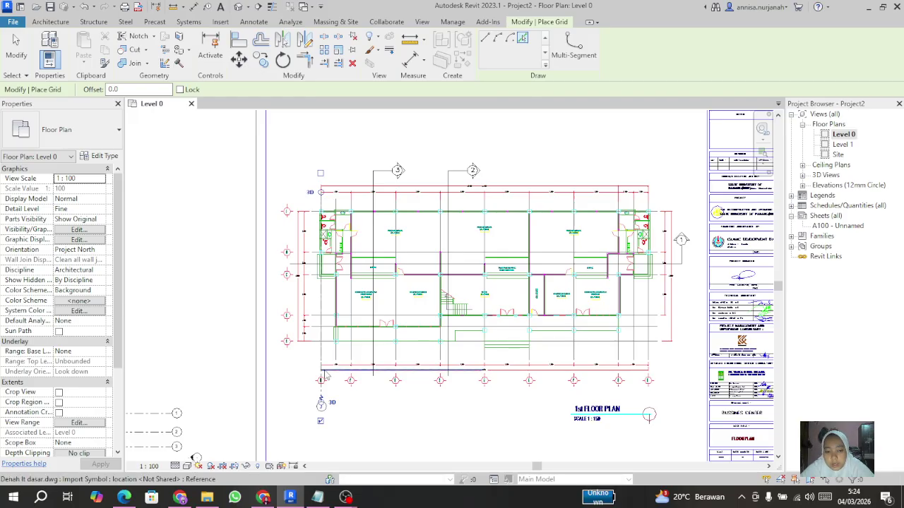
pyautogui.scroll(1, 306, 321)
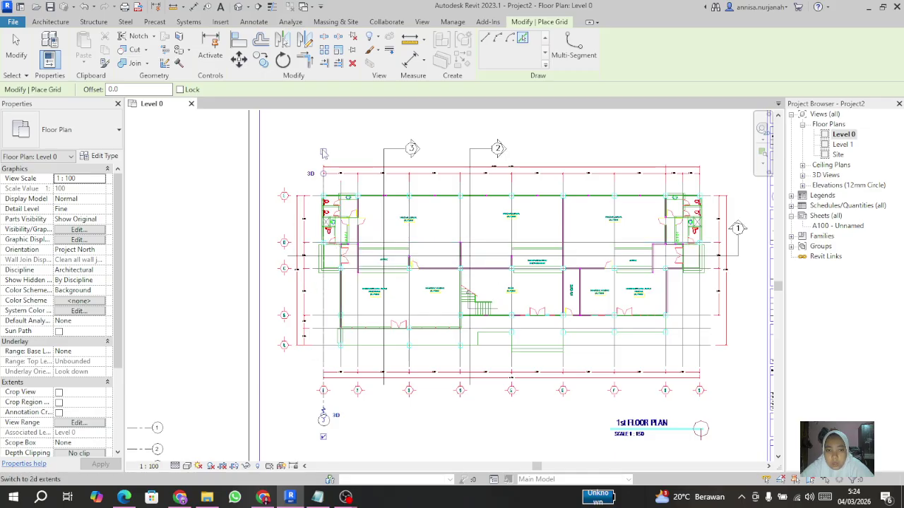
# - Create a grid line with Pick Lines from the line end beside axis bubble E and stretch it to the dimension line across the plan
pyautogui.click(523, 38)
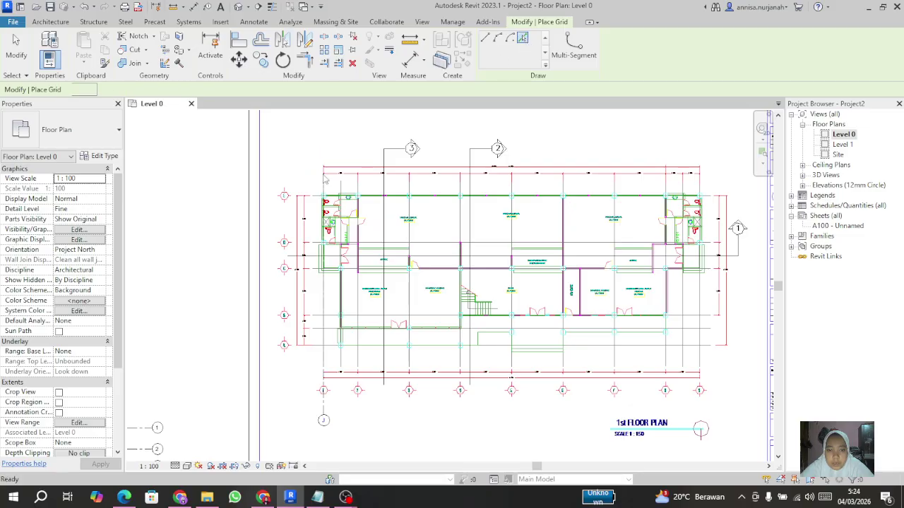
pyautogui.click(299, 202)
pyautogui.scroll(2, 288, 196)
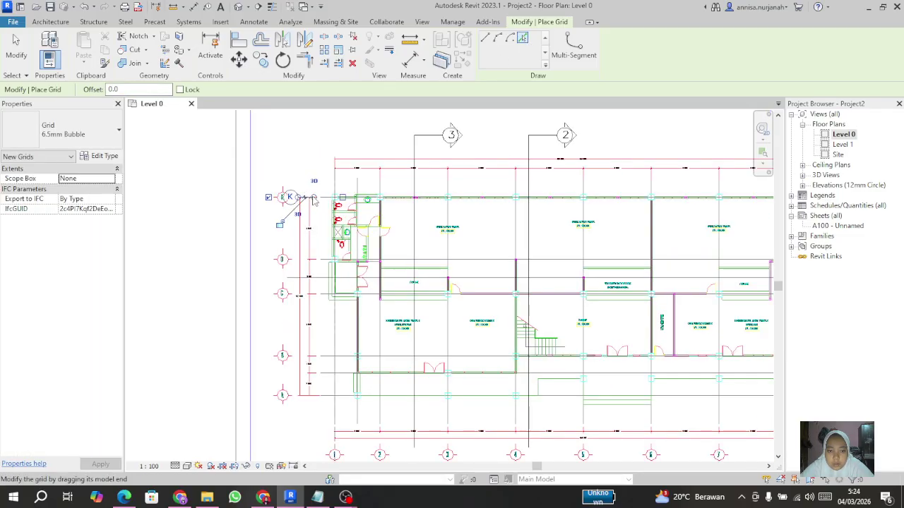
pyautogui.scroll(-4, 314, 201)
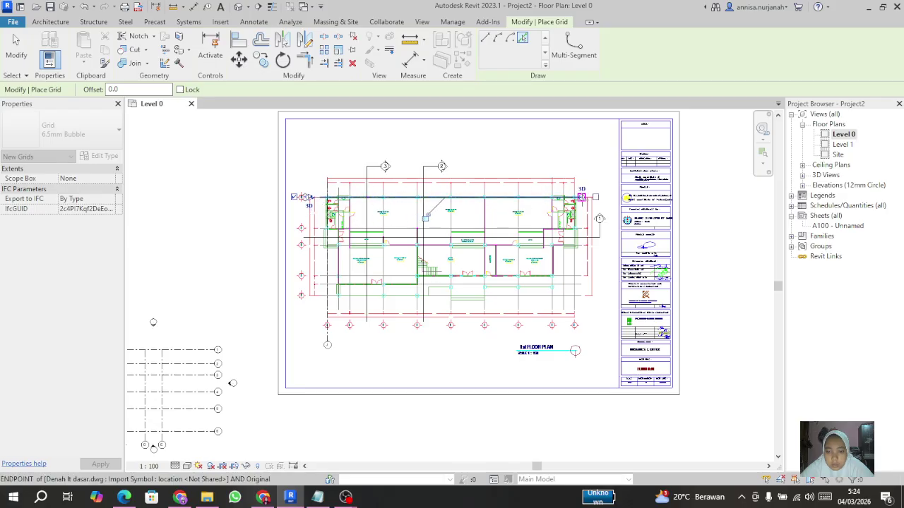
pyautogui.scroll(3, 580, 197)
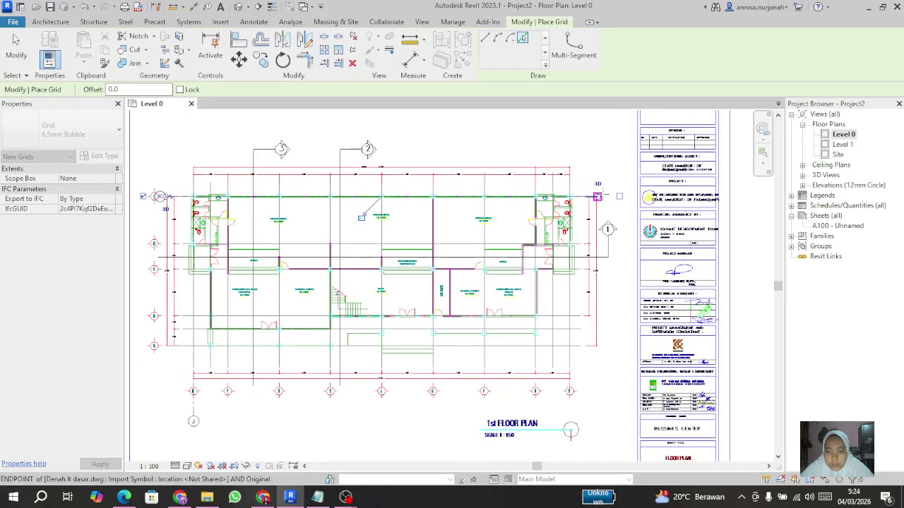
pyautogui.click(597, 196)
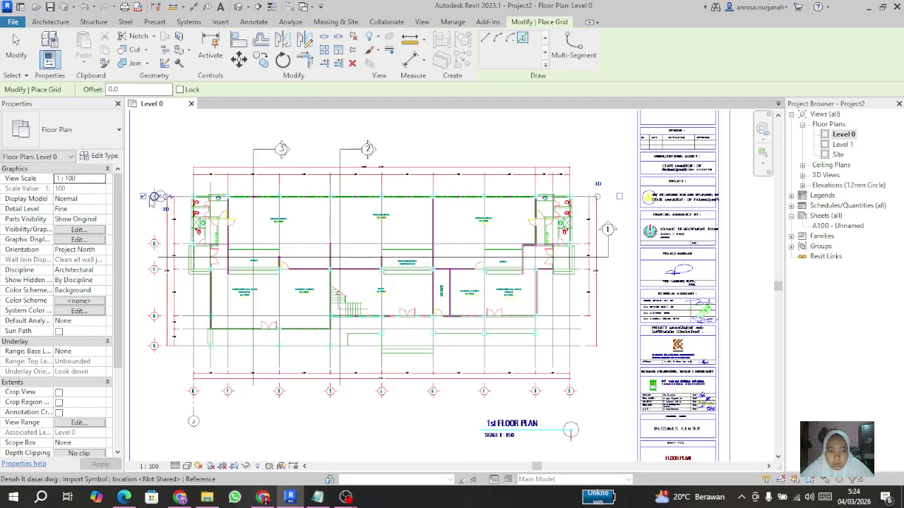
# - Extend the bubble end of the axis E grid line outward so its head sits beyond the plan's axis bubble E
pyautogui.scroll(-2, 159, 196)
pyautogui.scroll(2, 157, 197)
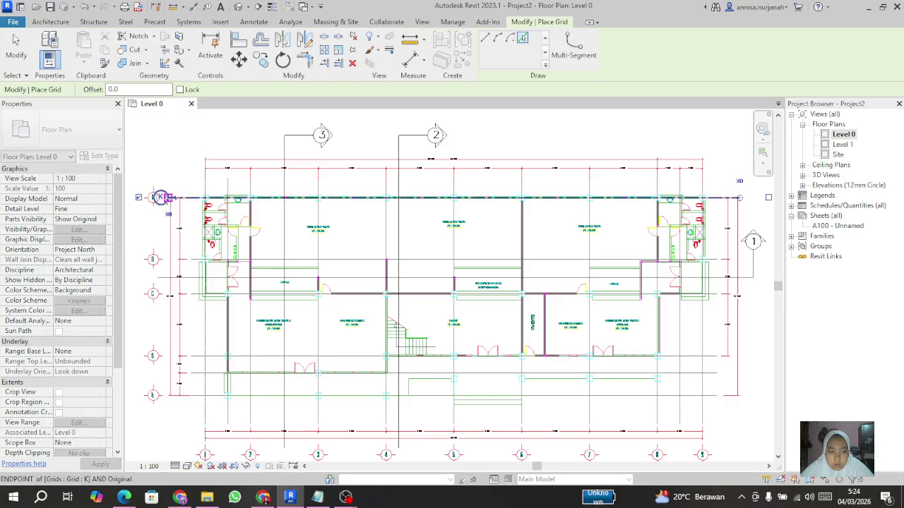
pyautogui.scroll(-1, 150, 199)
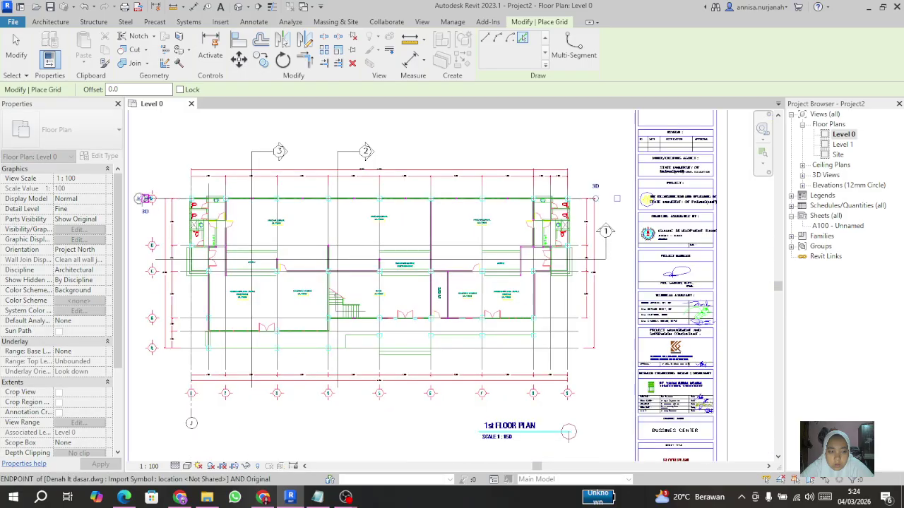
pyautogui.moveTo(147, 198); pyautogui.dragTo(149, 199)
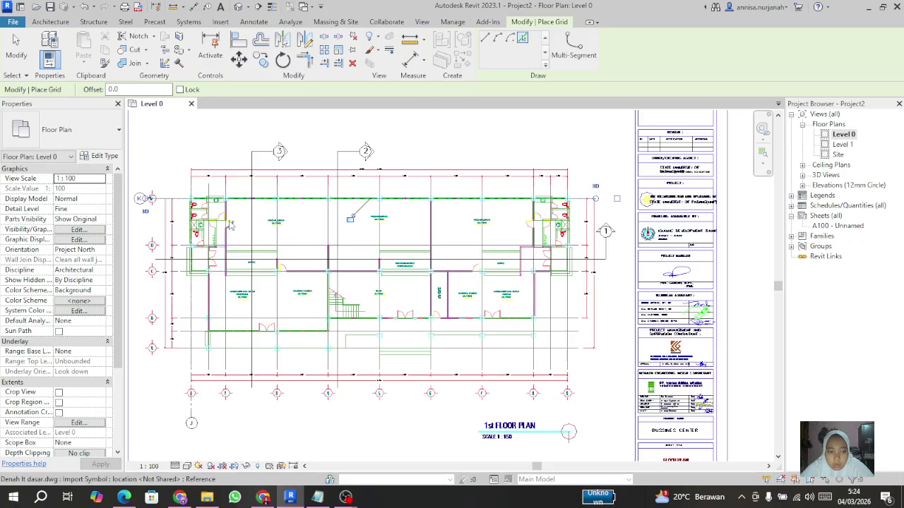
pyautogui.scroll(5, 138, 200)
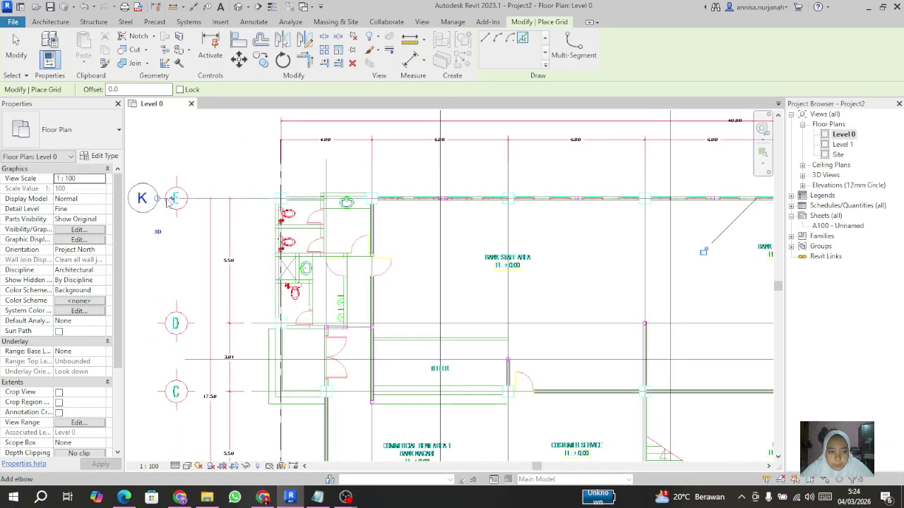
# - Hide the axis E grid line's bubble beside bubble E, show it at the opposite end, and finish the Grid command
pyautogui.scroll(-5, 187, 206)
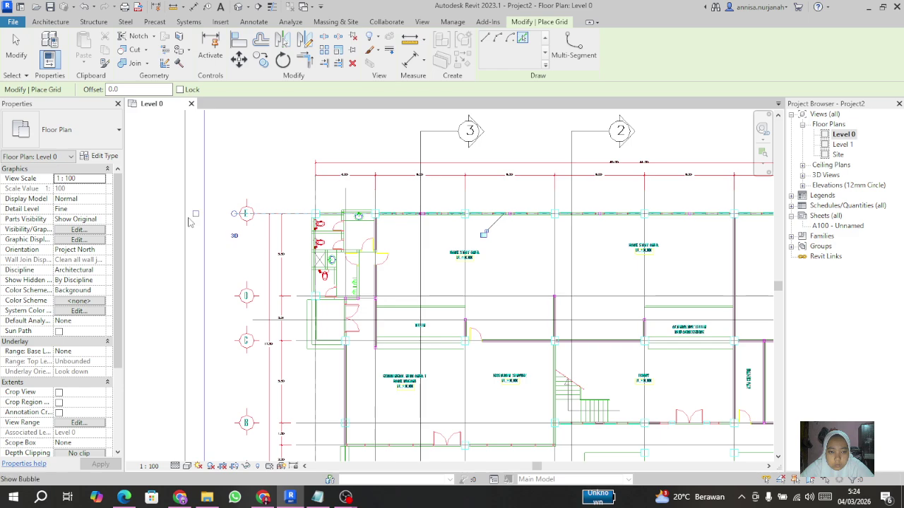
pyautogui.scroll(-2, 395, 254)
pyautogui.scroll(-1, 524, 250)
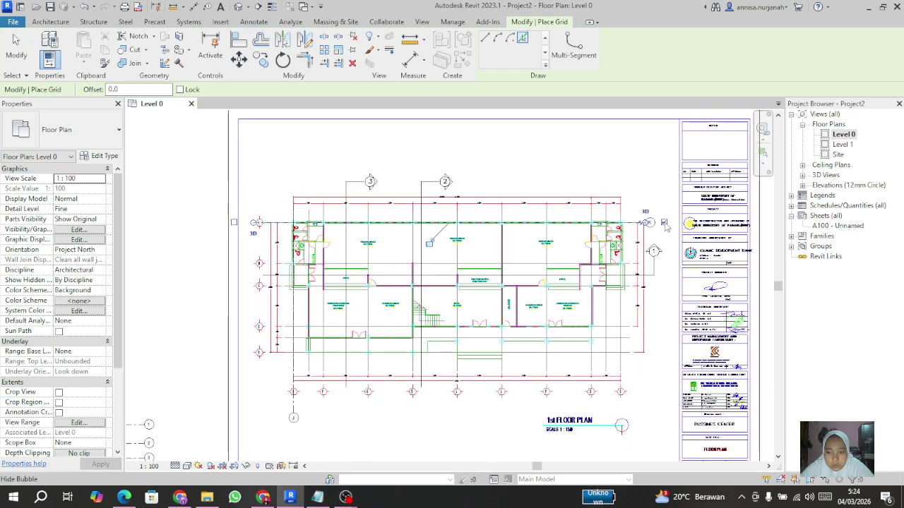
pyautogui.scroll(2, 581, 249)
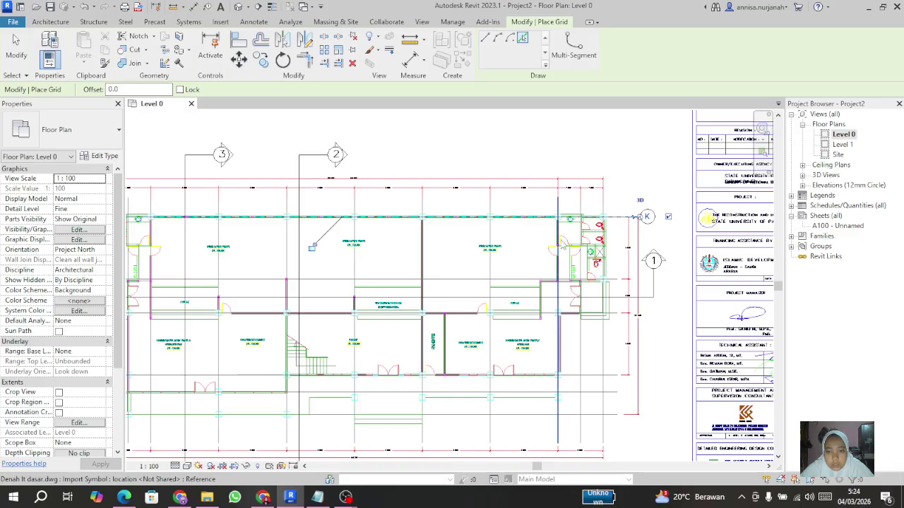
pyautogui.scroll(-1, 606, 243)
pyautogui.press('Escape')
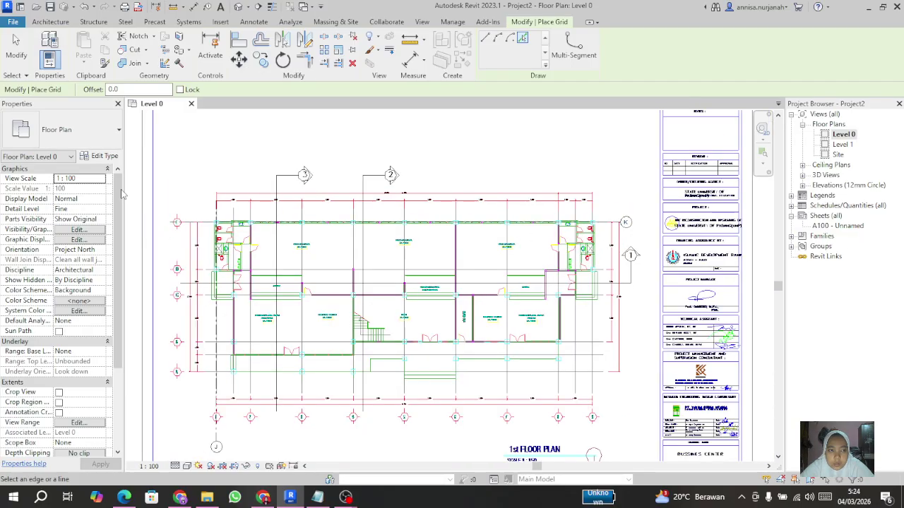
pyautogui.click(16, 50)
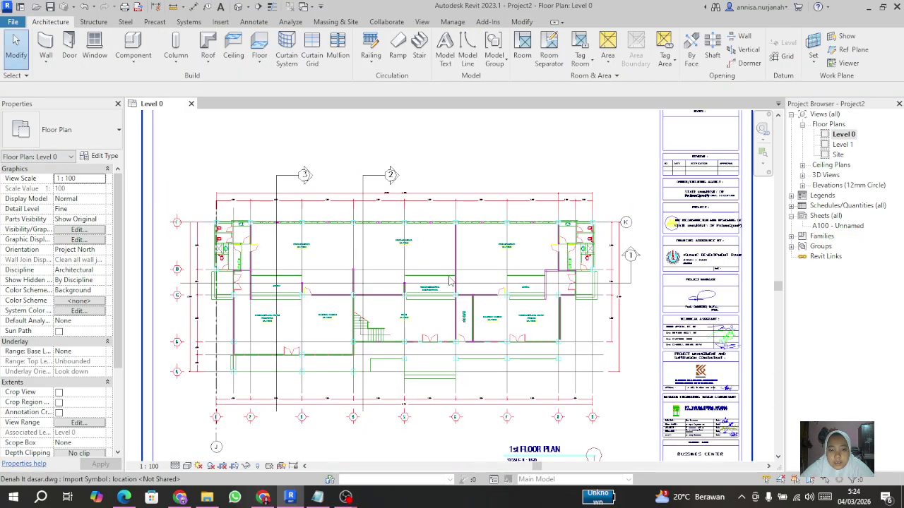
# - Examine the linked 1st floor plan with its traced grid lines and the manually drawn grid set beside it
pyautogui.scroll(-2, 367, 198)
pyautogui.scroll(1, 381, 238)
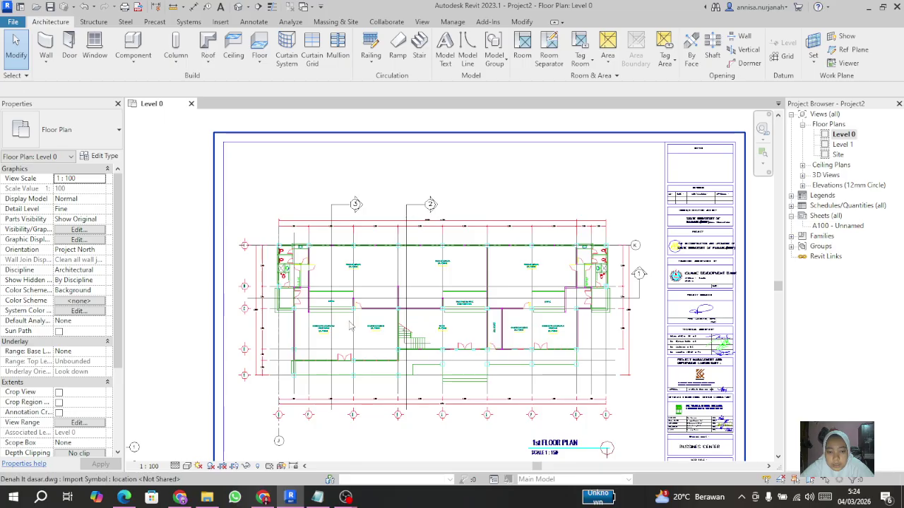
pyautogui.scroll(-1, 362, 201)
pyautogui.scroll(-1, 360, 201)
pyautogui.scroll(2, 295, 233)
pyautogui.scroll(-2, 378, 232)
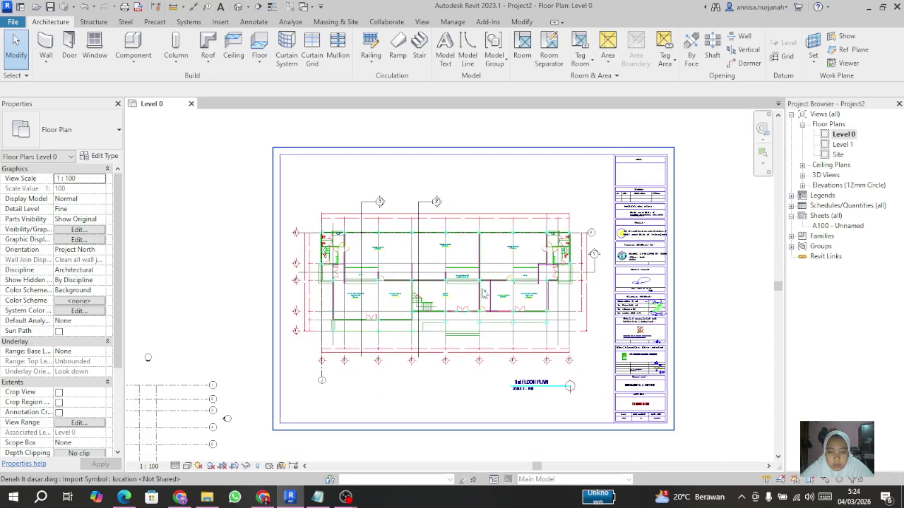
pyautogui.scroll(-1, 484, 292)
pyautogui.scroll(1, 487, 281)
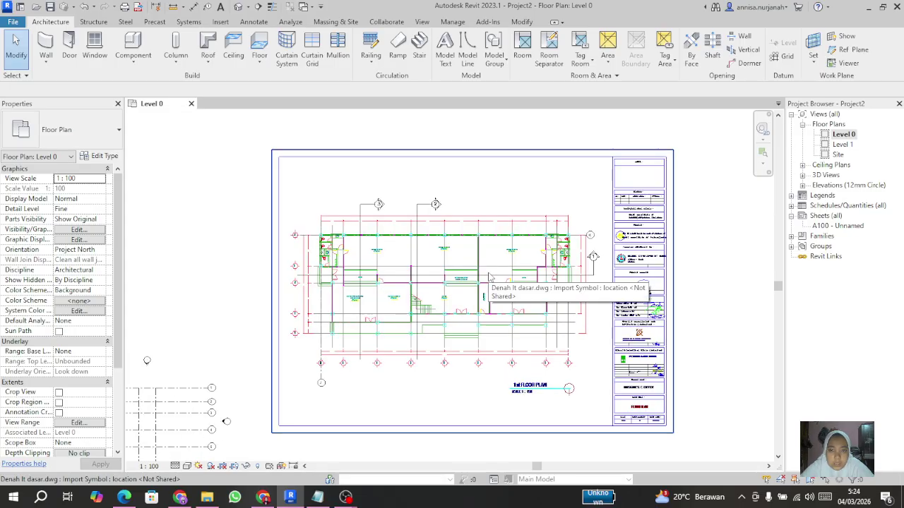
pyautogui.scroll(3, 334, 248)
pyautogui.scroll(-4, 312, 267)
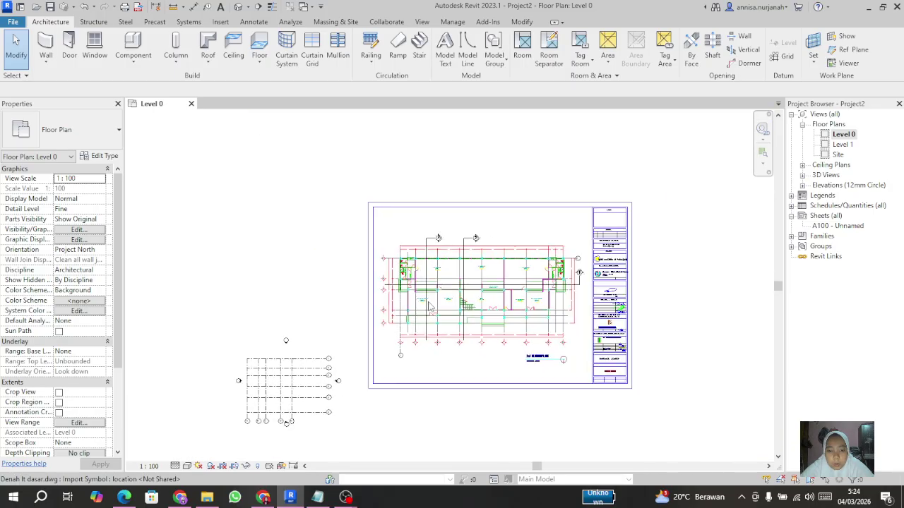
pyautogui.scroll(2, 301, 398)
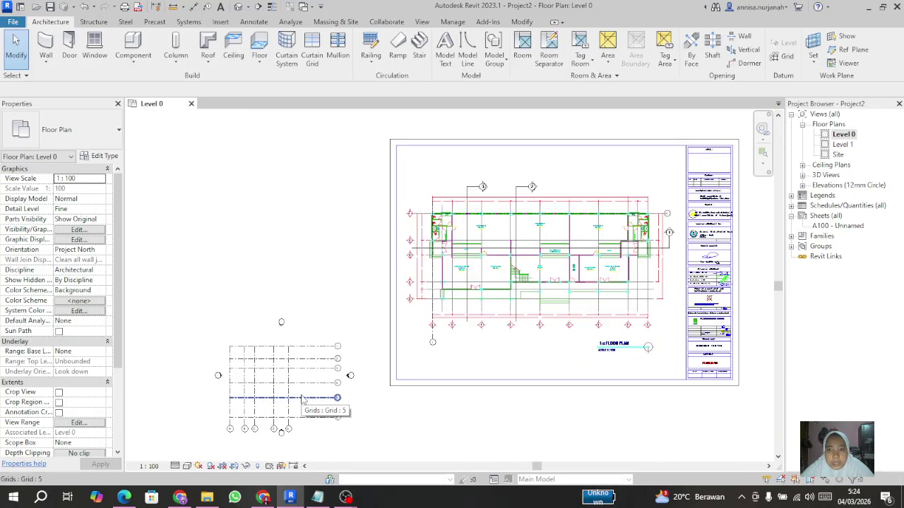
pyautogui.scroll(-1, 325, 384)
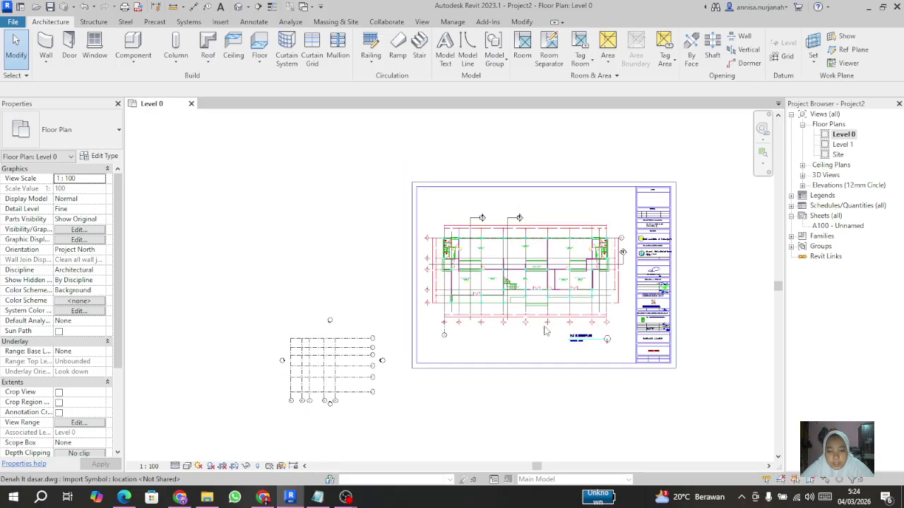
pyautogui.scroll(2, 328, 381)
pyautogui.scroll(1, 328, 381)
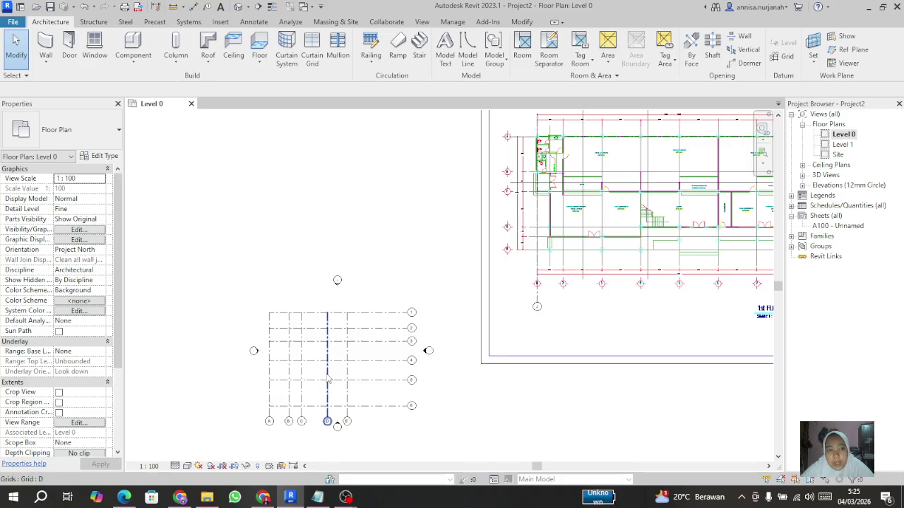
pyautogui.scroll(-1, 350, 296)
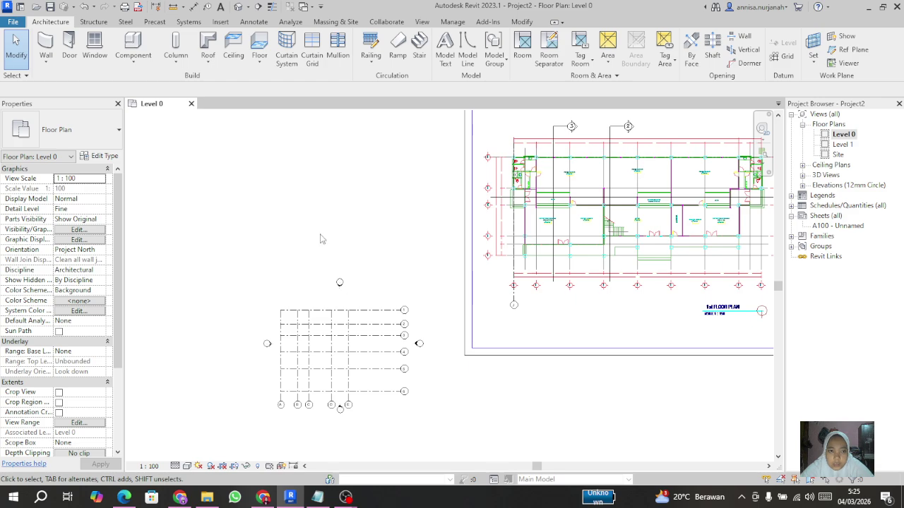
# - Link the Revit model GEDUNG C - Revit 2021_ from the BIM folder with Auto - Internal Origin to Internal Origin positioning
pyautogui.click(224, 22)
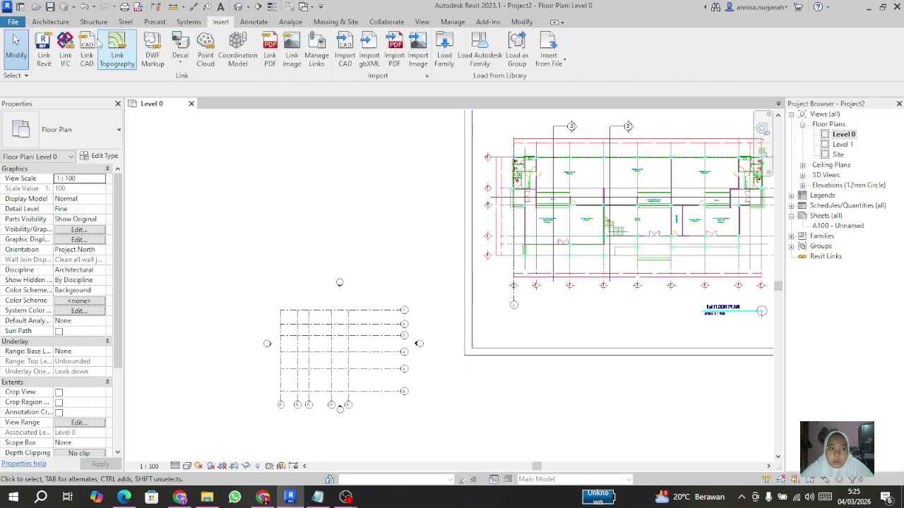
pyautogui.click(46, 59)
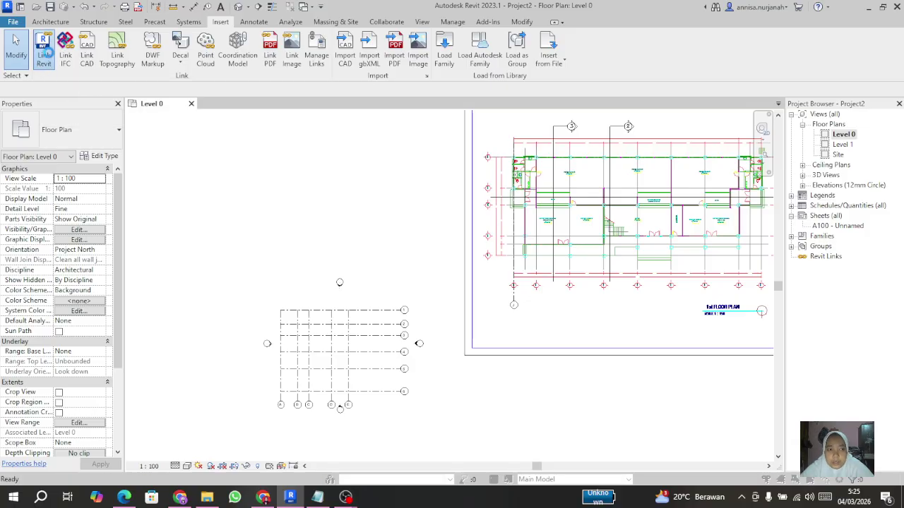
pyautogui.click(359, 125)
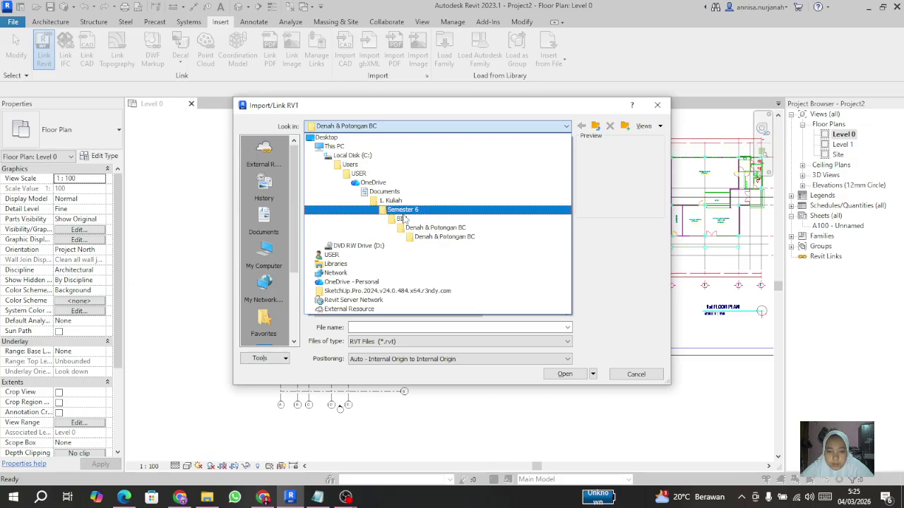
pyautogui.click(404, 216)
pyautogui.click(338, 155)
pyautogui.doubleClick(339, 155)
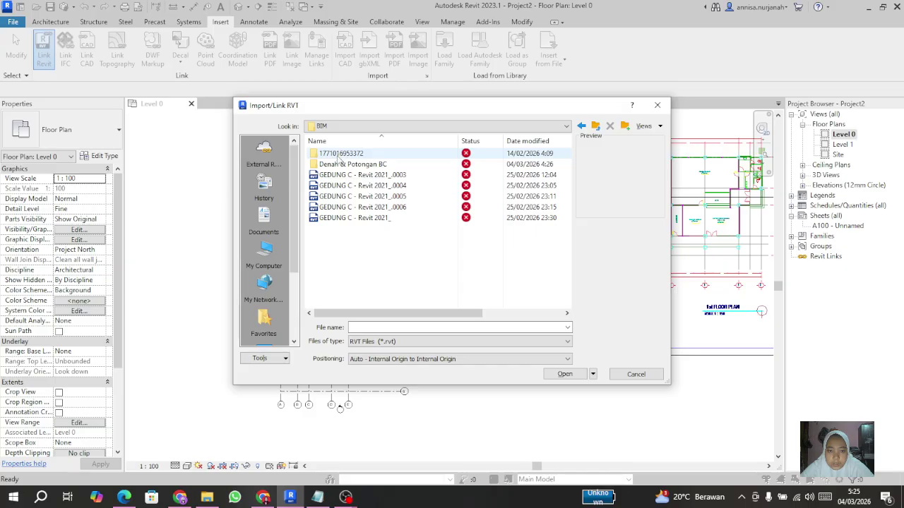
pyautogui.click(355, 218)
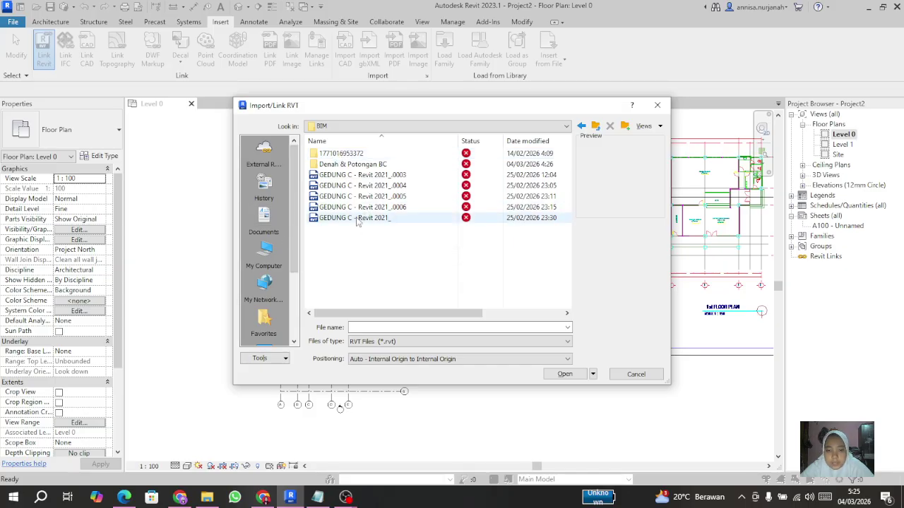
pyautogui.click(567, 375)
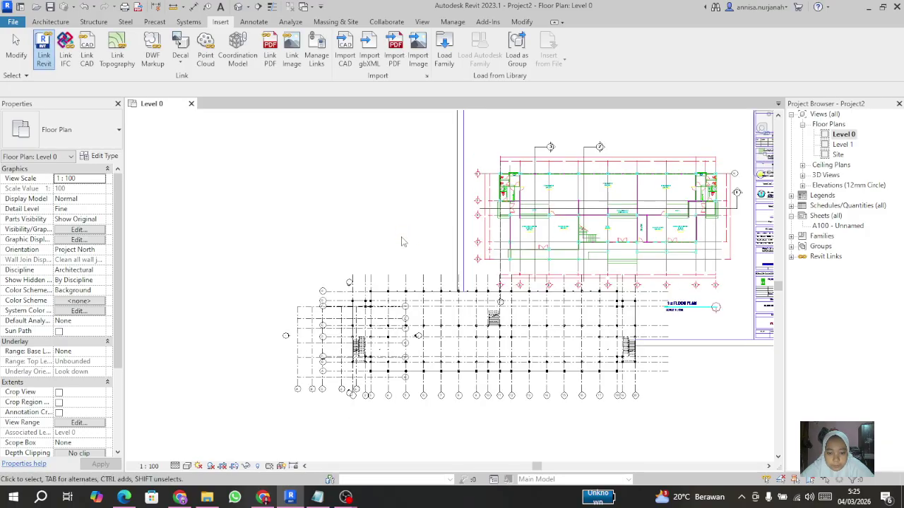
# - Move the linked GEDUNG C - Revit 2021_ model vertically down until it sits clear below the manually drawn grid set
pyautogui.scroll(-1, 401, 241)
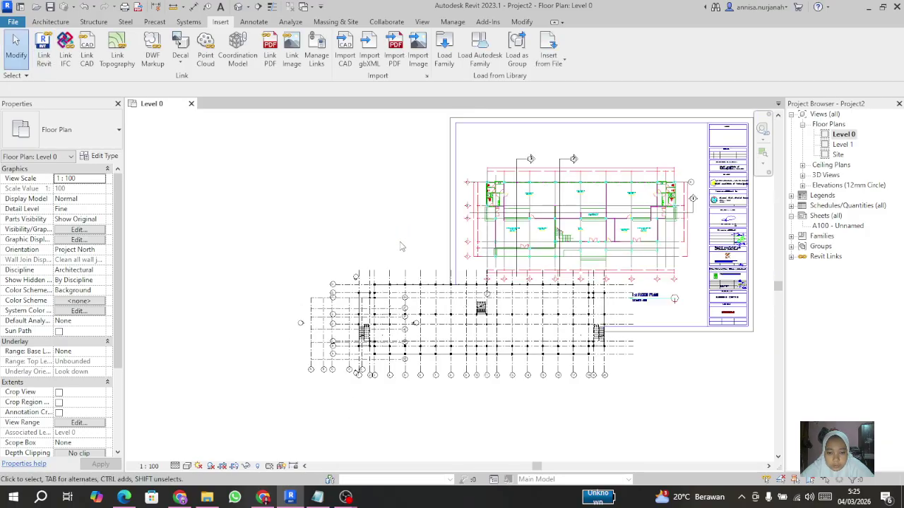
pyautogui.click(421, 372)
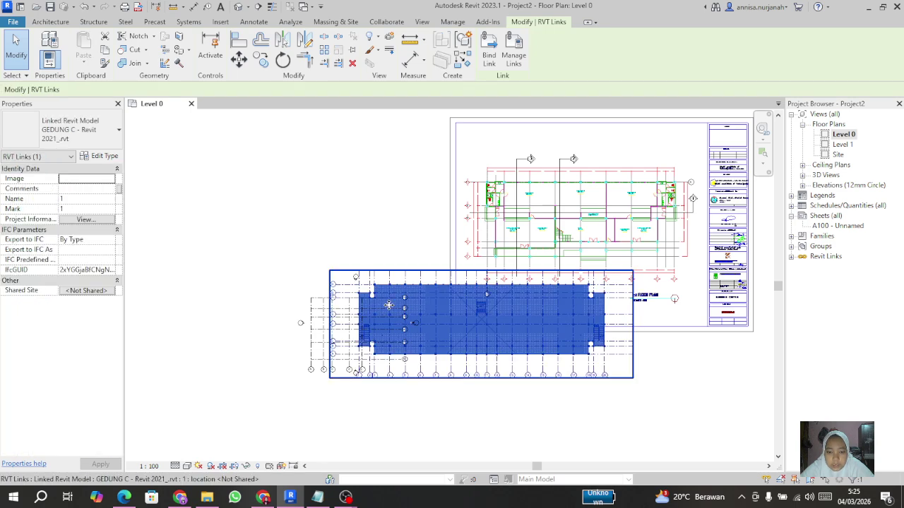
pyautogui.scroll(1, 408, 303)
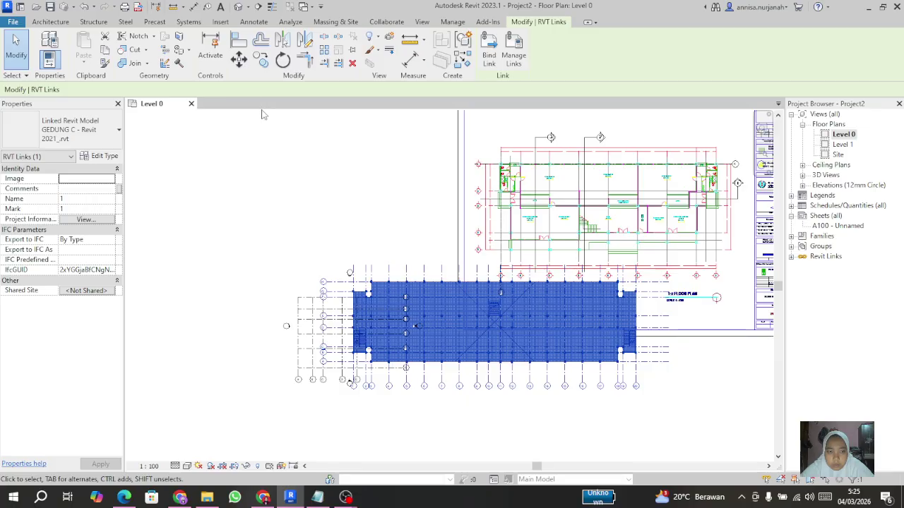
pyautogui.click(238, 60)
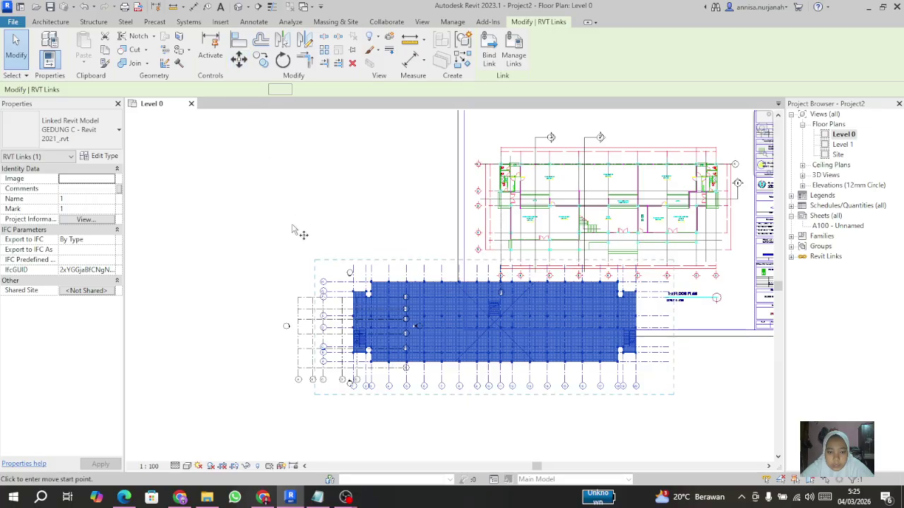
pyautogui.click(316, 262)
pyautogui.scroll(-1, 313, 212)
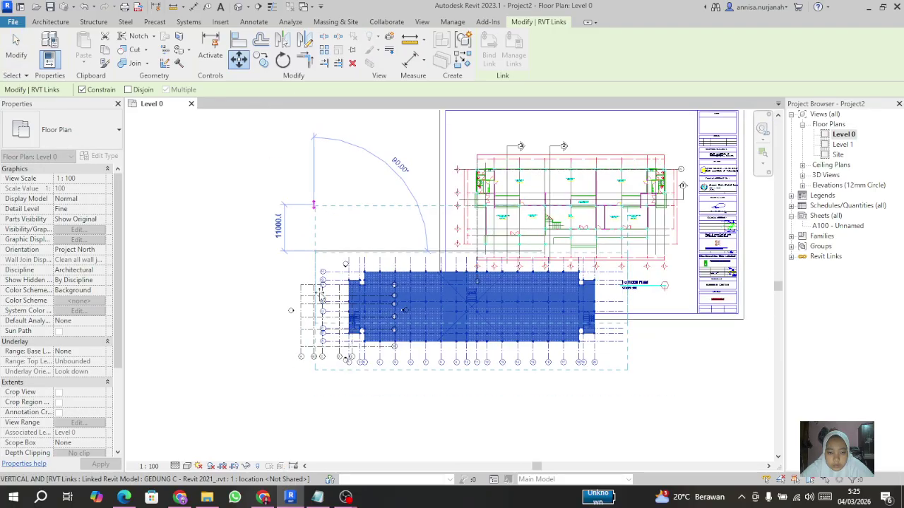
pyautogui.scroll(-1, 315, 206)
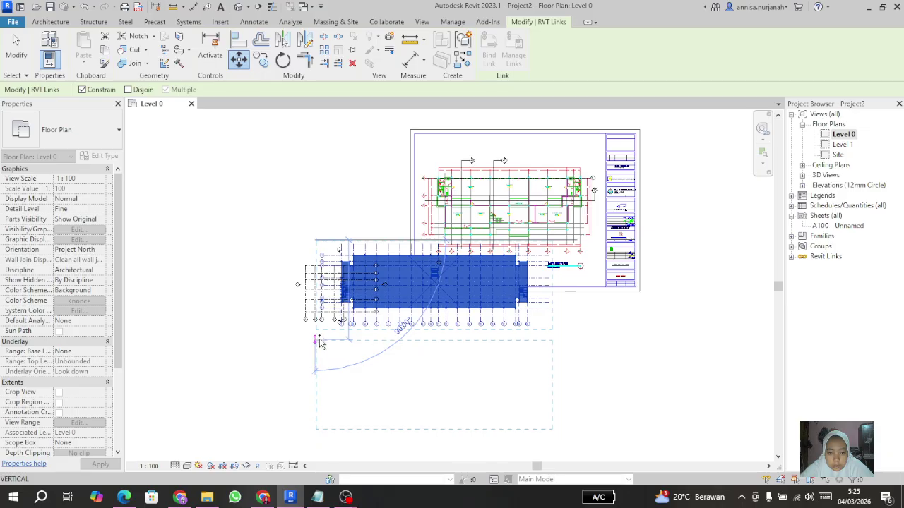
pyautogui.click(319, 344)
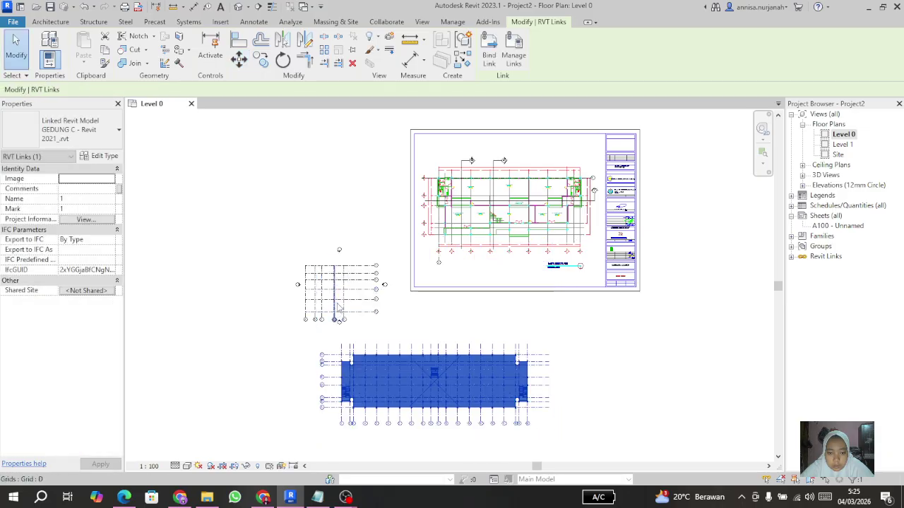
pyautogui.click(243, 199)
pyautogui.scroll(-1, 368, 310)
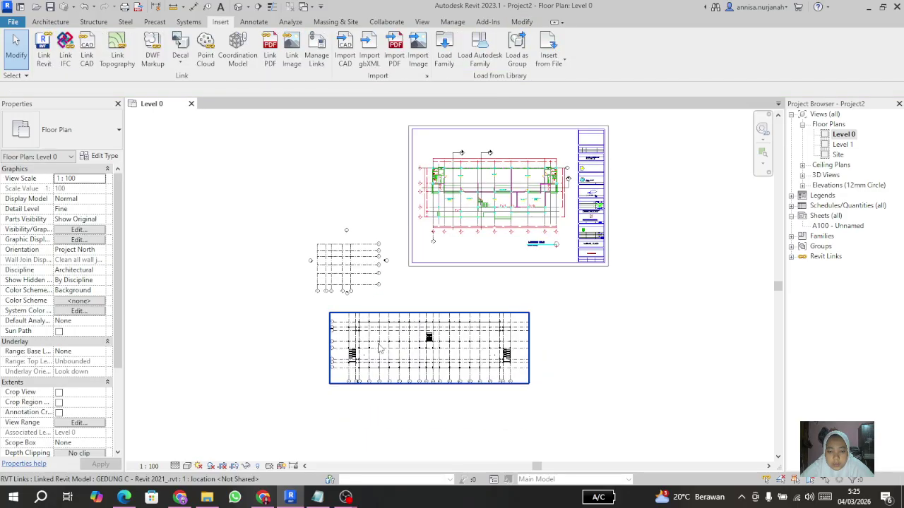
# - Start a Copy/Monitor session using Select Link on the linked GEDUNG C - Revit 2021_ model
pyautogui.scroll(2, 379, 346)
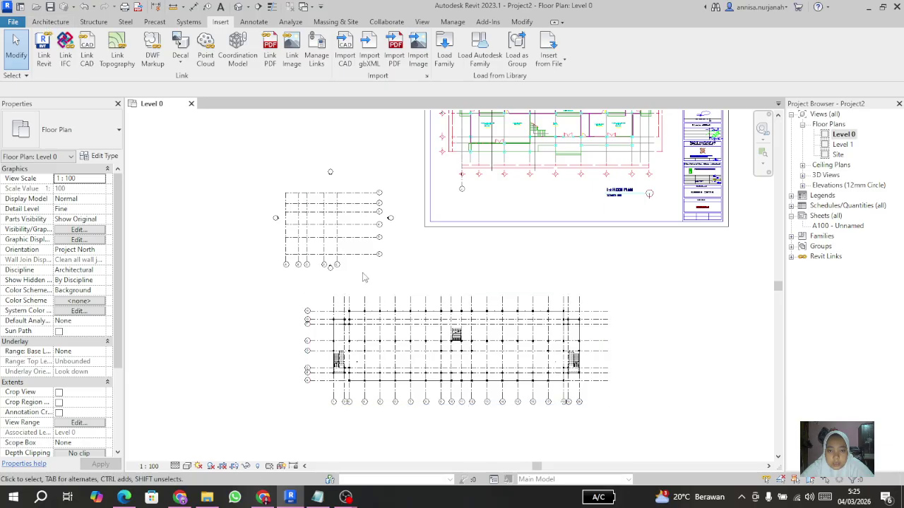
pyautogui.scroll(1, 321, 261)
pyautogui.scroll(1, 321, 261)
pyautogui.scroll(-1, 338, 275)
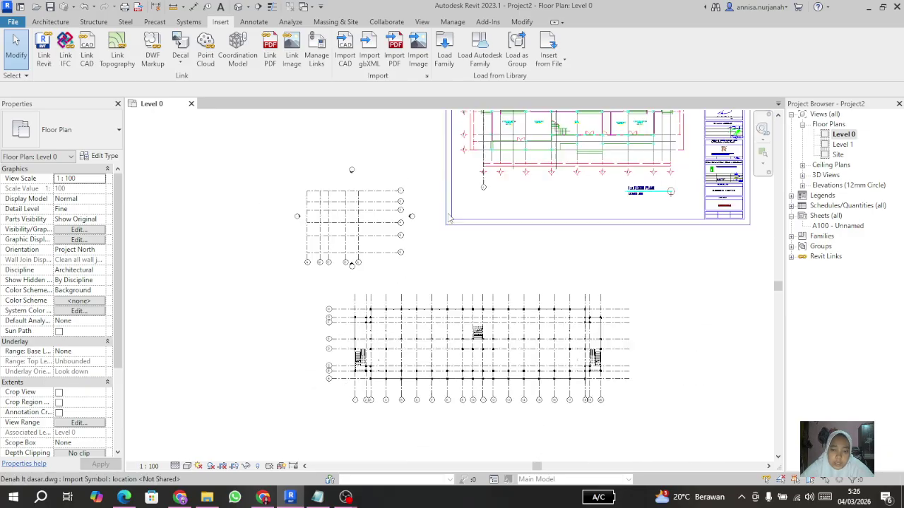
pyautogui.scroll(-1, 542, 354)
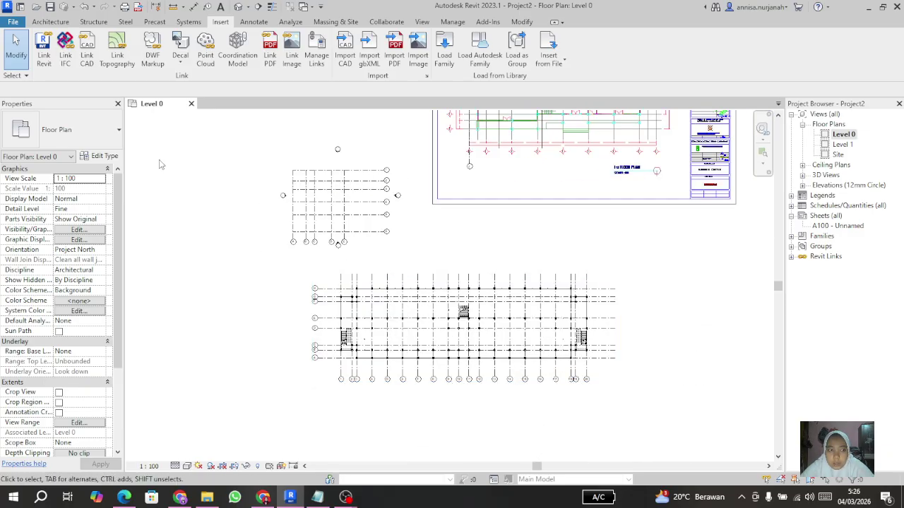
pyautogui.click(50, 22)
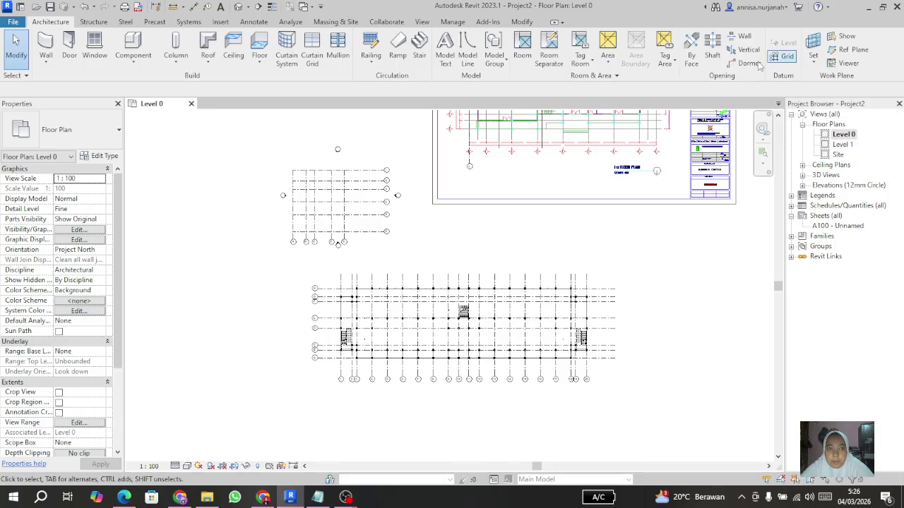
pyautogui.click(386, 22)
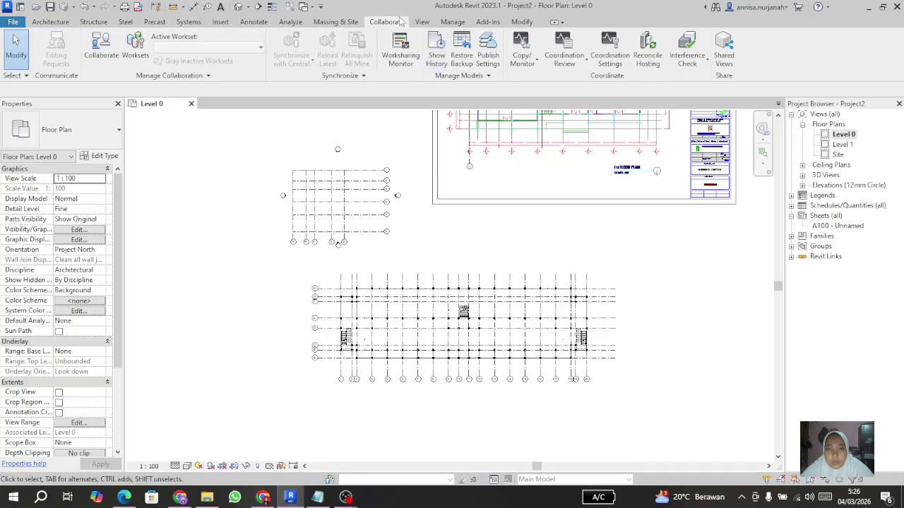
pyautogui.moveTo(449, 275); pyautogui.dragTo(440, 269, button='middle')
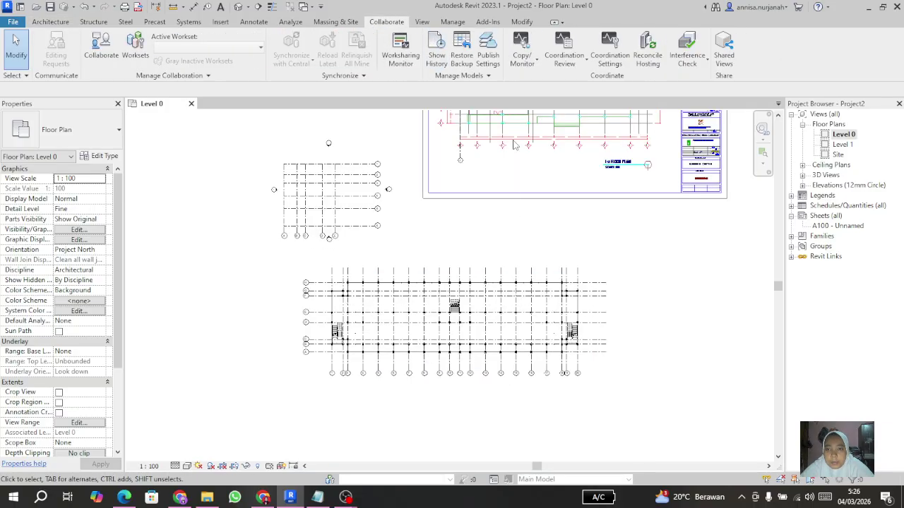
pyautogui.click(521, 62)
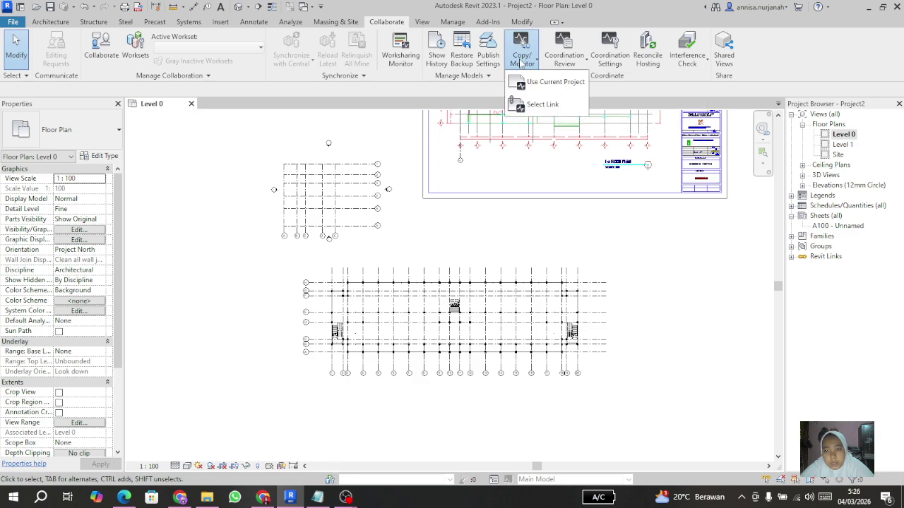
pyautogui.click(544, 106)
pyautogui.scroll(2, 487, 281)
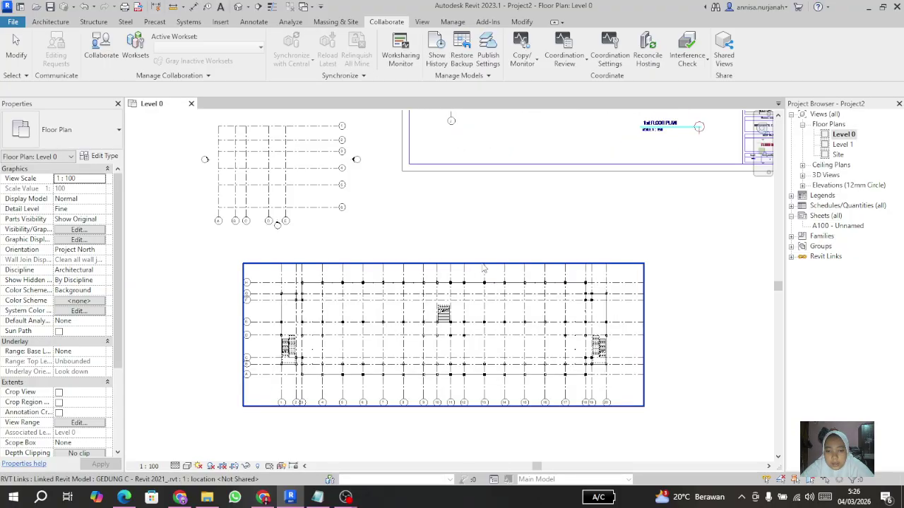
pyautogui.click(483, 267)
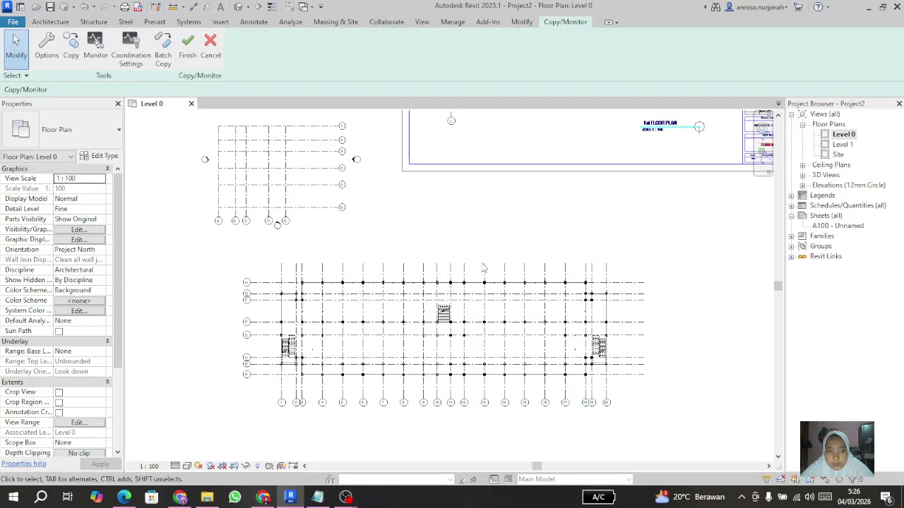
# - Copy grid line 1 from the linked model with the Copy/Monitor Copy tool and finish the session
pyautogui.scroll(1, 460, 212)
pyautogui.scroll(2, 423, 329)
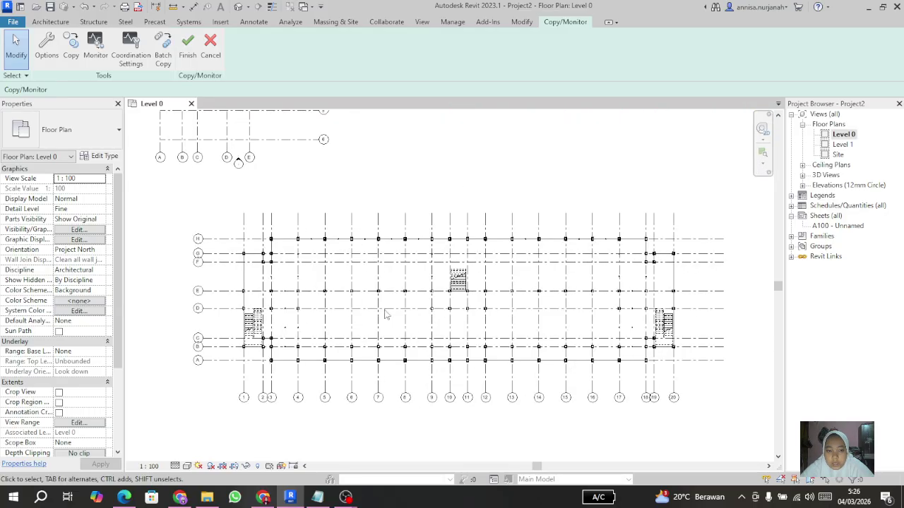
pyautogui.scroll(1, 334, 308)
pyautogui.scroll(2, 261, 234)
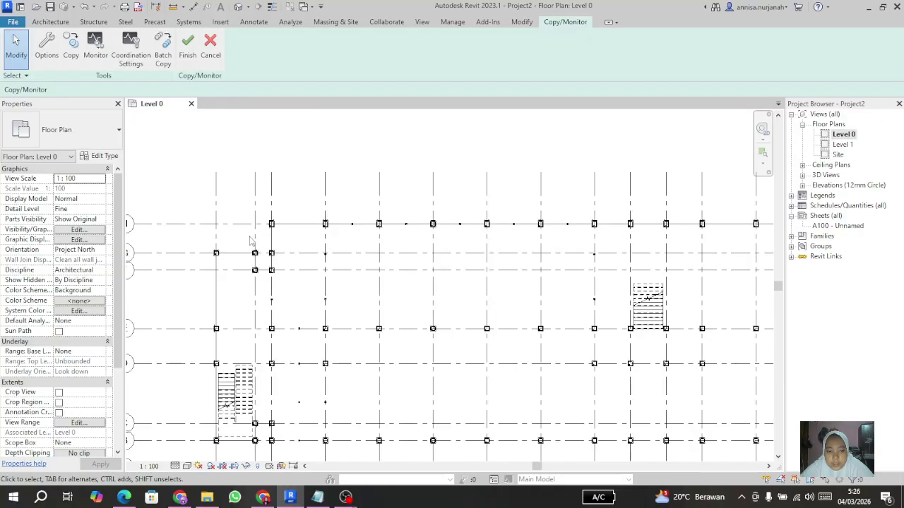
pyautogui.scroll(-2, 258, 227)
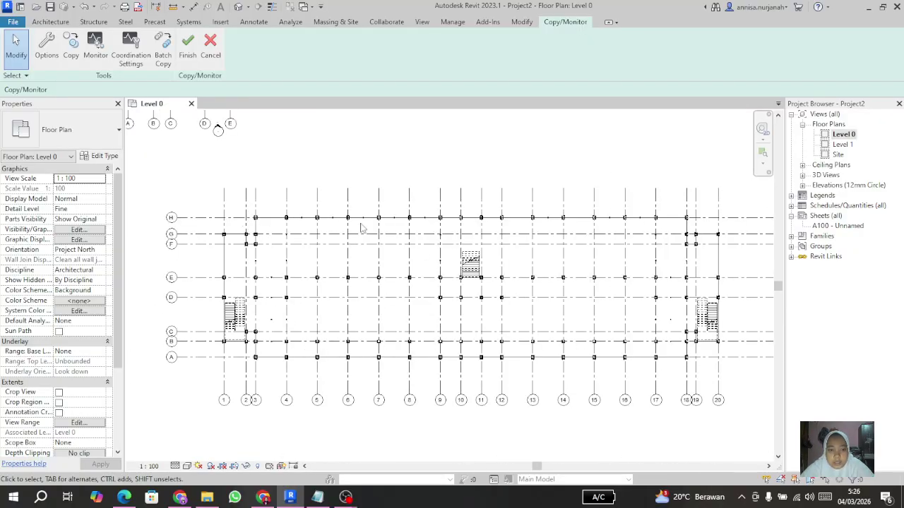
pyautogui.scroll(-1, 212, 229)
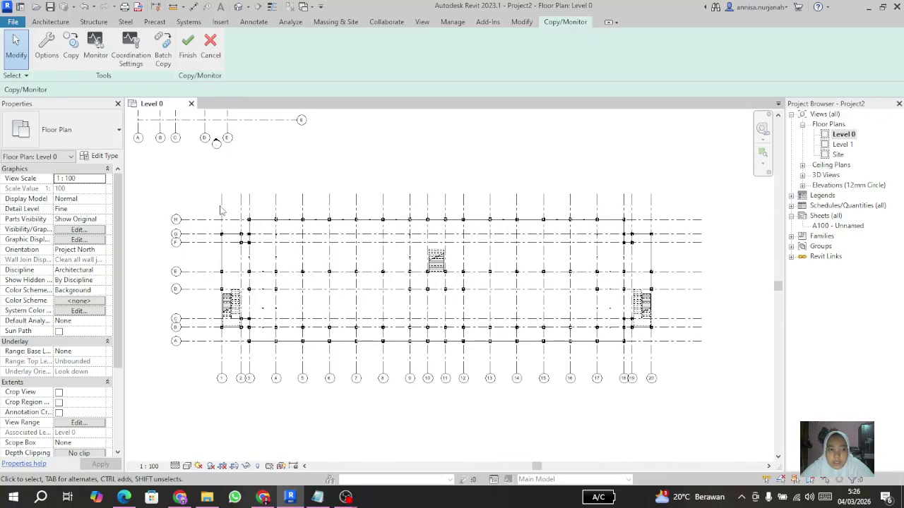
pyautogui.scroll(1, 226, 222)
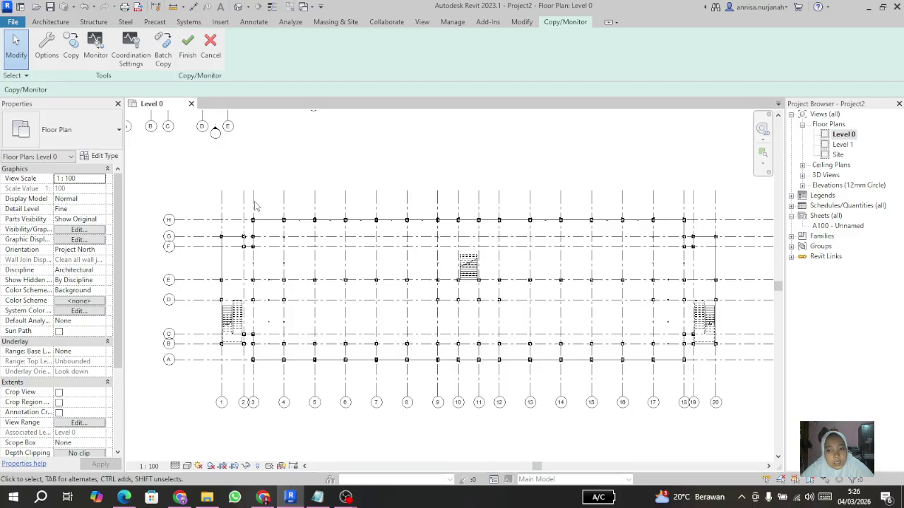
pyautogui.click(70, 55)
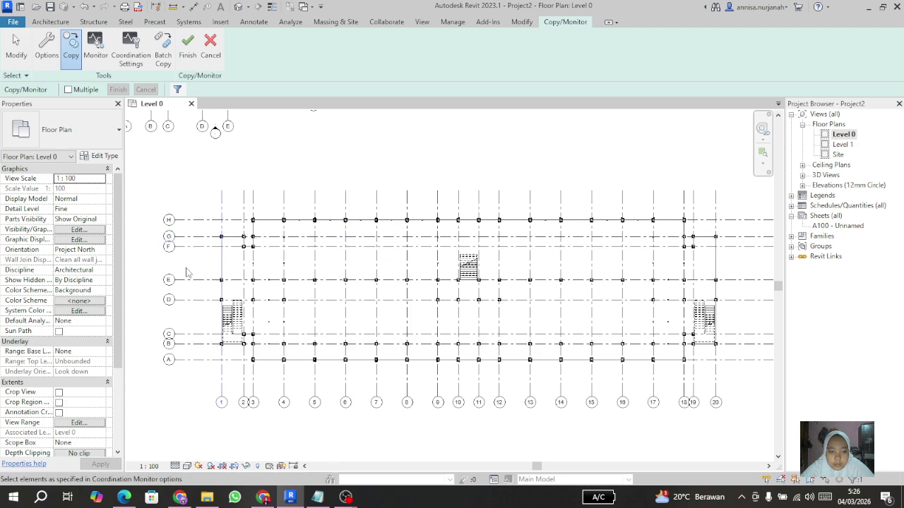
pyautogui.scroll(2, 235, 305)
pyautogui.scroll(2, 235, 305)
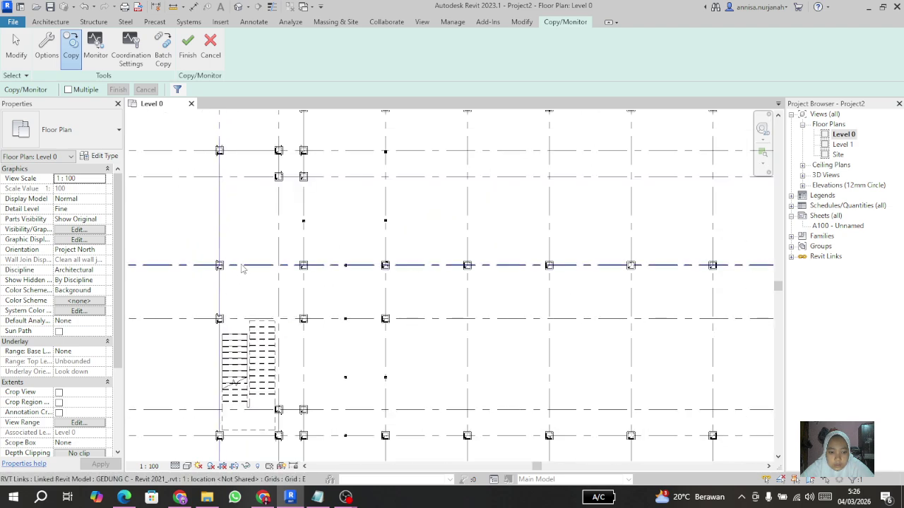
pyautogui.scroll(-2, 243, 353)
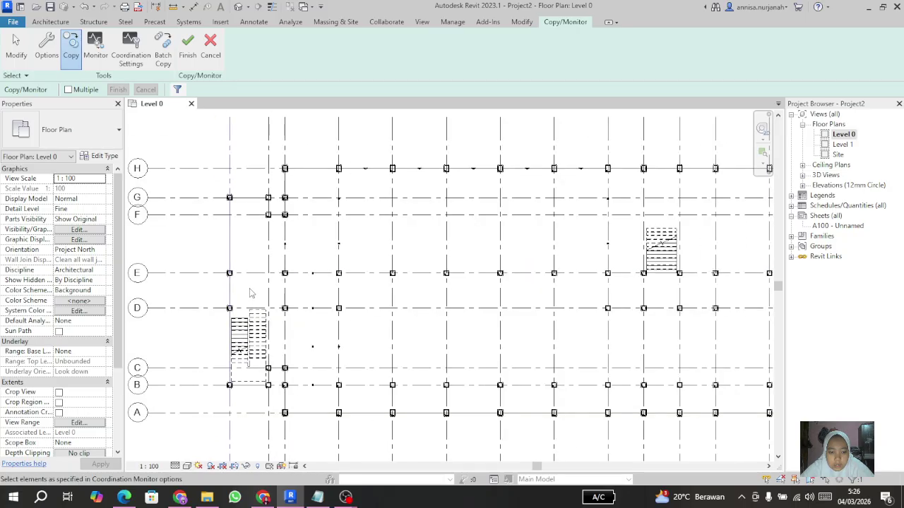
pyautogui.scroll(-1, 256, 251)
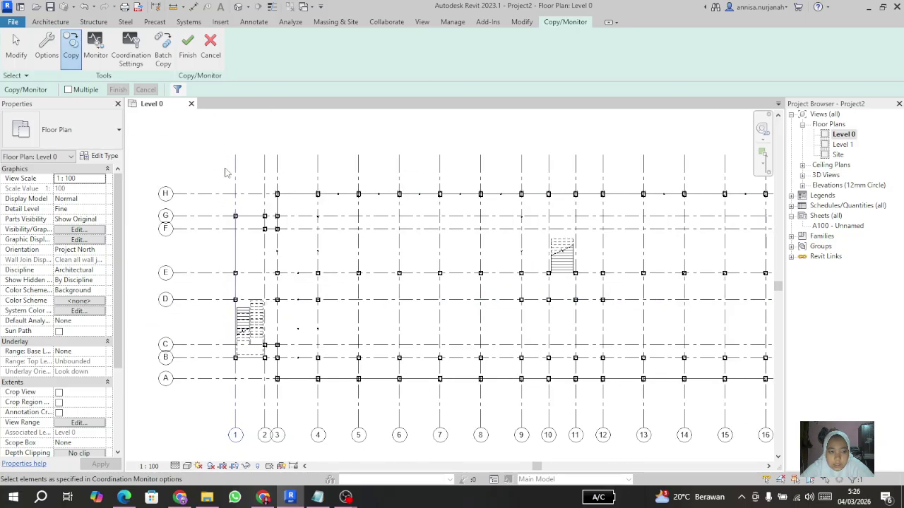
pyautogui.scroll(1, 235, 184)
pyautogui.scroll(-1, 225, 168)
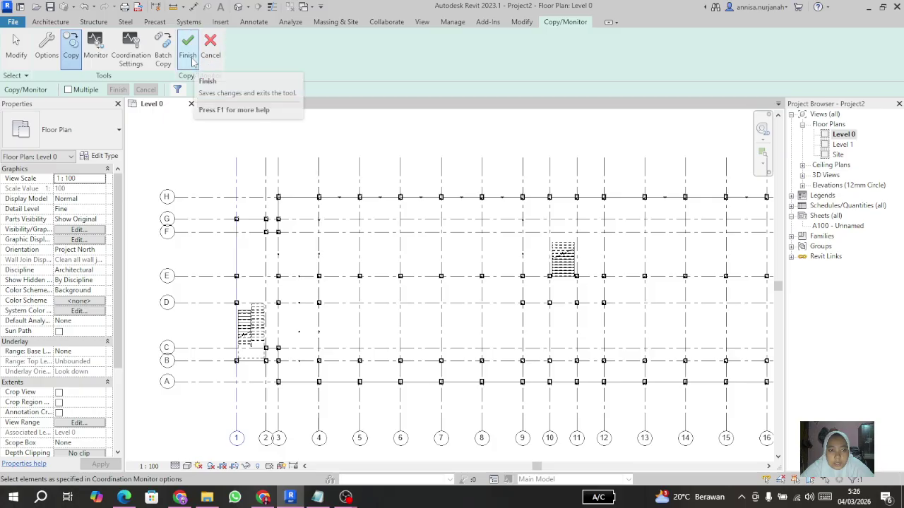
pyautogui.click(188, 49)
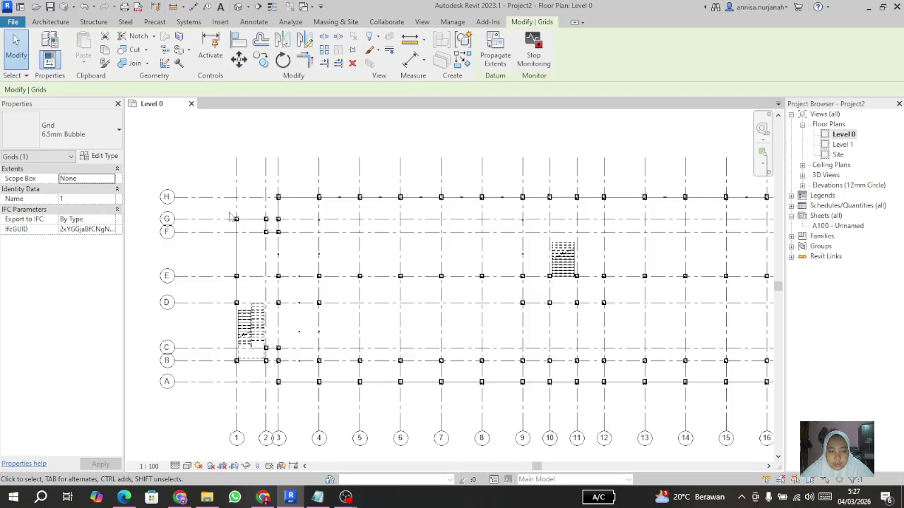
# - Hide the GEDUNG C - Revit 2021_ link in Level 0's Visibility/Graphic Overrides to check the copied grid, and switch its visibility back on
pyautogui.scroll(-1, 232, 220)
pyautogui.scroll(1, 232, 211)
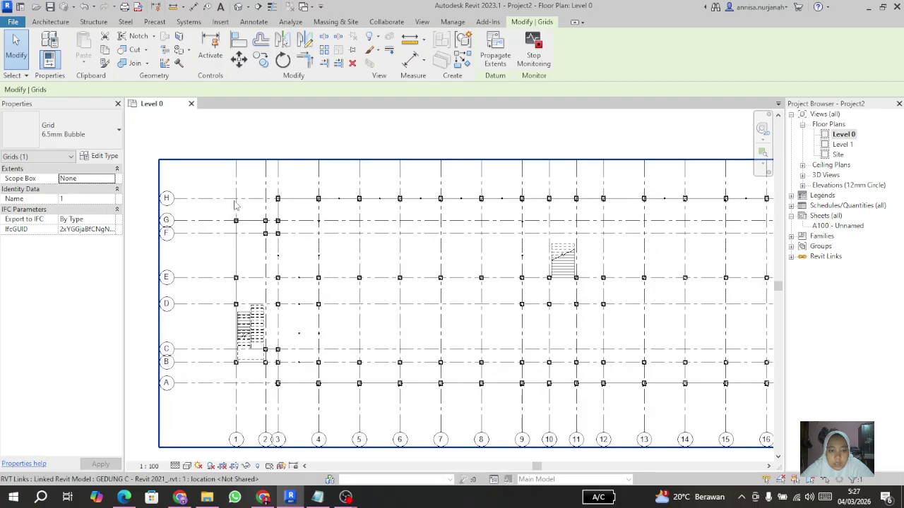
pyautogui.scroll(-1, 235, 158)
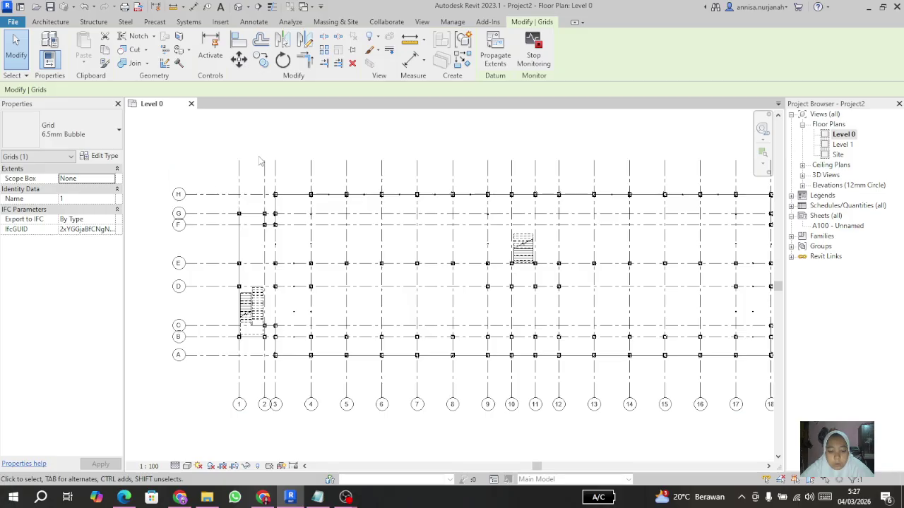
pyautogui.press('v')
pyautogui.press('g')
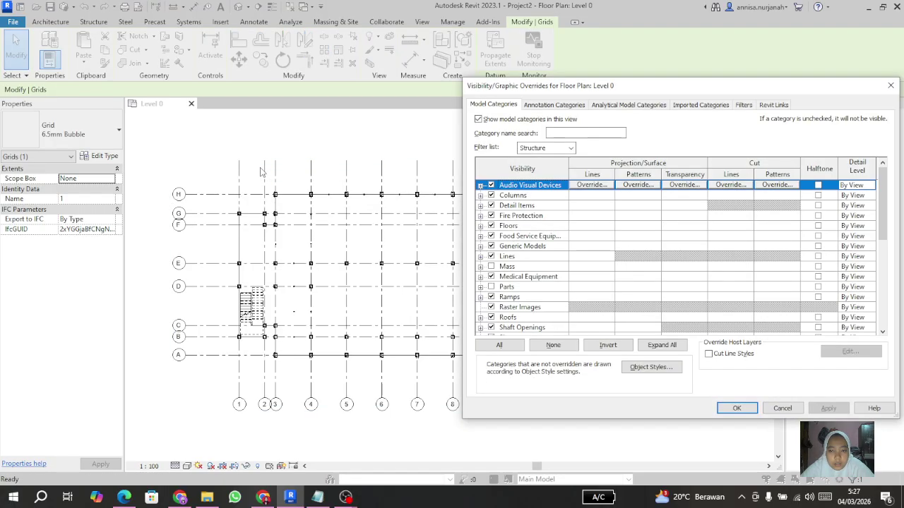
pyautogui.click(772, 105)
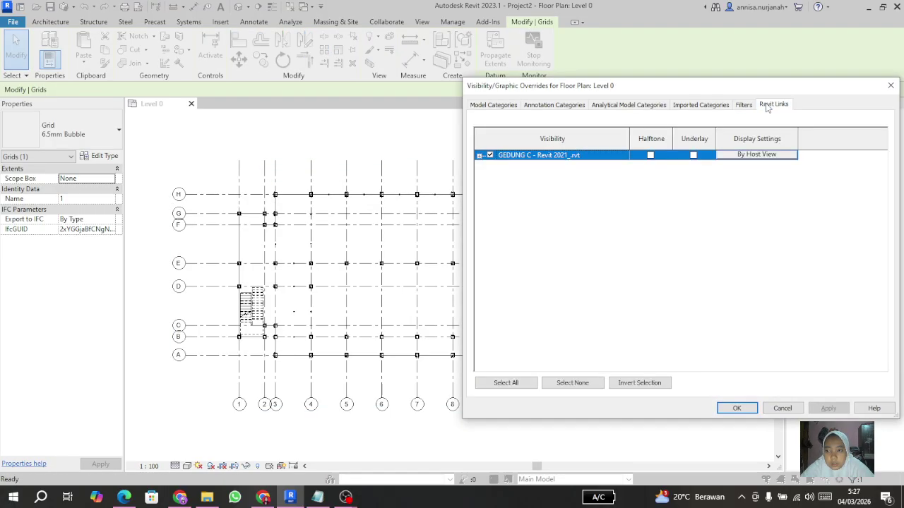
pyautogui.click(490, 155)
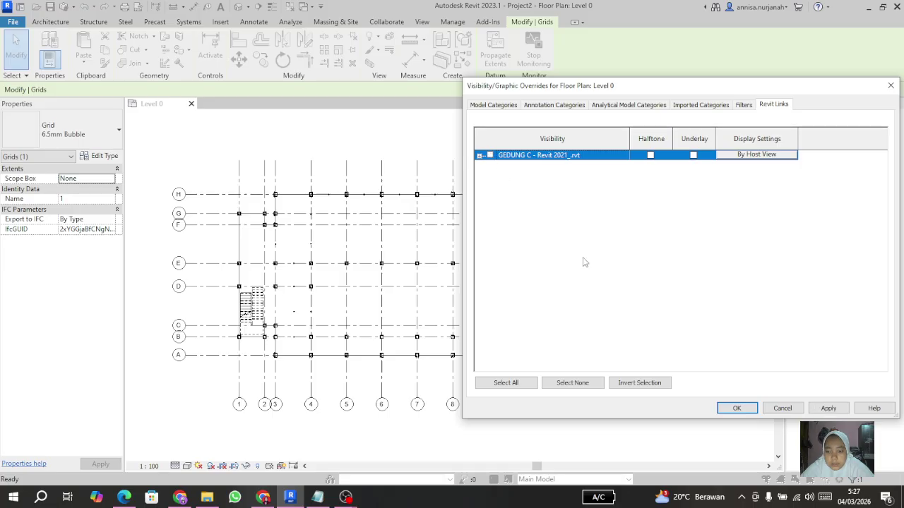
pyautogui.click(842, 412)
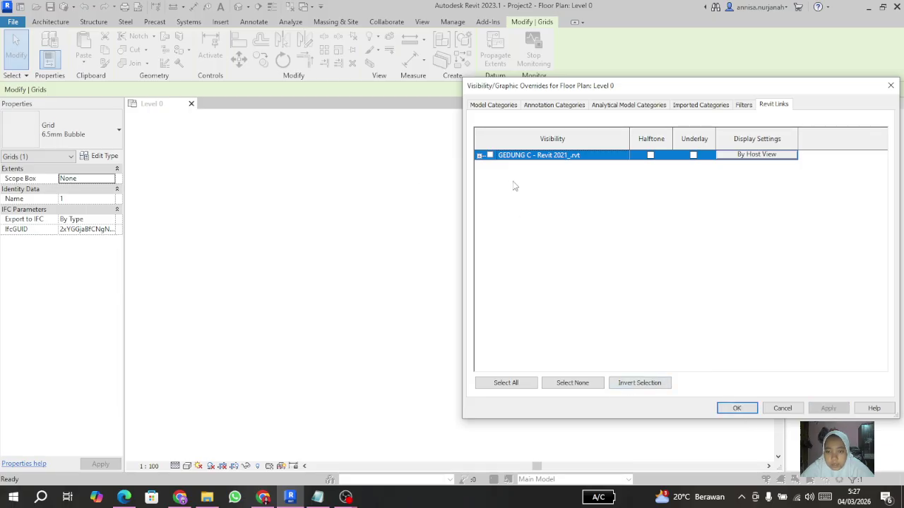
pyautogui.click(490, 155)
pyautogui.click(736, 408)
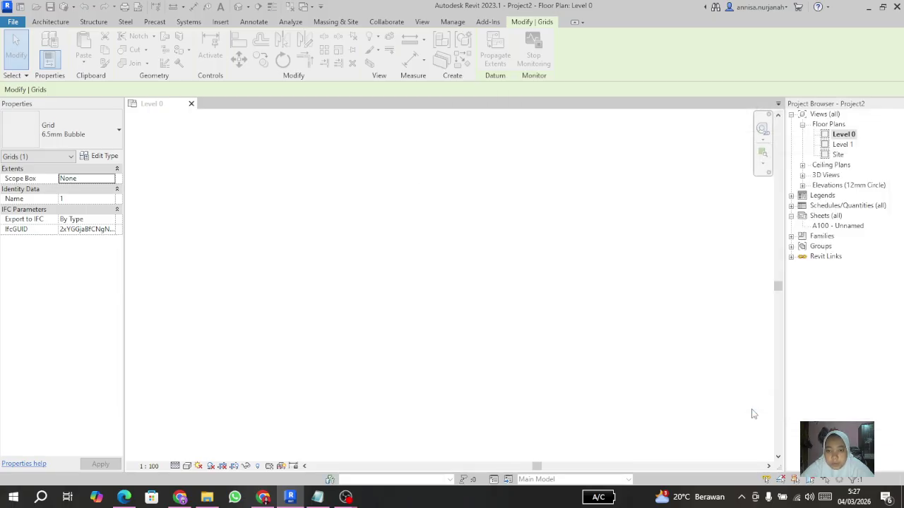
# - Clear the grid selection and start a new Copy/Monitor session with Select Link on the linked GEDUNG C - Revit 2021_ model
pyautogui.press('Escape')
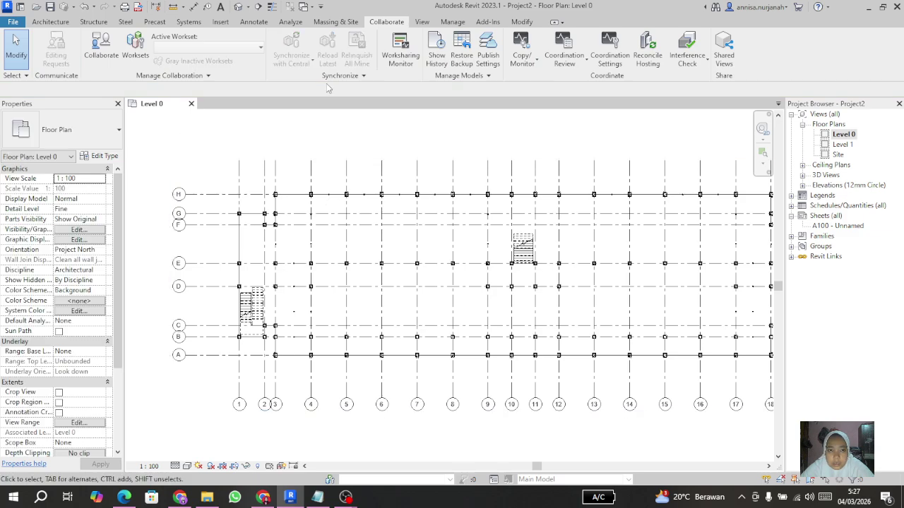
pyautogui.click(523, 61)
pyautogui.click(538, 104)
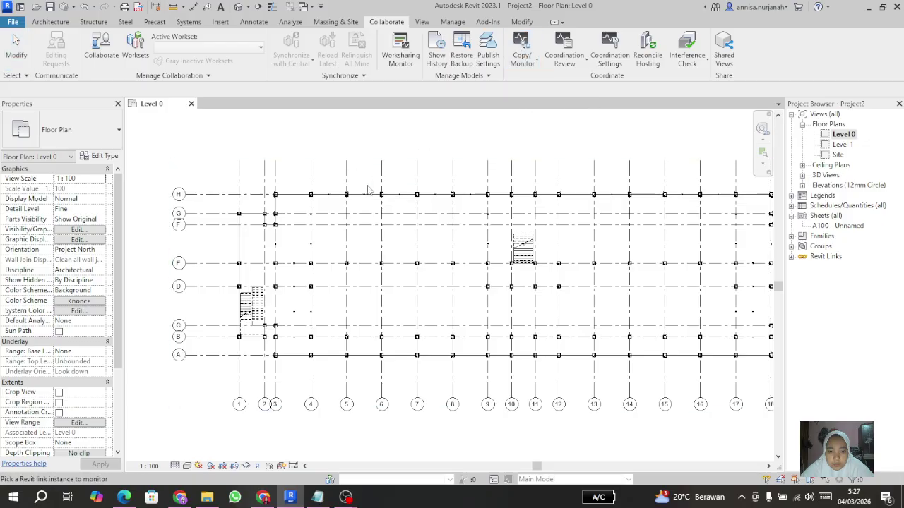
pyautogui.scroll(-2, 369, 188)
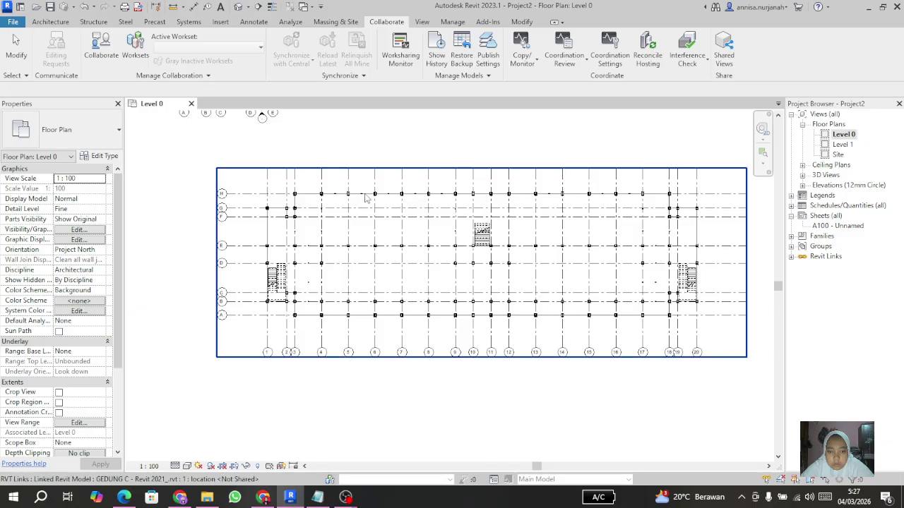
pyautogui.click(365, 198)
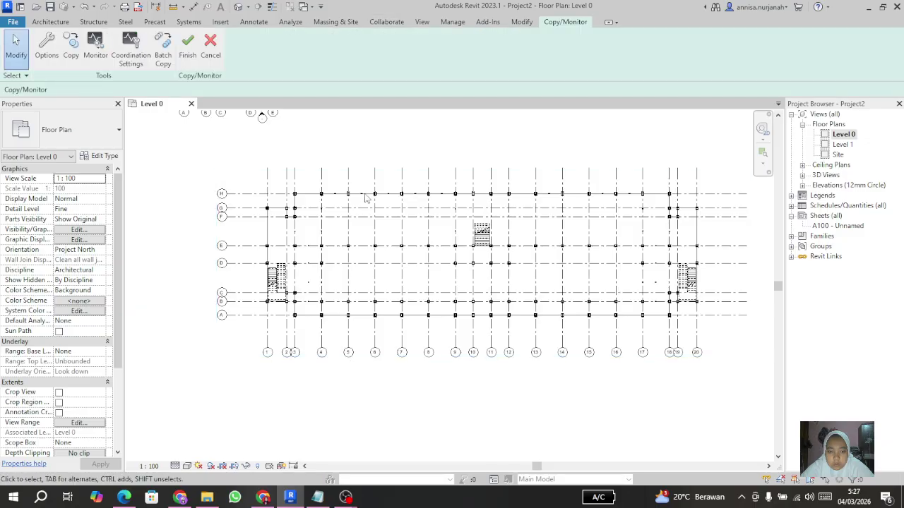
# - Copy grid line 5 from the linked model with the Copy/Monitor Copy tool and finish the session
pyautogui.click(71, 48)
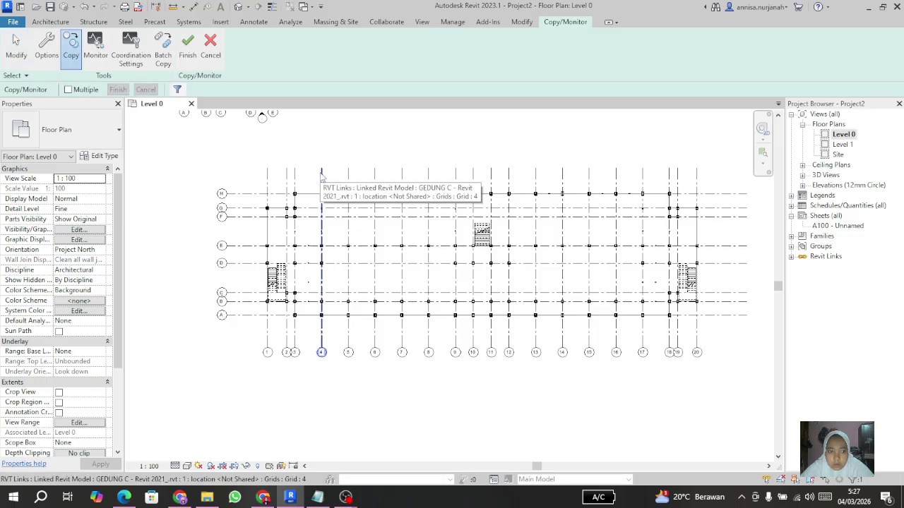
pyautogui.scroll(2, 322, 184)
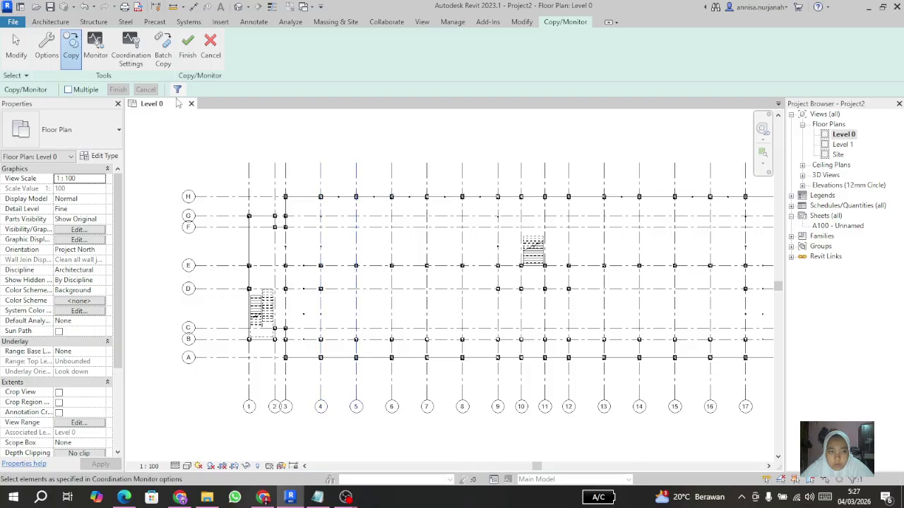
pyautogui.click(187, 53)
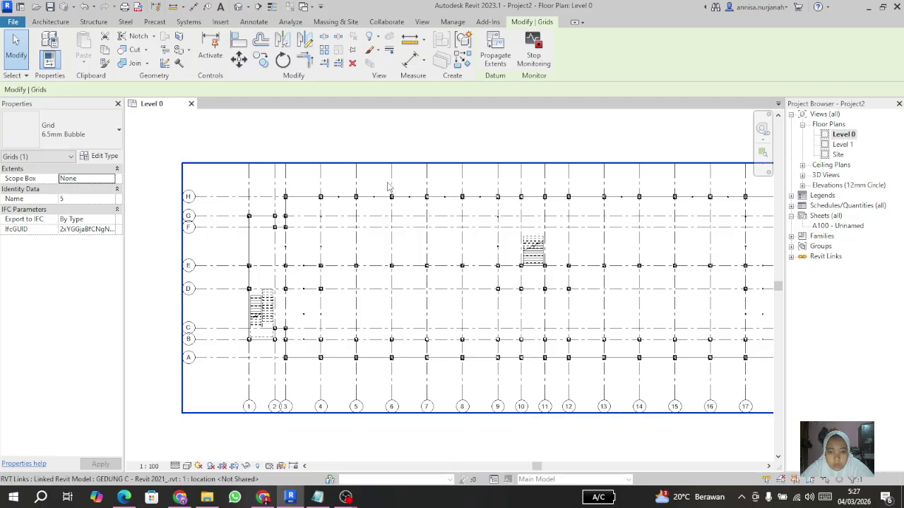
# - Start another Copy/Monitor session on the linked GEDUNG C - Revit 2021_ model and activate the Copy tool
pyautogui.scroll(2, 351, 222)
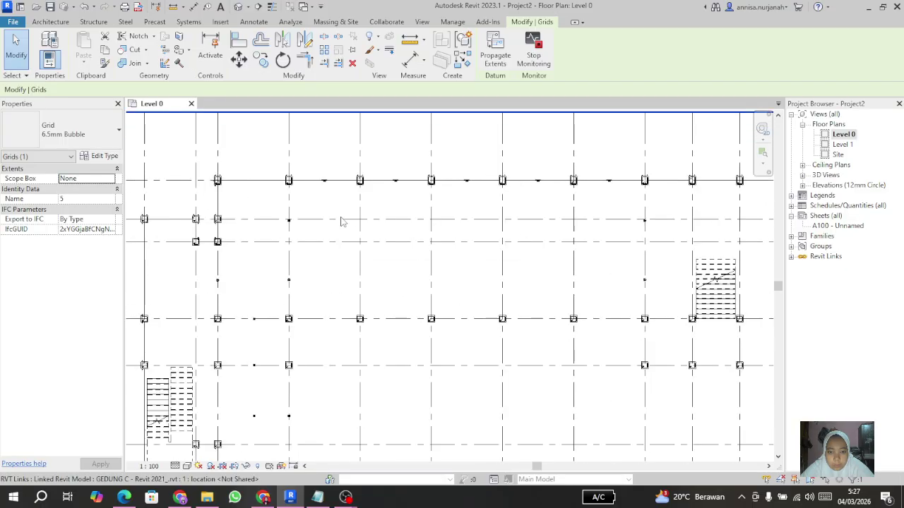
pyautogui.scroll(-3, 347, 224)
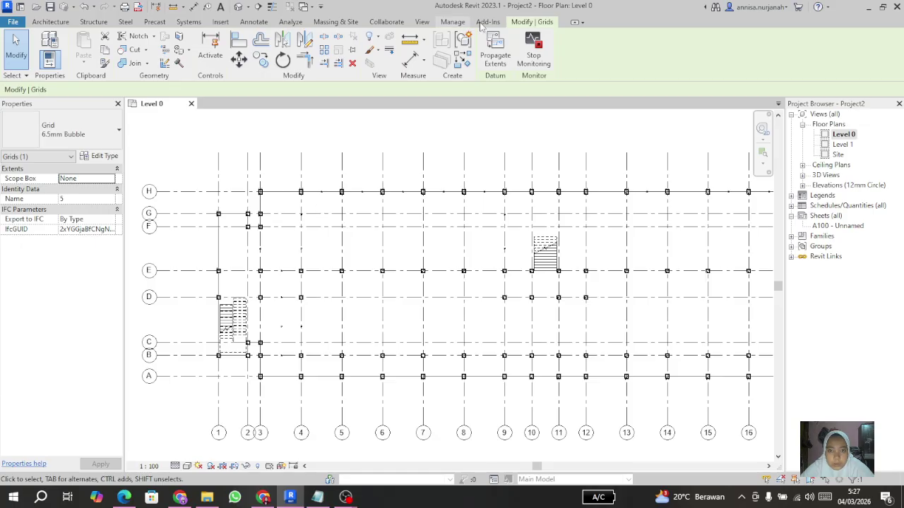
pyautogui.click(376, 23)
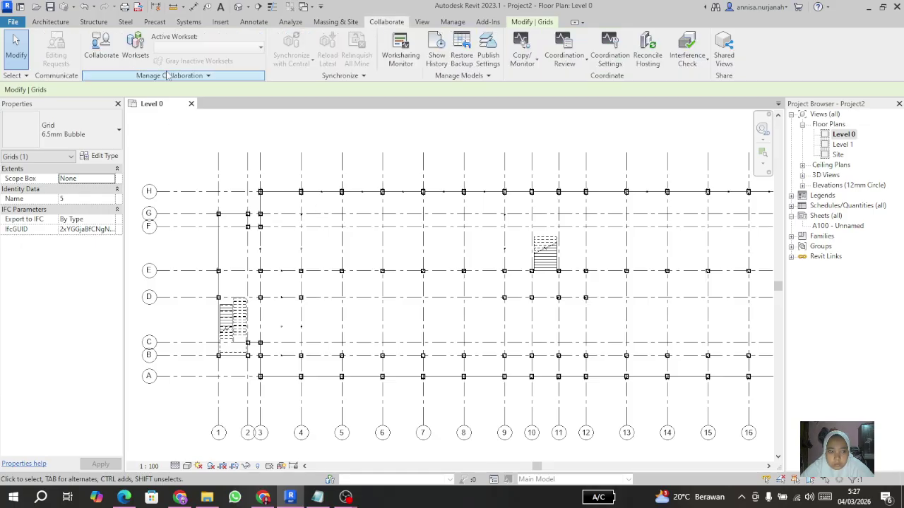
pyautogui.click(520, 59)
pyautogui.click(526, 56)
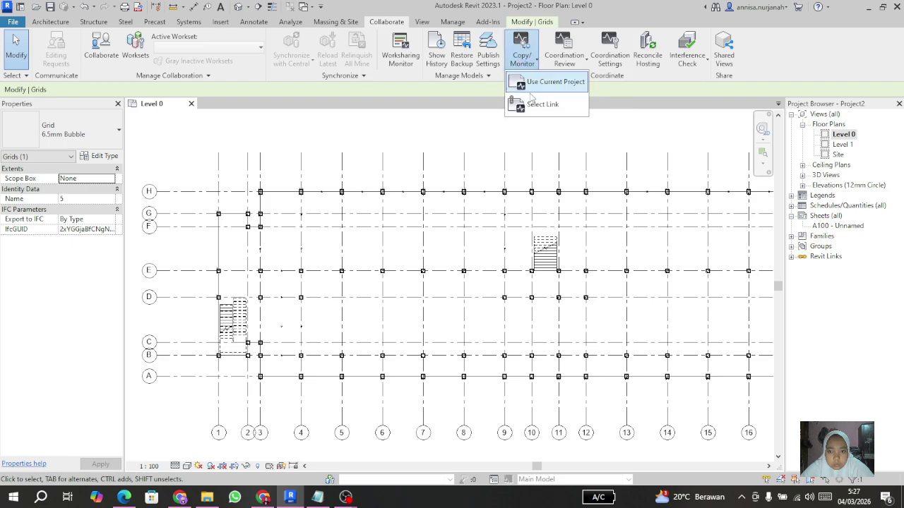
pyautogui.click(534, 104)
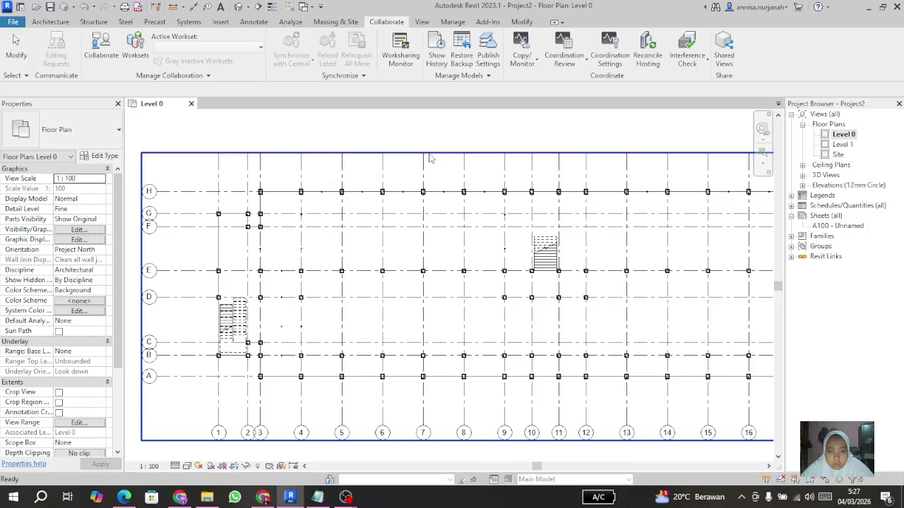
pyautogui.click(430, 158)
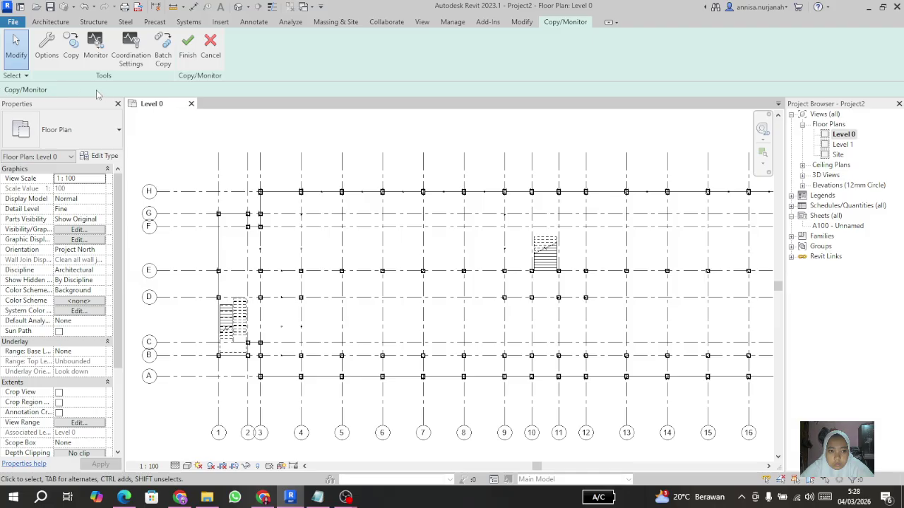
pyautogui.click(70, 48)
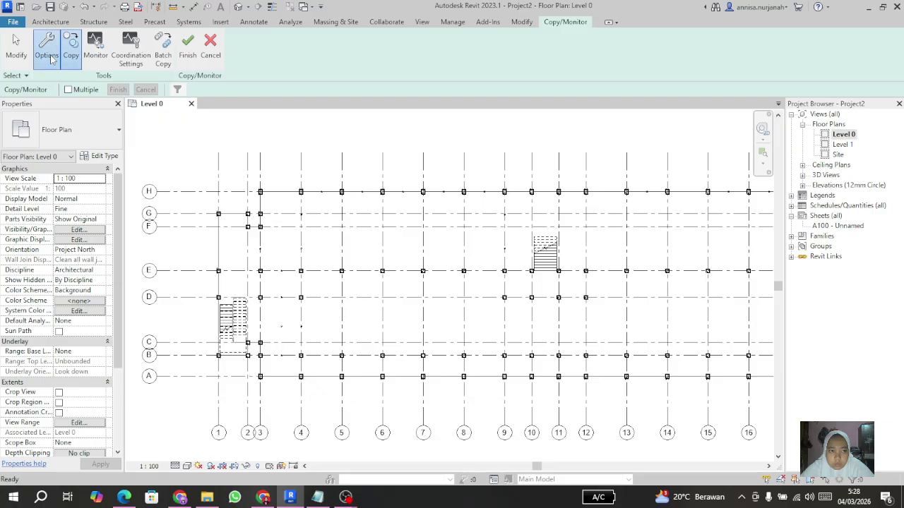
# - Review the grid type mapping and additional copy parameters in the Copy/Monitor Options, and close them without changes
pyautogui.click(46, 46)
pyautogui.click(366, 81)
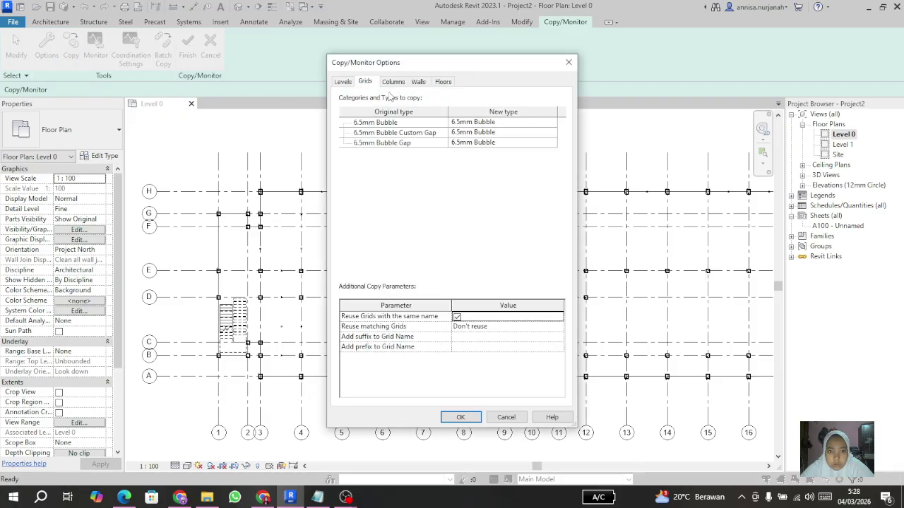
pyautogui.click(569, 62)
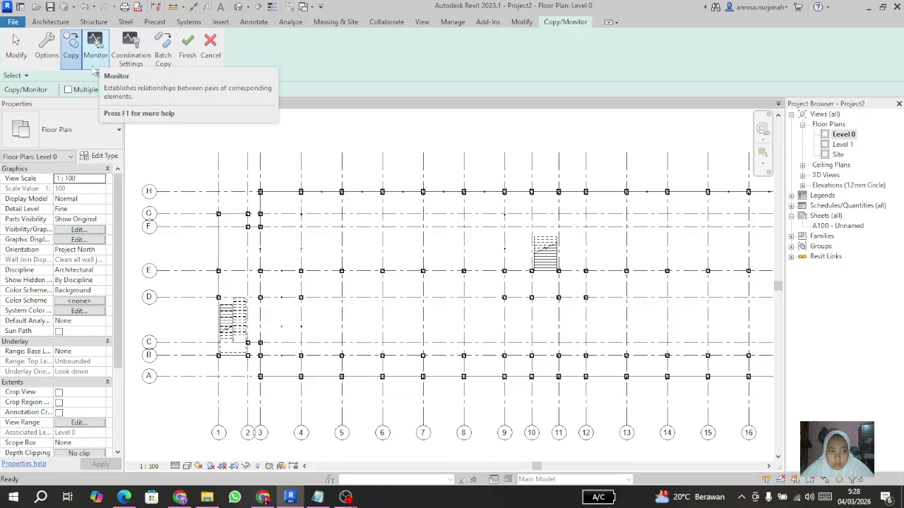
# - Turn on multiple selection for the Copy/Monitor copy and finish the Copy/Monitor session
pyautogui.click(68, 90)
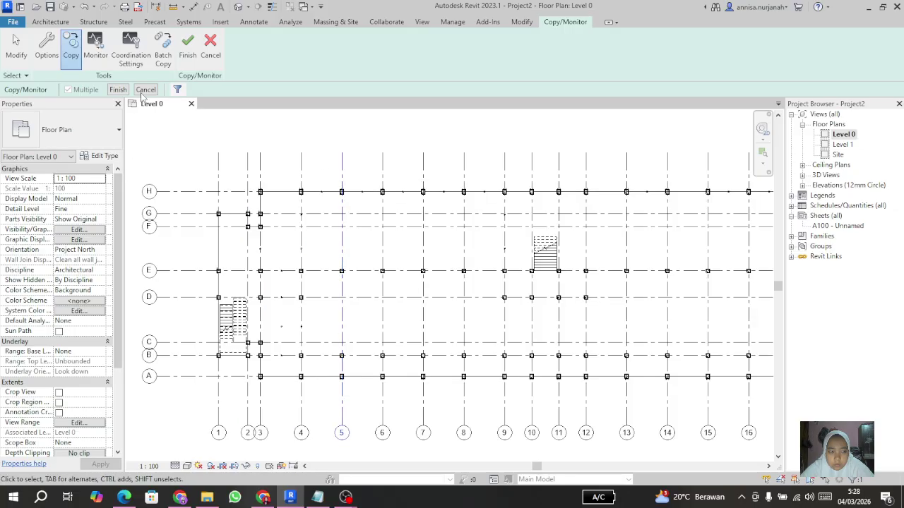
pyautogui.click(184, 53)
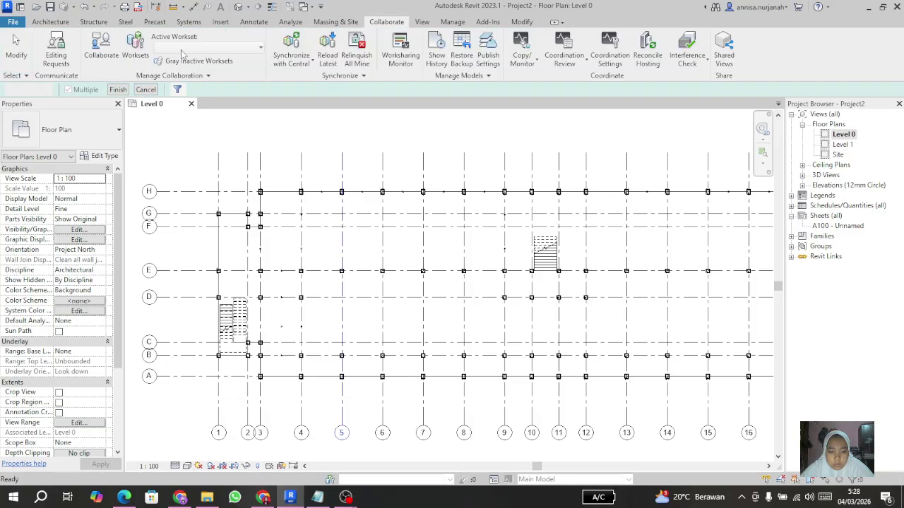
# - Hide the linked model GEDUNG C - Revit 2021_.rvt in the Level 0 floor plan through the Visibility/Graphic Overrides
pyautogui.scroll(-2, 206, 152)
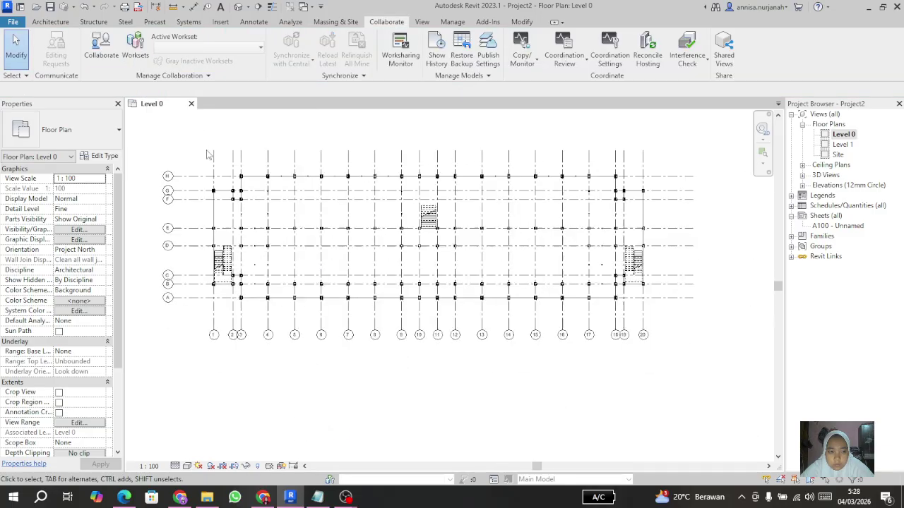
pyautogui.scroll(2, 206, 153)
pyautogui.press('v')
pyautogui.press('g')
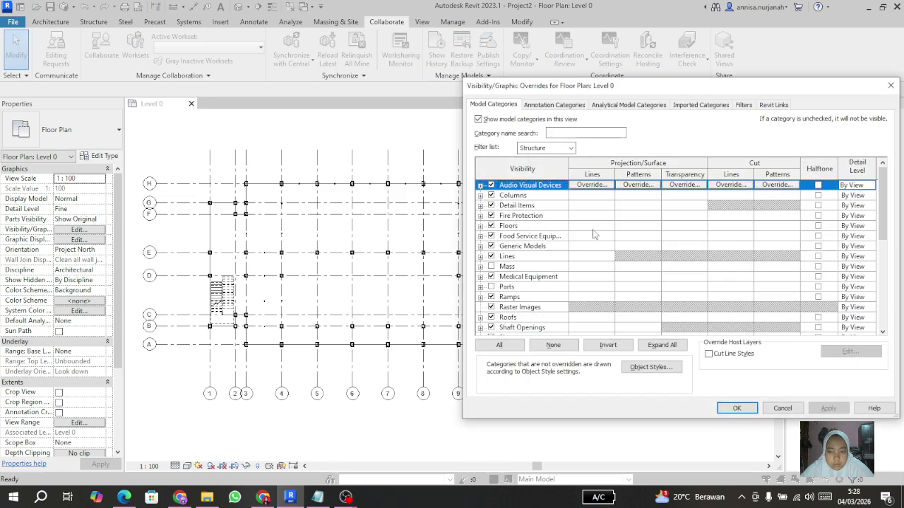
pyautogui.click(773, 104)
pyautogui.click(490, 155)
pyautogui.click(827, 408)
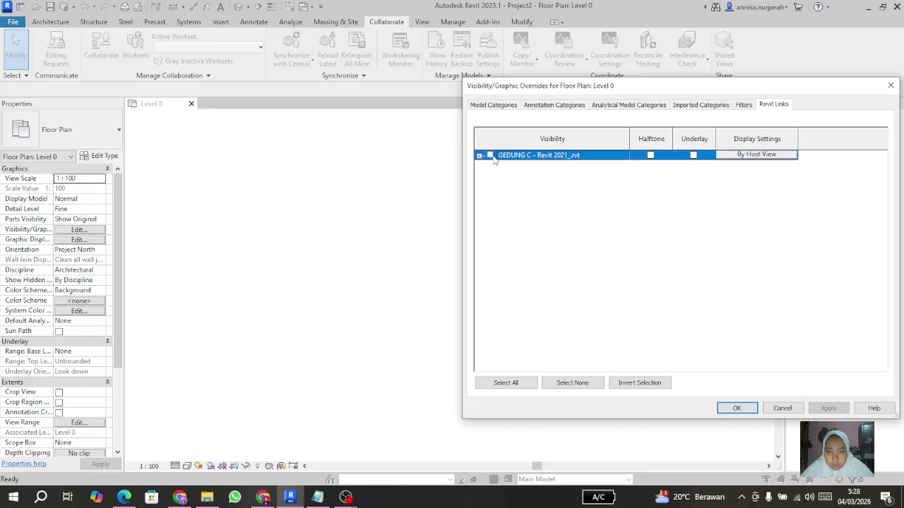
pyautogui.click(736, 408)
# - Start a Copy/Monitor session on the linked GEDUNG C model in the Level 0 plan
pyautogui.scroll(-2, 380, 407)
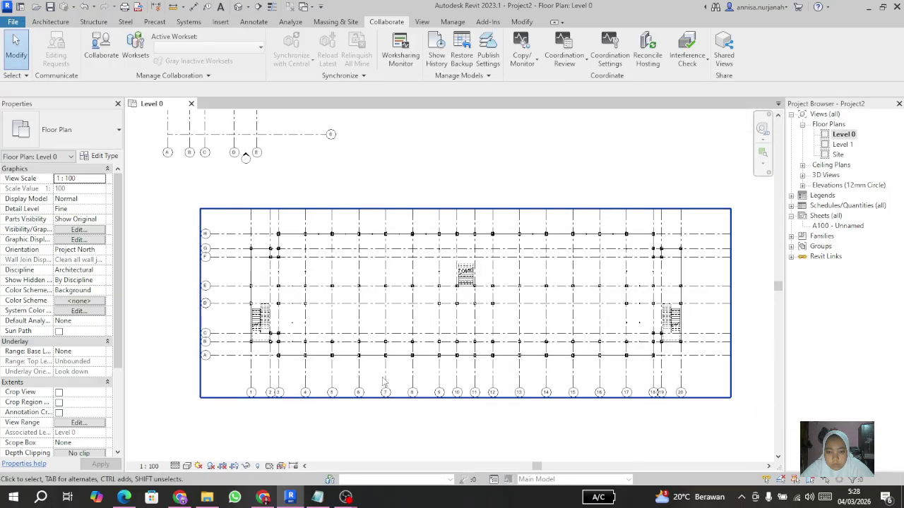
pyautogui.scroll(1, 484, 234)
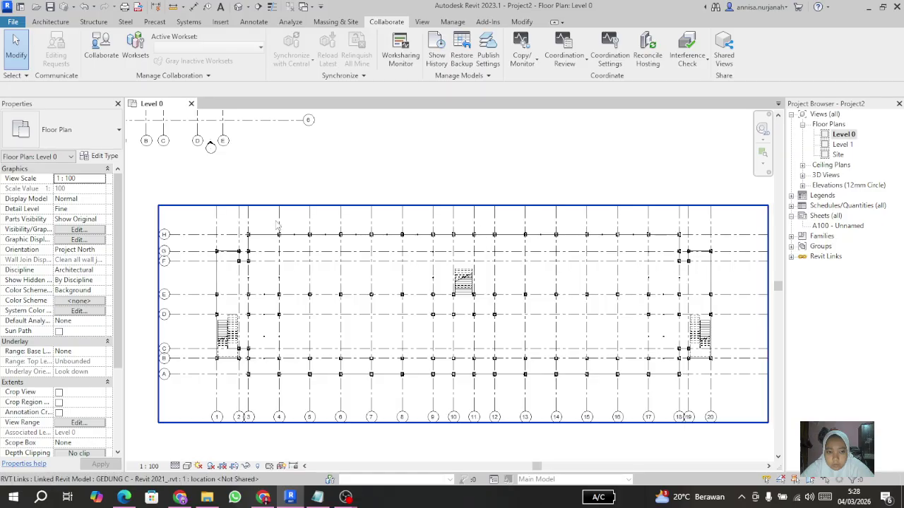
pyautogui.scroll(-1, 281, 205)
pyautogui.scroll(1, 215, 223)
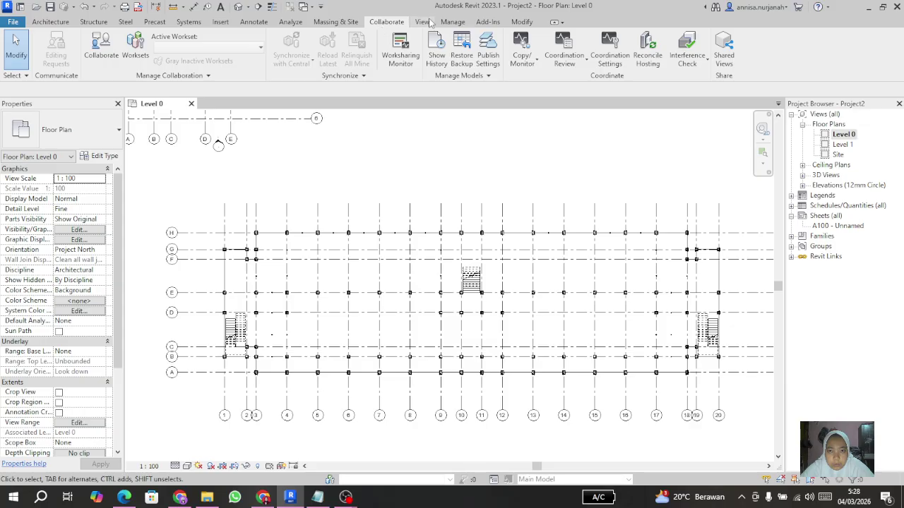
pyautogui.click(522, 62)
pyautogui.click(542, 103)
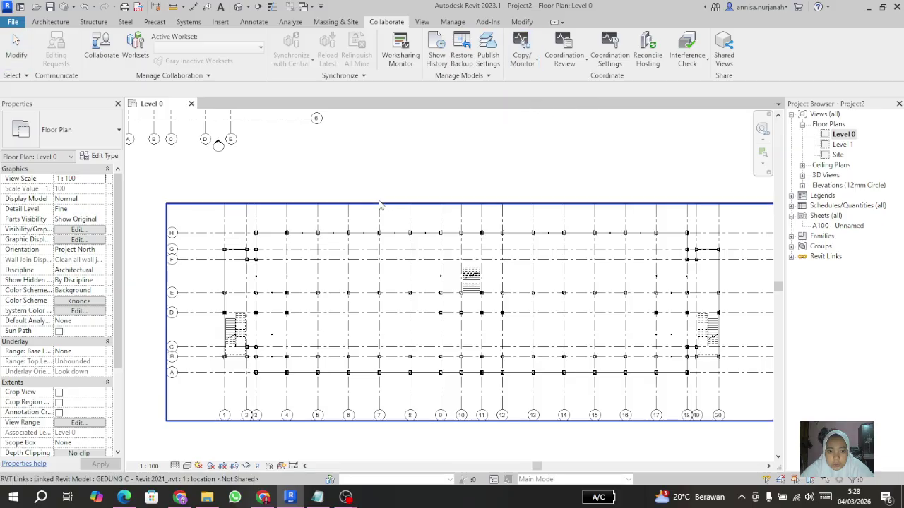
pyautogui.click(377, 209)
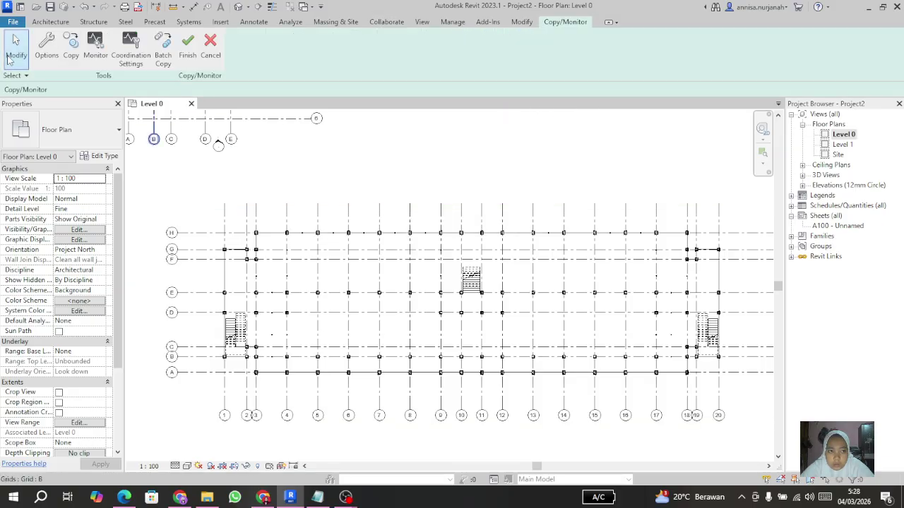
# - Start a multiple copy and window-select the entire linked building plan
pyautogui.click(71, 48)
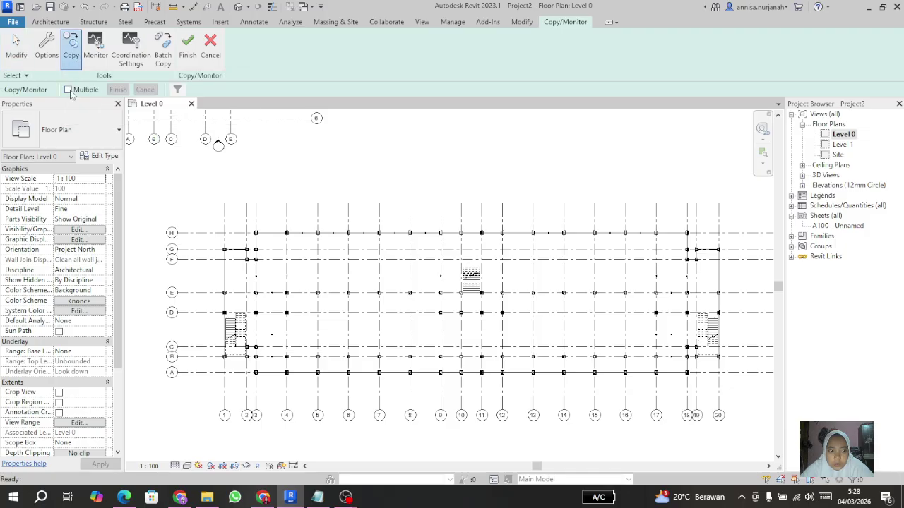
pyautogui.scroll(-1, 289, 157)
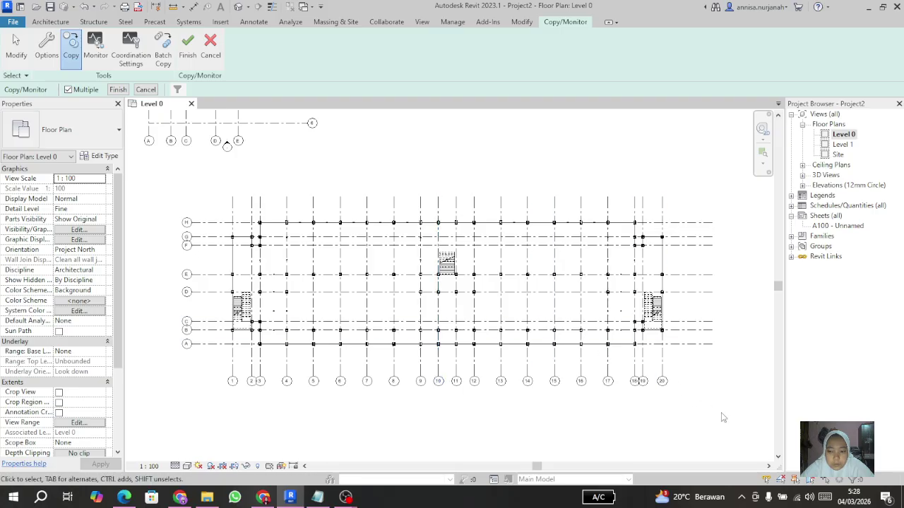
pyautogui.scroll(-1, 721, 417)
pyautogui.moveTo(721, 411); pyautogui.dragTo(236, 219)
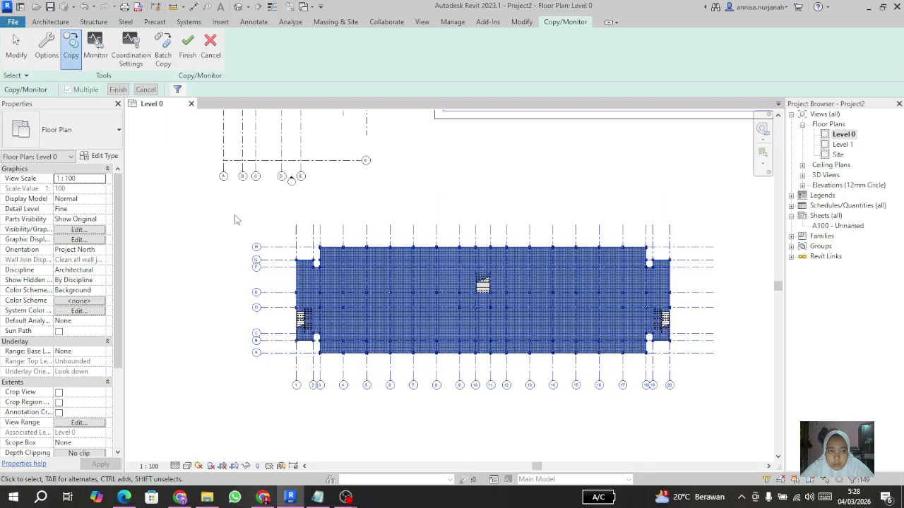
# - Filter the selection to Grids only, excluding Floors and Structural Columns, and finish the multiple copy
pyautogui.click(178, 89)
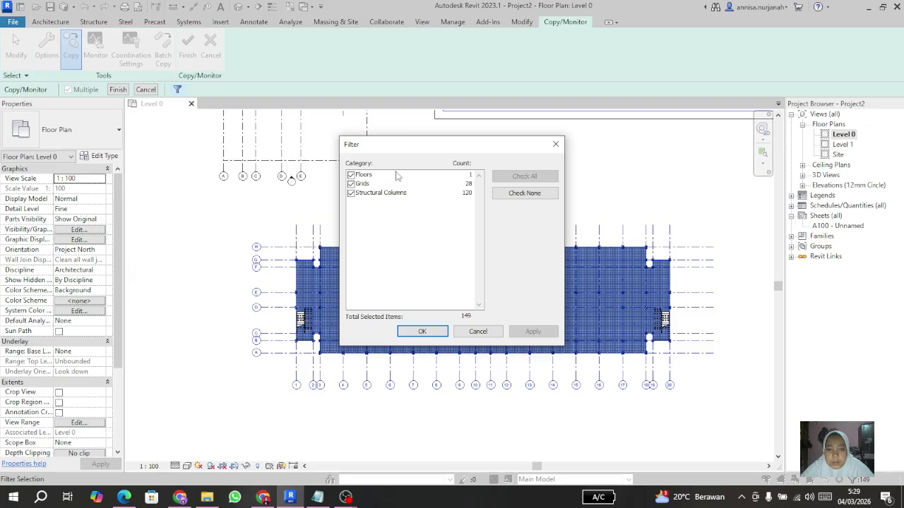
pyautogui.click(352, 175)
pyautogui.click(351, 193)
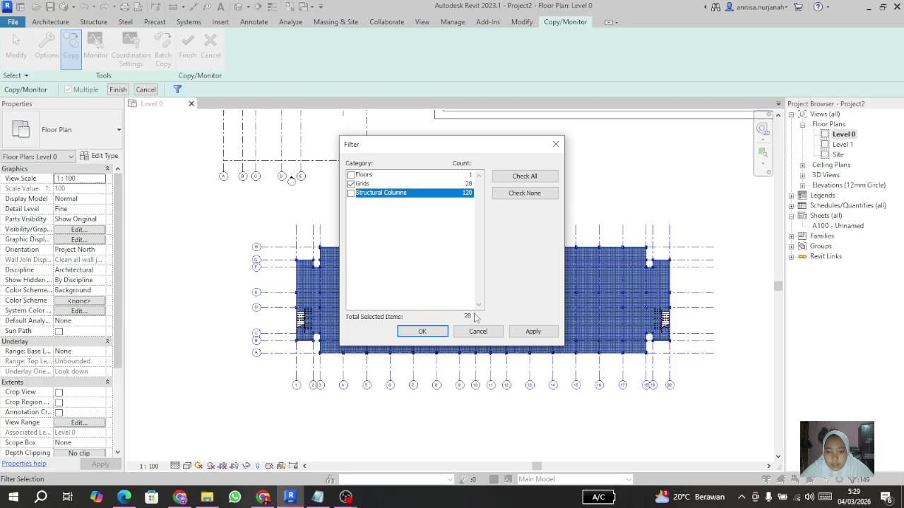
pyautogui.click(529, 333)
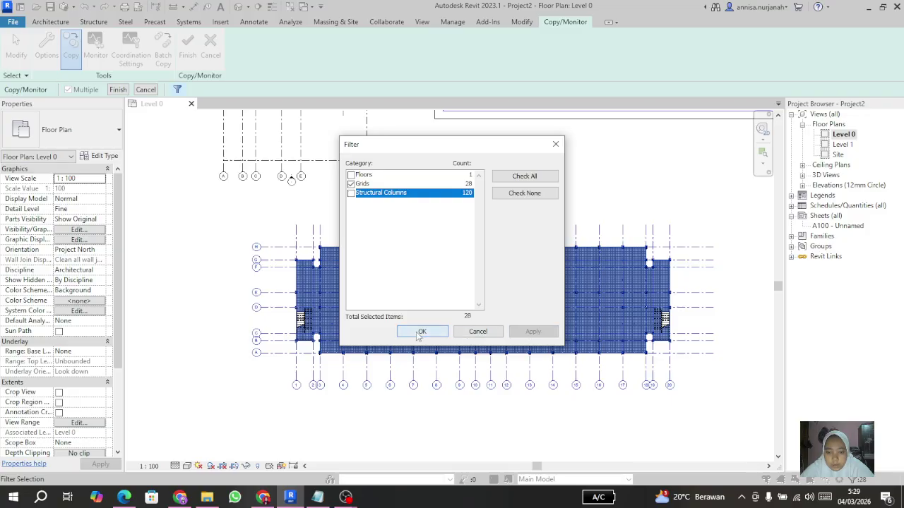
pyautogui.click(421, 332)
pyautogui.scroll(1, 281, 229)
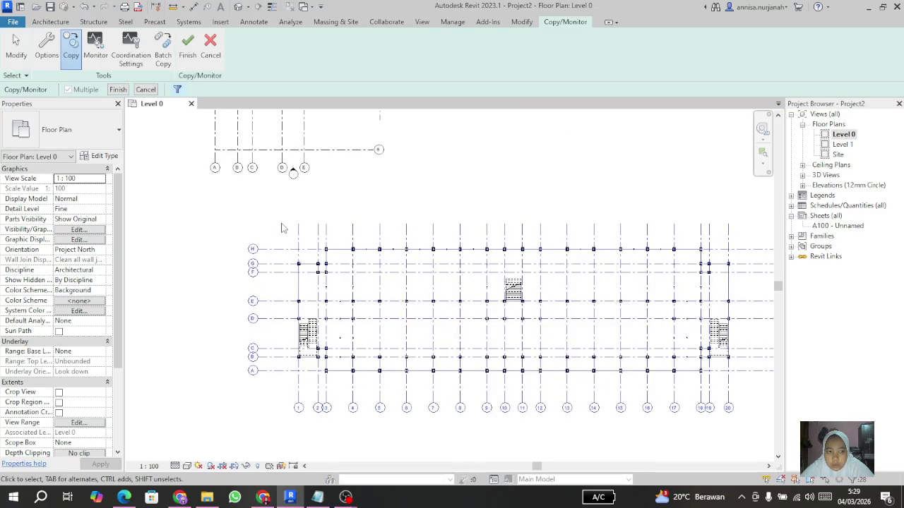
pyautogui.scroll(1, 249, 219)
pyautogui.scroll(-1, 212, 201)
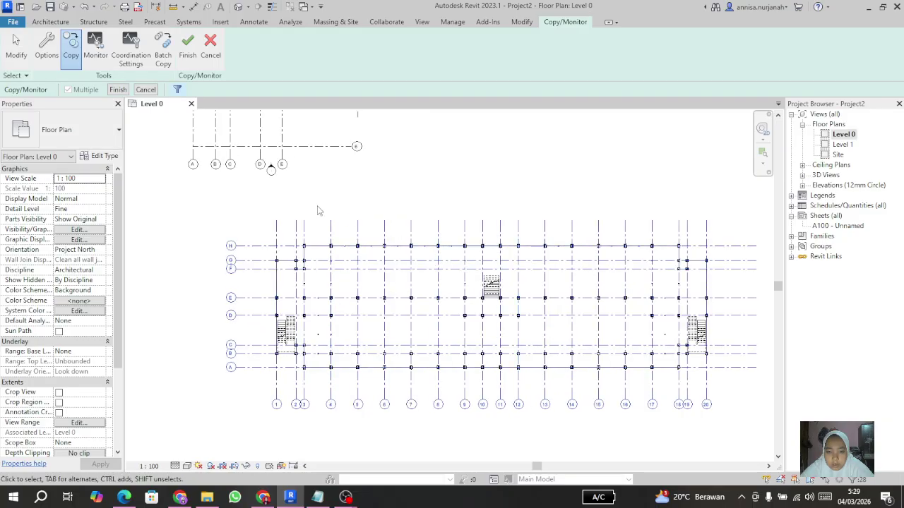
pyautogui.click(118, 90)
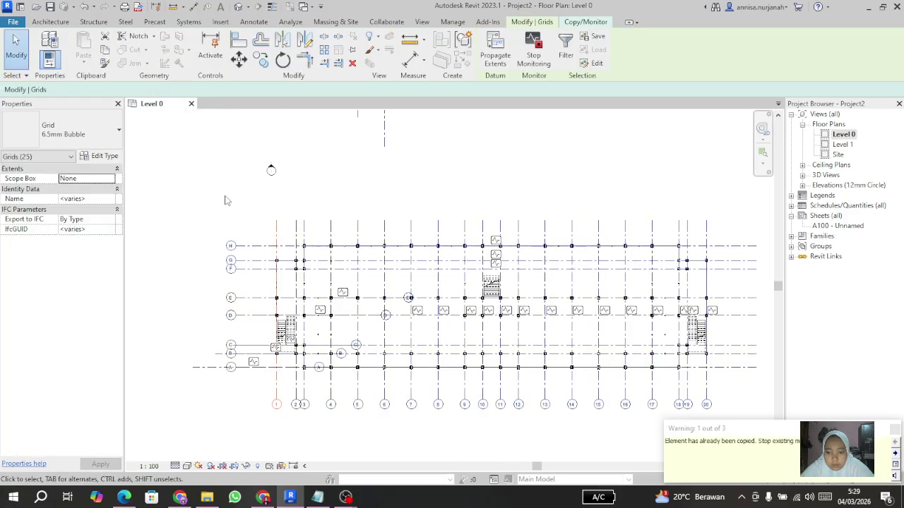
# - Turn off the visibility of the GEDUNG C Revit link in Level 0 to check the copied grids
pyautogui.scroll(-1, 265, 212)
pyautogui.scroll(1, 416, 282)
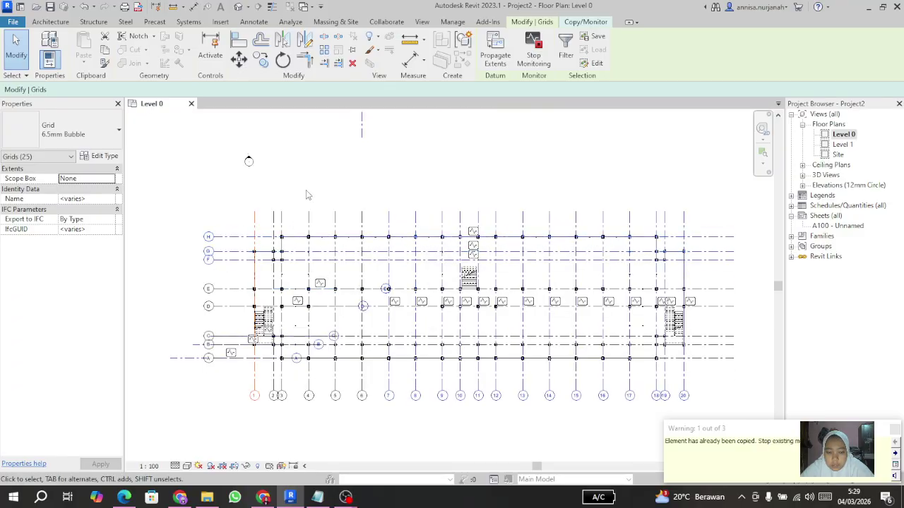
pyautogui.press('v')
pyautogui.press('g')
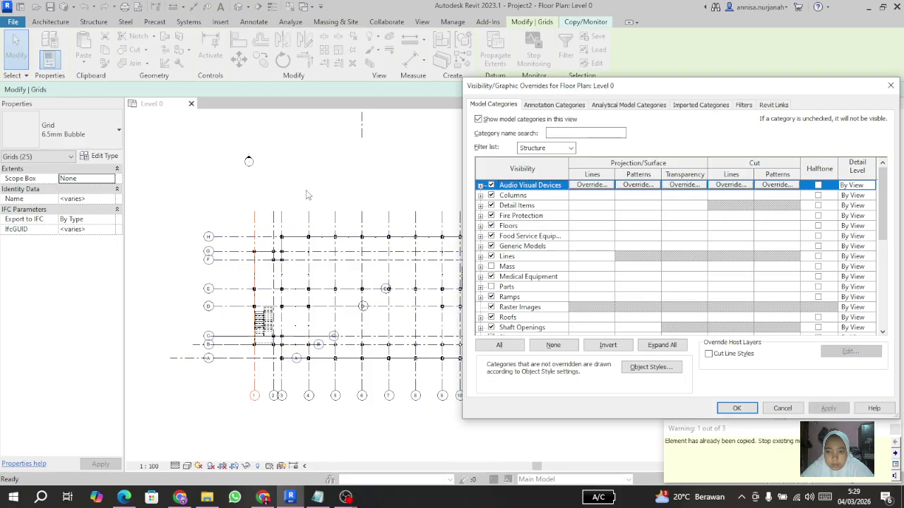
pyautogui.click(772, 105)
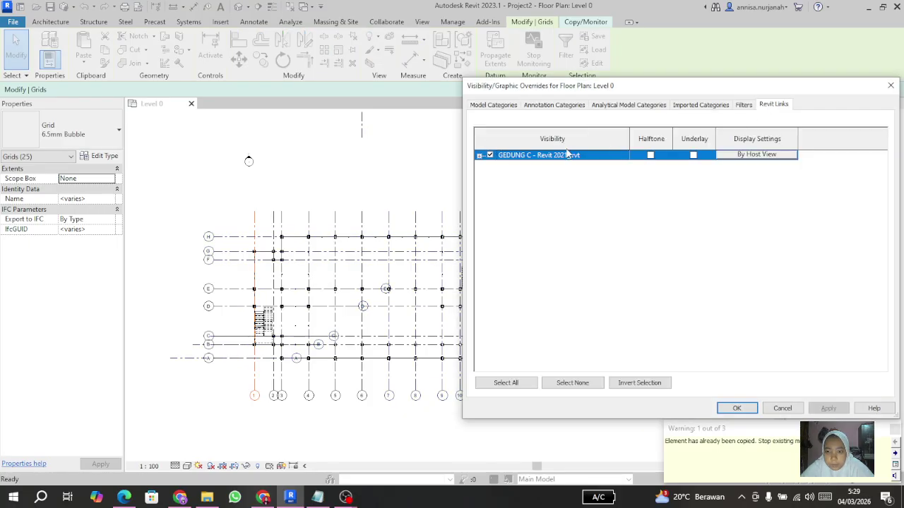
pyautogui.click(490, 155)
pyautogui.click(828, 408)
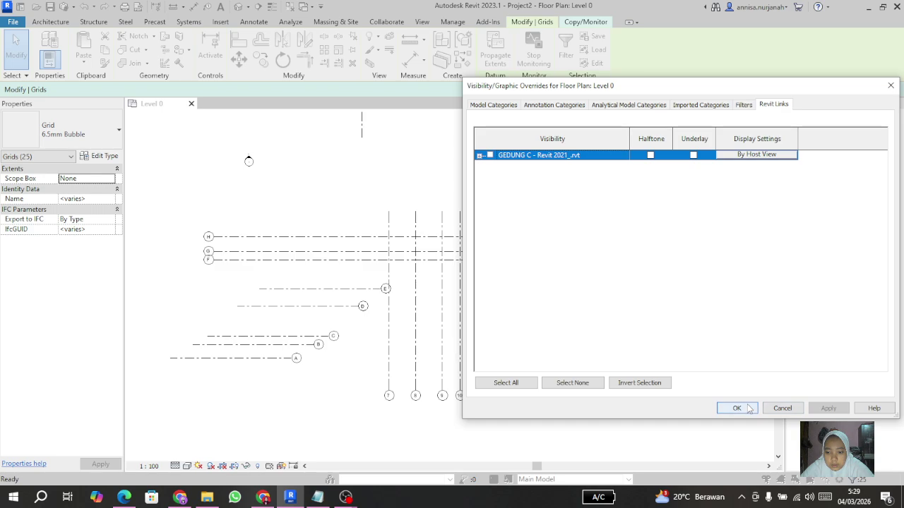
pyautogui.click(736, 408)
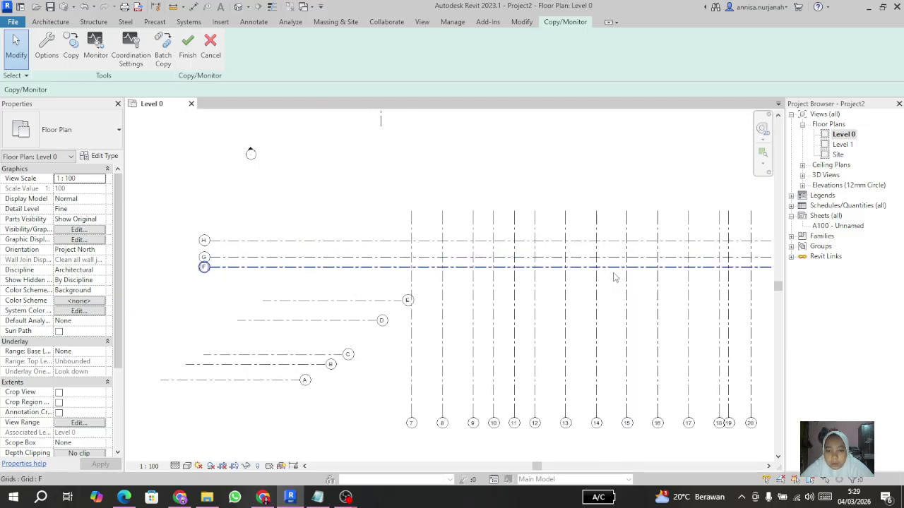
# - Inspect the copied grids in the Level 0 plan and cancel the Copy/Monitor session
pyautogui.moveTo(360, 249); pyautogui.dragTo(394, 248, button='middle')
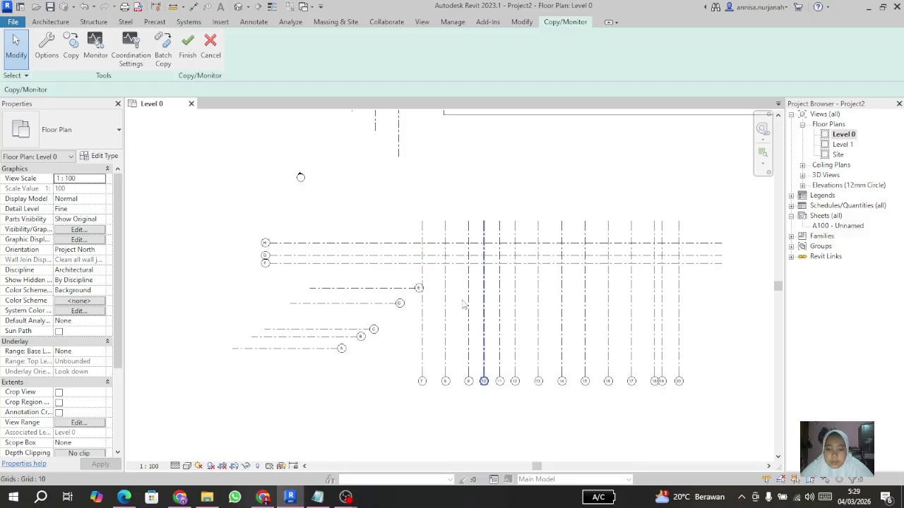
pyautogui.scroll(-2, 311, 220)
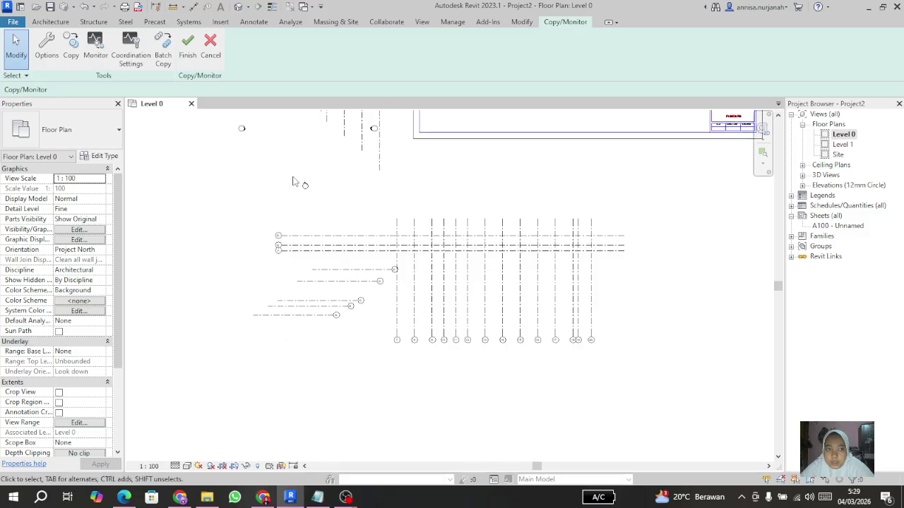
pyautogui.click(9, 50)
pyautogui.click(521, 21)
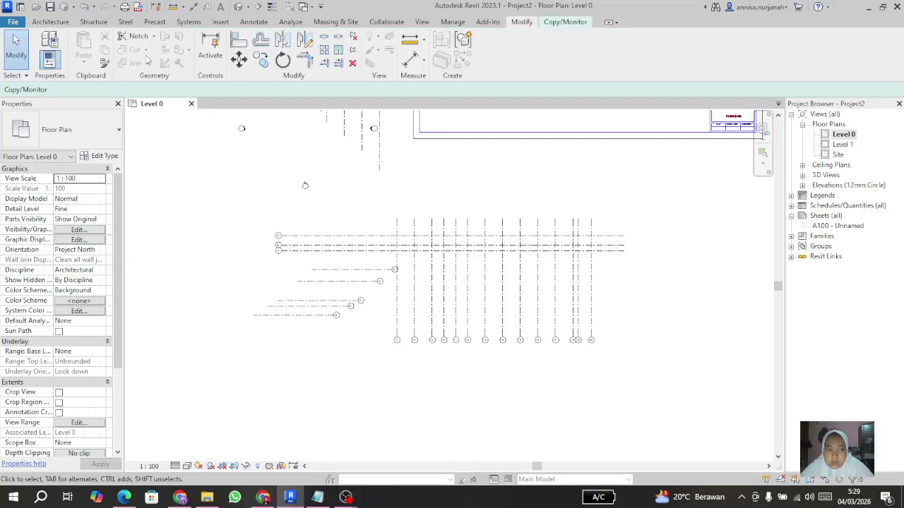
pyautogui.click(50, 22)
pyautogui.scroll(-2, 302, 203)
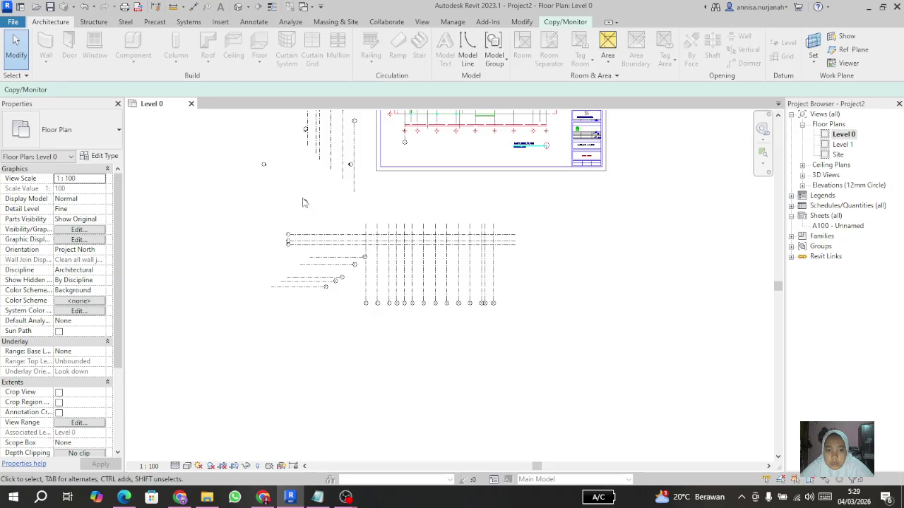
pyautogui.scroll(2, 318, 225)
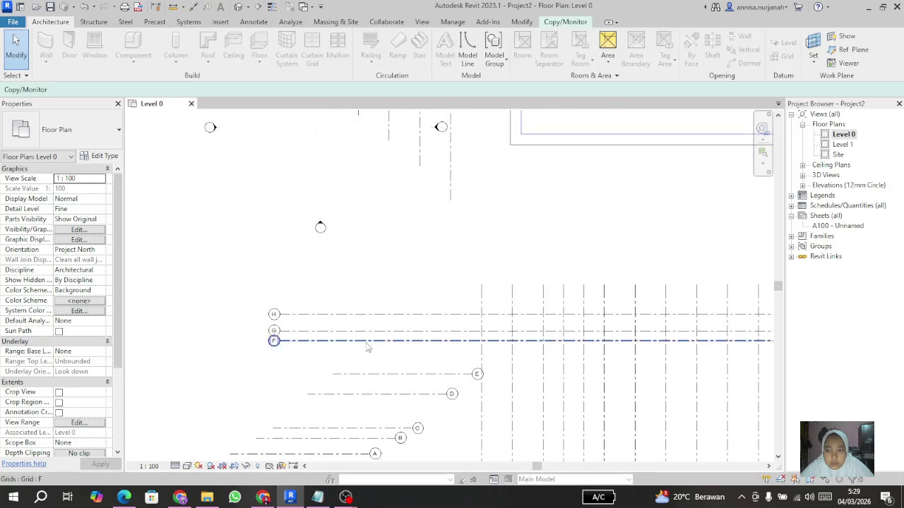
pyautogui.scroll(-1, 388, 249)
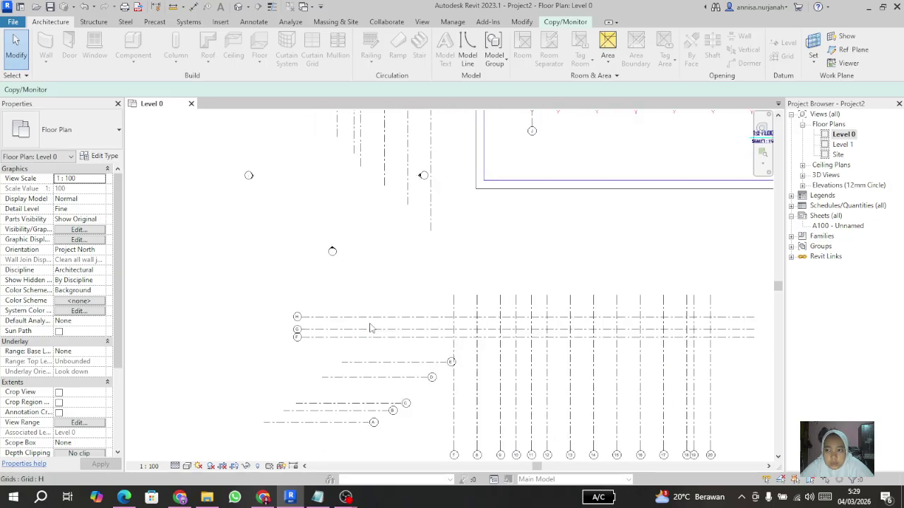
pyautogui.click(561, 22)
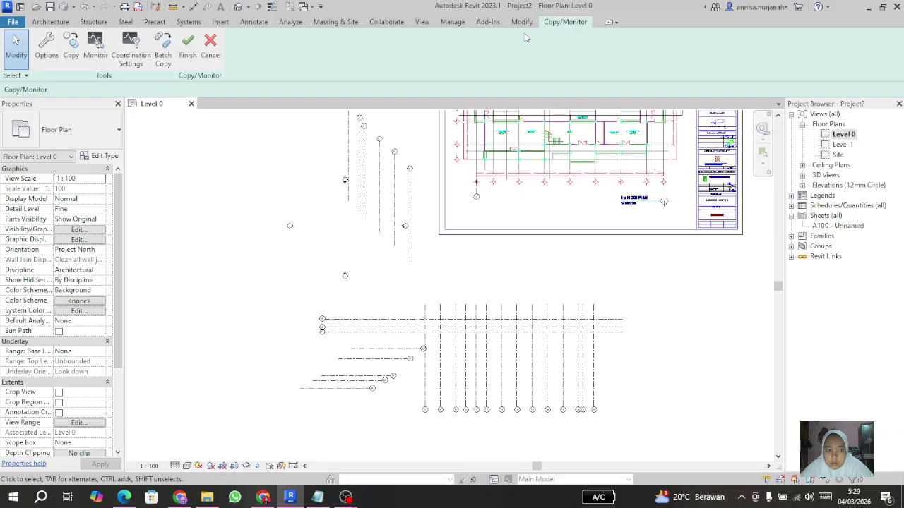
pyautogui.click(210, 47)
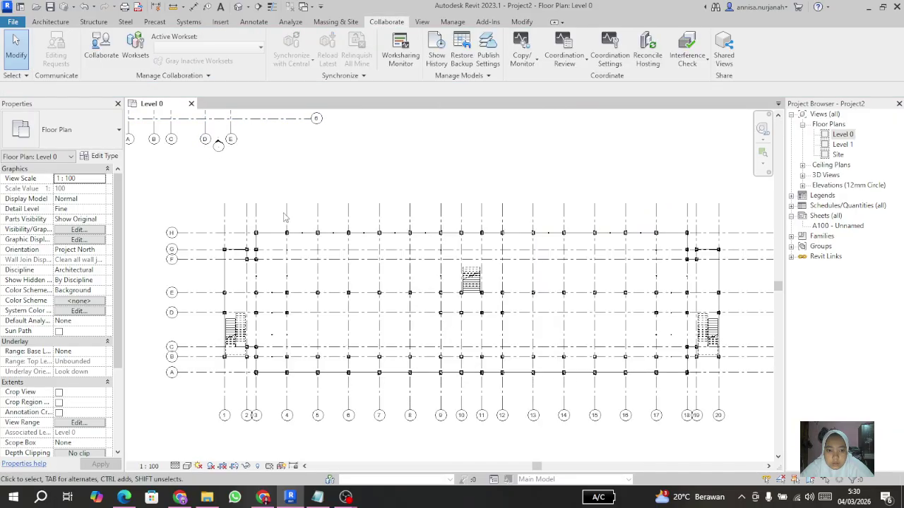
# - Toggle the GEDUNG C Revit link's visibility off and back on in the Level 0 plan and close the visibility overrides
pyautogui.scroll(-4, 423, 268)
pyautogui.scroll(3, 406, 245)
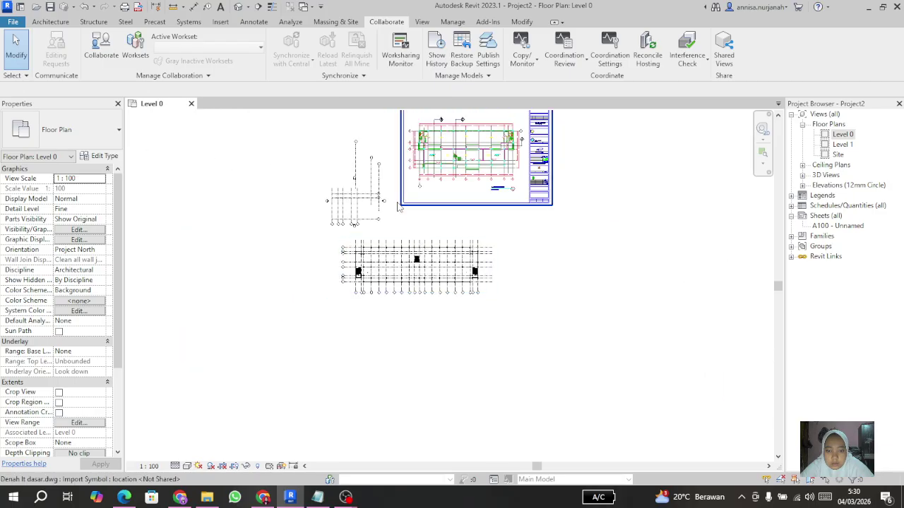
pyautogui.press('g')
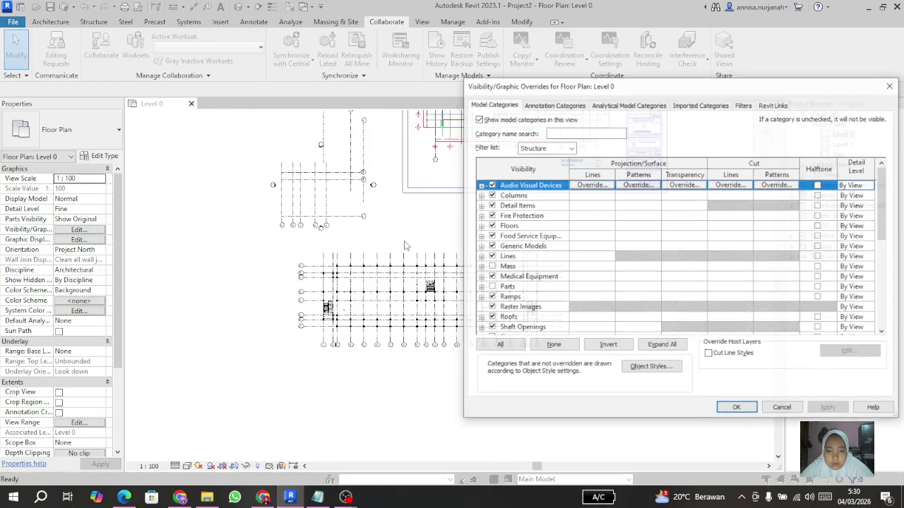
pyautogui.click(772, 105)
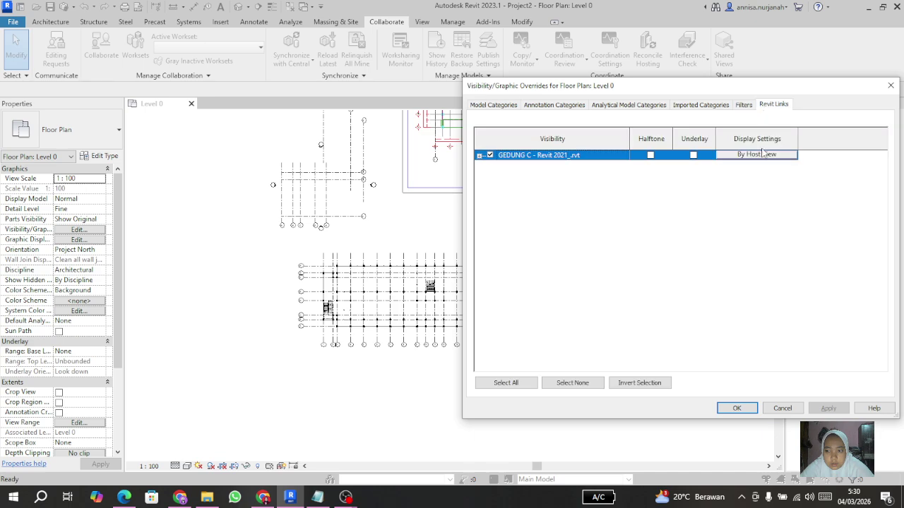
pyautogui.click(490, 155)
pyautogui.click(826, 408)
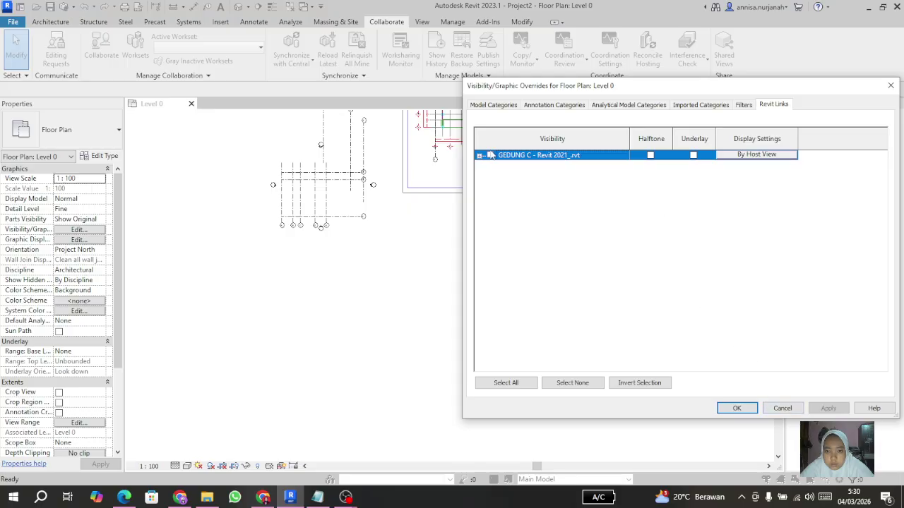
pyautogui.click(815, 409)
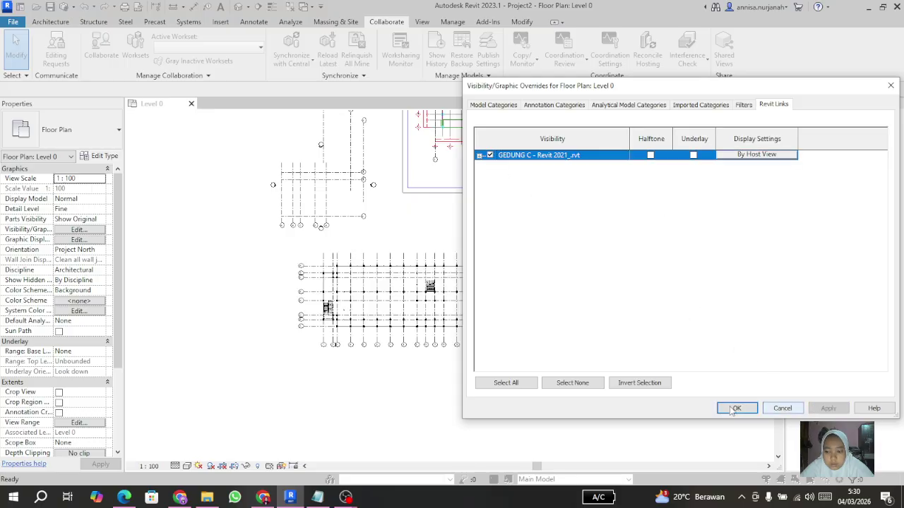
pyautogui.click(782, 408)
# - Start a Copy/Monitor session on the linked GEDUNG C model and window-select its whole plan for a multiple copy
pyautogui.scroll(-3, 411, 283)
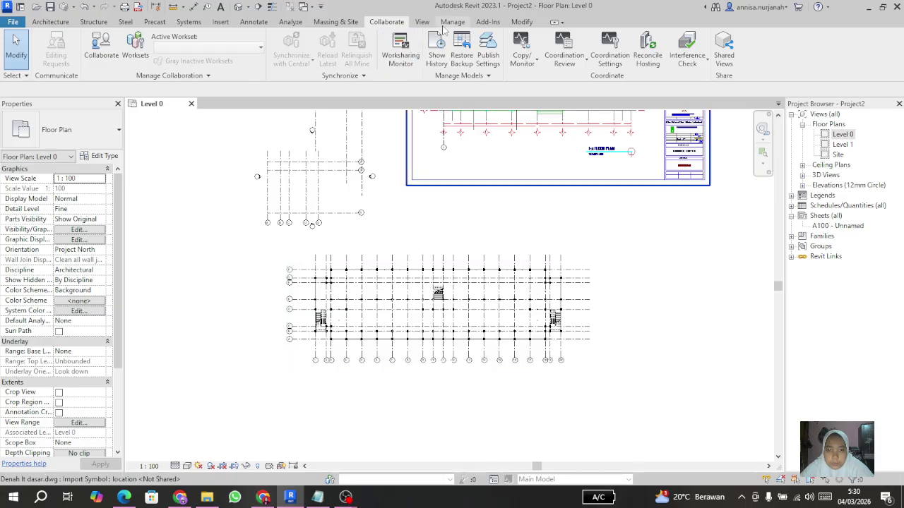
pyautogui.click(528, 58)
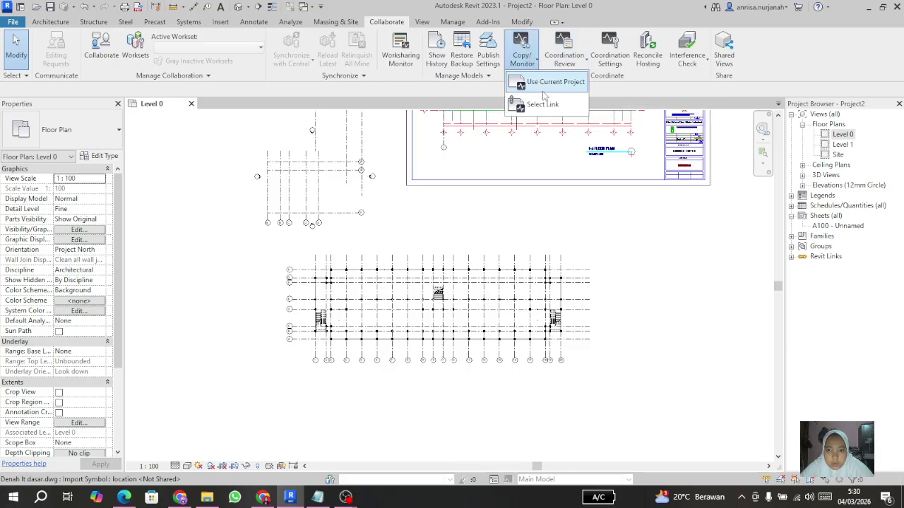
pyautogui.click(544, 106)
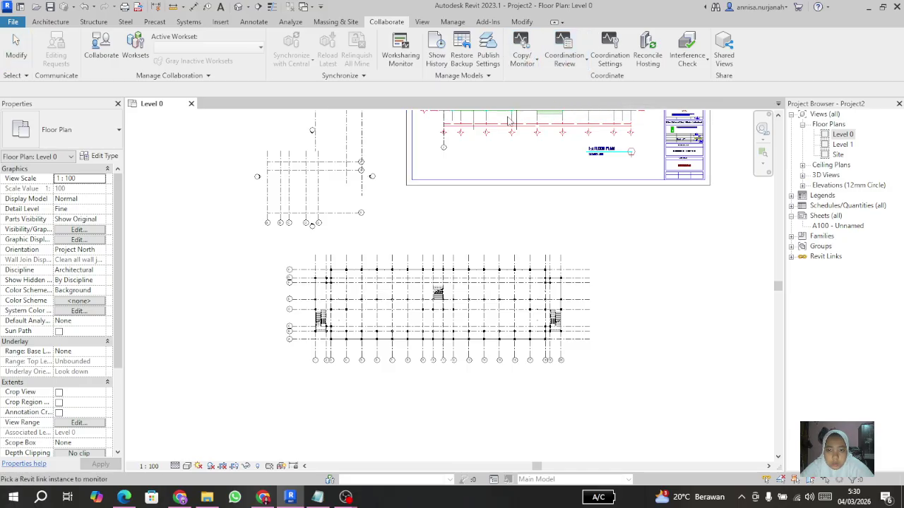
pyautogui.click(321, 259)
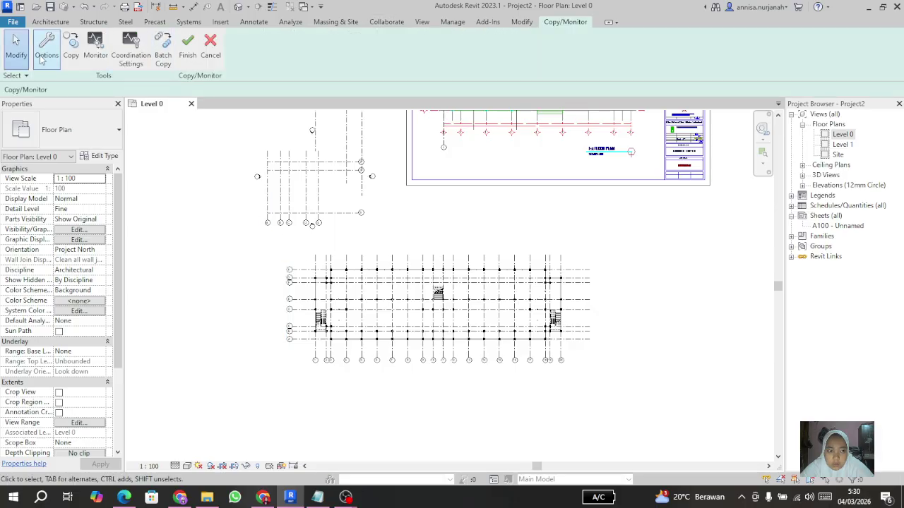
pyautogui.click(70, 50)
pyautogui.click(68, 90)
pyautogui.moveTo(612, 392); pyautogui.dragTo(266, 243)
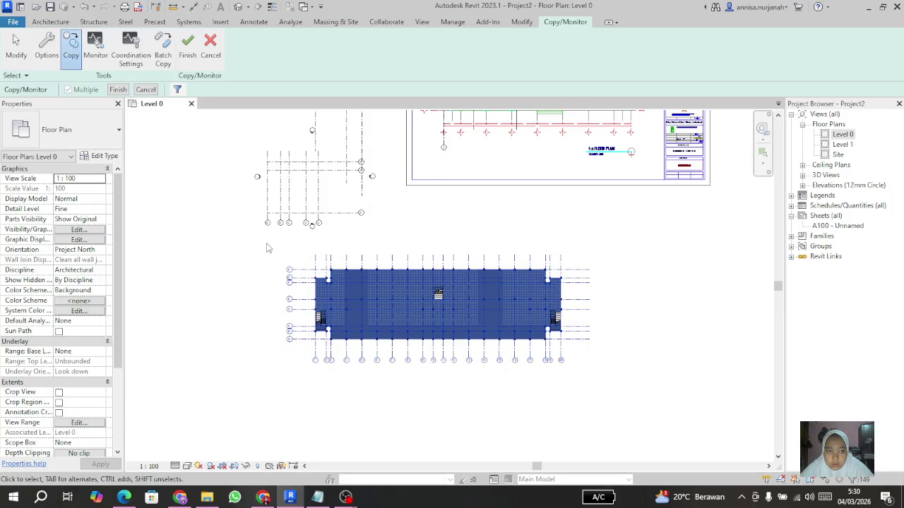
# - Filter the selection to Grids only, excluding Floors and Structural Columns, finish the multiple copy and clear the selection
pyautogui.click(177, 89)
pyautogui.click(350, 175)
pyautogui.click(350, 193)
pyautogui.click(531, 331)
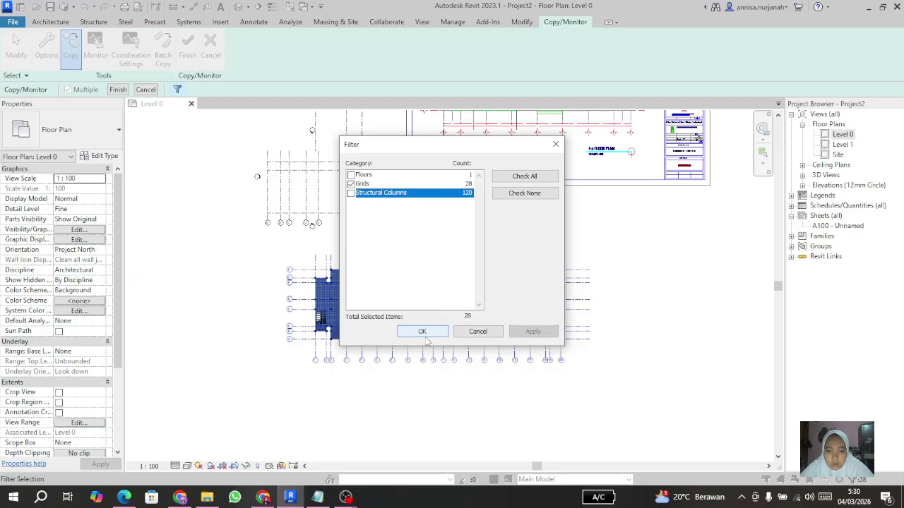
pyautogui.click(422, 332)
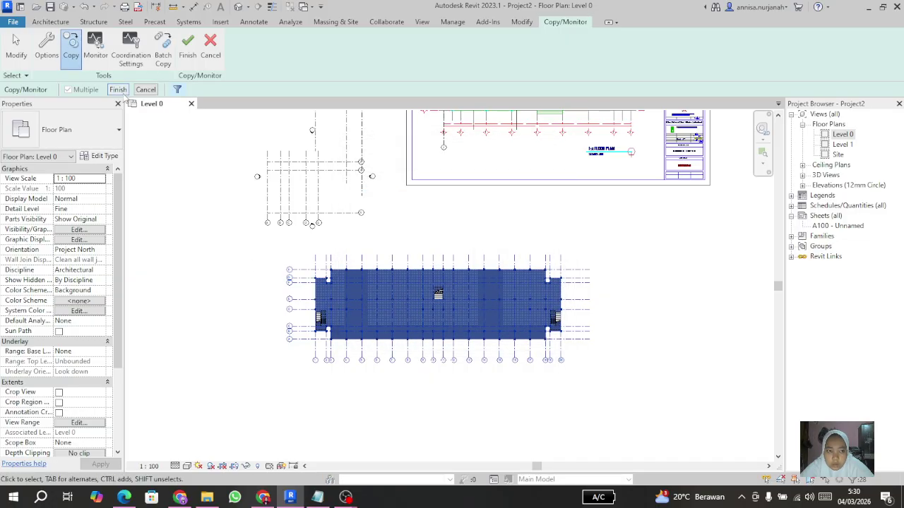
pyautogui.click(117, 89)
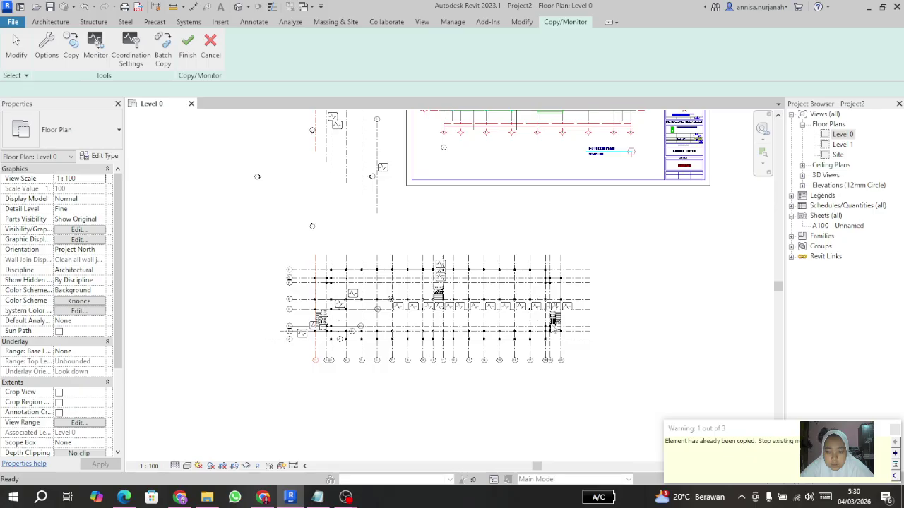
pyautogui.click(894, 430)
pyautogui.scroll(3, 406, 321)
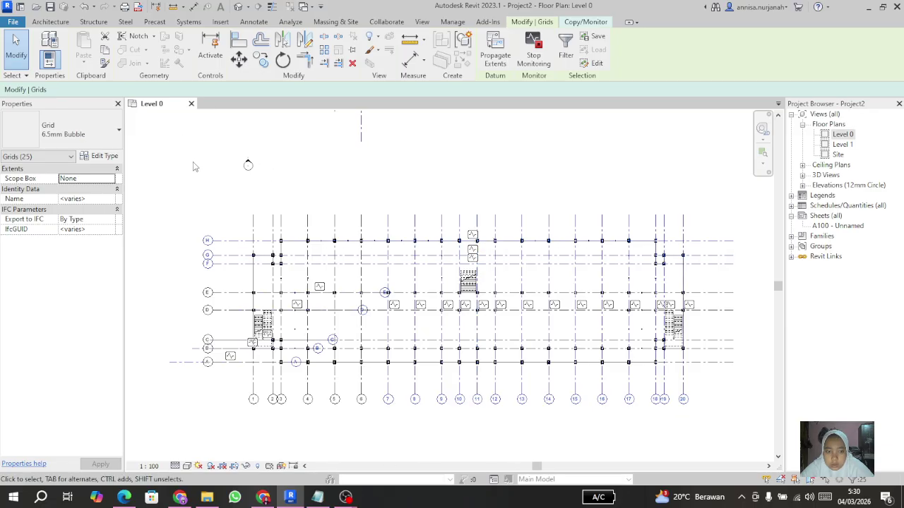
pyautogui.click(264, 178)
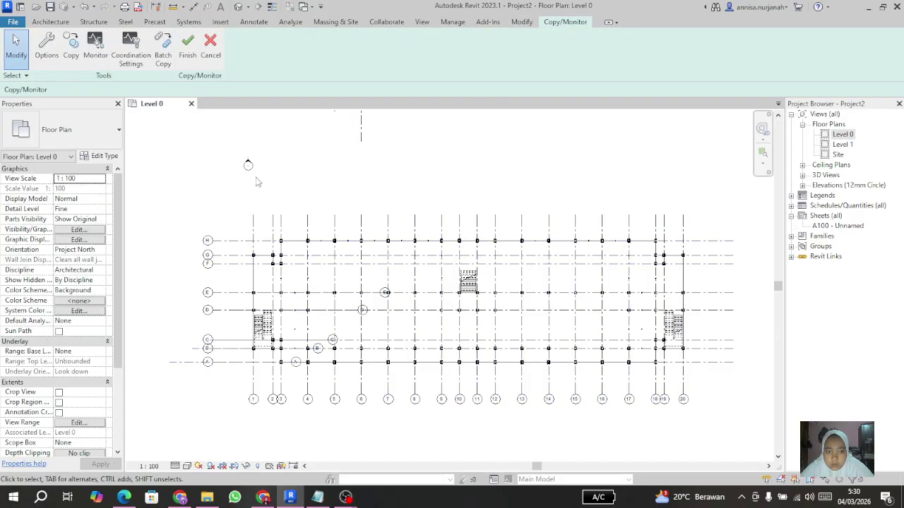
# - Turn off the GEDUNG C Revit link's visibility in Level 0 to check the copied grids, and finish the Copy/Monitor session
pyautogui.scroll(-3, 250, 219)
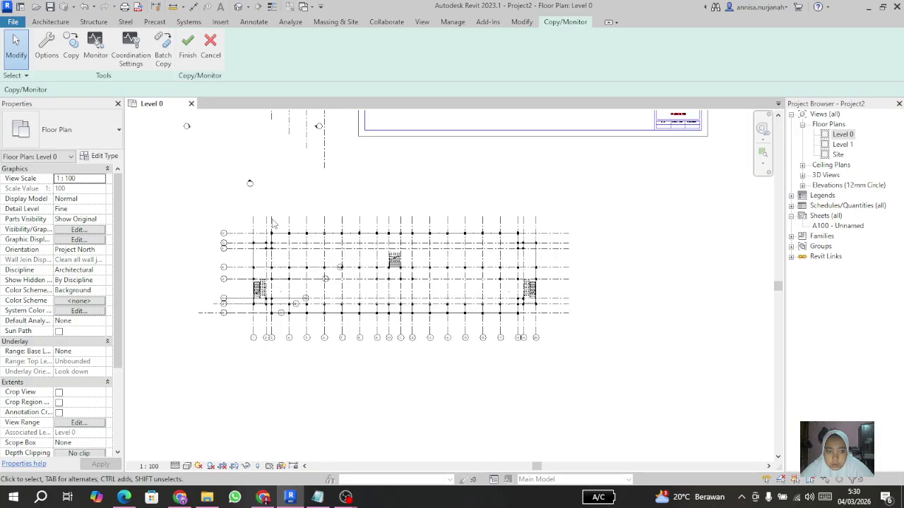
pyautogui.scroll(3, 261, 235)
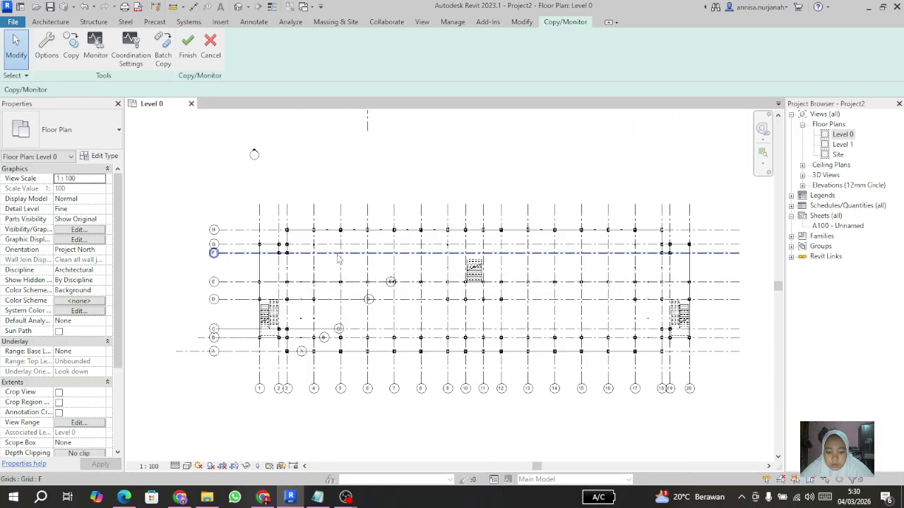
pyautogui.press('v')
pyautogui.press('g')
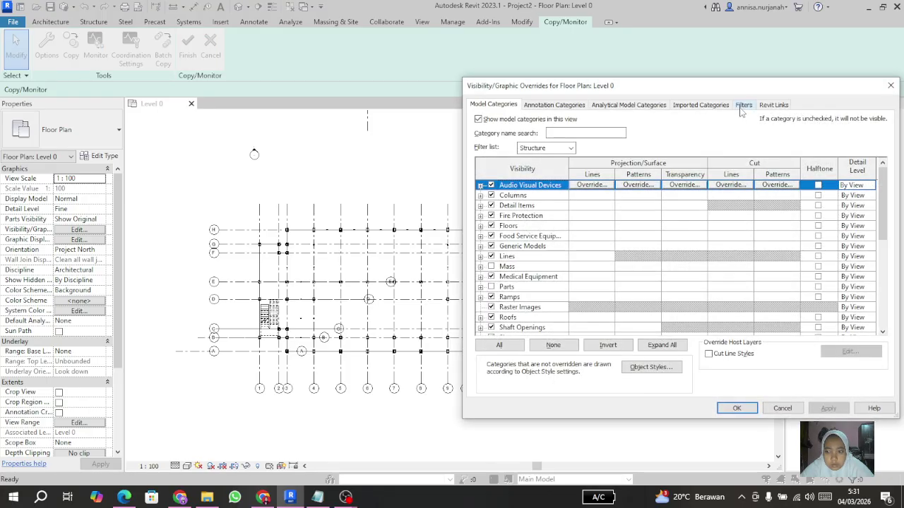
pyautogui.click(772, 104)
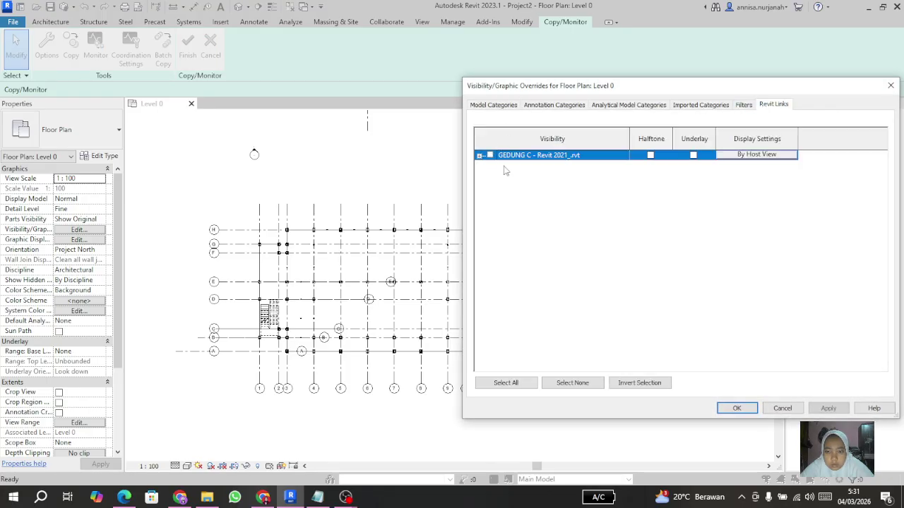
pyautogui.click(813, 410)
pyautogui.click(736, 409)
pyautogui.moveTo(299, 238); pyautogui.dragTo(337, 264, button='middle')
pyautogui.moveTo(210, 141); pyautogui.dragTo(256, 180, button='middle')
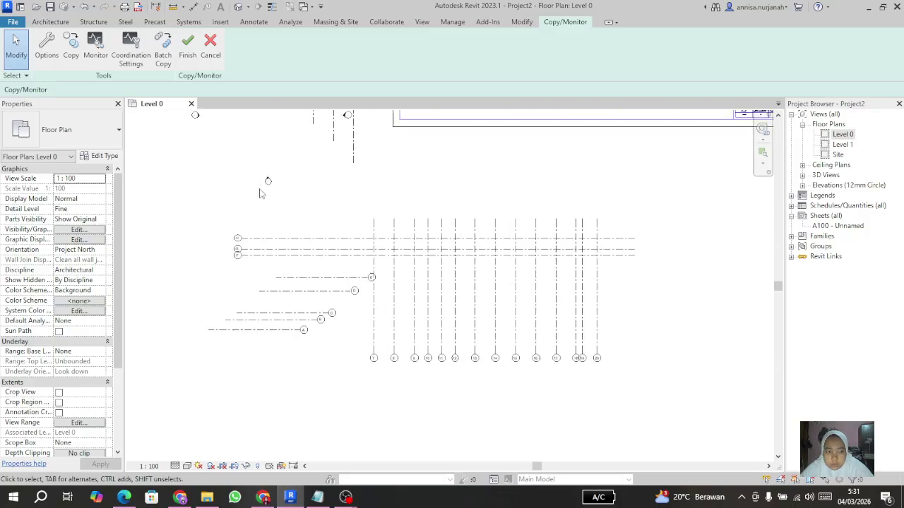
pyautogui.click(188, 46)
# - Turn the GEDUNG C Revit link's visibility back on in the Level 0 plan
pyautogui.scroll(-2, 355, 232)
pyautogui.scroll(-2, 355, 232)
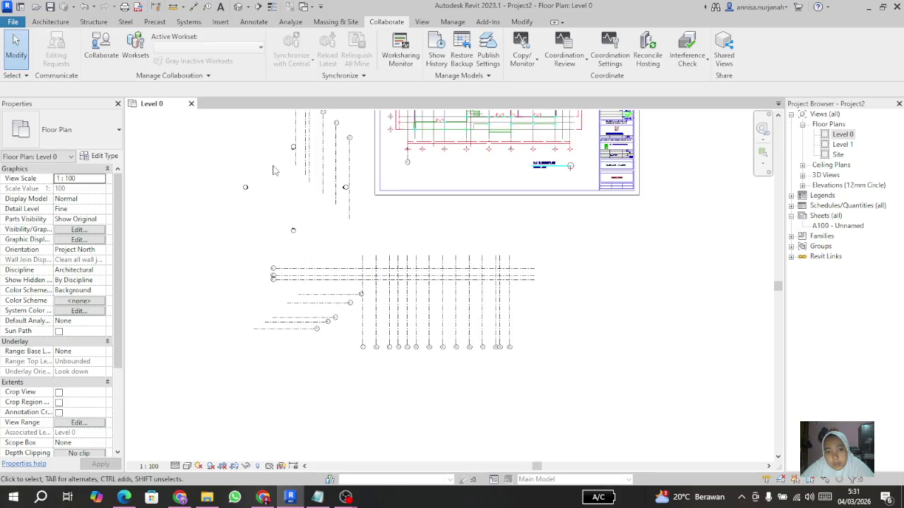
pyautogui.press('v')
pyautogui.press('v')
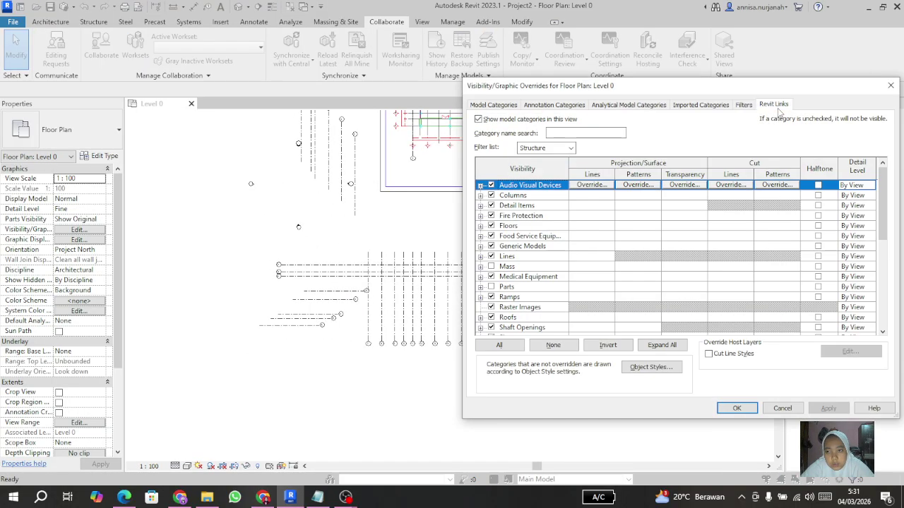
pyautogui.click(773, 104)
pyautogui.click(490, 155)
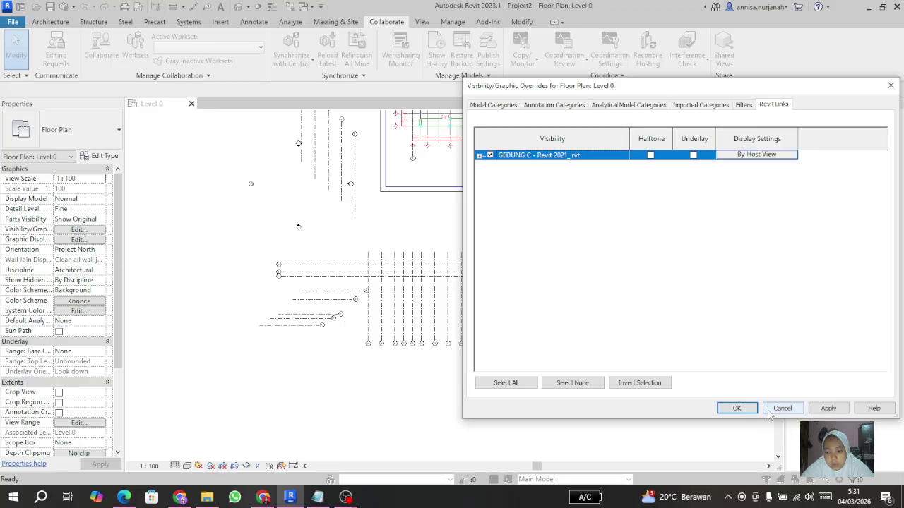
pyautogui.click(828, 408)
pyautogui.click(736, 408)
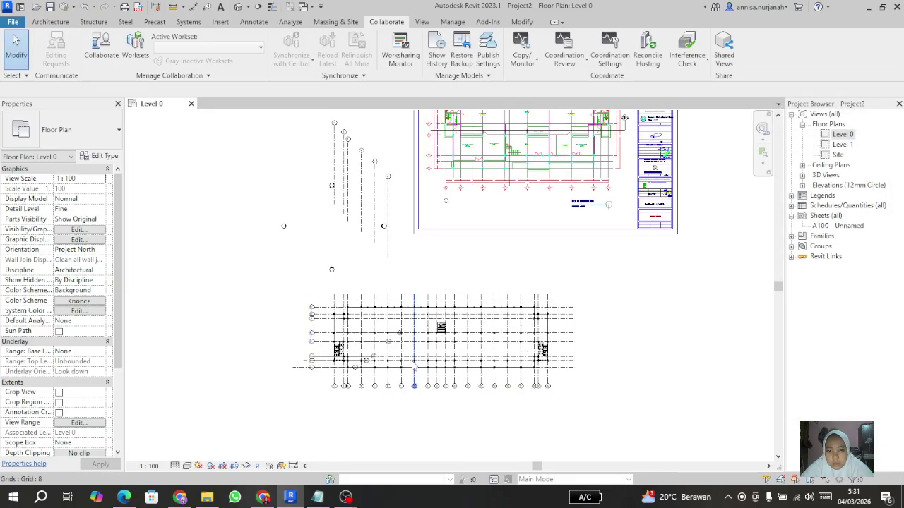
# - Delete the misplaced vertical grids 1 to 6 beside the imported floor plan drawing
pyautogui.scroll(-2, 417, 362)
pyautogui.scroll(-4, 414, 364)
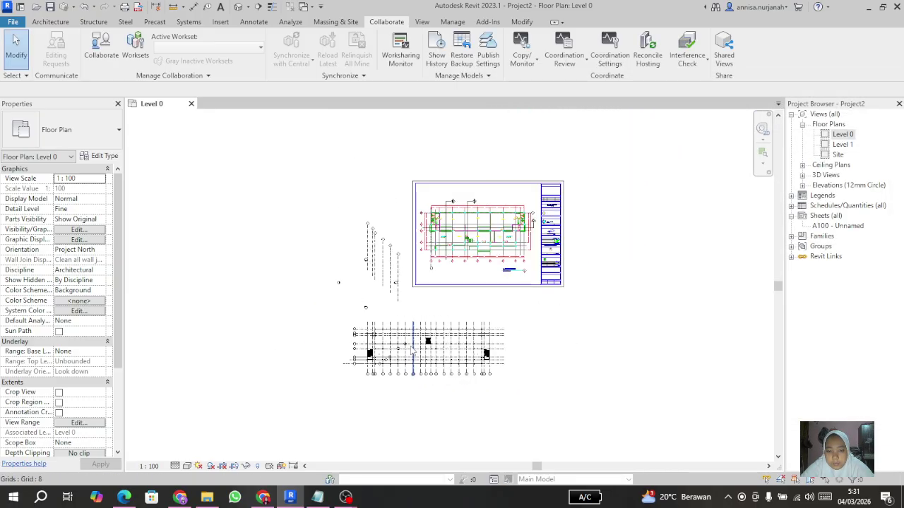
pyautogui.scroll(1, 391, 301)
pyautogui.scroll(5, 390, 301)
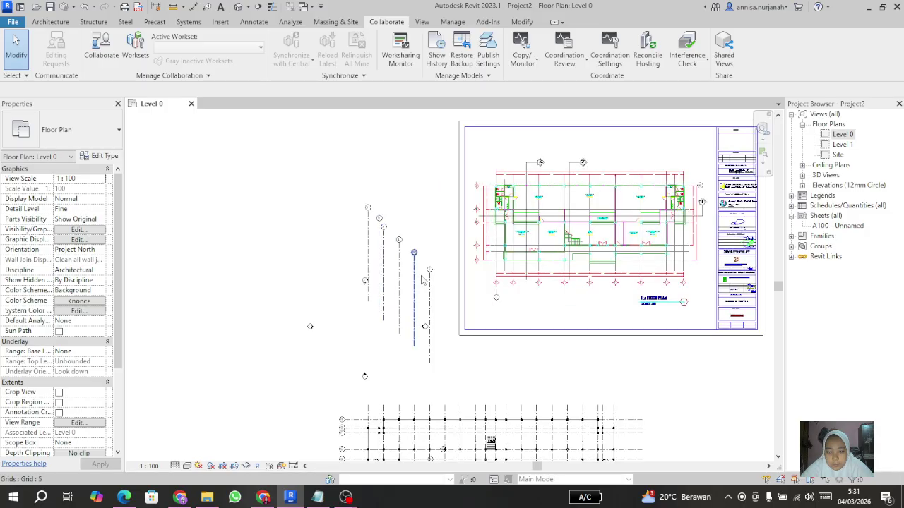
pyautogui.scroll(-4, 312, 224)
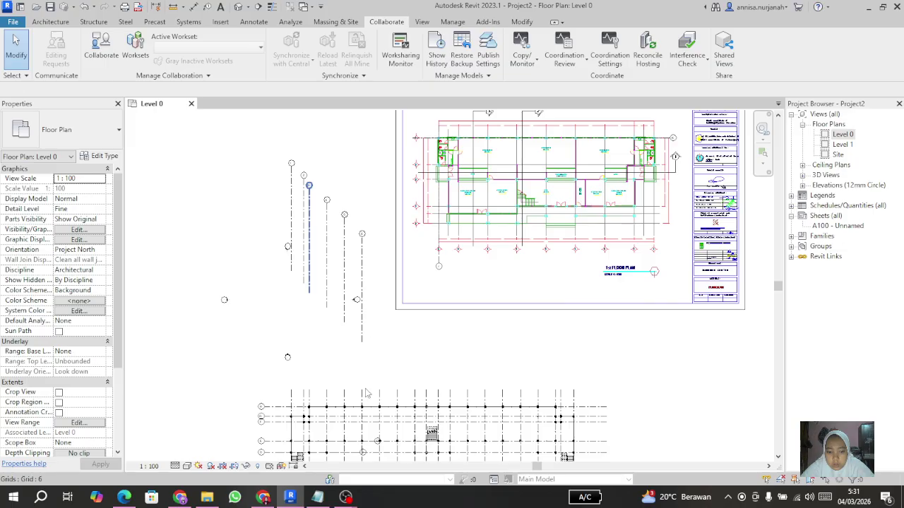
pyautogui.scroll(4, 332, 185)
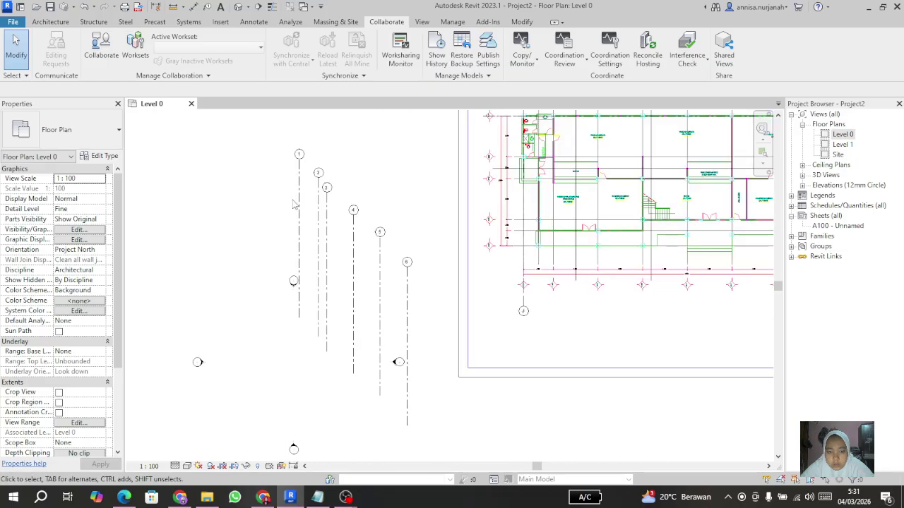
pyautogui.scroll(-1, 456, 279)
pyautogui.moveTo(459, 302); pyautogui.dragTo(308, 214)
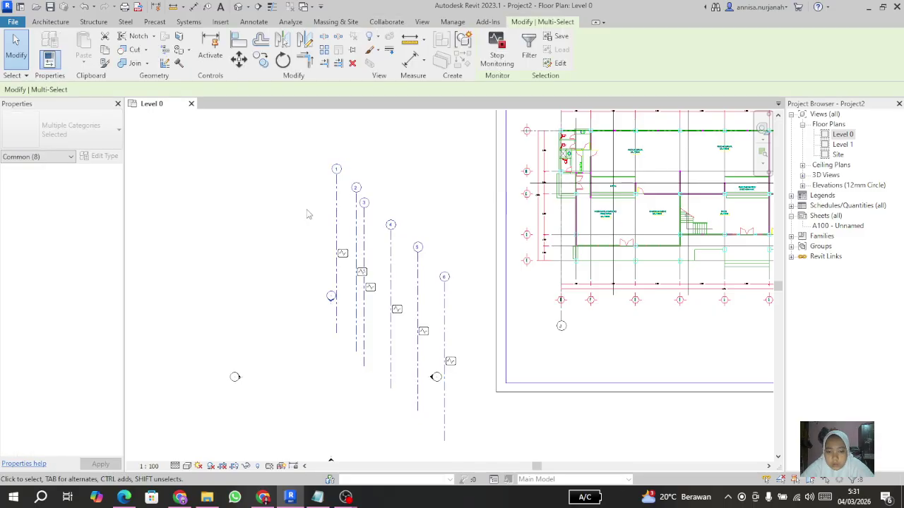
pyautogui.click(307, 213)
pyautogui.moveTo(457, 302); pyautogui.dragTo(357, 213)
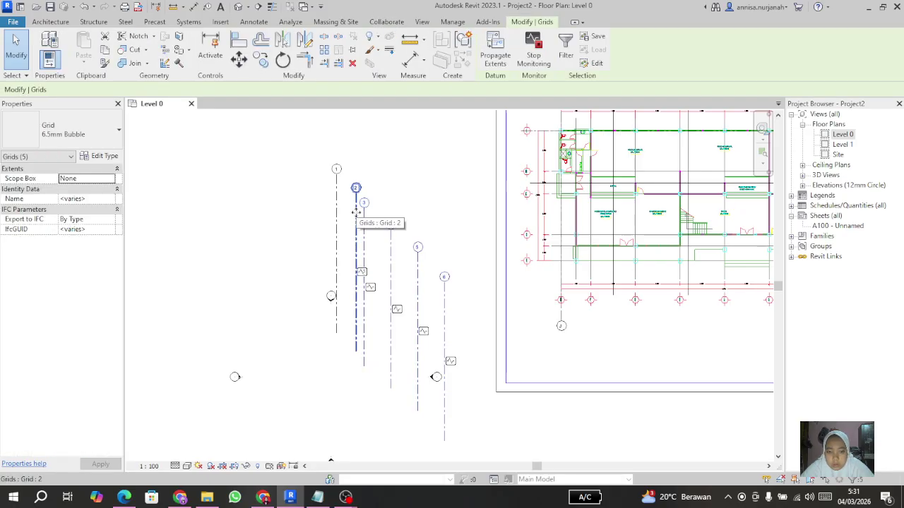
pyautogui.press('Delete')
pyautogui.click(330, 205)
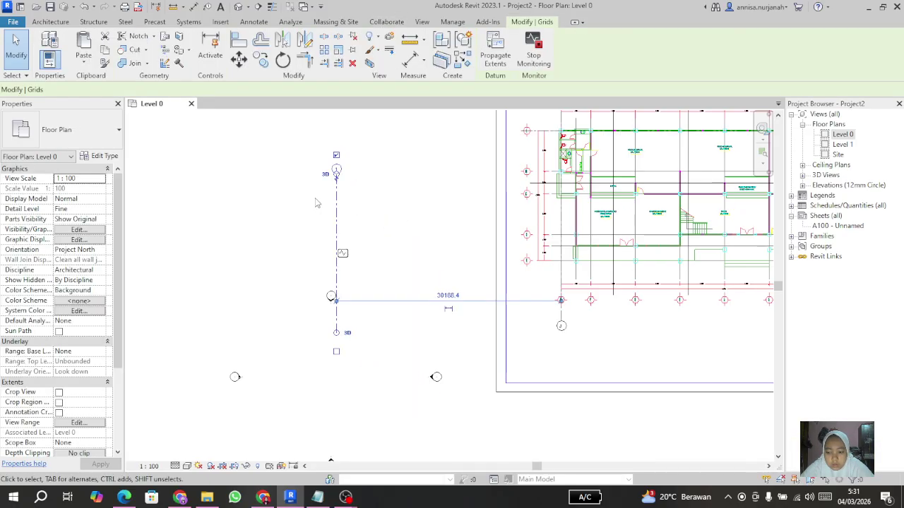
pyautogui.press('Delete')
# - Draw a new horizontal grid in the empty area between the four elevation markers
pyautogui.scroll(-3, 315, 203)
pyautogui.scroll(2, 292, 268)
pyautogui.scroll(1, 365, 327)
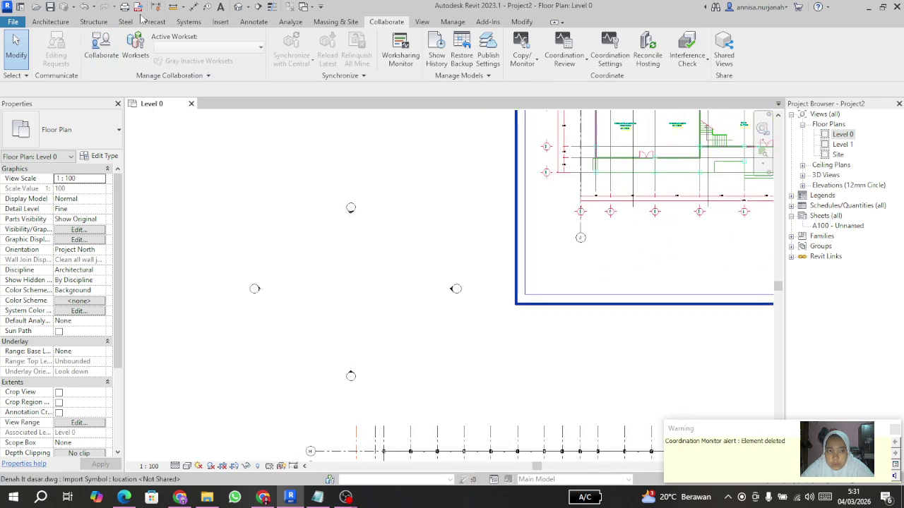
pyautogui.click(50, 22)
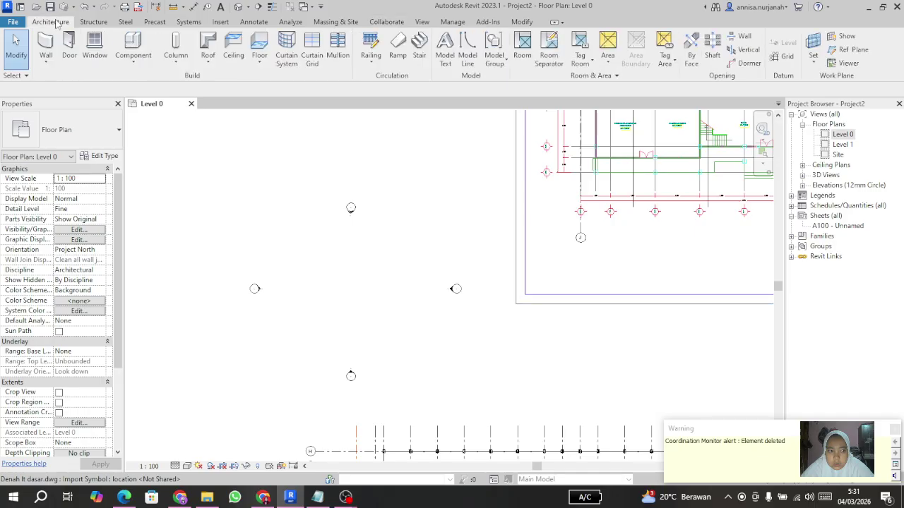
pyautogui.click(782, 56)
pyautogui.scroll(2, 250, 246)
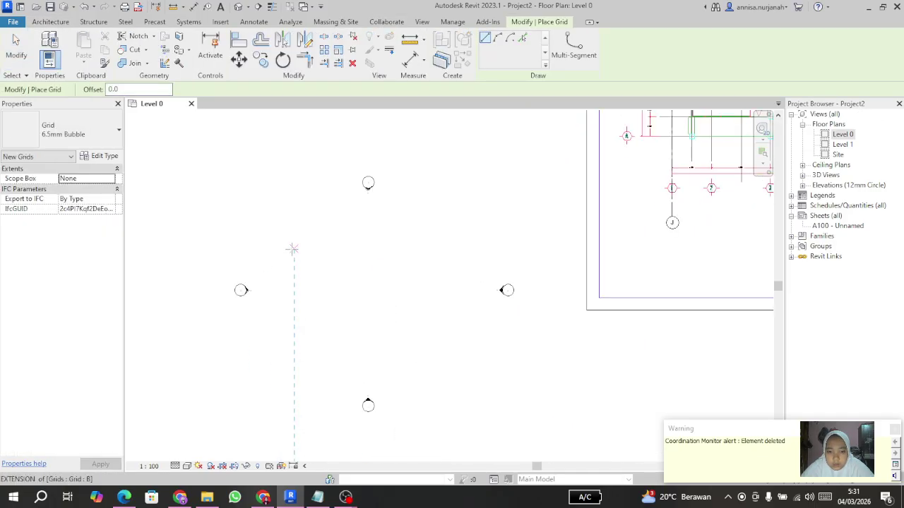
pyautogui.click(293, 249)
pyautogui.scroll(1, 400, 247)
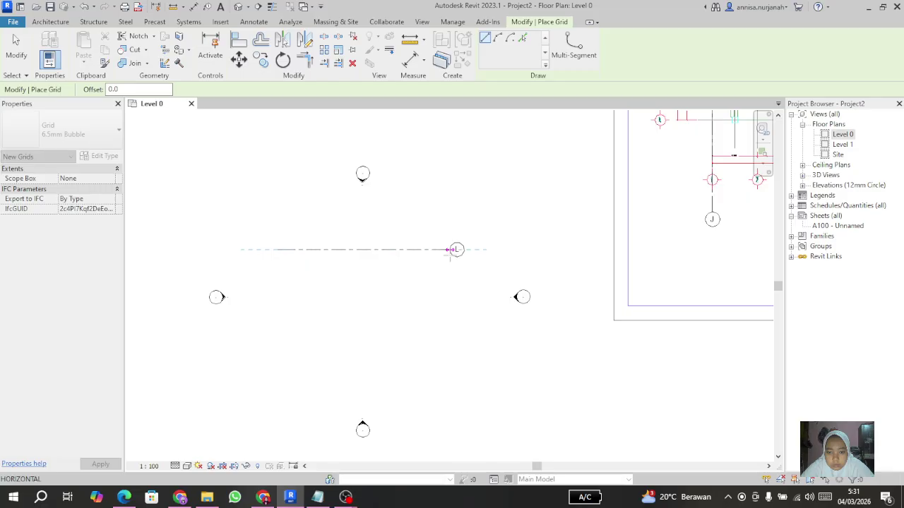
pyautogui.click(457, 249)
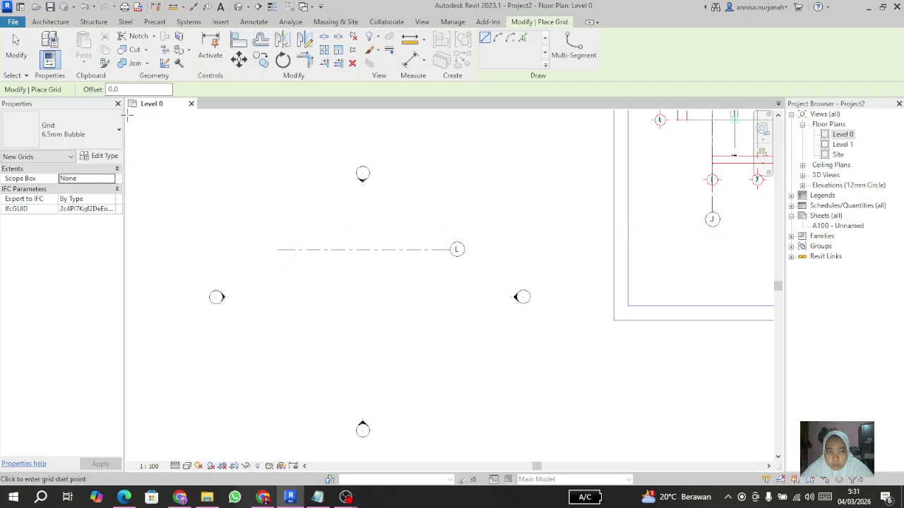
# - Rename the newly drawn horizontal grid as 1
pyautogui.click(29, 57)
pyautogui.doubleClick(456, 250)
pyautogui.write('1')
pyautogui.press('Return')
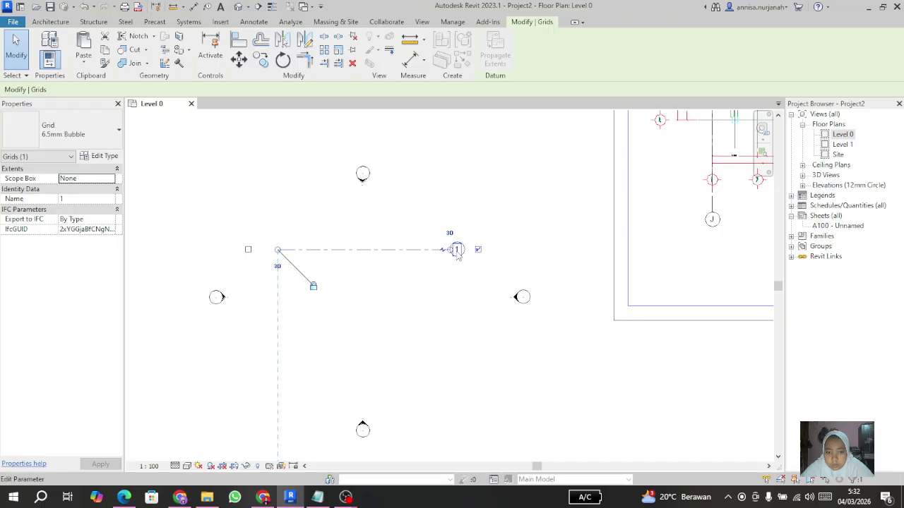
pyautogui.click(452, 300)
# - Copy horizontal grid 1 downward in multiple mode at successive spacings of 2000, 3000 and 3000
pyautogui.click(322, 256)
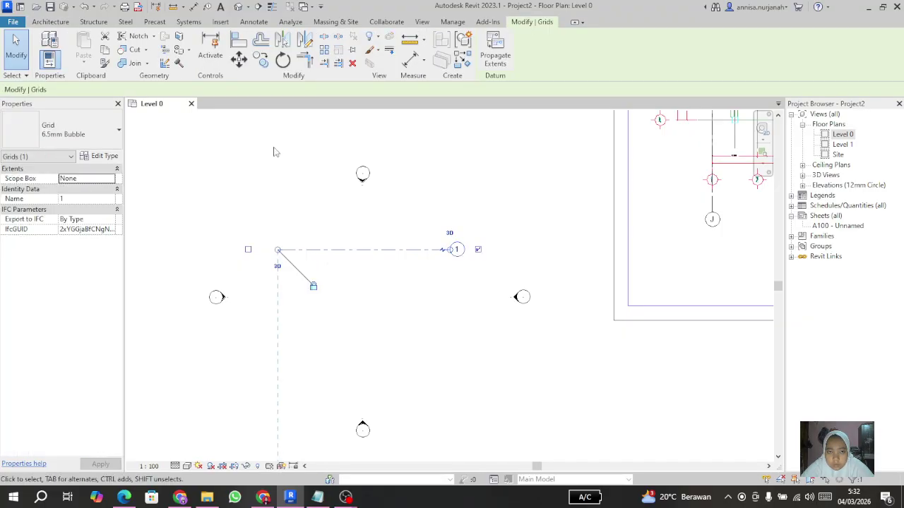
pyautogui.click(260, 60)
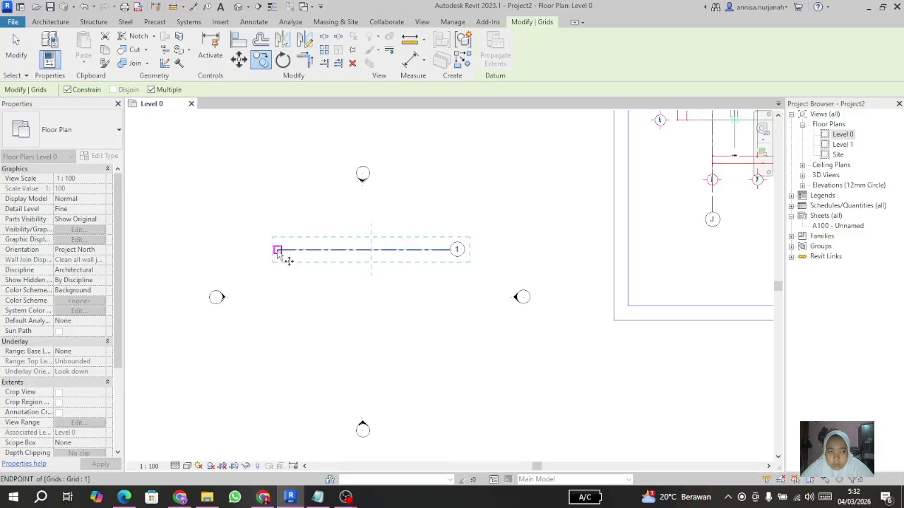
pyautogui.click(278, 251)
pyautogui.write('2')
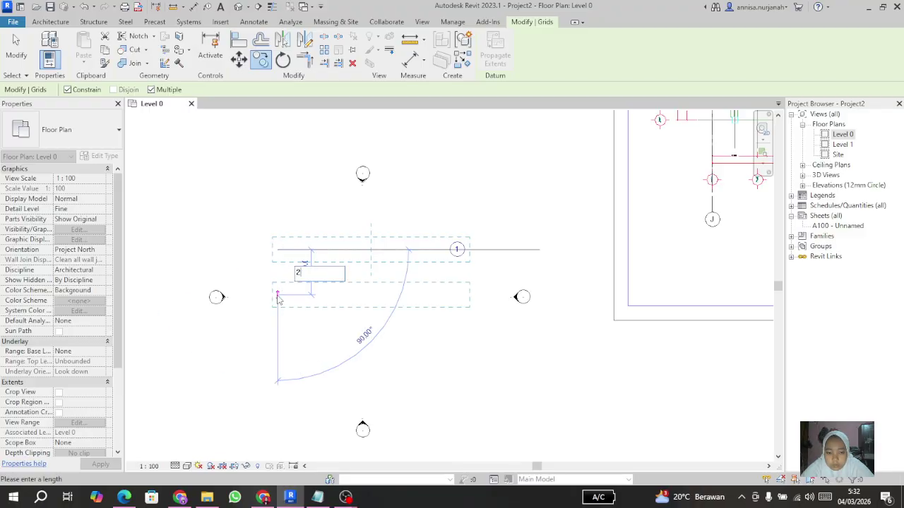
pyautogui.write('000')
pyautogui.press('Return')
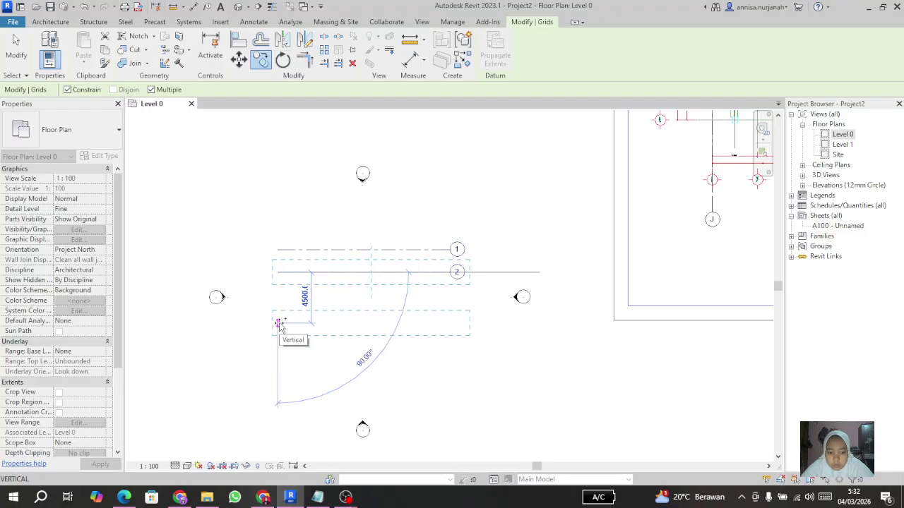
pyautogui.write('3000')
pyautogui.press('Return')
pyautogui.write('3000')
pyautogui.press('Return')
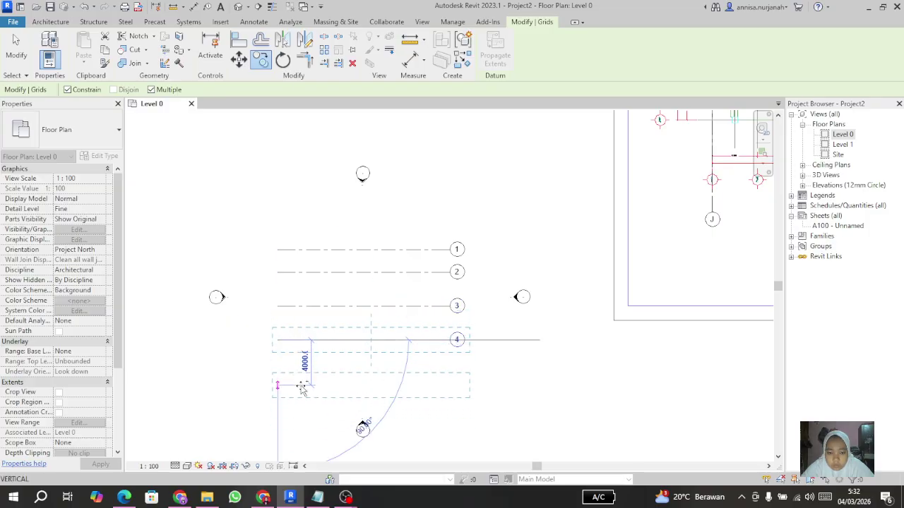
# - Add two more horizontal grid copies below grid 4 at spacings of 4000 and 2000, and end the copying
pyautogui.write('40')
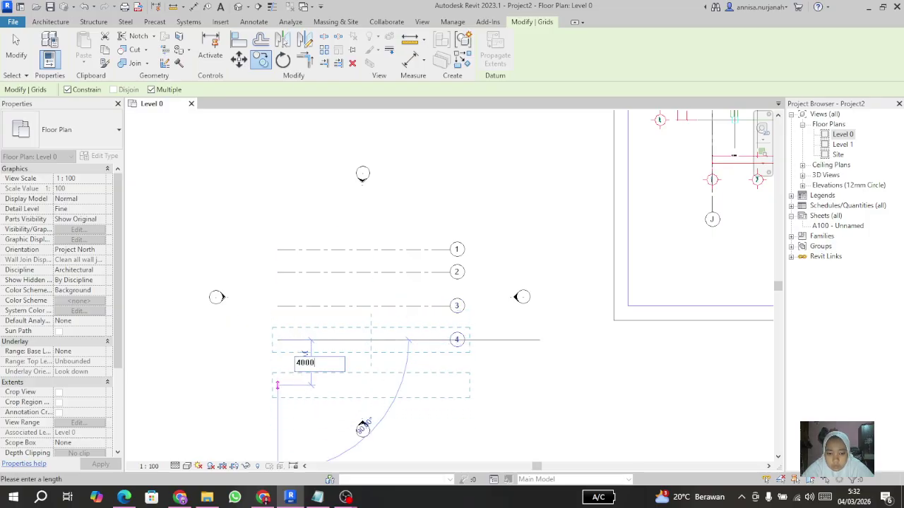
pyautogui.write('00')
pyautogui.press('Return')
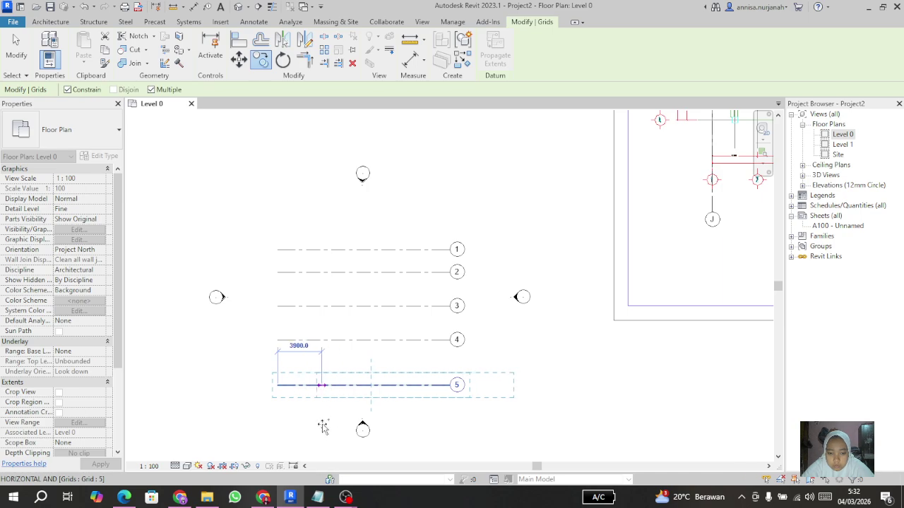
pyautogui.write('200')
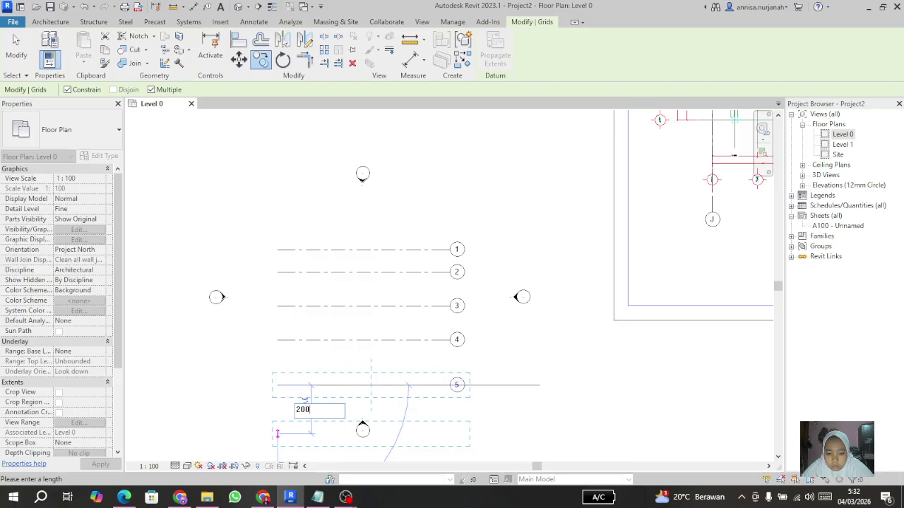
pyautogui.write('0')
pyautogui.press('Return')
pyautogui.press('Escape')
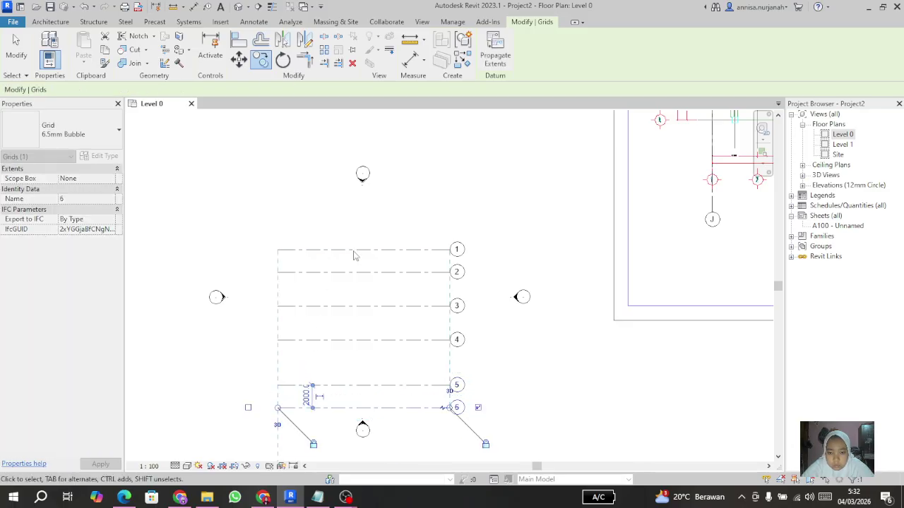
pyautogui.press('Escape')
# - Try to rename horizontal grid 1 as A
pyautogui.doubleClick(456, 249)
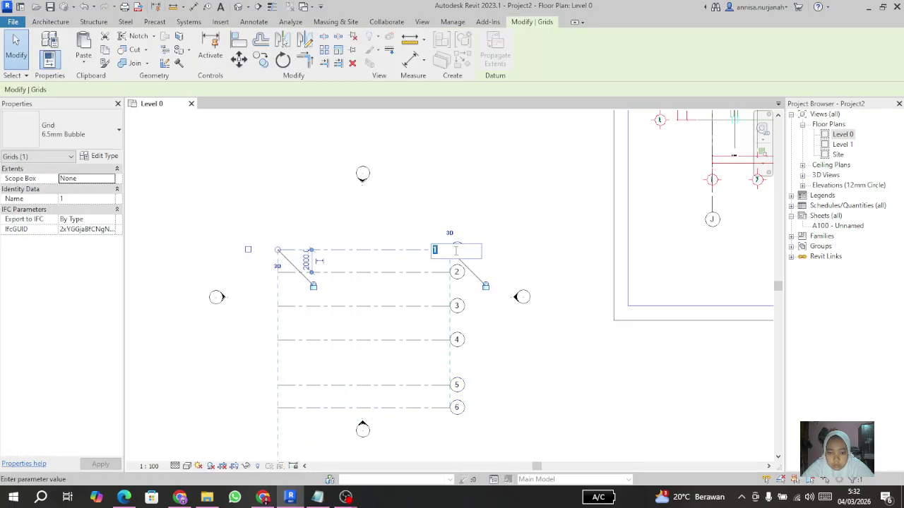
pyautogui.write('A')
pyautogui.press('Return')
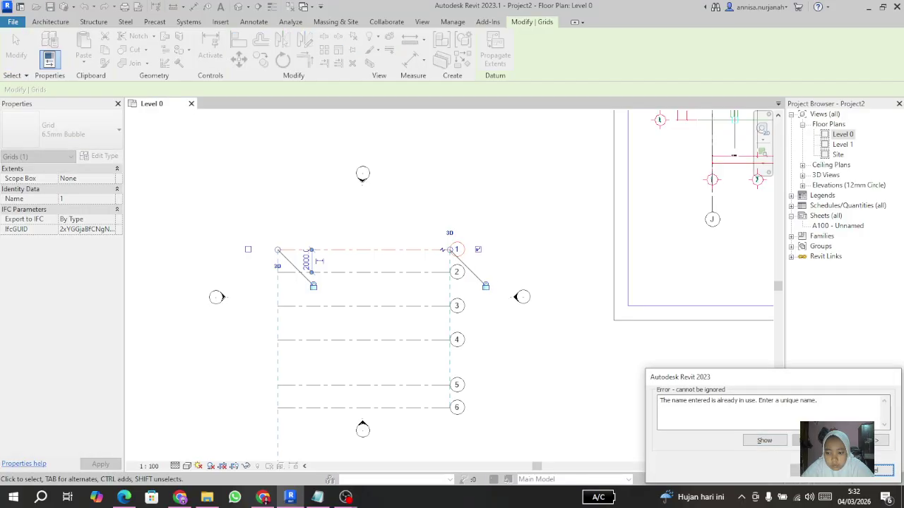
pyautogui.click(869, 440)
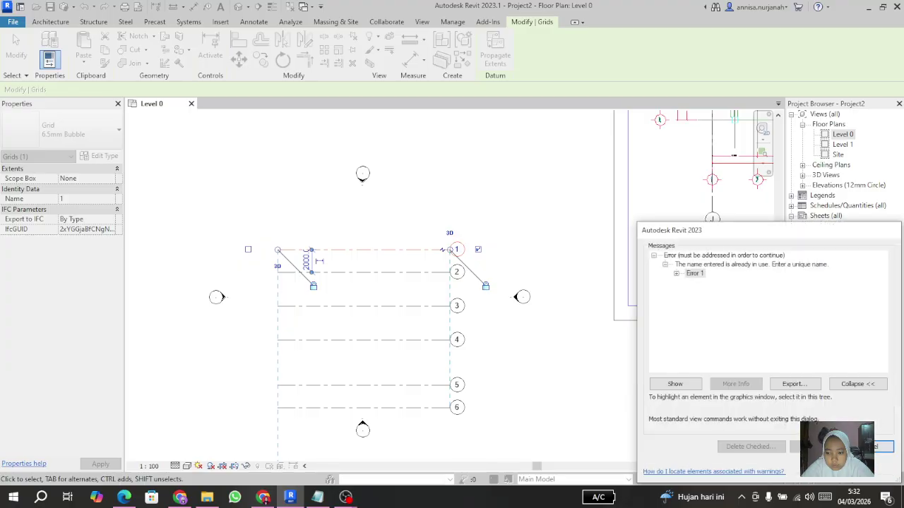
pyautogui.click(799, 386)
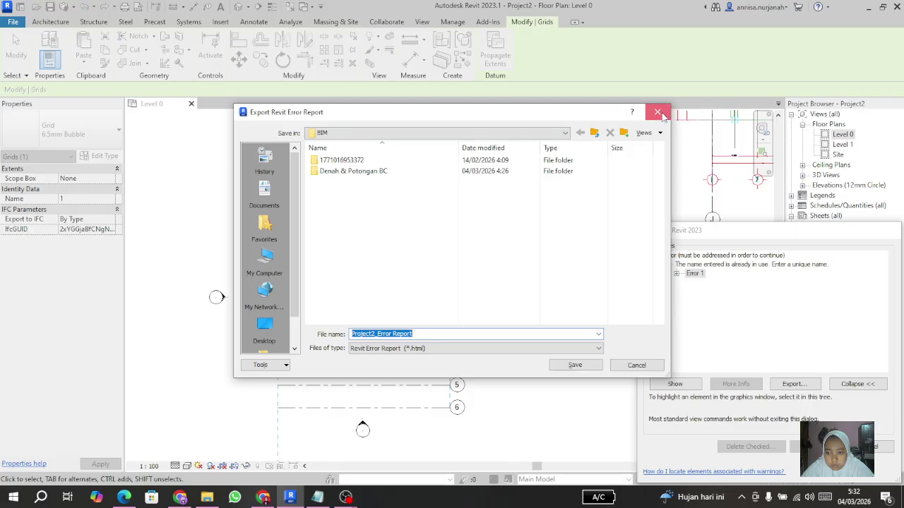
pyautogui.click(655, 112)
pyautogui.click(847, 446)
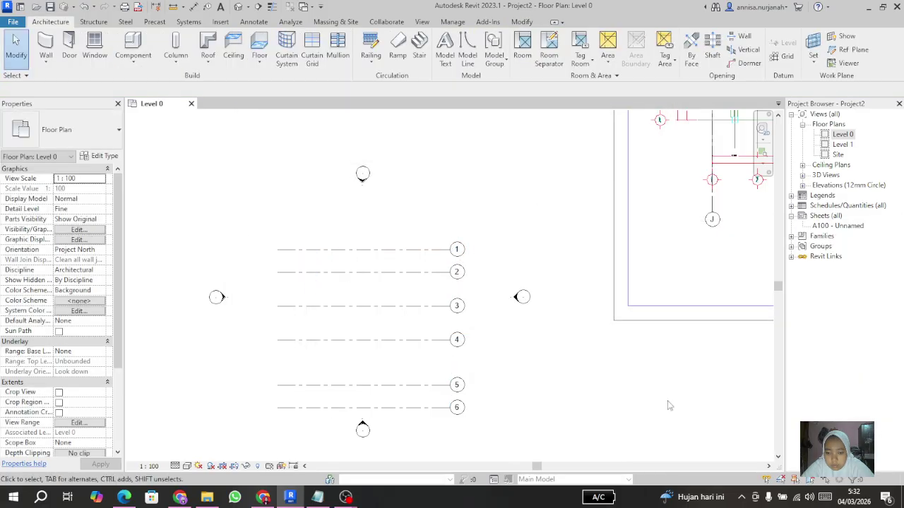
# - Draw a vertical grid from the bubble-free end of grid 1 down to just past grid 6
pyautogui.scroll(-2, 353, 228)
pyautogui.scroll(3, 322, 266)
pyautogui.scroll(1, 322, 267)
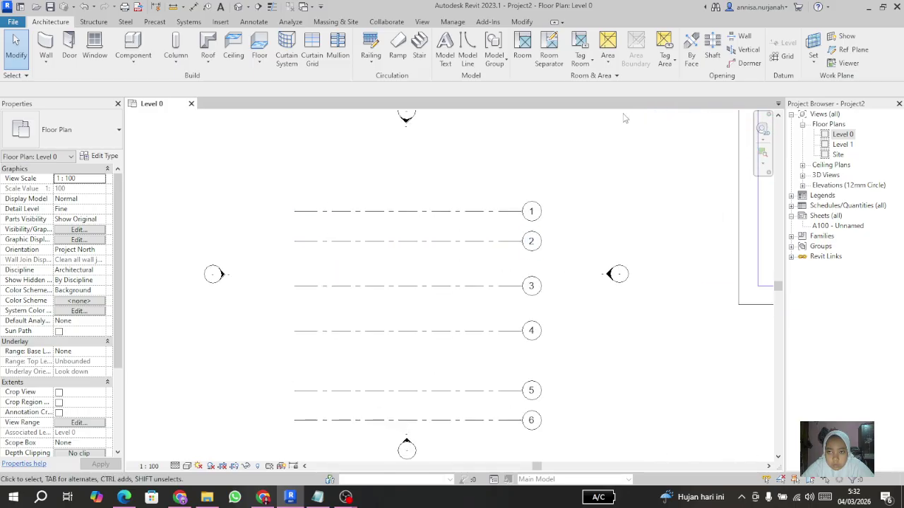
pyautogui.click(783, 56)
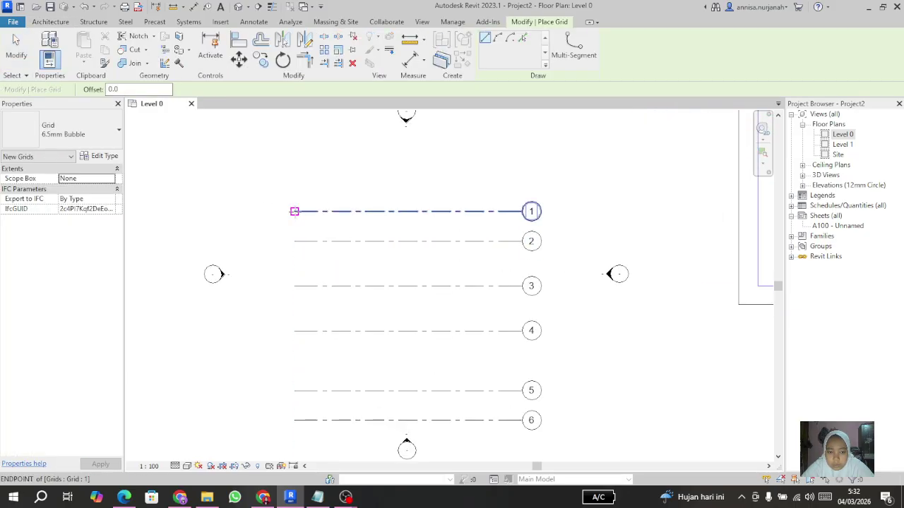
pyautogui.click(295, 210)
pyautogui.click(295, 429)
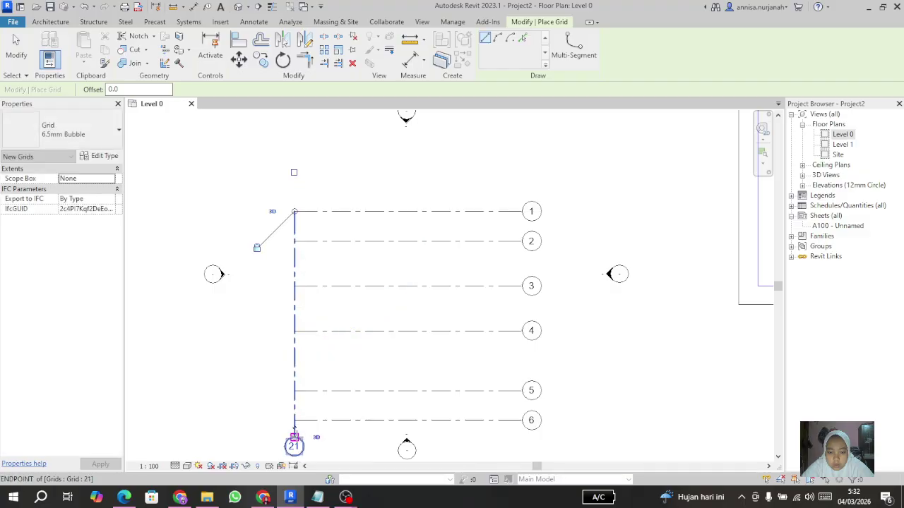
pyautogui.scroll(-1, 257, 248)
pyautogui.press('Escape')
pyautogui.press('Escape')
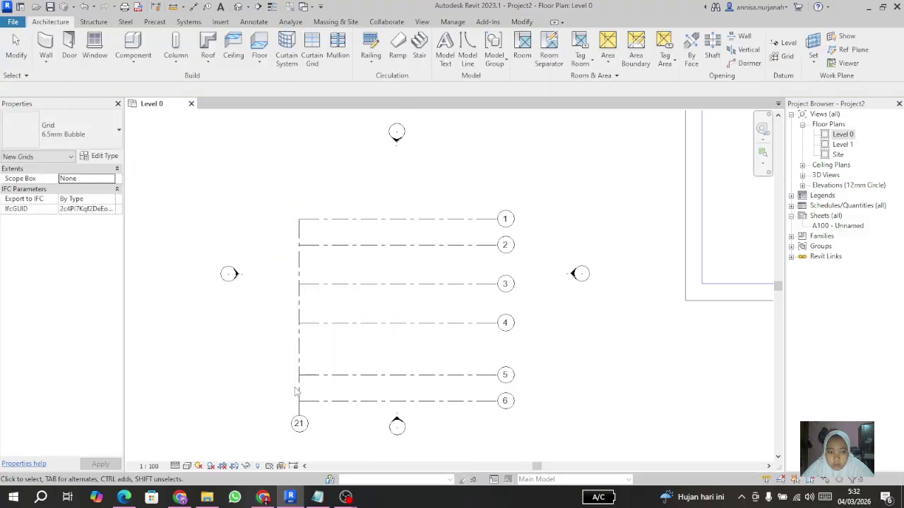
# - Try to rename the new vertical grid as A
pyautogui.click(302, 436)
pyautogui.click(300, 423)
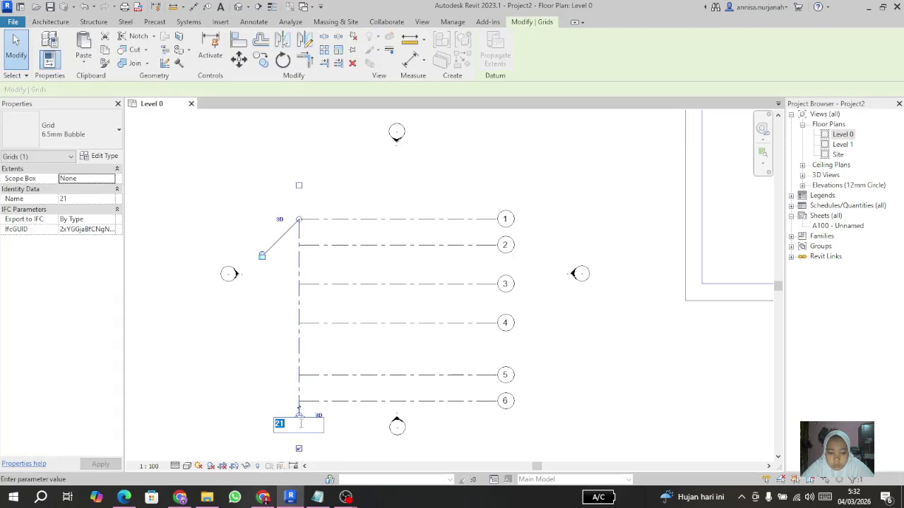
pyautogui.write('A')
pyautogui.press('Return')
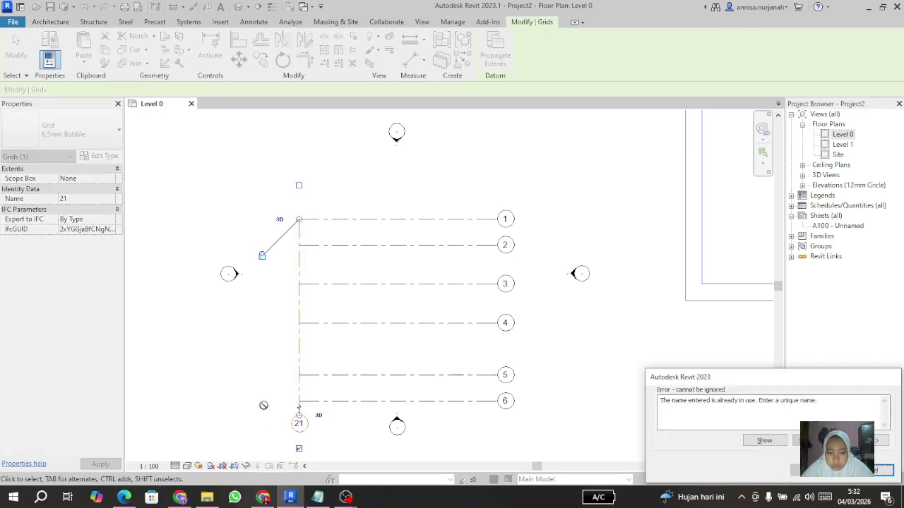
pyautogui.click(877, 470)
# - Copy the vertical grid 4000 to the right, starting from its upper endpoint on grid 1
pyautogui.click(306, 429)
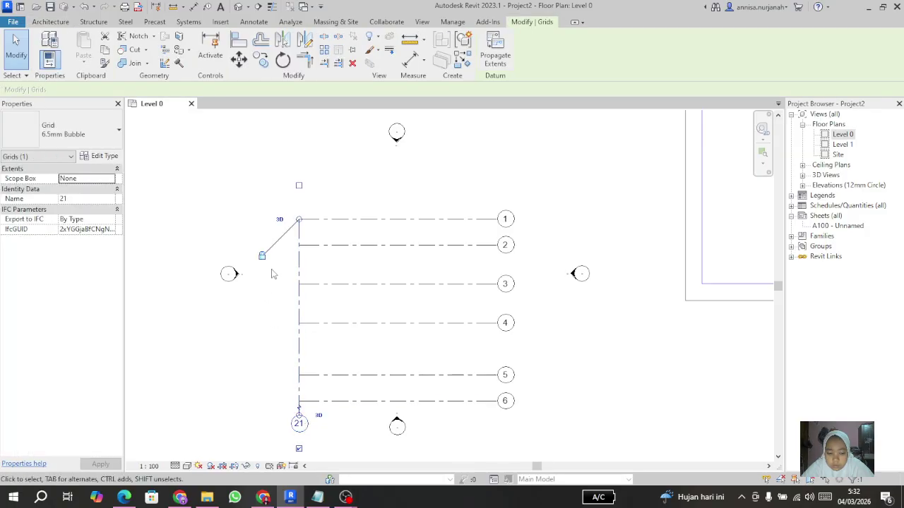
pyautogui.click(261, 59)
pyautogui.click(299, 220)
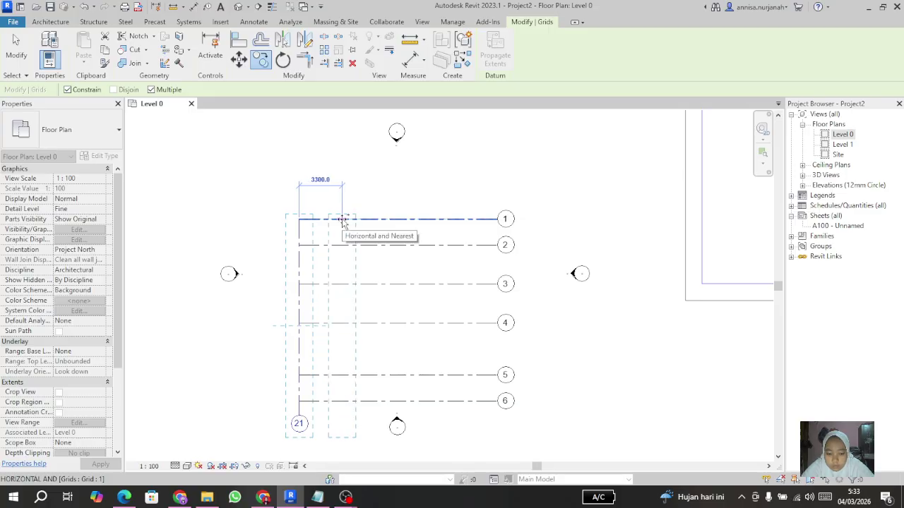
pyautogui.write('4000')
pyautogui.press('Return')
pyautogui.write('300')
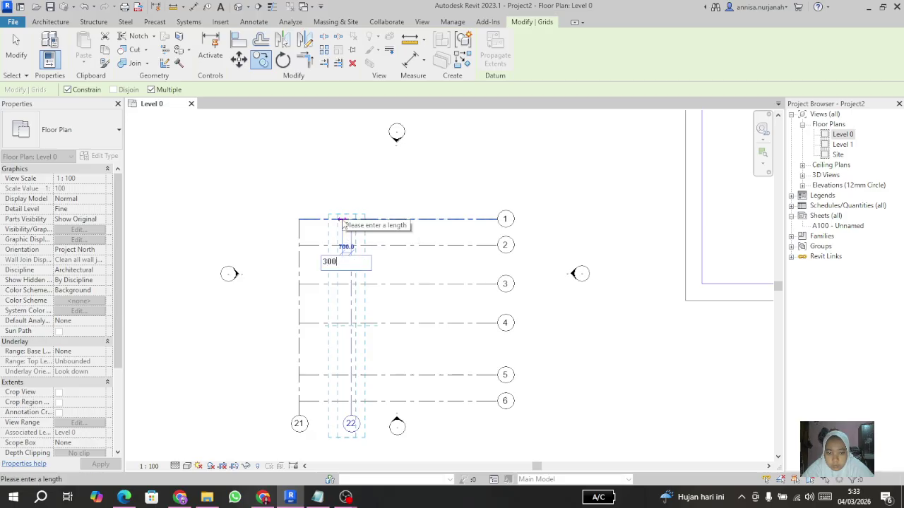
pyautogui.press('Return')
# - Copy vertical grid 22 from its upper endpoint 2000 to the right
pyautogui.click(351, 225)
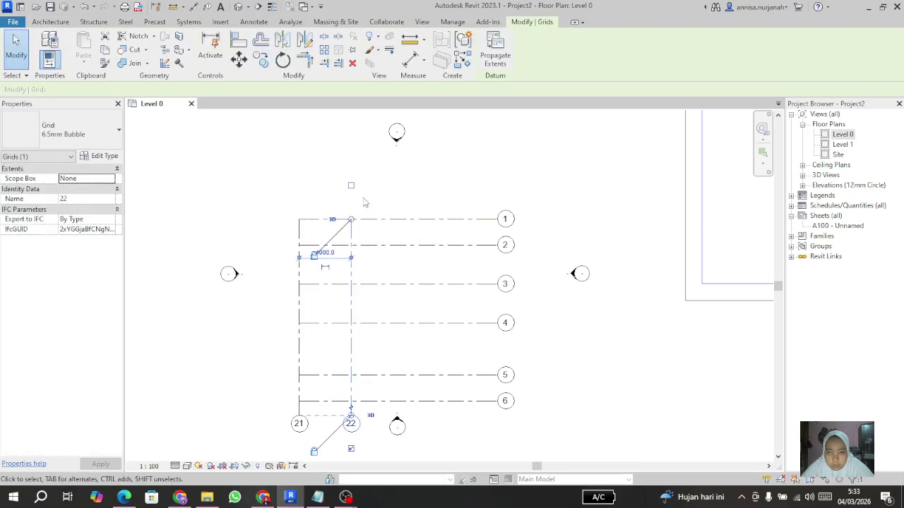
pyautogui.click(261, 60)
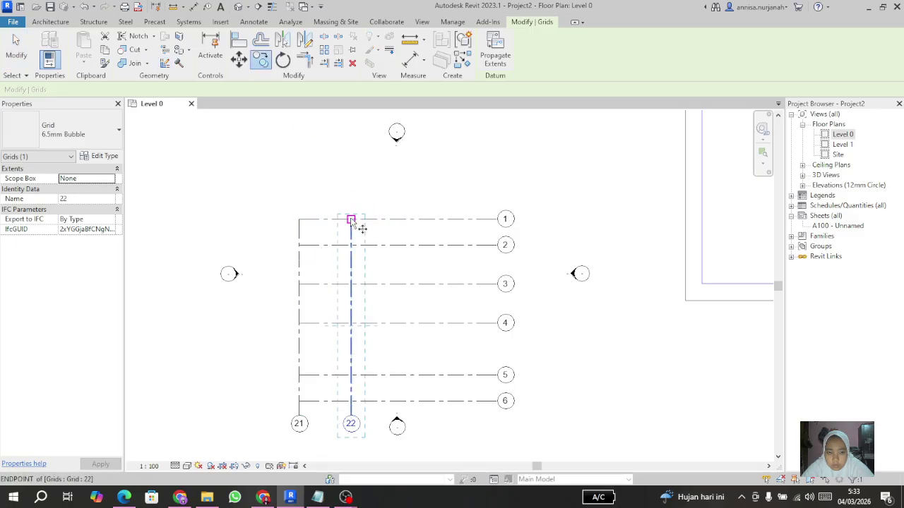
pyautogui.click(351, 219)
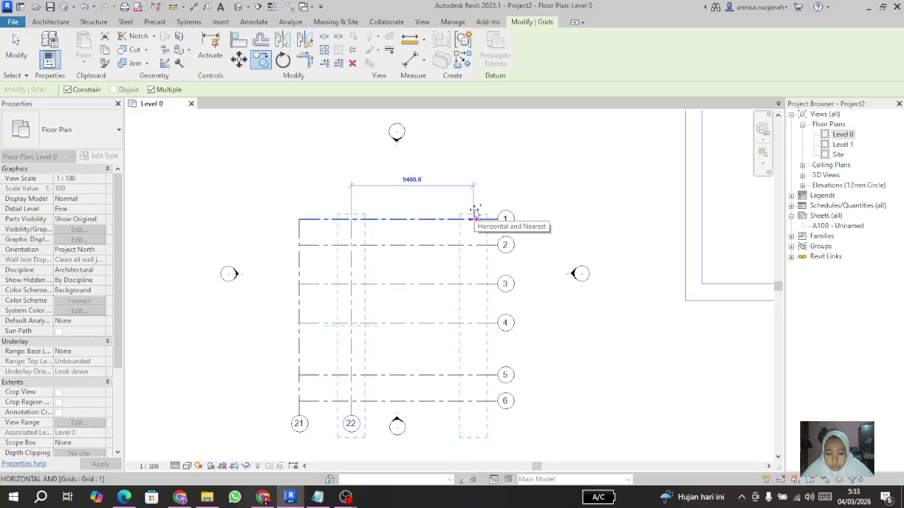
pyautogui.write('2000')
pyautogui.press('Return')
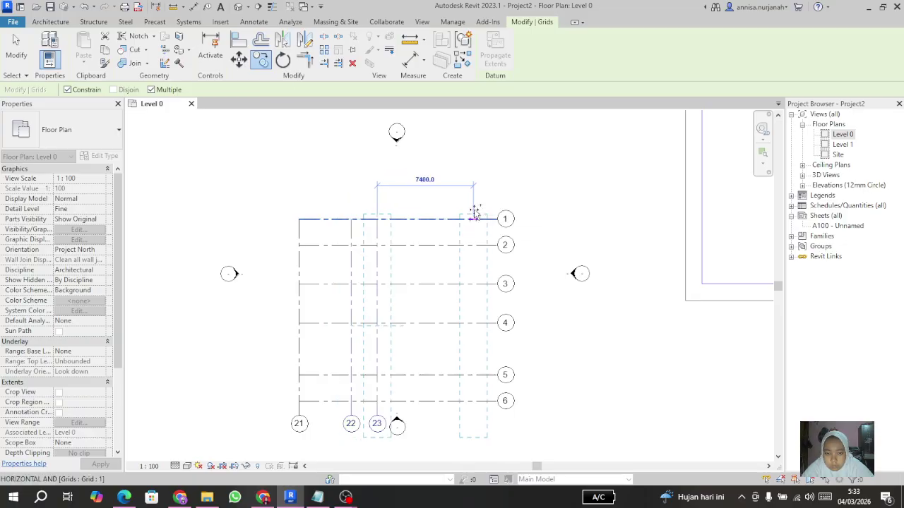
# - Add three more vertical grid copies to the right, each spaced 3000 from the previous one, and finish copying
pyautogui.write('3')
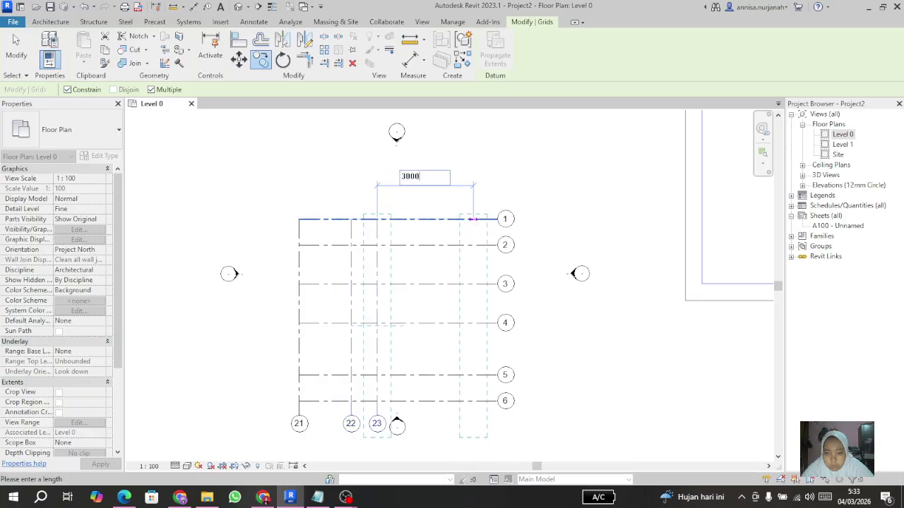
pyautogui.write('000')
pyautogui.press('Return')
pyautogui.write('30')
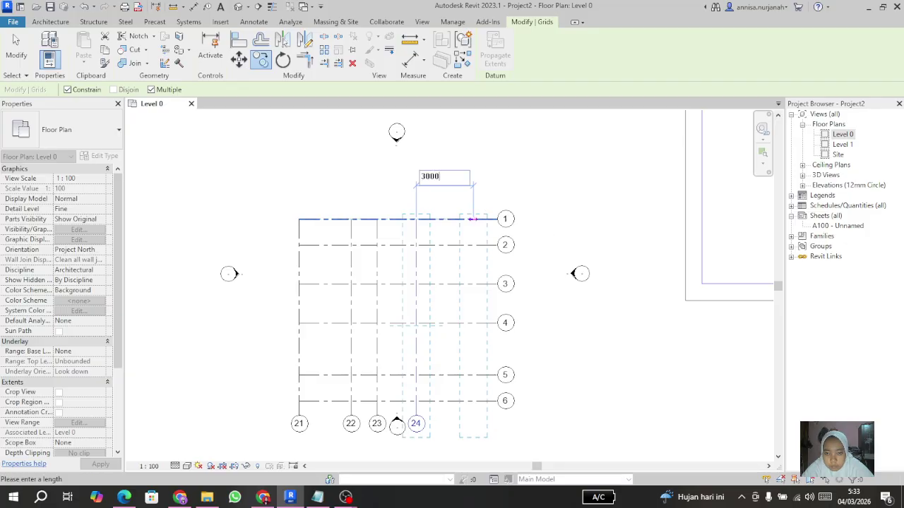
pyautogui.write('00')
pyautogui.press('Return')
pyautogui.write('300')
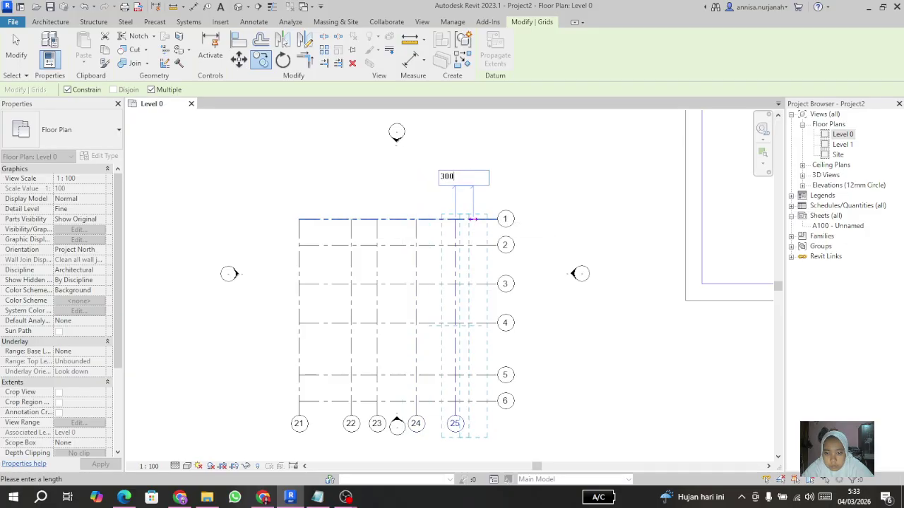
pyautogui.write('0')
pyautogui.press('Return')
pyautogui.press('Escape')
pyautogui.press('Escape')
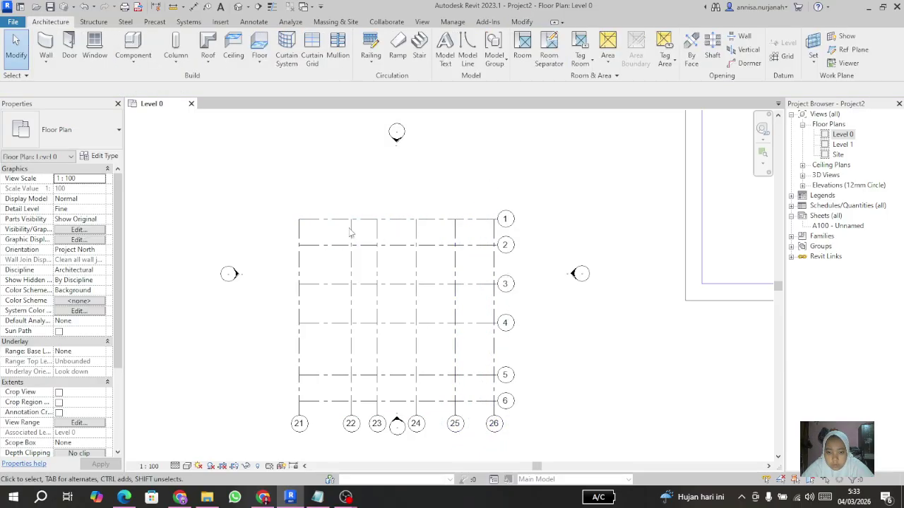
pyautogui.scroll(-1, 380, 198)
pyautogui.scroll(2, 387, 236)
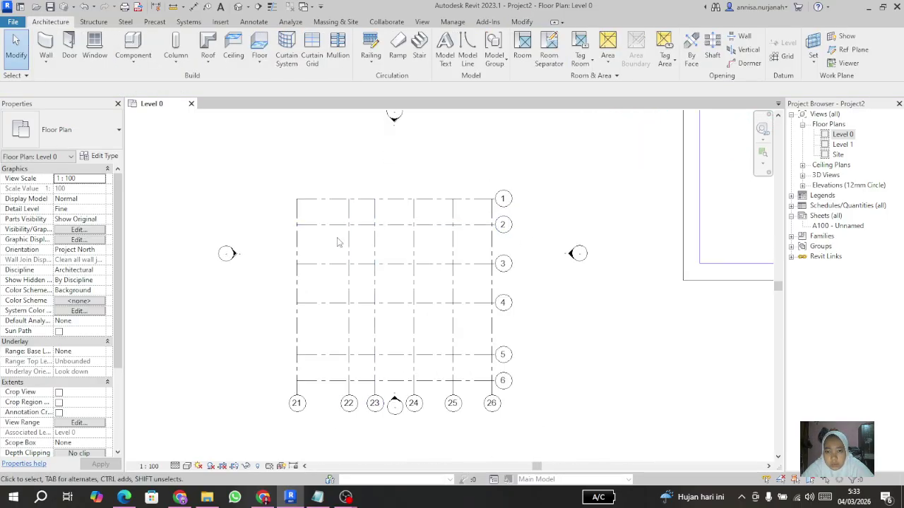
pyautogui.scroll(2, 415, 272)
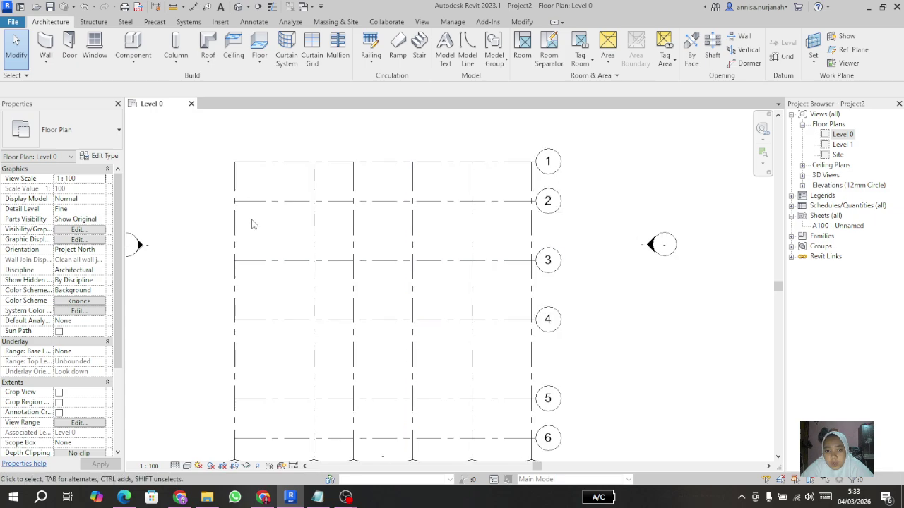
pyautogui.scroll(-1, 256, 204)
pyautogui.scroll(1, 253, 176)
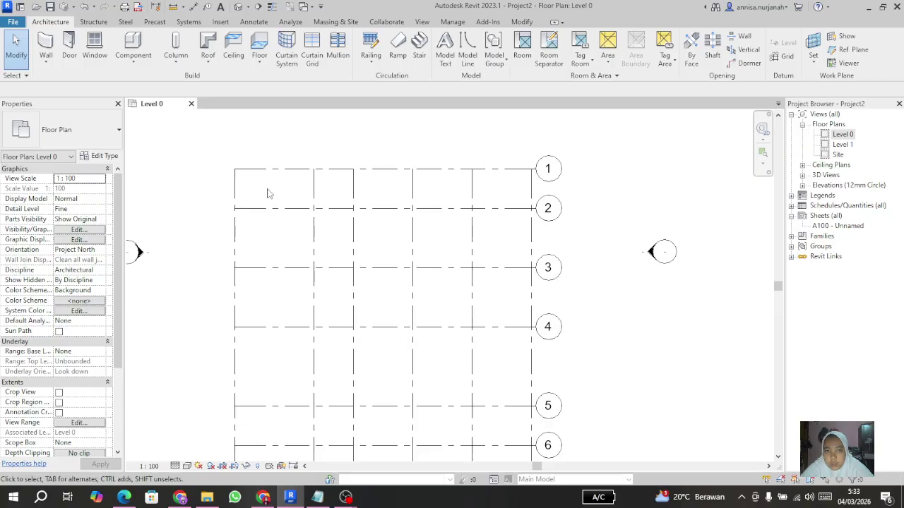
pyautogui.scroll(-1, 311, 208)
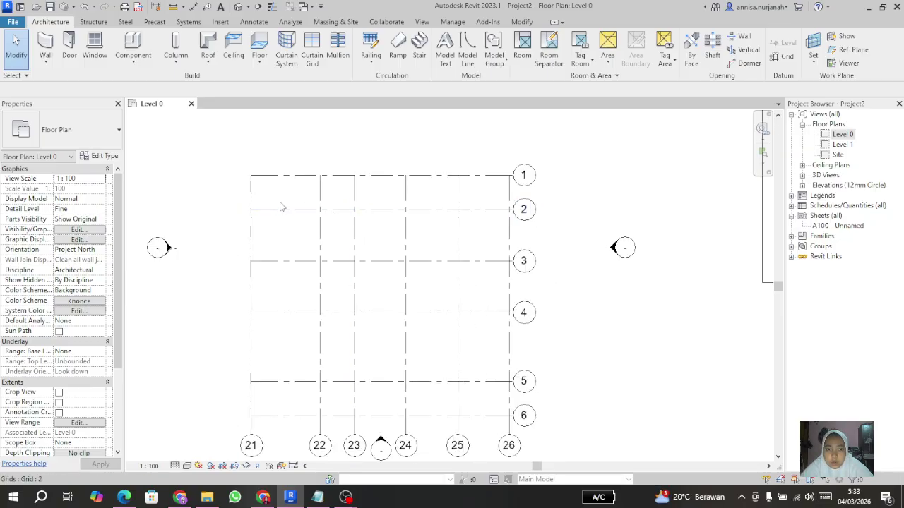
pyautogui.scroll(2, 236, 172)
pyautogui.scroll(-1, 262, 162)
pyautogui.scroll(1, 262, 171)
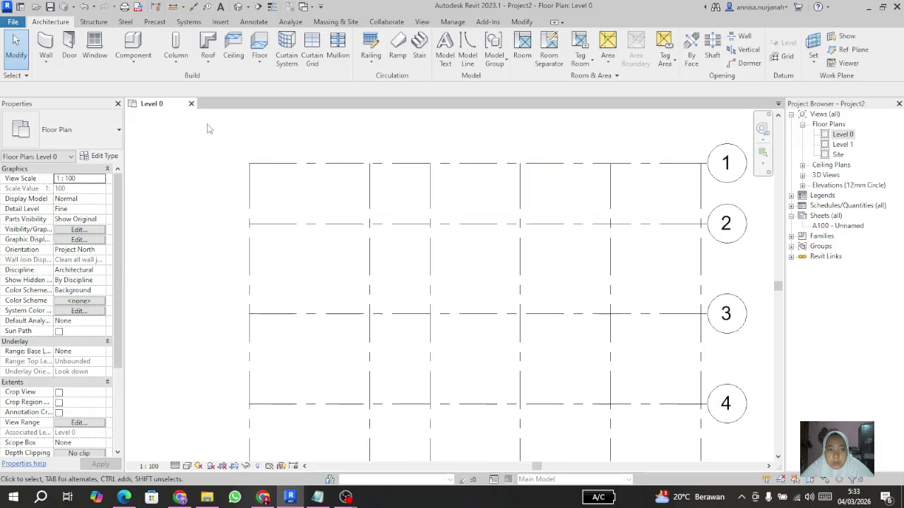
# - Place a vertical UC305x305x97 structural column at the intersection of grids 1 and 21
pyautogui.click(176, 46)
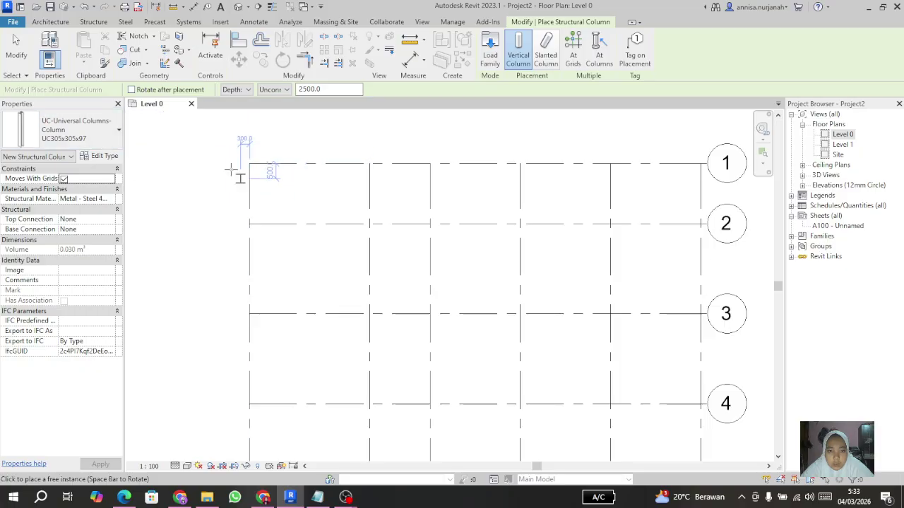
pyautogui.scroll(1, 240, 164)
pyautogui.scroll(1, 235, 163)
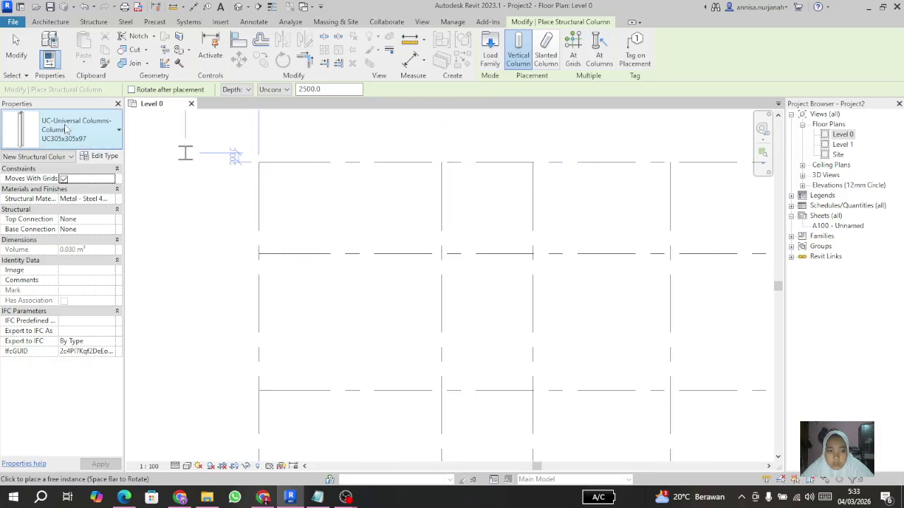
pyautogui.click(98, 131)
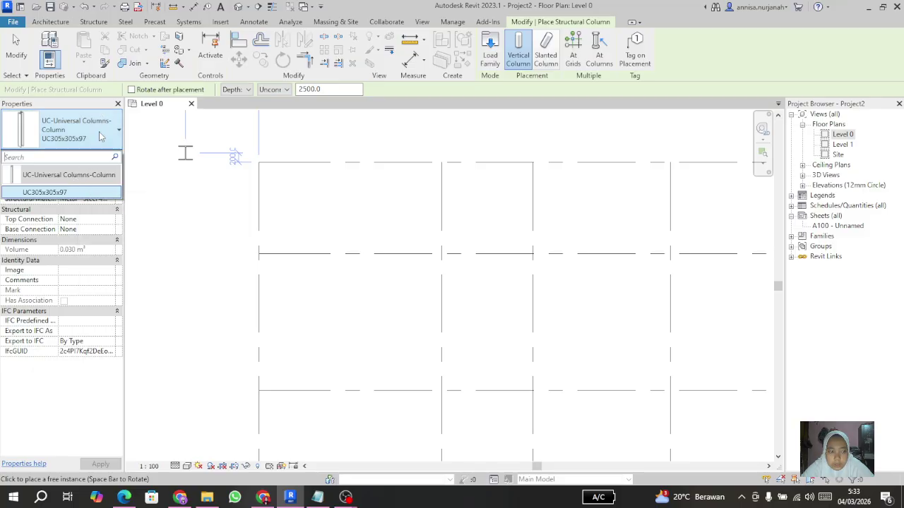
pyautogui.click(86, 192)
pyautogui.scroll(2, 262, 187)
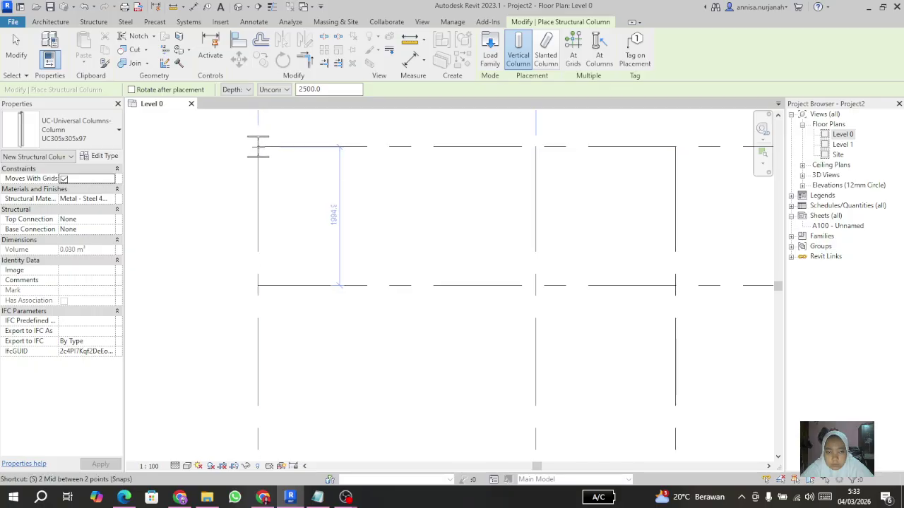
pyautogui.scroll(-1, 248, 180)
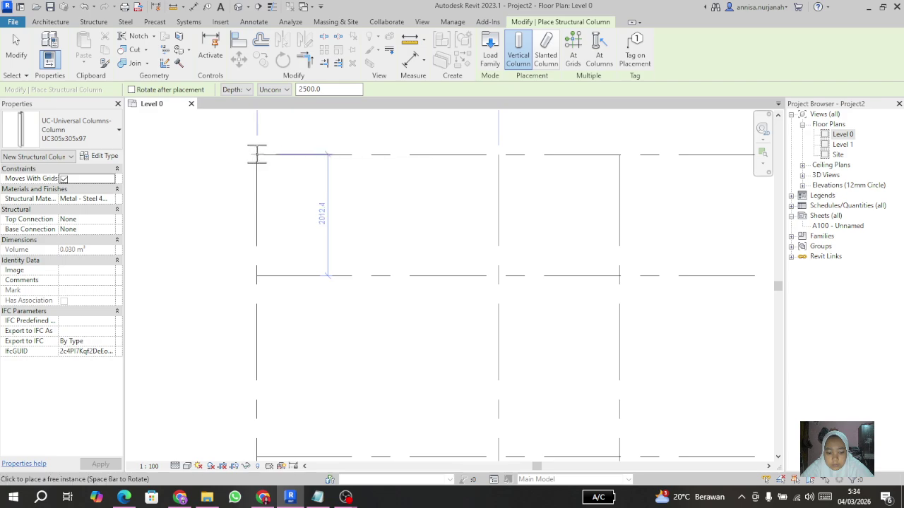
pyautogui.scroll(-1, 257, 154)
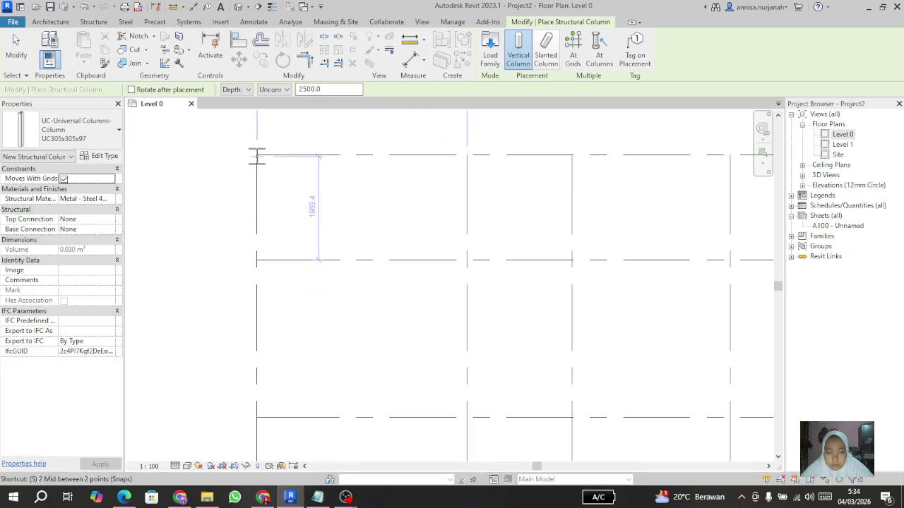
pyautogui.click(258, 154)
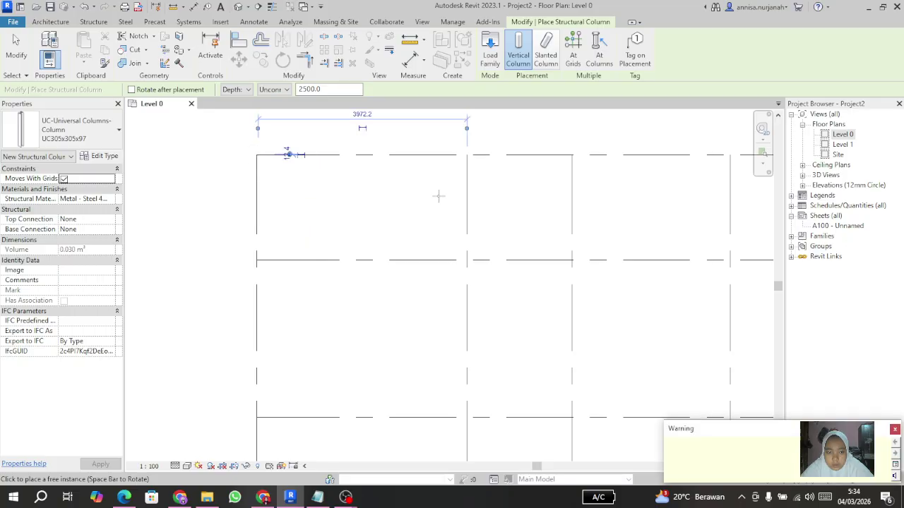
pyautogui.scroll(-1, 417, 196)
pyautogui.scroll(2, 516, 168)
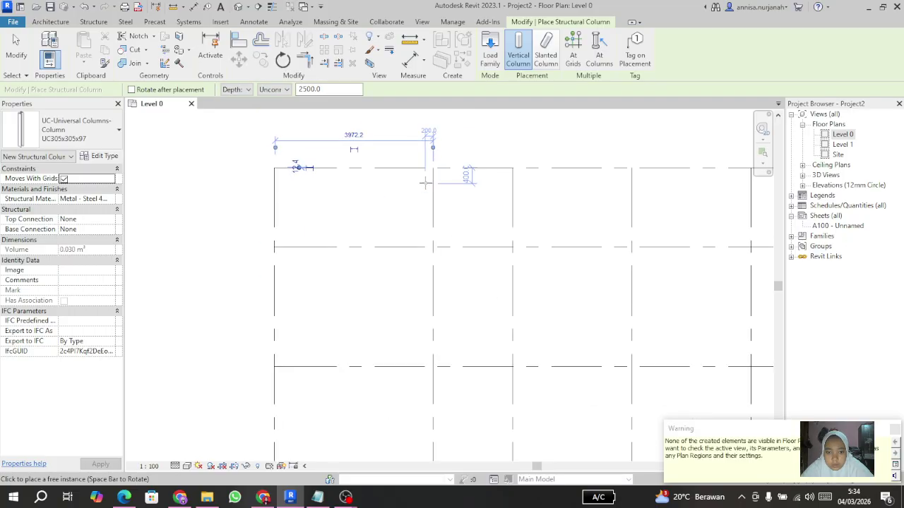
pyautogui.scroll(-2, 421, 171)
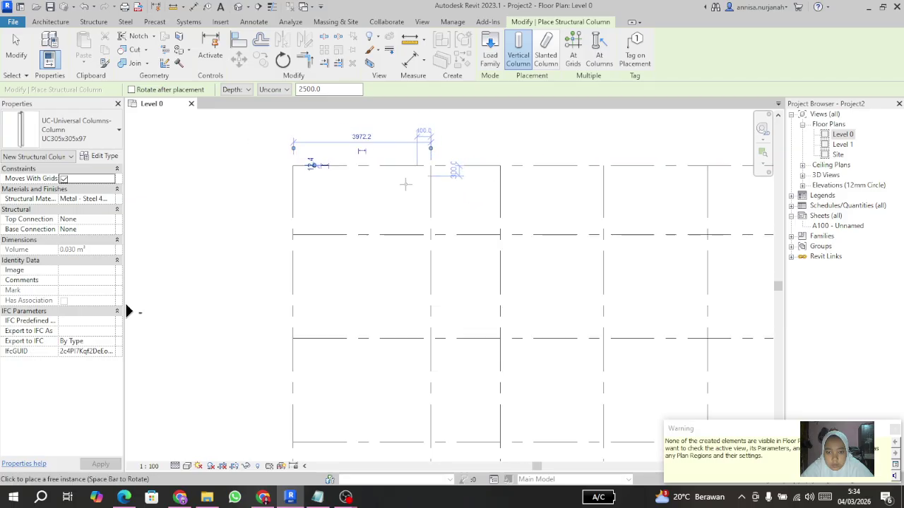
pyautogui.press('Escape')
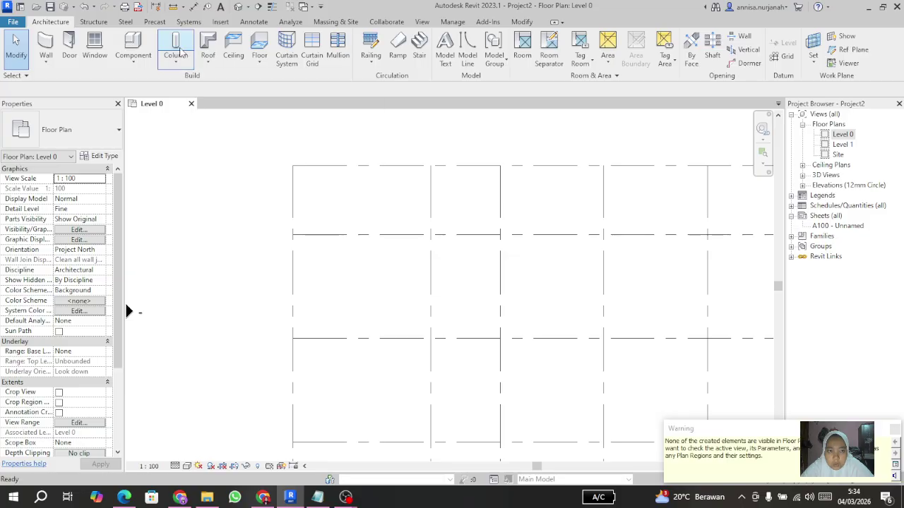
# - Place UC305x305x97 structural columns at all intersections of horizontal grids 1 to 6 and vertical grids 21 to 26
pyautogui.click(181, 51)
pyautogui.scroll(-3, 239, 165)
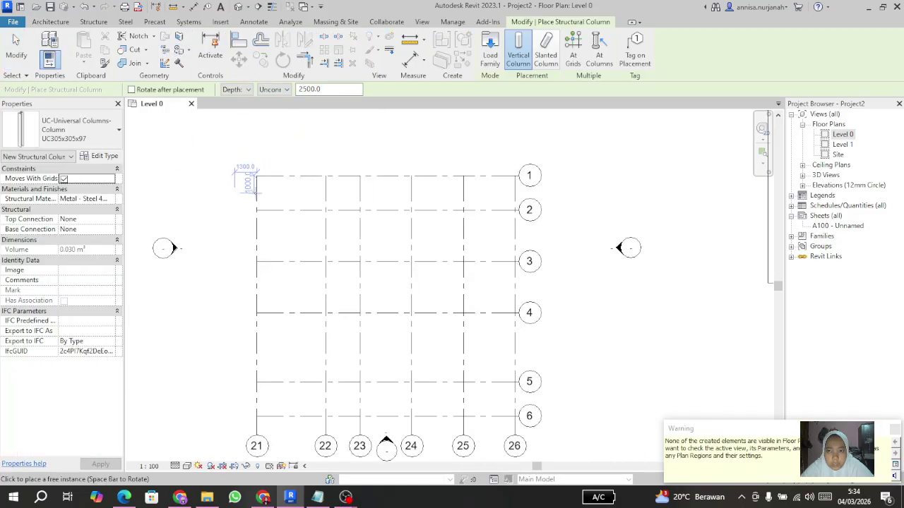
pyautogui.click(572, 53)
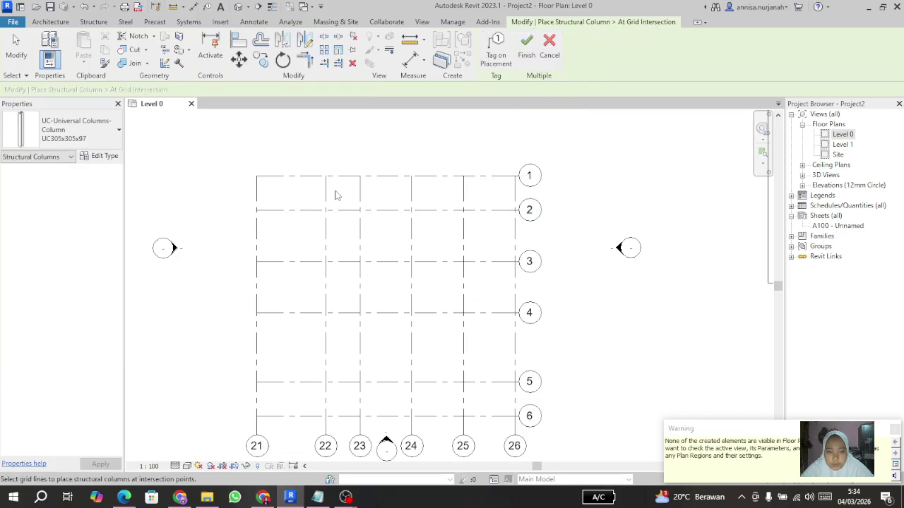
pyautogui.scroll(-1, 337, 187)
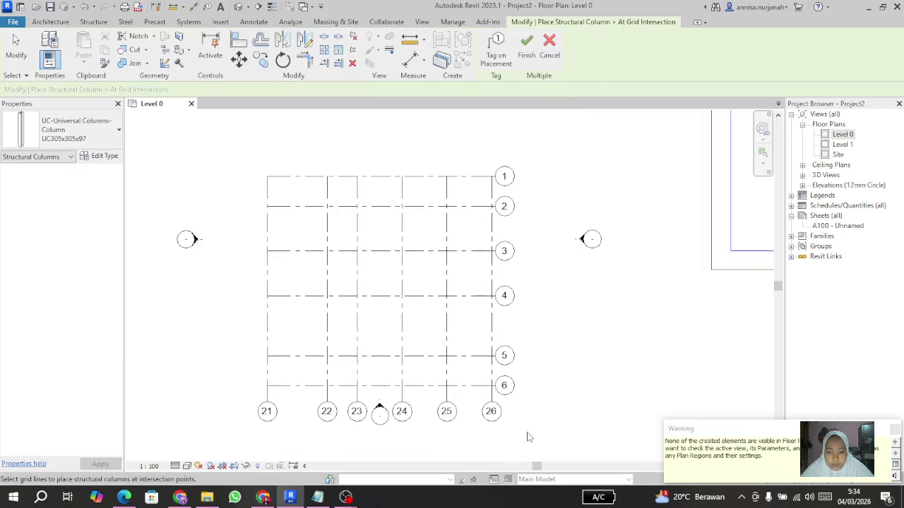
pyautogui.moveTo(534, 430); pyautogui.dragTo(247, 155)
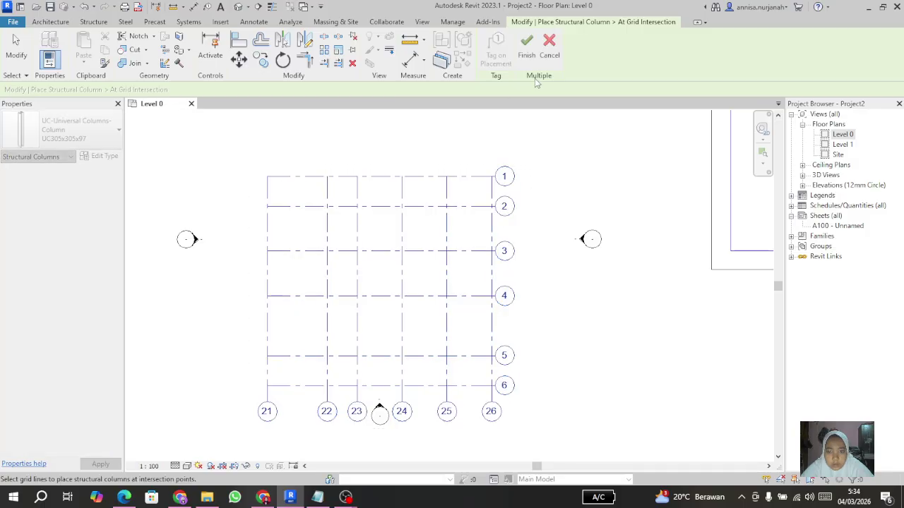
pyautogui.click(526, 51)
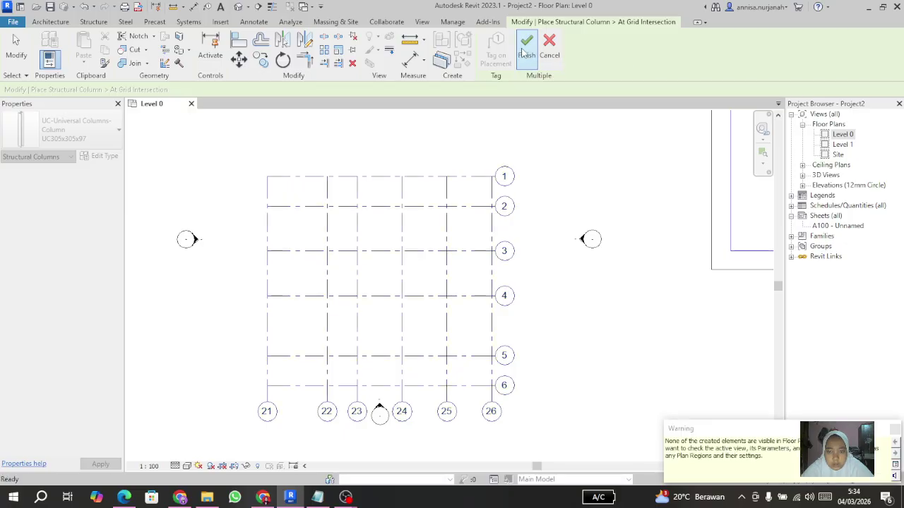
pyautogui.scroll(4, 317, 186)
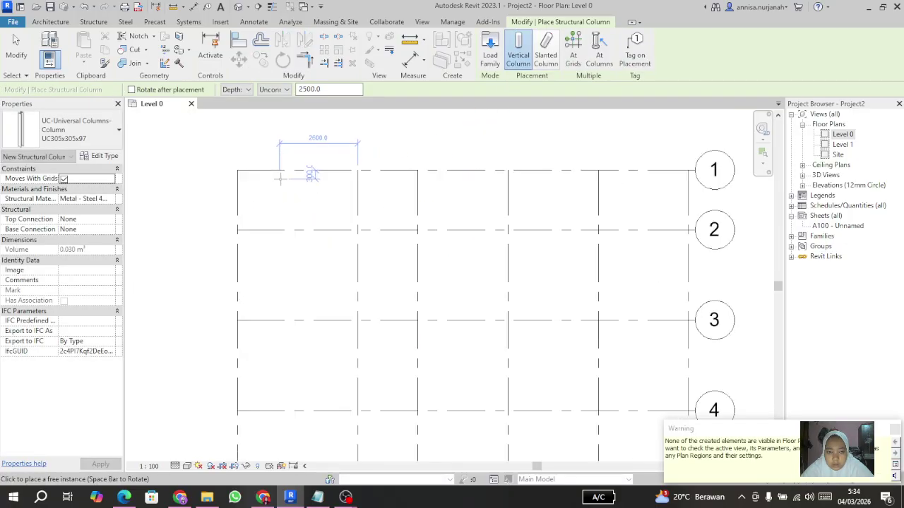
pyautogui.scroll(-3, 276, 179)
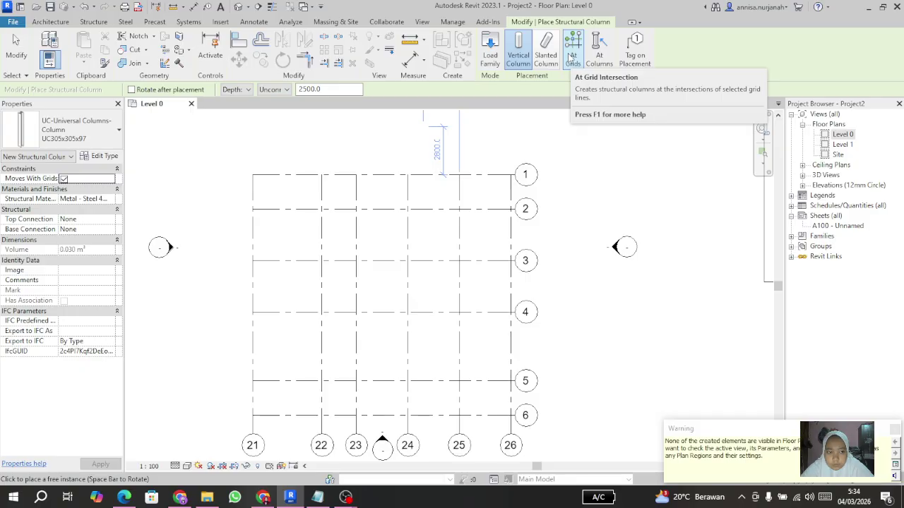
# - Place structural columns at the intersections of horizontal grids 1 and 2 with vertical grids 21 to 23
pyautogui.click(572, 57)
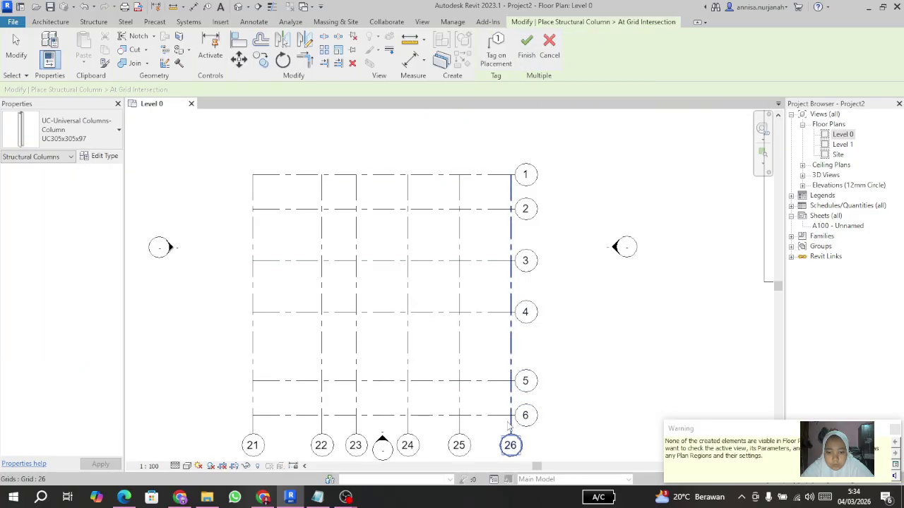
pyautogui.moveTo(518, 428); pyautogui.dragTo(307, 259)
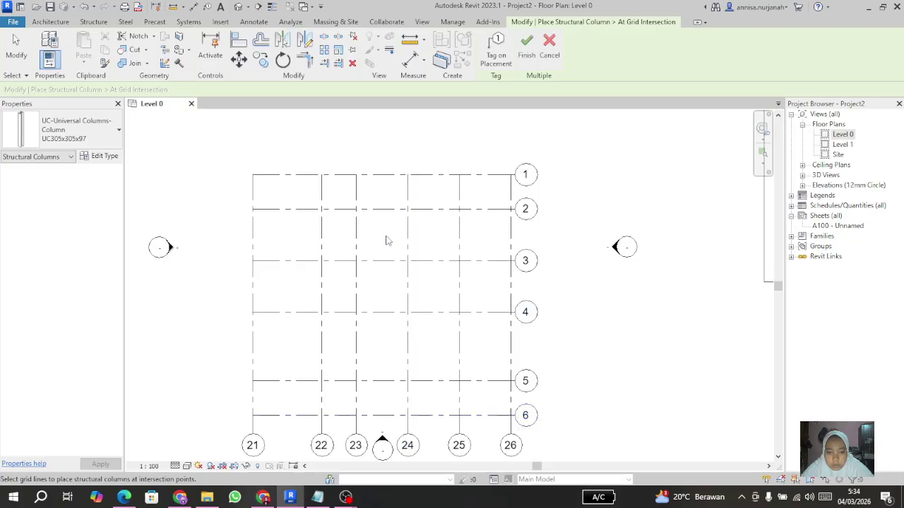
pyautogui.moveTo(371, 217); pyautogui.dragTo(228, 162)
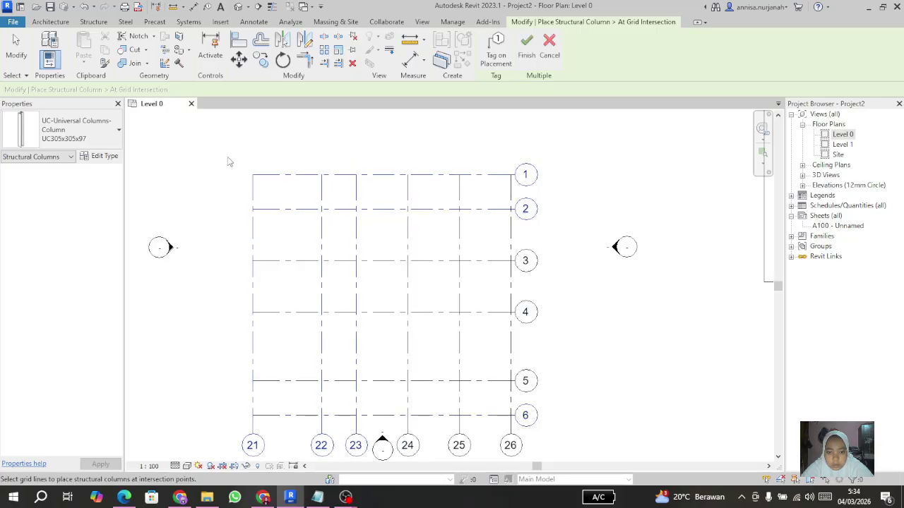
pyautogui.click(526, 46)
pyautogui.scroll(5, 255, 175)
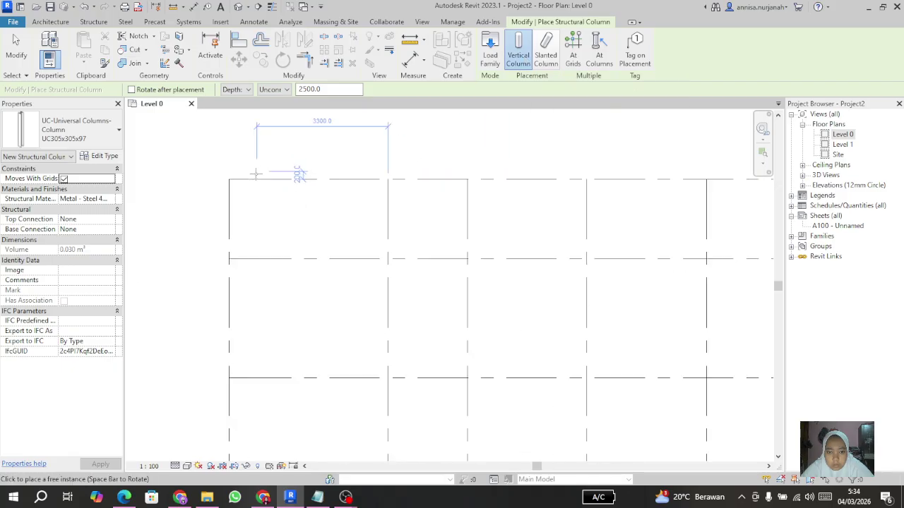
pyautogui.scroll(-5, 255, 176)
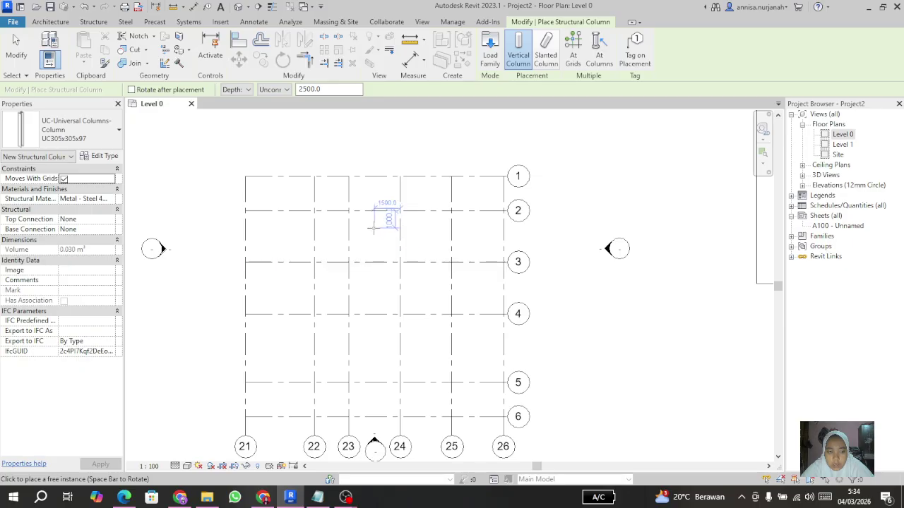
# - Leave structural column placement and examine the new grid alongside the linked plans on Level 0
pyautogui.press('Escape')
pyautogui.press('Escape')
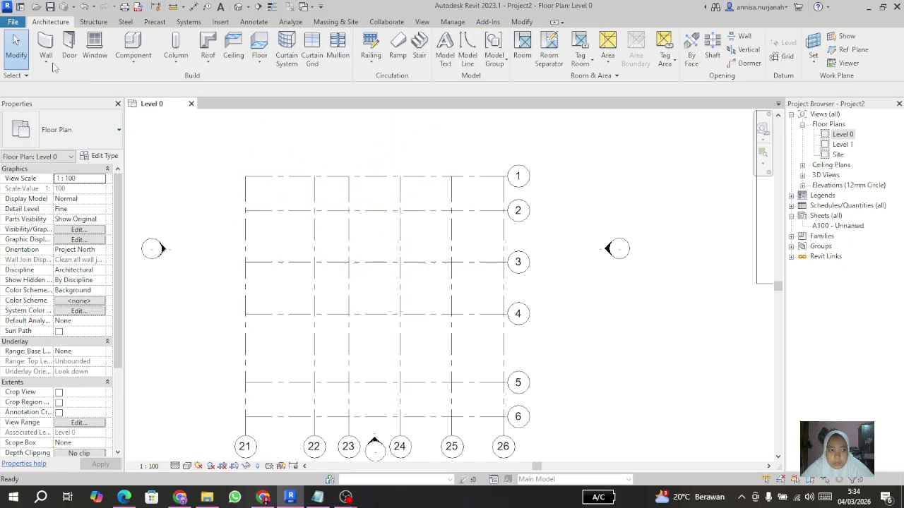
pyautogui.scroll(-8, 318, 201)
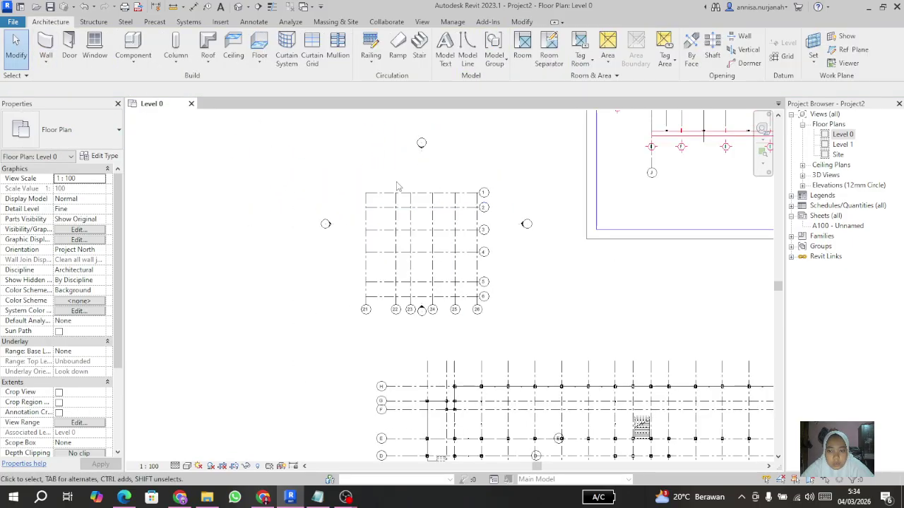
pyautogui.scroll(-1, 441, 299)
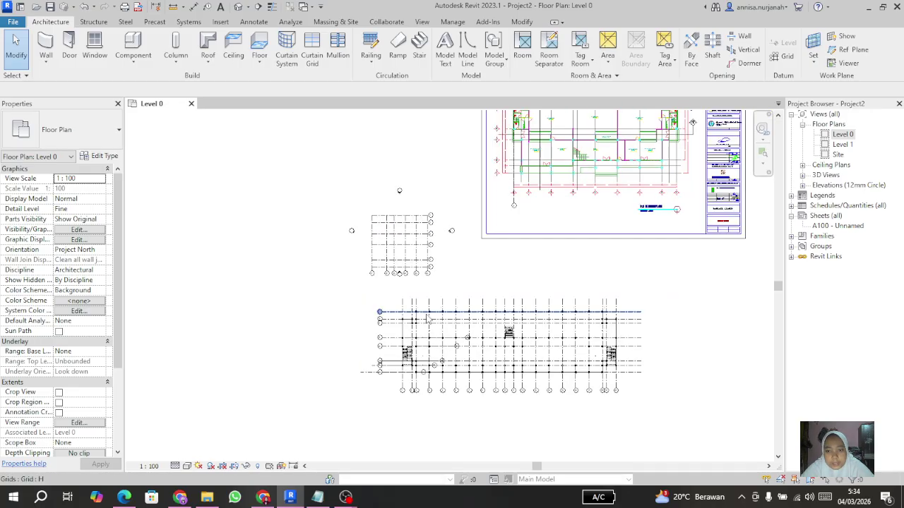
pyautogui.scroll(5, 416, 198)
pyautogui.scroll(-3, 300, 264)
pyautogui.scroll(2, 296, 271)
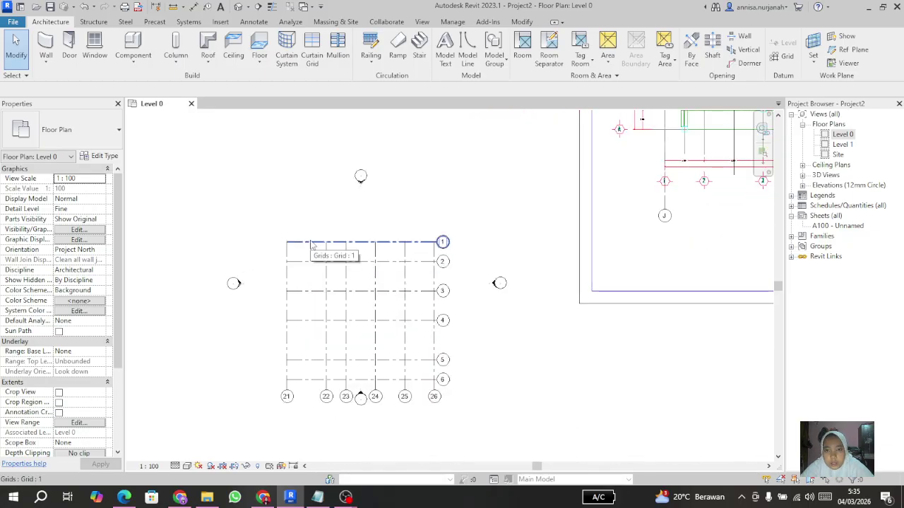
pyautogui.scroll(-5, 312, 245)
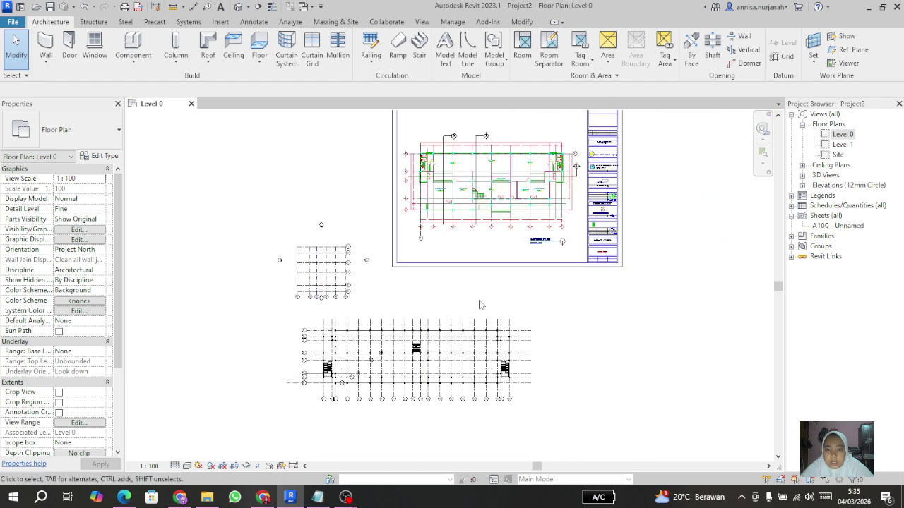
pyautogui.scroll(2, 355, 331)
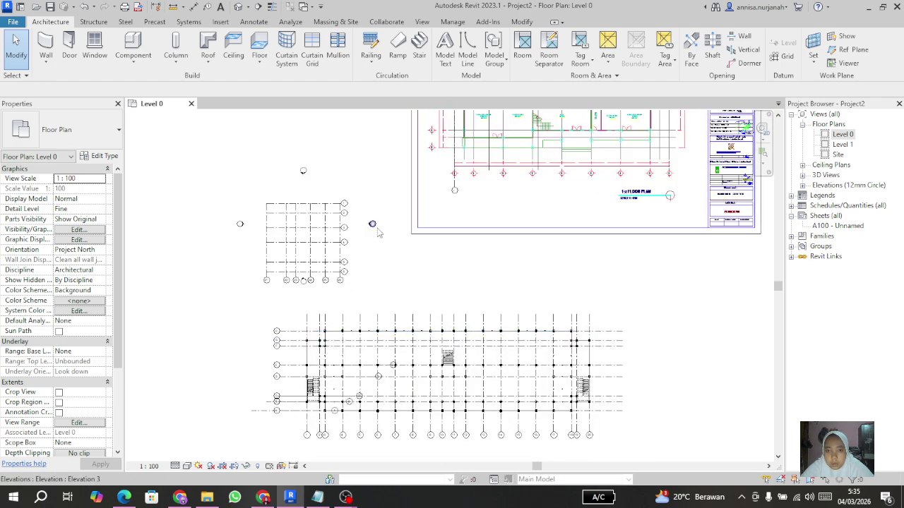
# - Switch to BC Bookmark (2).pdf in the browser and look through the drawings from page 13 to the front elevation on page 15
pyautogui.click(126, 498)
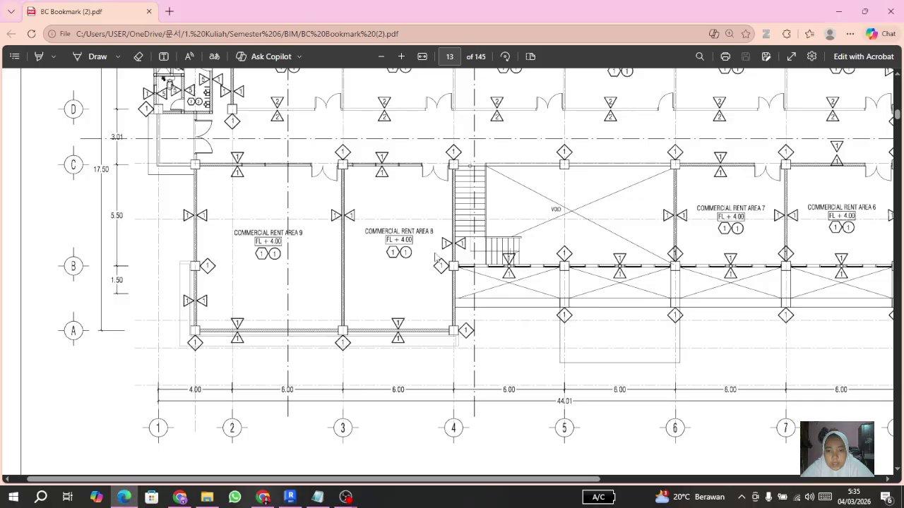
pyautogui.scroll(-5, 437, 261)
pyautogui.scroll(-10, 369, 255)
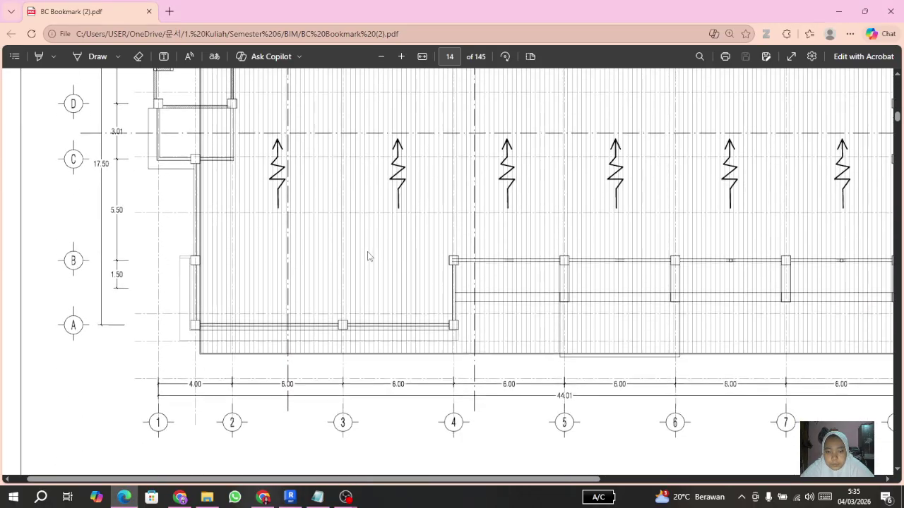
pyautogui.scroll(-3, 368, 255)
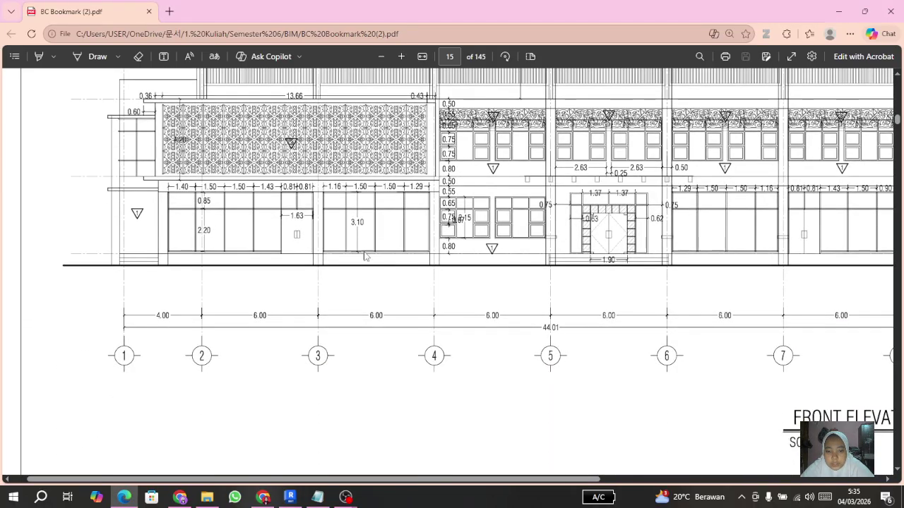
# - Switch back to Revit and open the North elevation view
pyautogui.click(289, 497)
pyautogui.scroll(-2, 294, 273)
pyautogui.scroll(3, 343, 216)
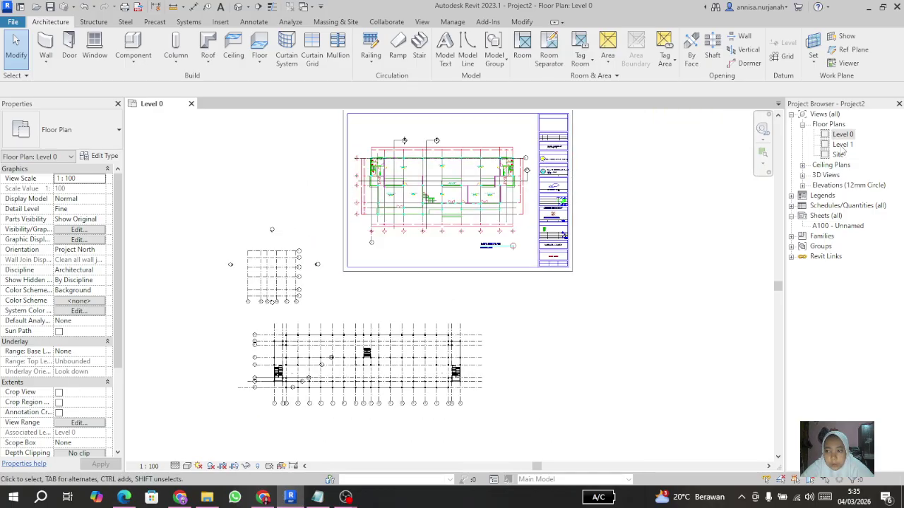
pyautogui.scroll(-2, 397, 231)
pyautogui.scroll(2, 367, 162)
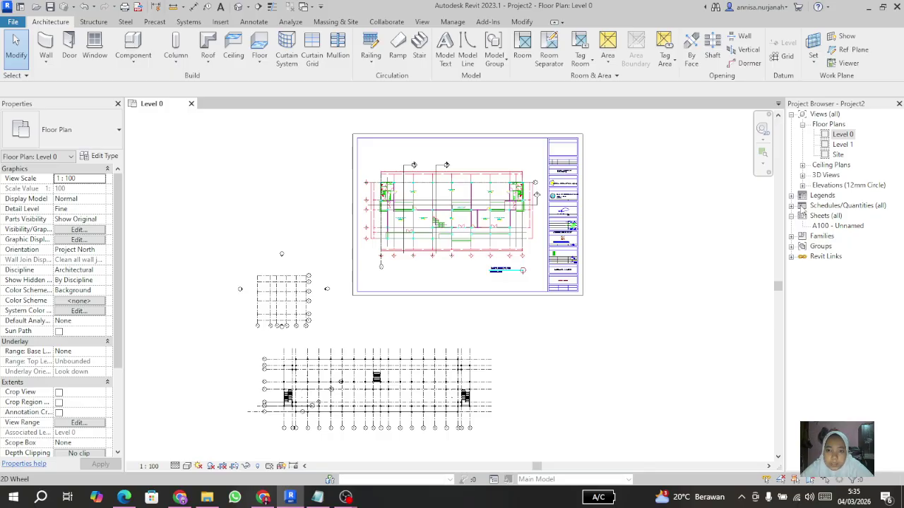
pyautogui.click(802, 185)
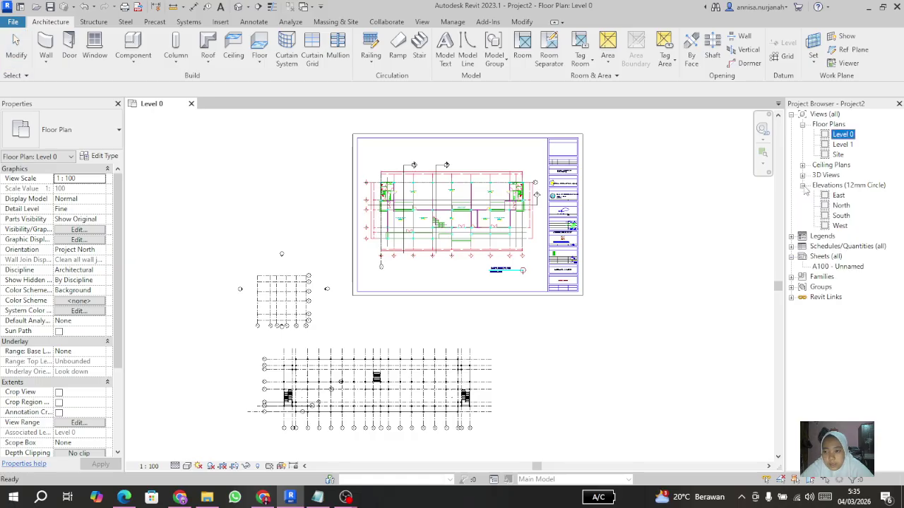
pyautogui.doubleClick(840, 206)
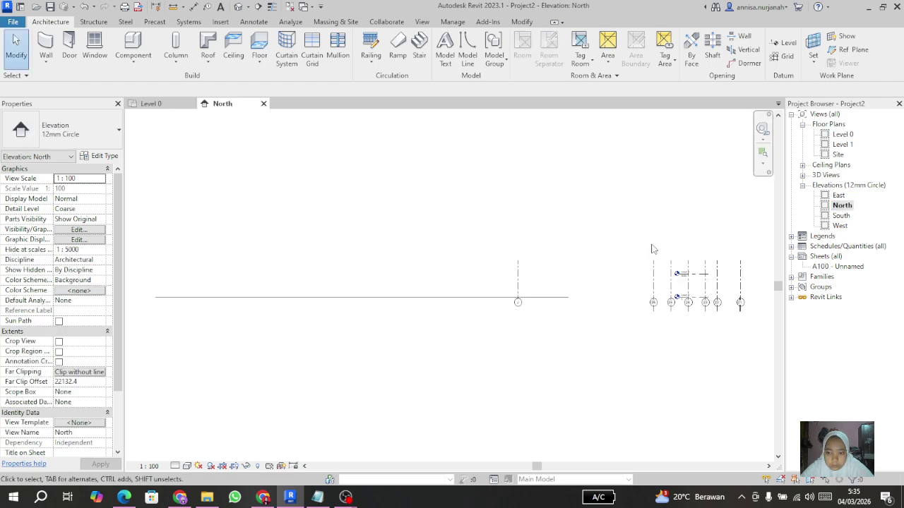
# - Examine the Level 0 and Level 1 lines against grids 21 to 26 in the North elevation
pyautogui.scroll(-2, 537, 282)
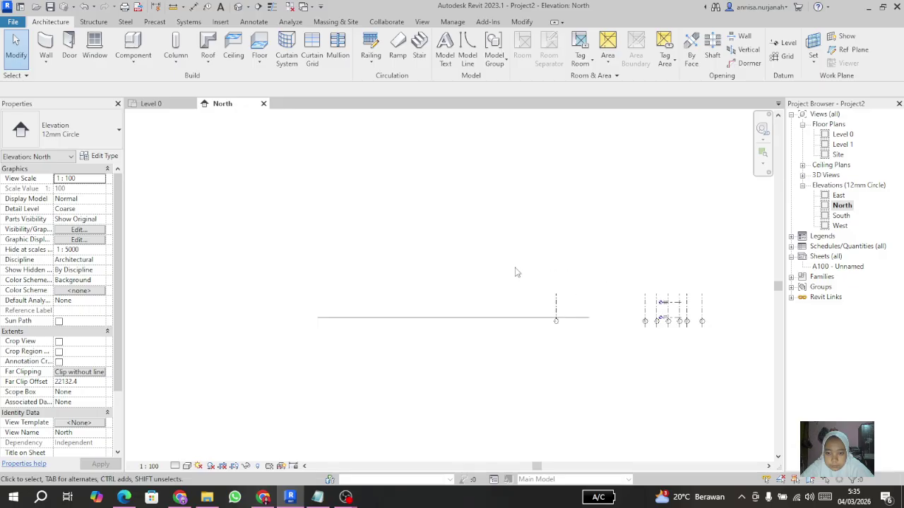
pyautogui.scroll(2, 515, 272)
pyautogui.scroll(3, 631, 306)
pyautogui.scroll(-2, 629, 311)
pyautogui.scroll(3, 600, 314)
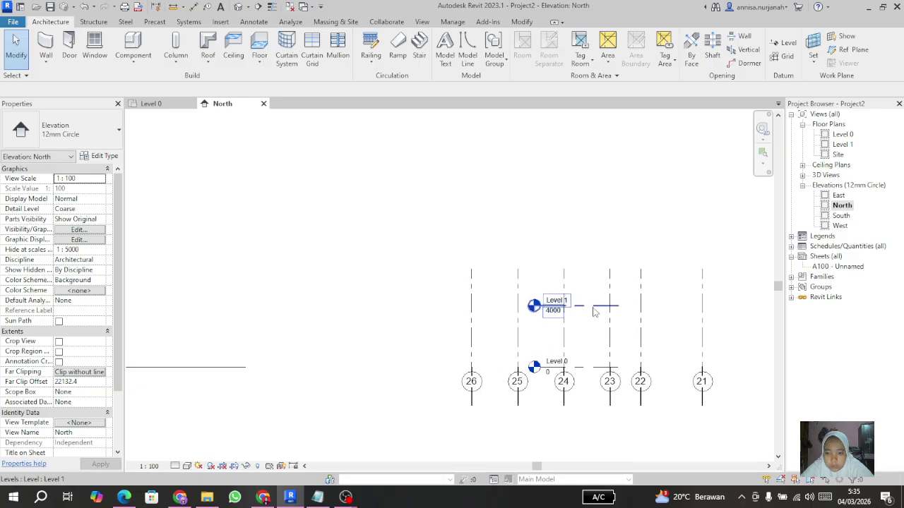
pyautogui.scroll(-3, 632, 282)
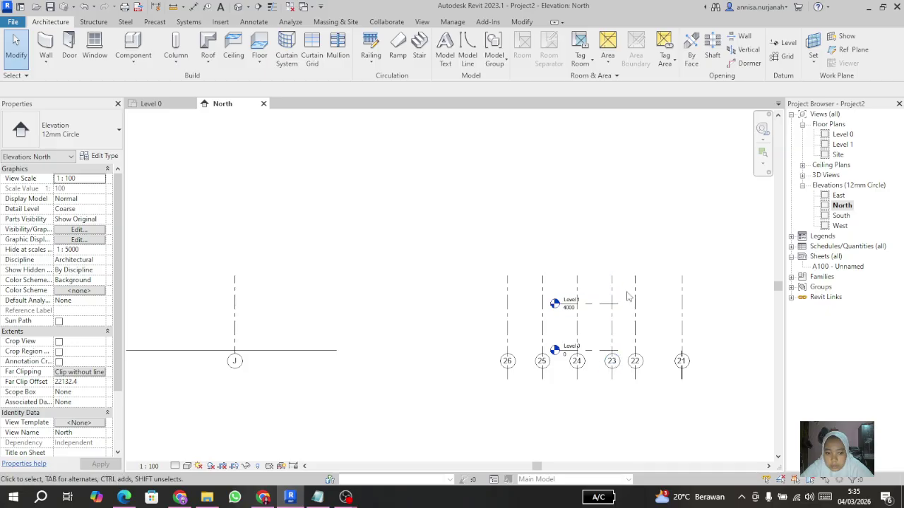
pyautogui.scroll(3, 609, 305)
pyautogui.scroll(1, 582, 305)
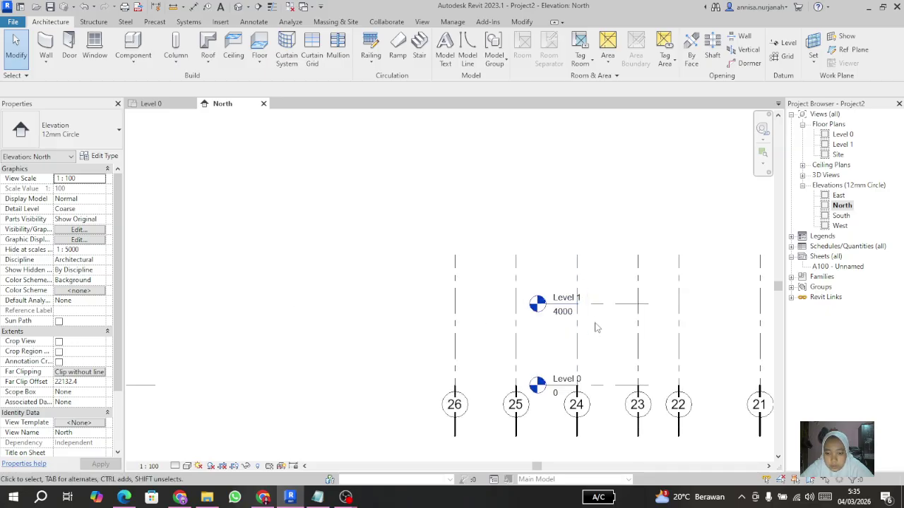
pyautogui.scroll(2, 593, 304)
pyautogui.scroll(-1, 575, 311)
pyautogui.scroll(-5, 511, 296)
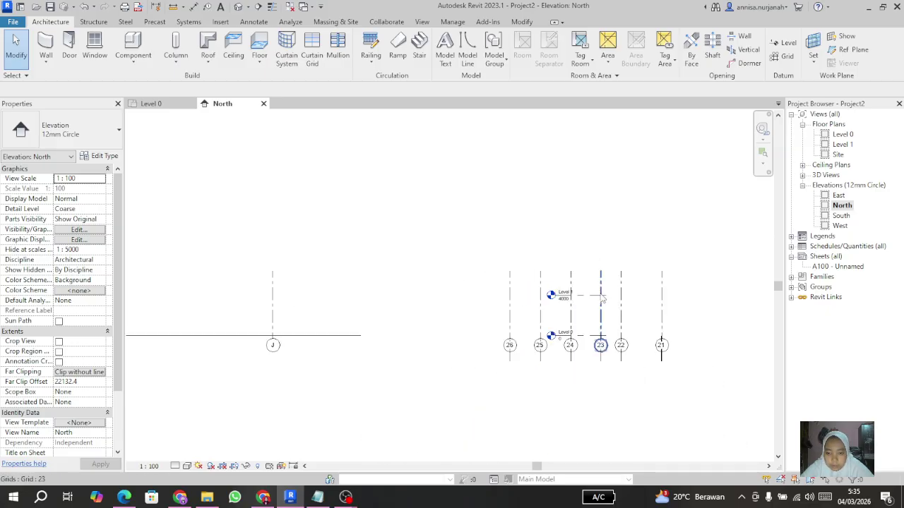
pyautogui.scroll(1, 453, 295)
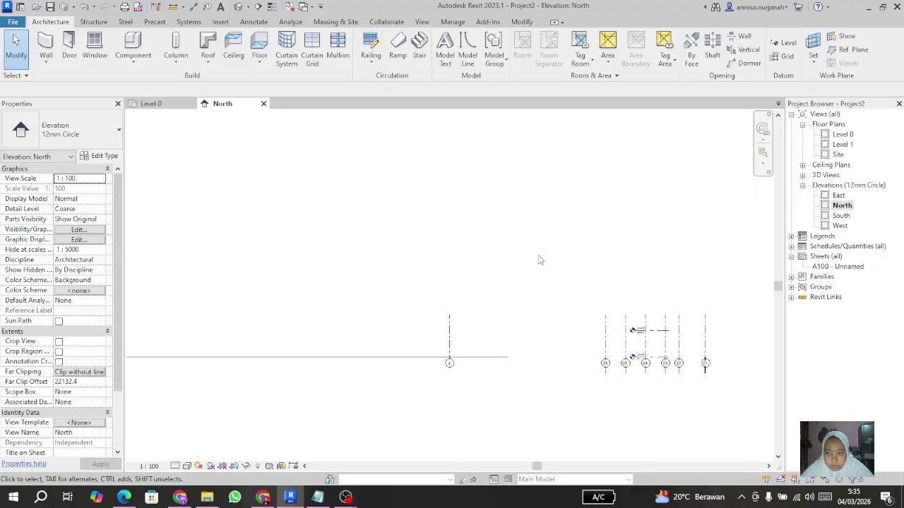
# - Open the East elevation and compare the linked building's floor levels with the project's Level 0 and Level 1
pyautogui.click(838, 196)
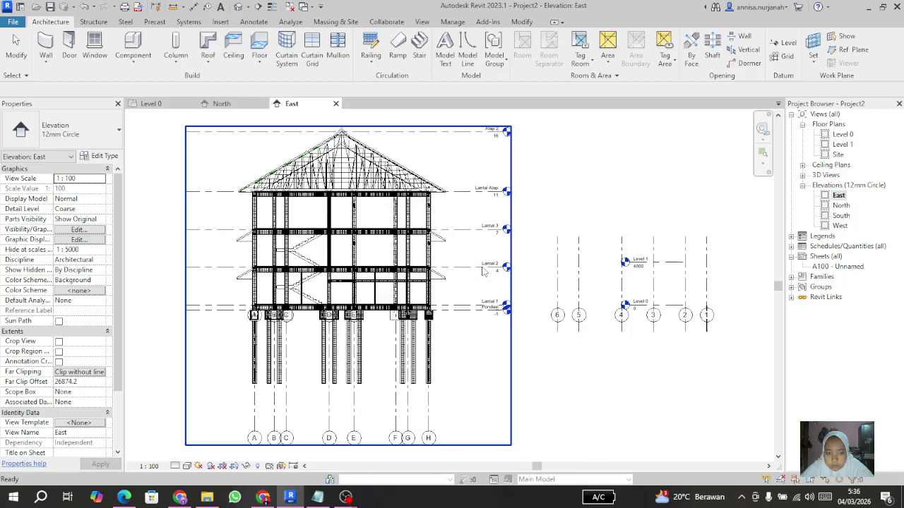
pyautogui.scroll(-3, 494, 279)
pyautogui.scroll(3, 295, 250)
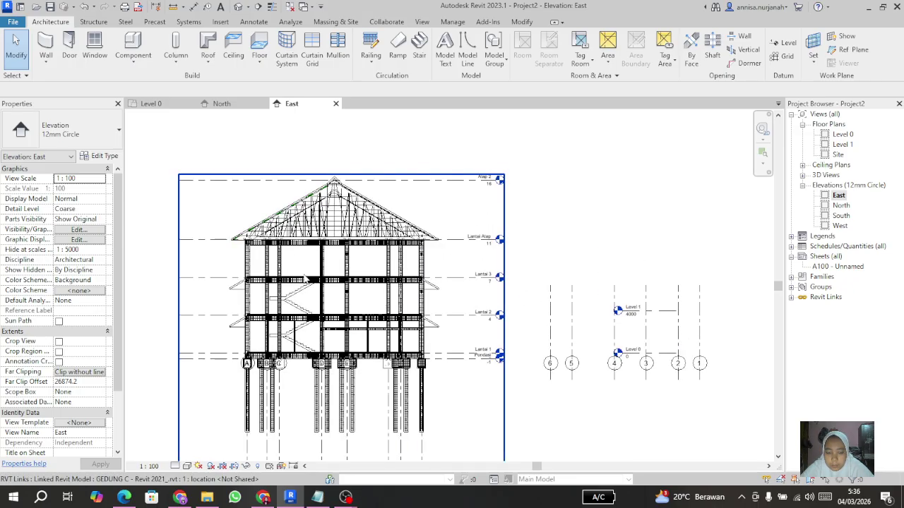
pyautogui.scroll(-1, 286, 235)
pyautogui.scroll(-1, 367, 282)
pyautogui.scroll(2, 485, 284)
pyautogui.scroll(1, 484, 285)
pyautogui.scroll(-3, 423, 293)
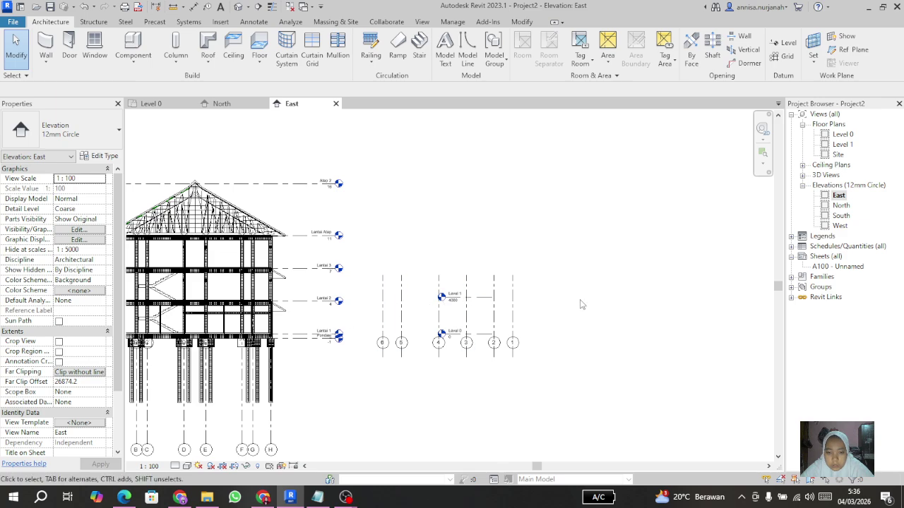
pyautogui.scroll(-1, 509, 319)
pyautogui.scroll(1, 409, 278)
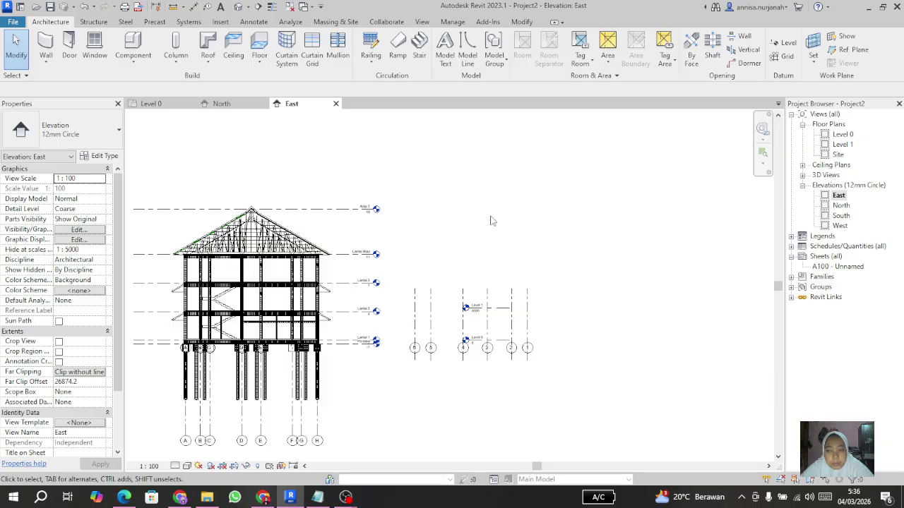
# - Draw a new level line between Level 0 and Level 1, from grid 4 to grid 1, at an elevation of about 2300
pyautogui.click(775, 47)
pyautogui.scroll(2, 505, 302)
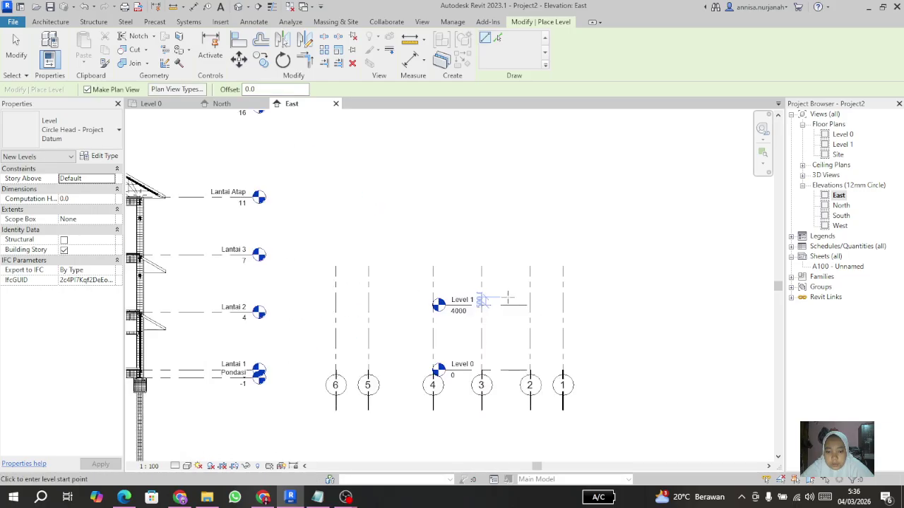
pyautogui.scroll(1, 430, 244)
pyautogui.moveTo(433, 333)
pyautogui.mouseDown(button='middle')
pyautogui.moveTo(430, 314)
pyautogui.moveTo(428, 325)
pyautogui.mouseUp(button='middle')
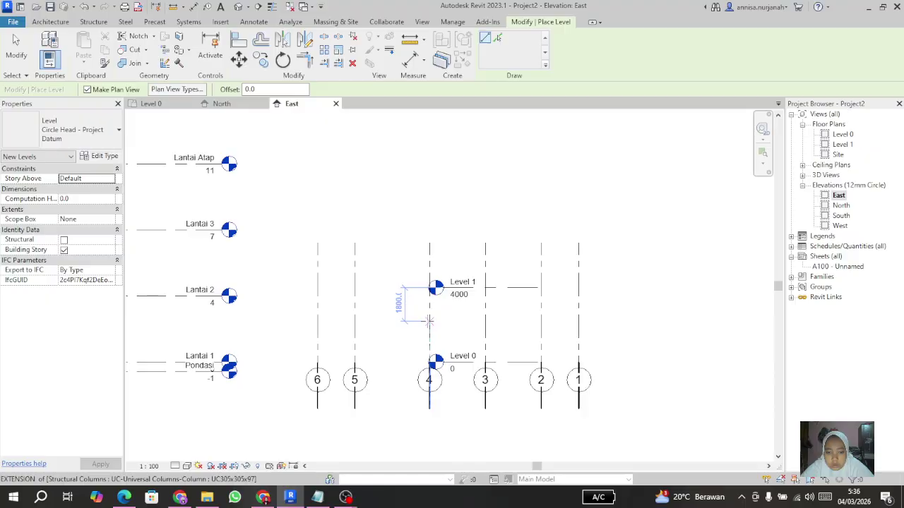
pyautogui.scroll(-2, 429, 320)
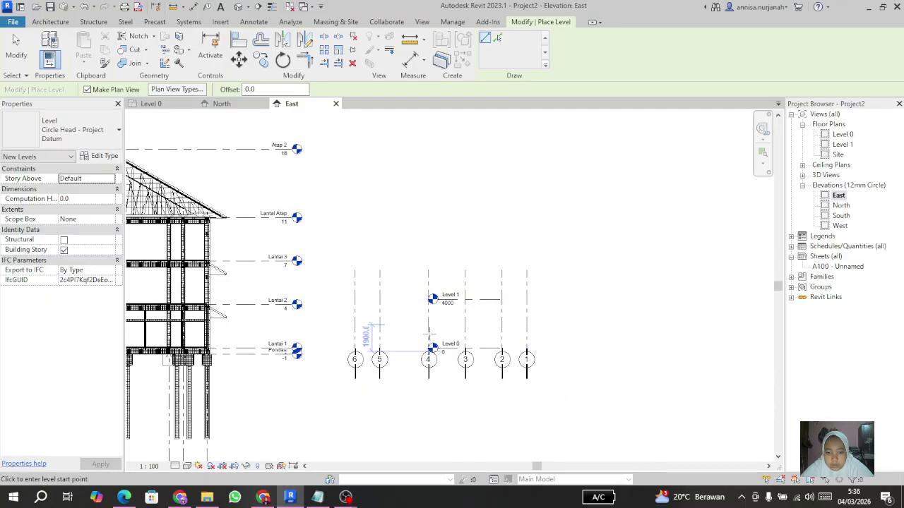
pyautogui.scroll(1, 427, 321)
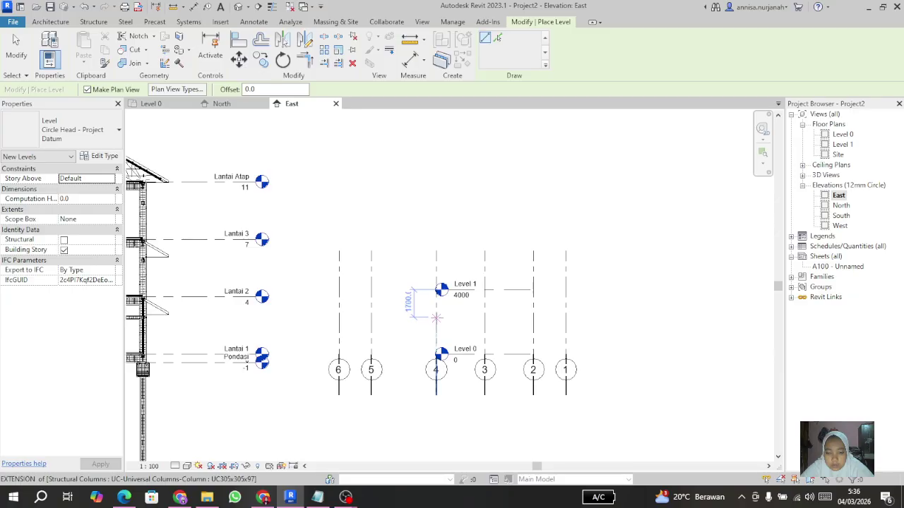
pyautogui.click(436, 318)
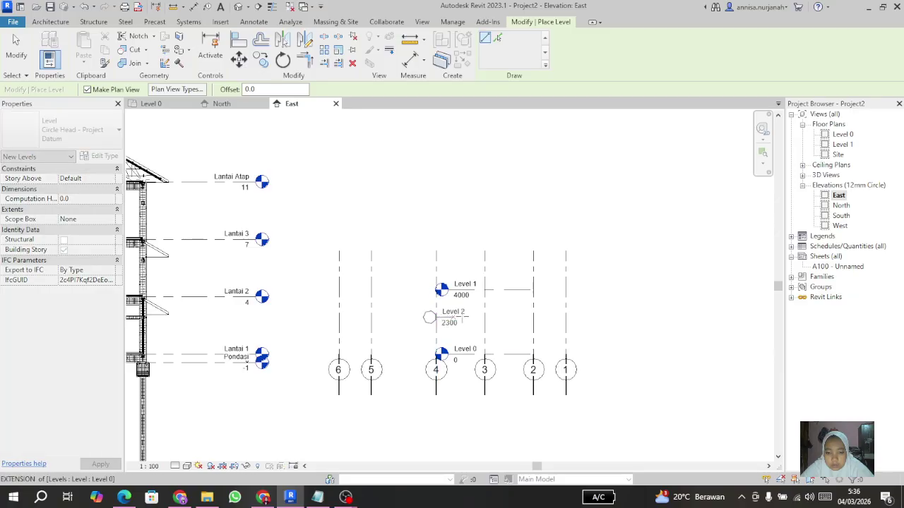
pyautogui.click(565, 317)
pyautogui.scroll(2, 473, 317)
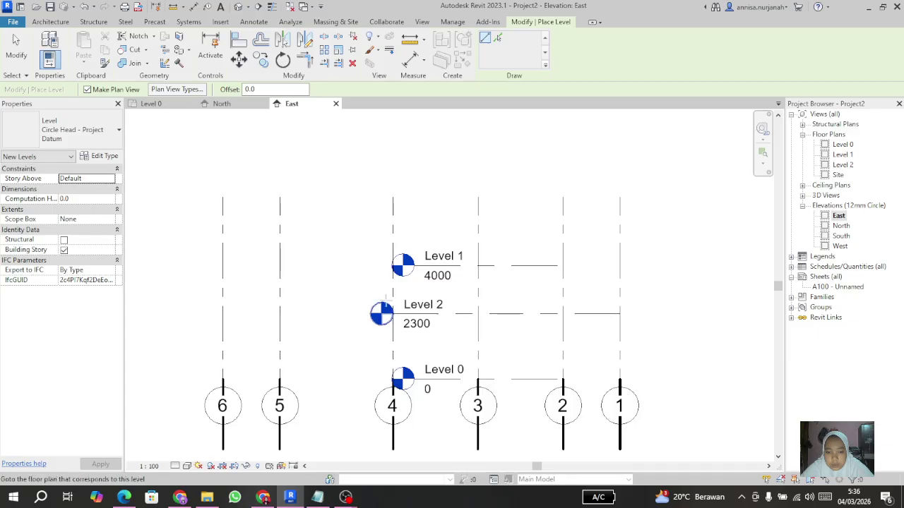
pyautogui.scroll(-3, 441, 298)
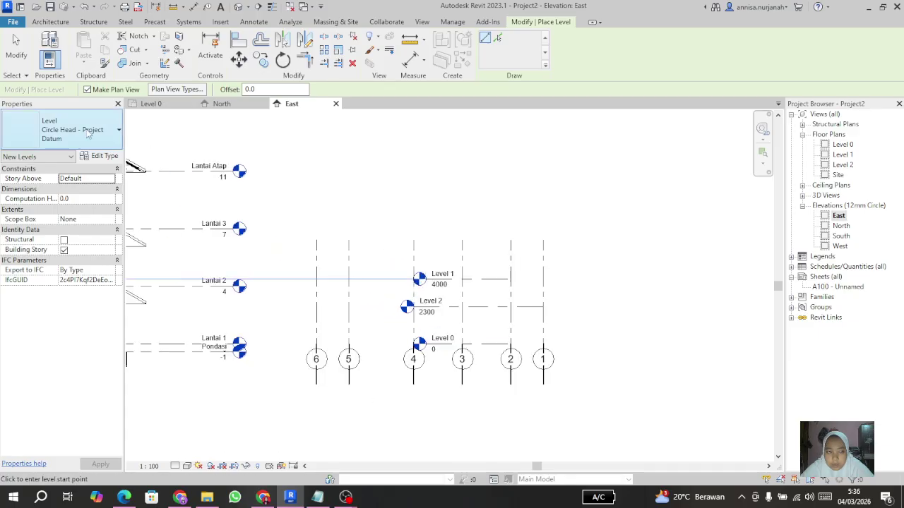
# - Finish level placement and set the elevation of Level 2 to 4000
pyautogui.click(15, 48)
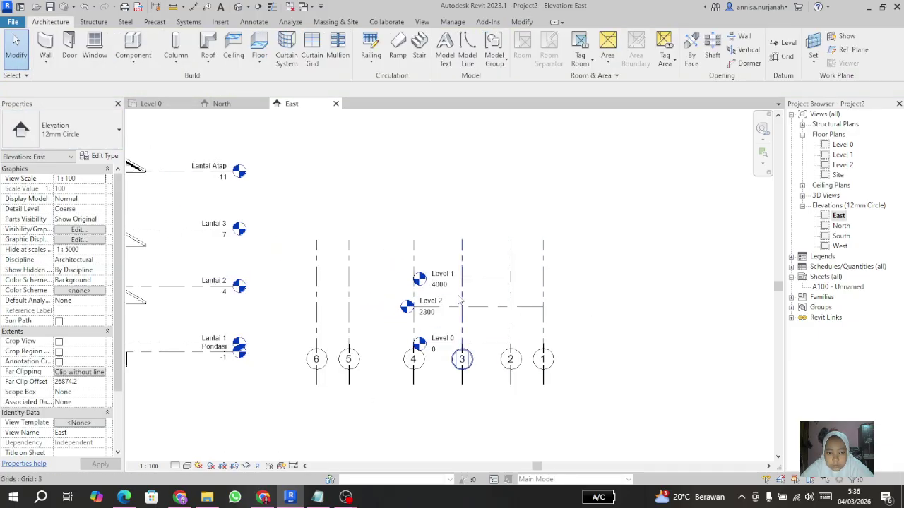
pyautogui.scroll(4, 447, 300)
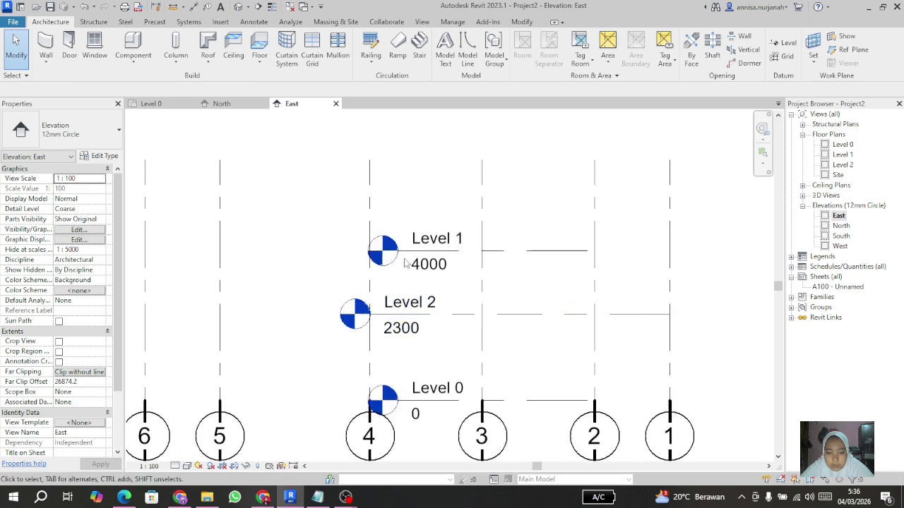
pyautogui.scroll(-1, 382, 276)
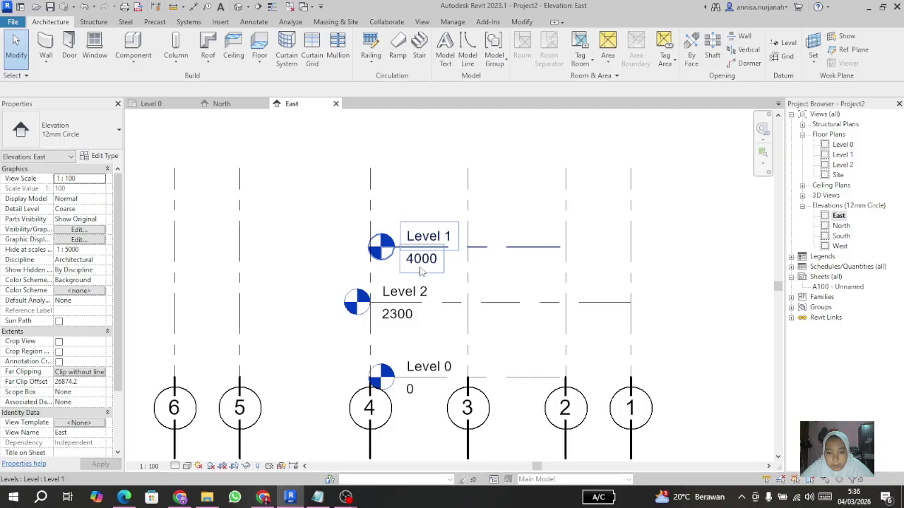
pyautogui.doubleClick(392, 317)
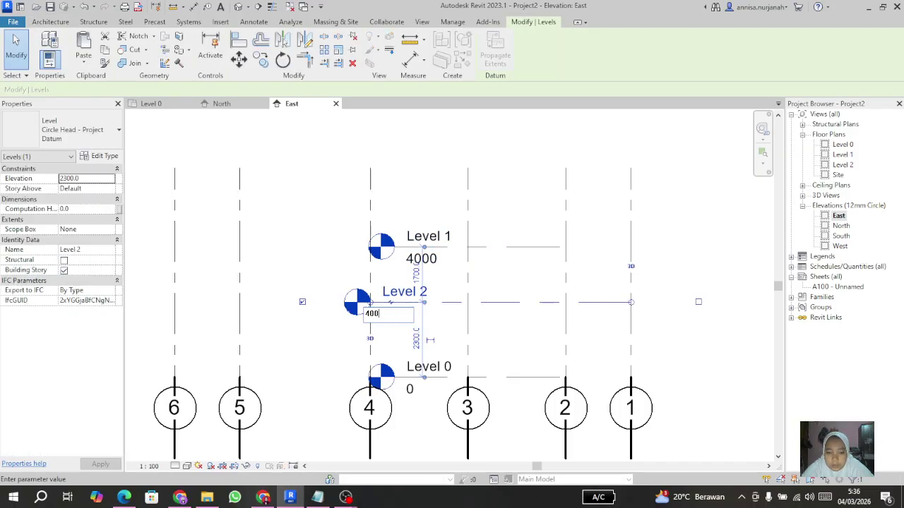
pyautogui.press('Return')
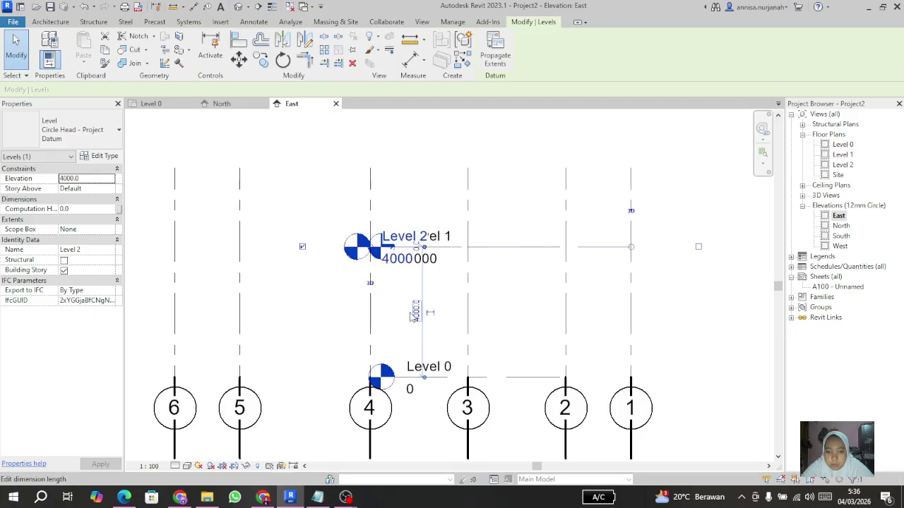
# - Set Level 1's elevation to 2000 and extend the level lines so all three heads line up between grids 5 and 4
pyautogui.doubleClick(432, 263)
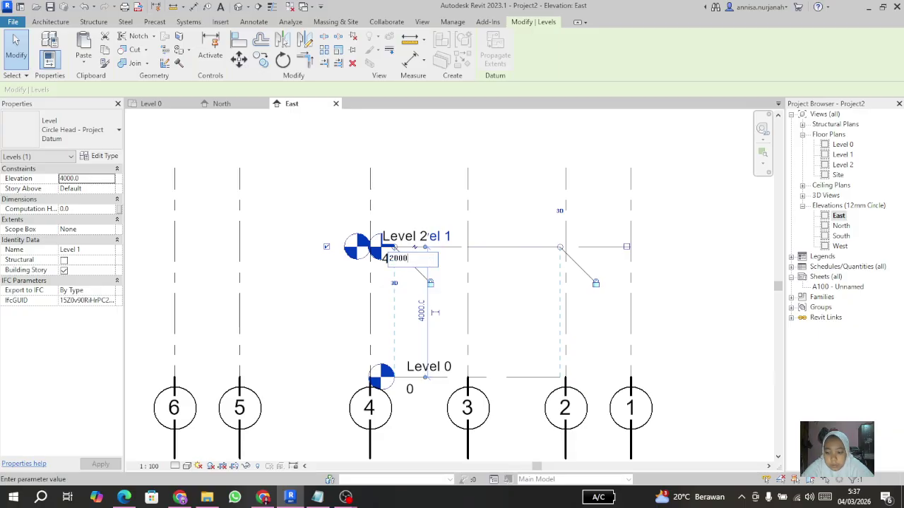
pyautogui.press('Return')
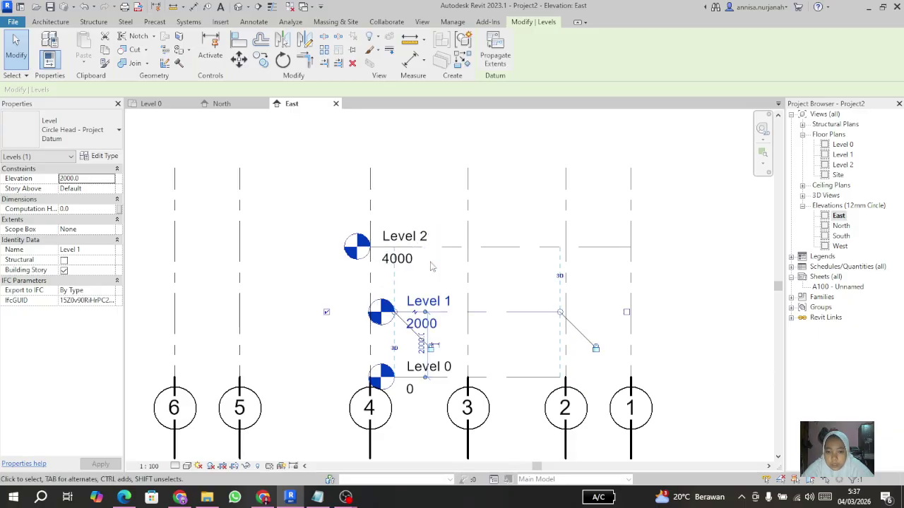
pyautogui.click(383, 247)
pyautogui.click(399, 316)
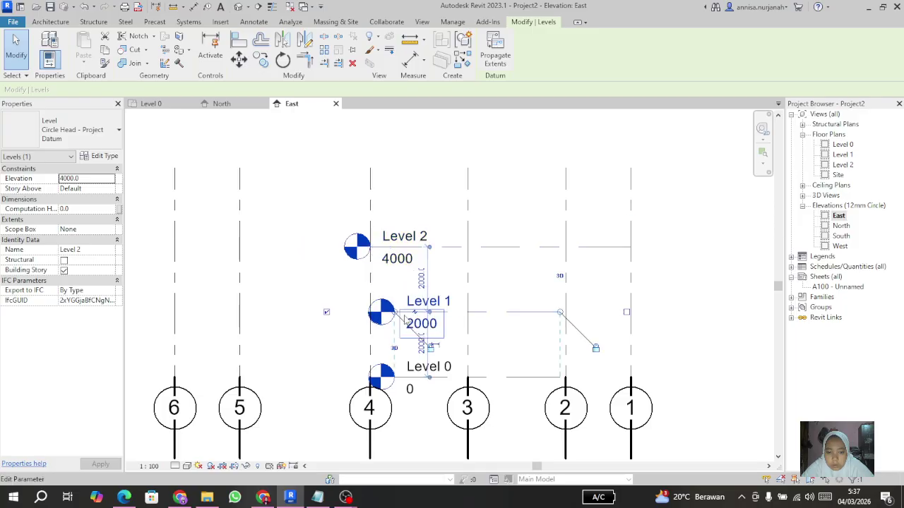
pyautogui.moveTo(398, 317); pyautogui.dragTo(311, 311)
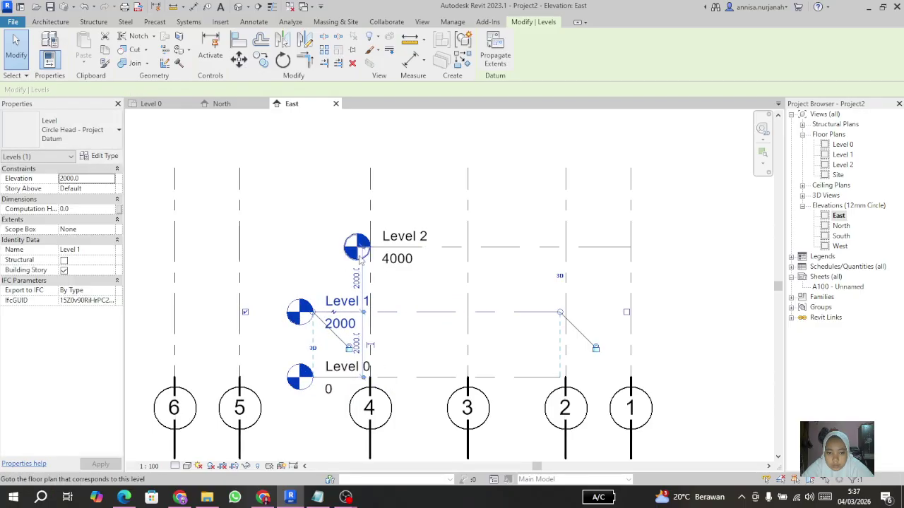
pyautogui.click(379, 247)
pyautogui.moveTo(369, 247); pyautogui.dragTo(304, 246)
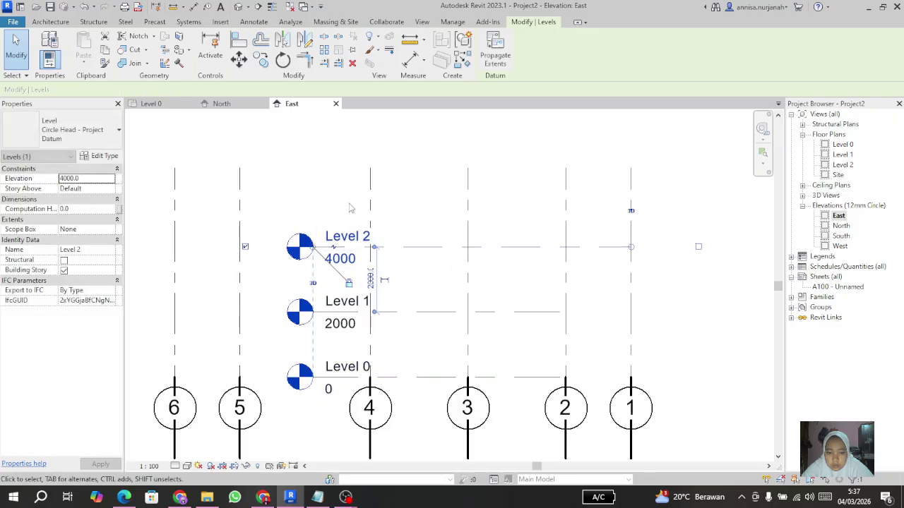
pyautogui.click(341, 183)
# - Use Copy/Monitor on the linked building to copy its Atap 2 level into the project, and finish the Copy/Monitor session
pyautogui.scroll(-4, 421, 347)
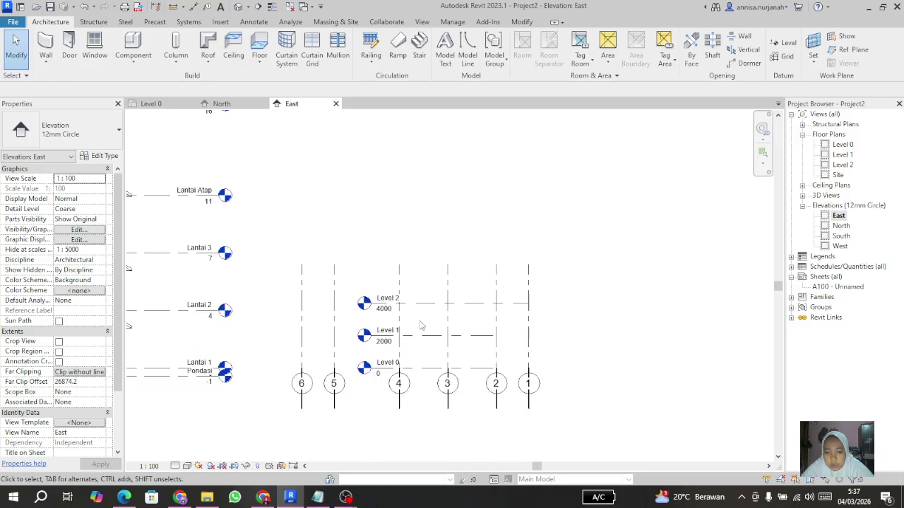
pyautogui.scroll(3, 400, 302)
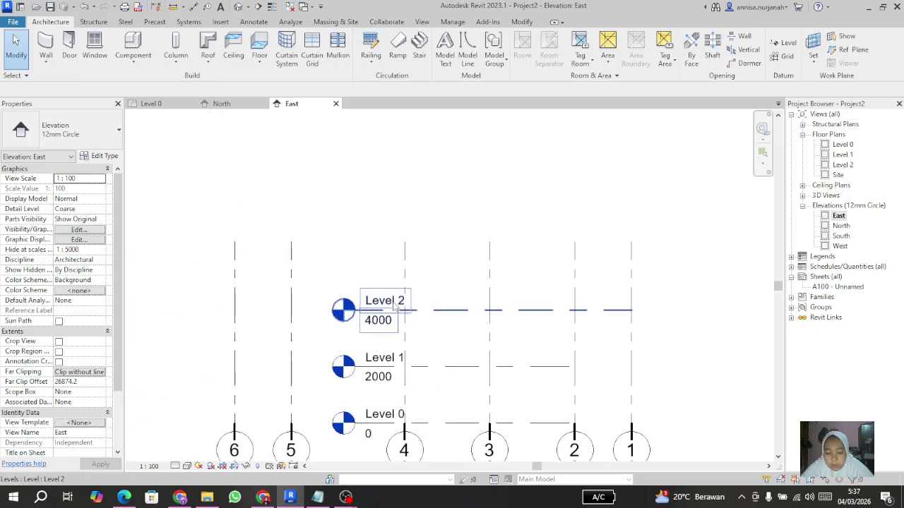
pyautogui.scroll(-5, 400, 302)
pyautogui.moveTo(216, 252); pyautogui.dragTo(258, 259, button='middle')
pyautogui.scroll(2, 233, 247)
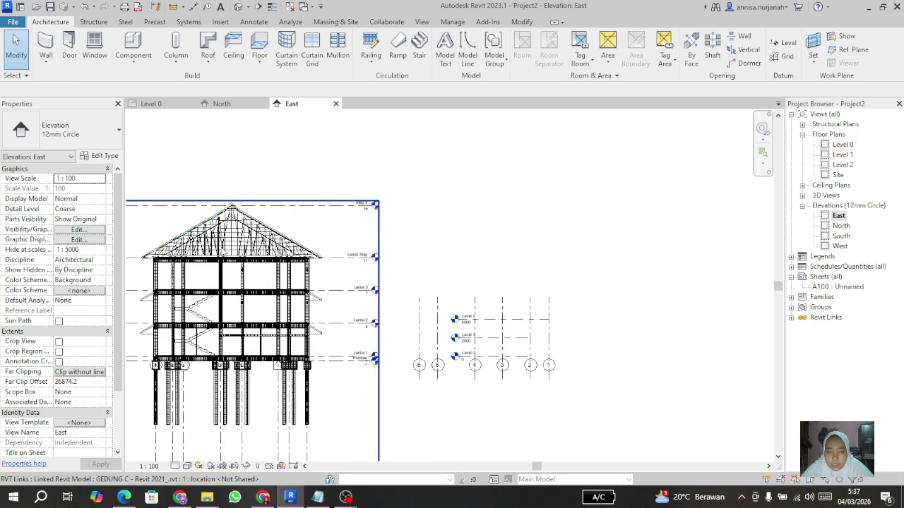
pyautogui.scroll(-1, 591, 146)
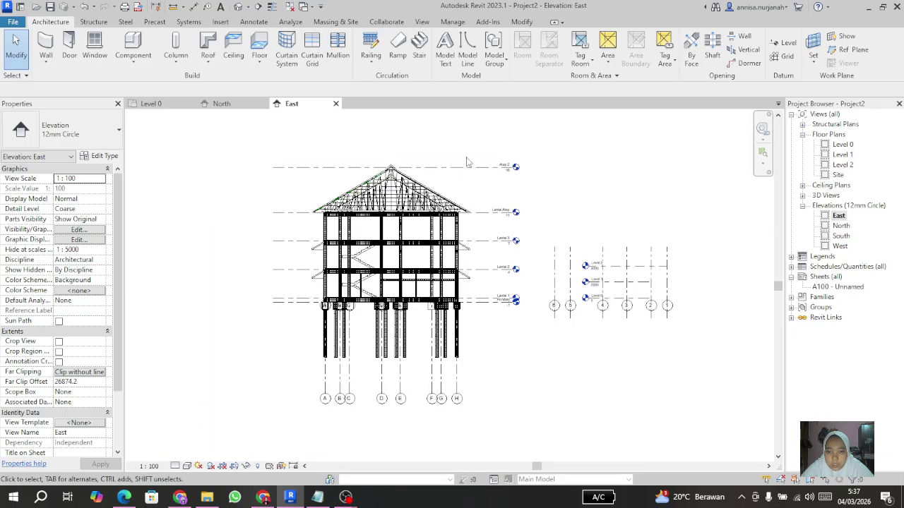
pyautogui.click(387, 22)
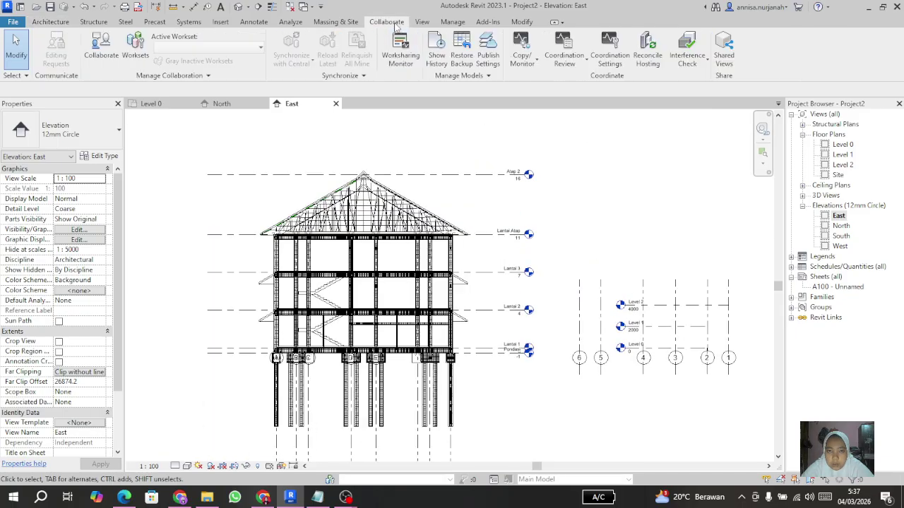
pyautogui.click(522, 57)
pyautogui.click(535, 103)
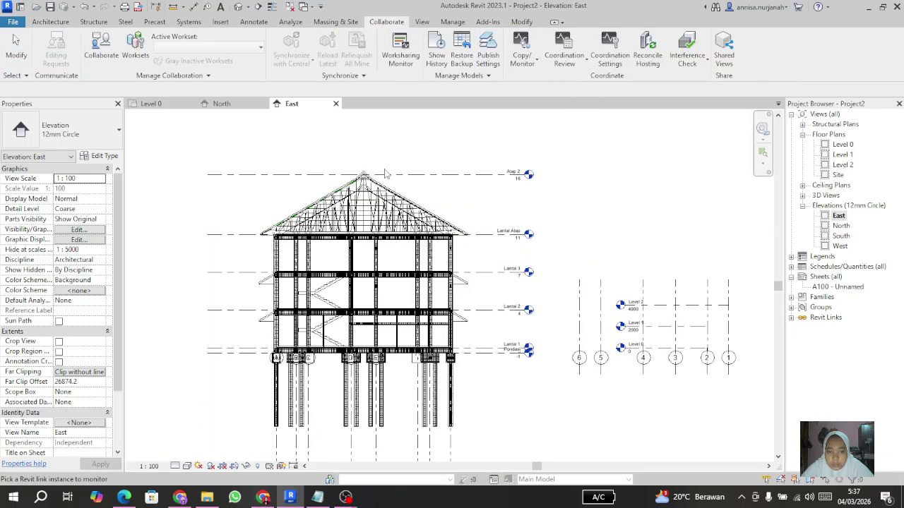
pyautogui.click(395, 177)
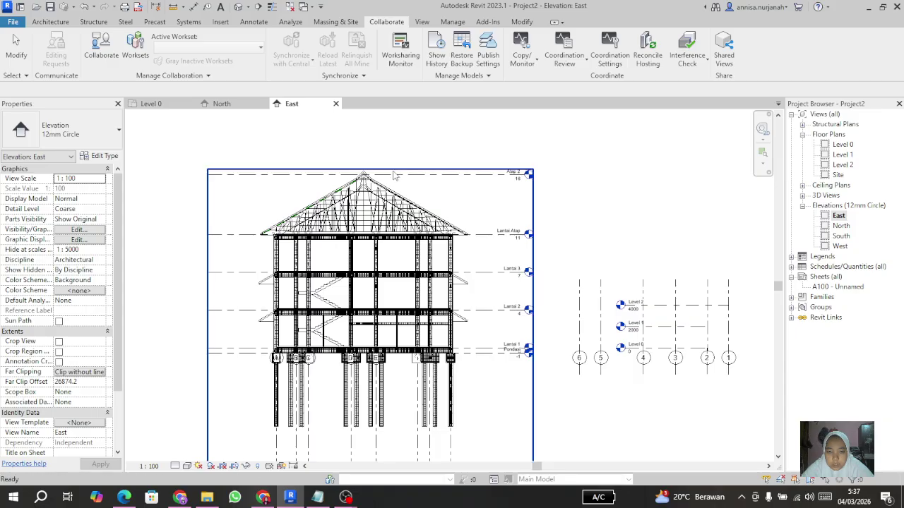
pyautogui.click(70, 47)
pyautogui.click(480, 175)
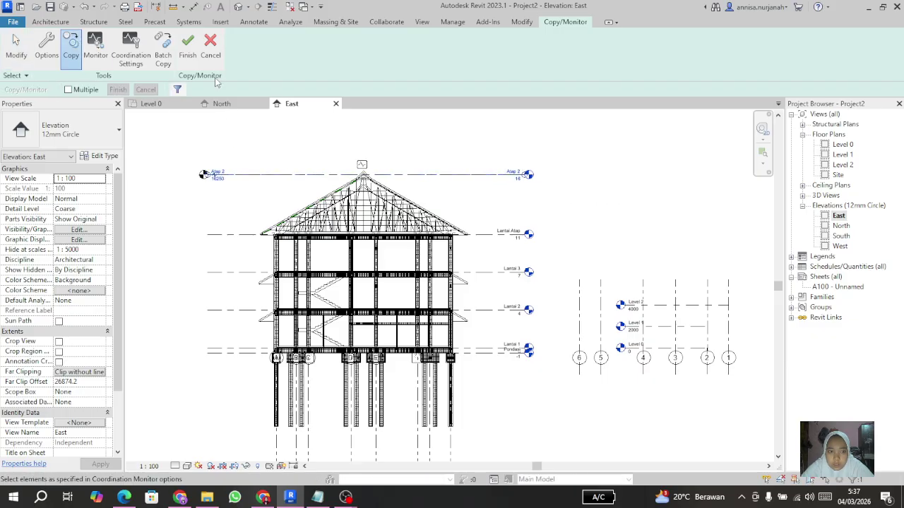
pyautogui.click(187, 50)
# - Inspect the copied Atap 2 level and hide the linked GEDUNG C model in the East elevation's visibility overrides
pyautogui.click(212, 174)
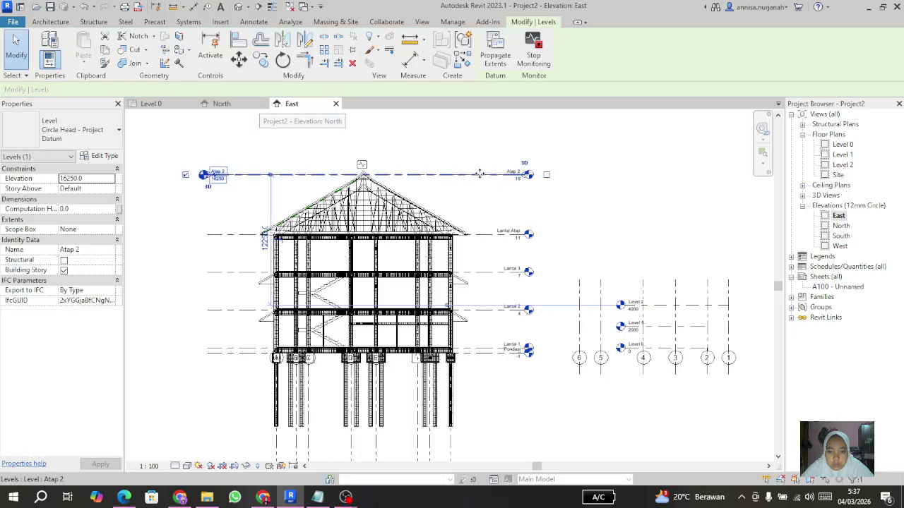
pyautogui.scroll(2, 514, 169)
pyautogui.scroll(-3, 522, 166)
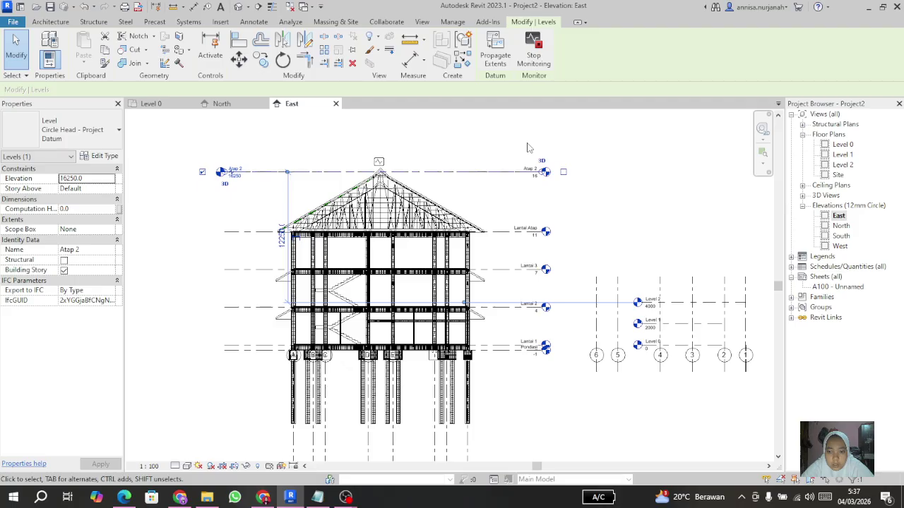
pyautogui.click(530, 146)
pyautogui.scroll(1, 325, 168)
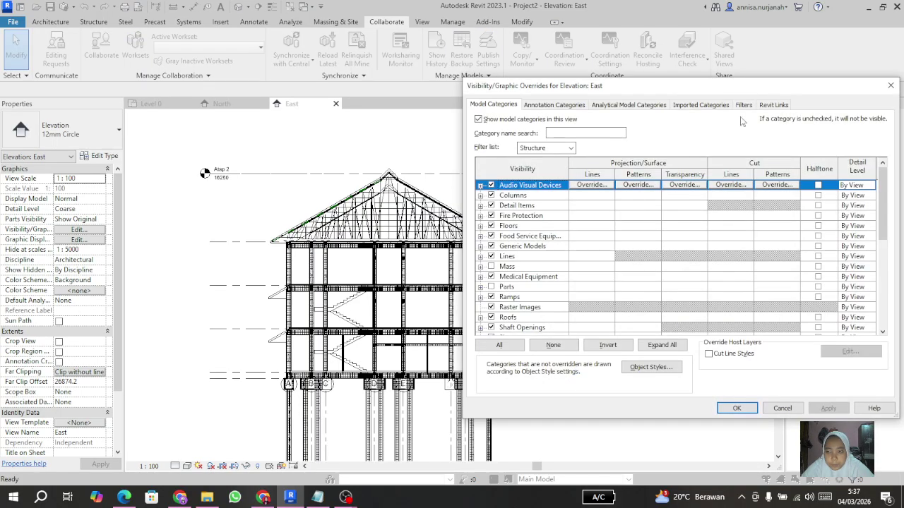
pyautogui.click(772, 105)
pyautogui.click(490, 154)
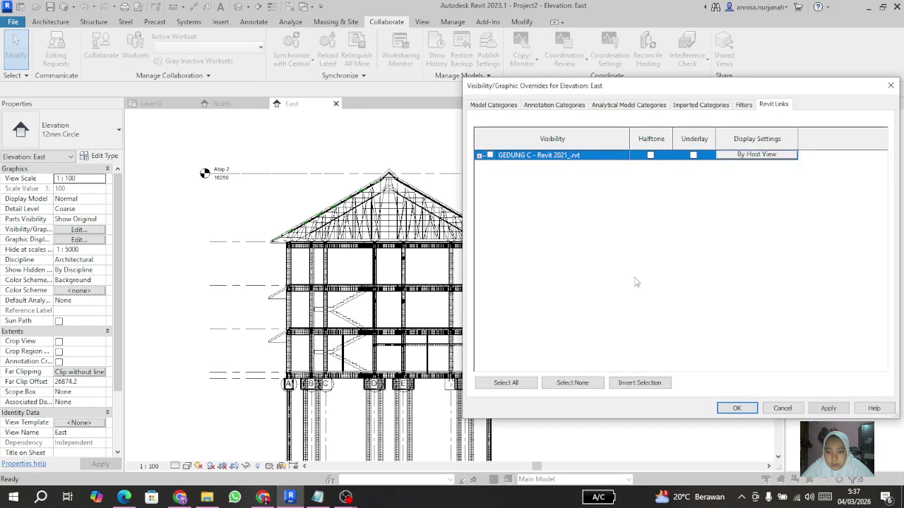
pyautogui.click(827, 408)
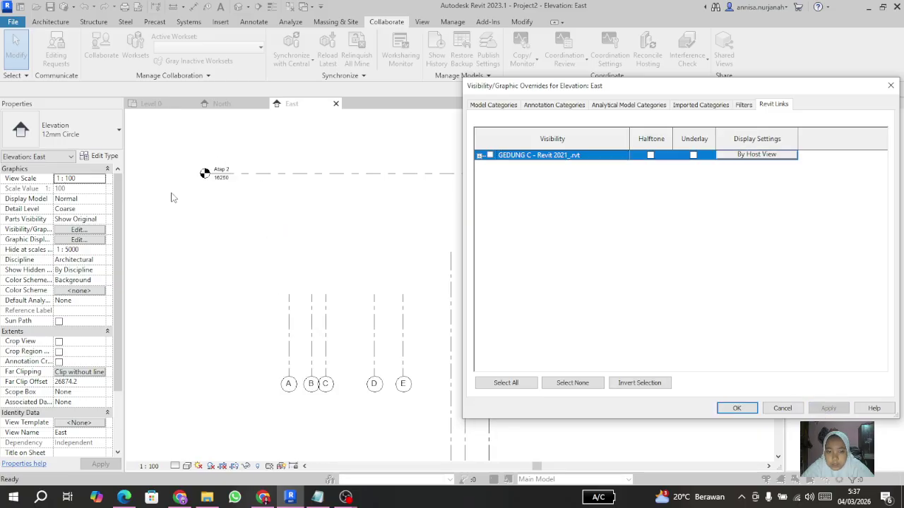
pyautogui.click(737, 408)
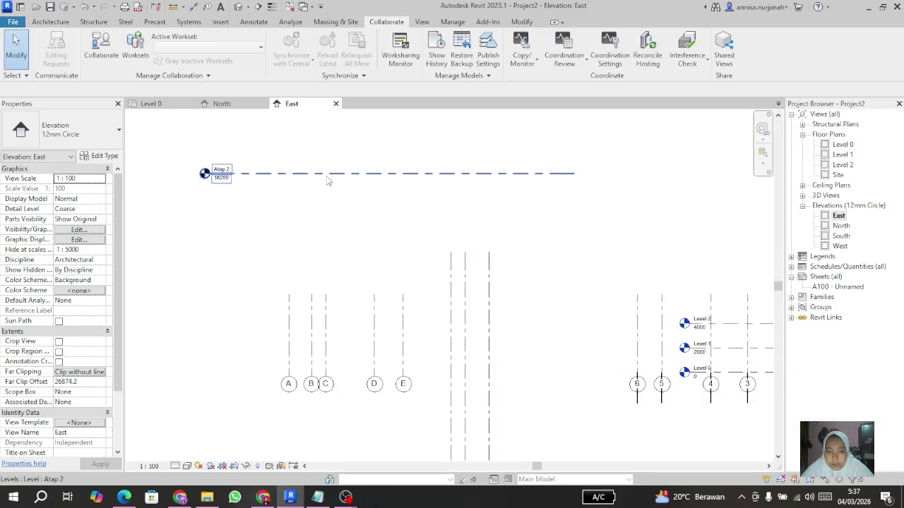
# - Check the copied Atap 2 level on its own and turn the GEDUNG C link's visibility back on in the East elevation
pyautogui.scroll(2, 226, 169)
pyautogui.scroll(-2, 318, 222)
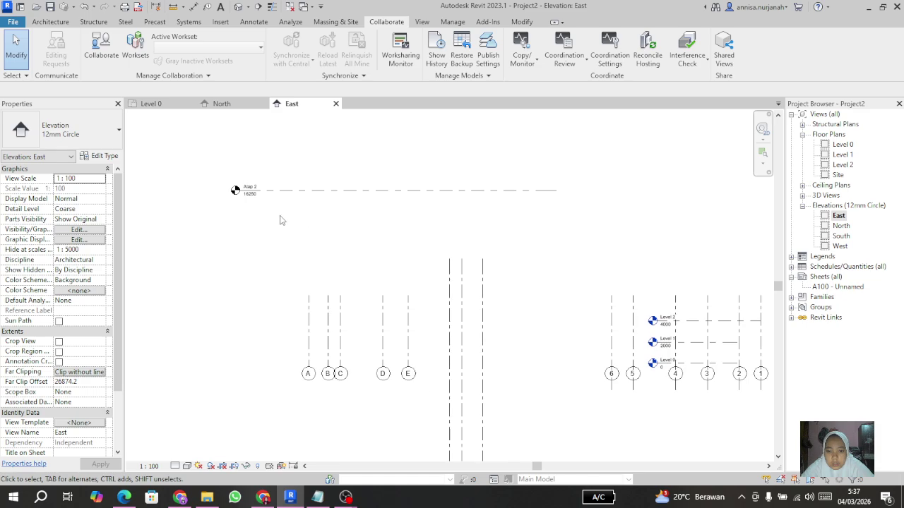
pyautogui.scroll(-1, 272, 229)
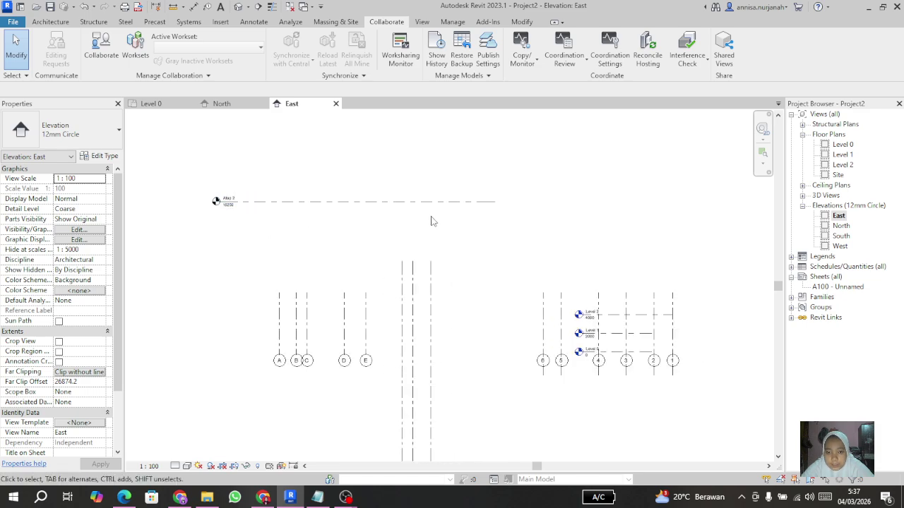
pyautogui.scroll(4, 212, 203)
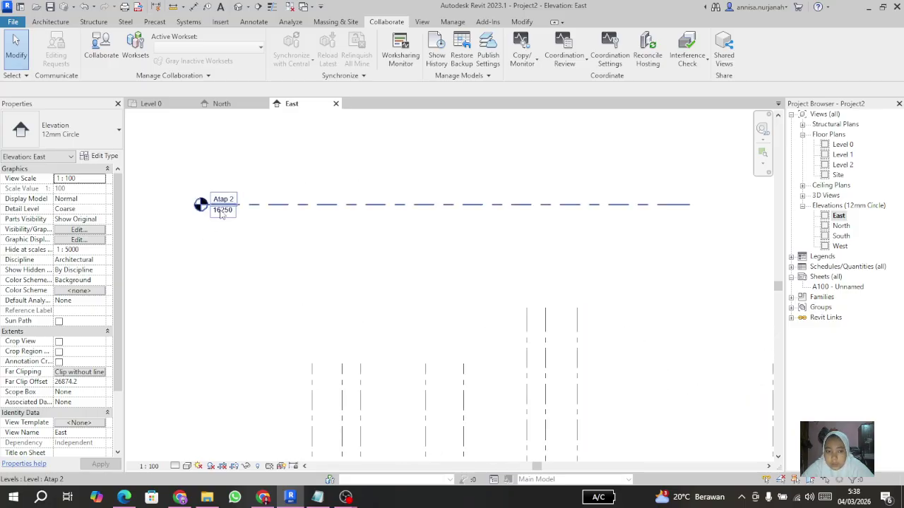
pyautogui.scroll(-3, 224, 214)
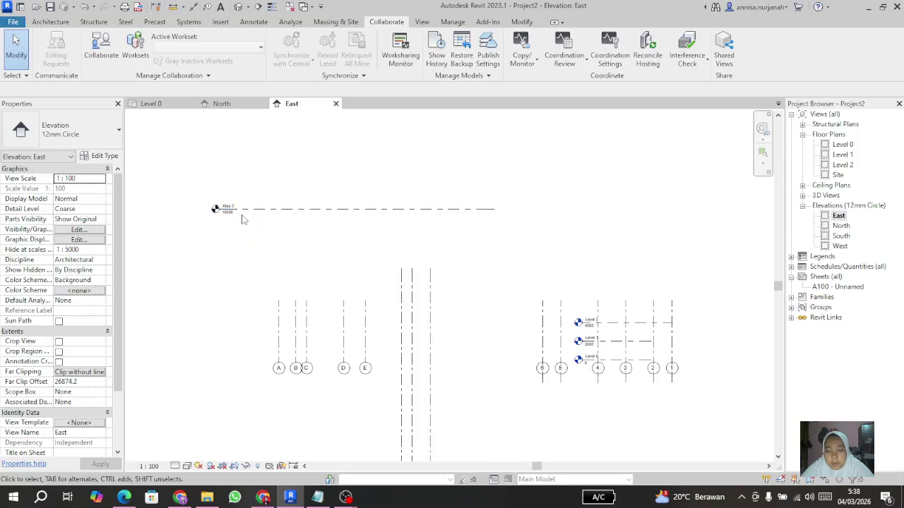
pyautogui.scroll(1, 276, 242)
pyautogui.press('v')
pyautogui.press('v')
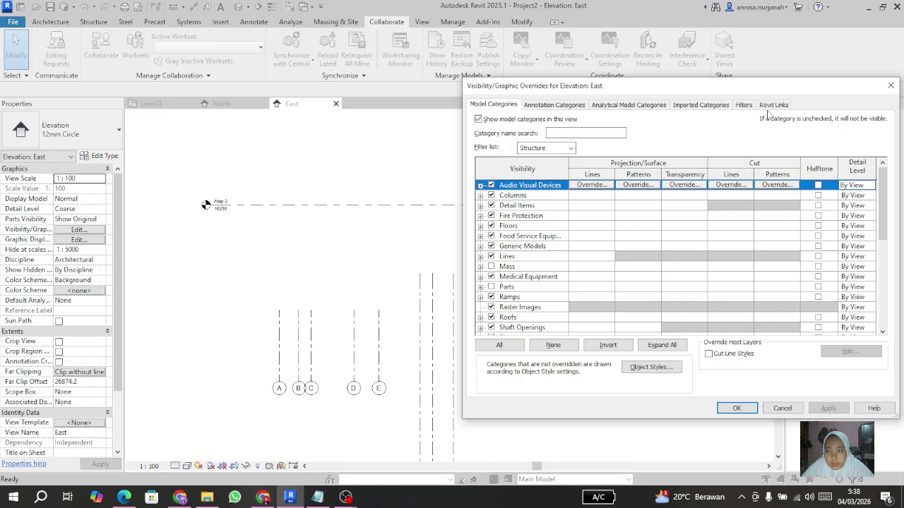
pyautogui.click(773, 105)
pyautogui.click(490, 155)
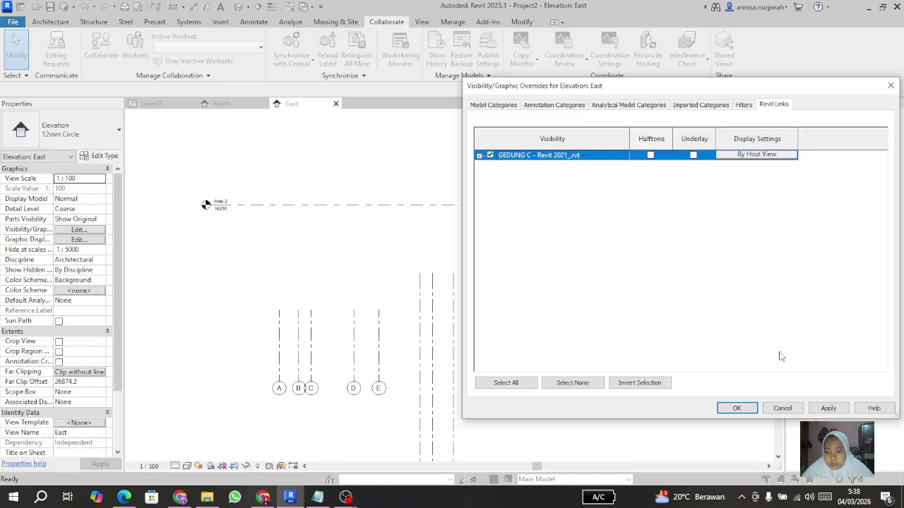
pyautogui.click(835, 411)
pyautogui.click(736, 409)
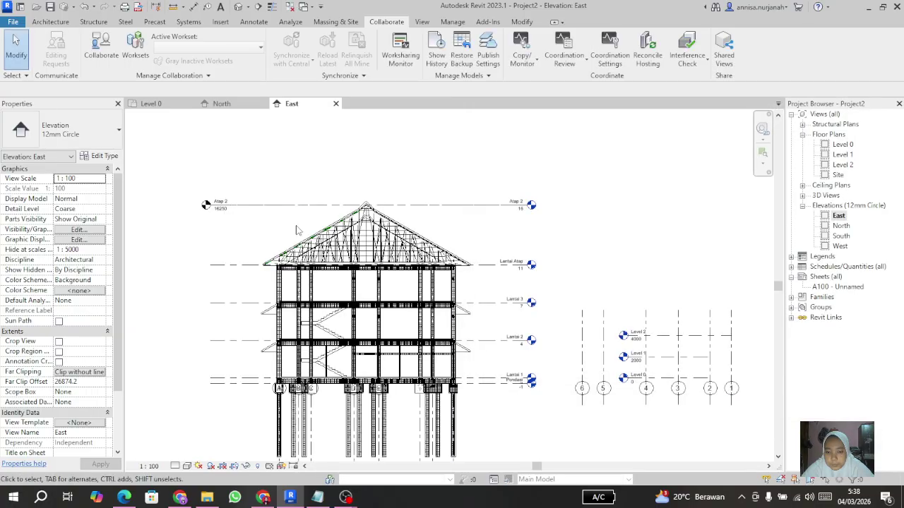
# - Compare the linked building's floor levels with Levels 0, 1 and 2, and examine the columns at grids 1 to 6
pyautogui.scroll(-2, 299, 230)
pyautogui.scroll(3, 557, 267)
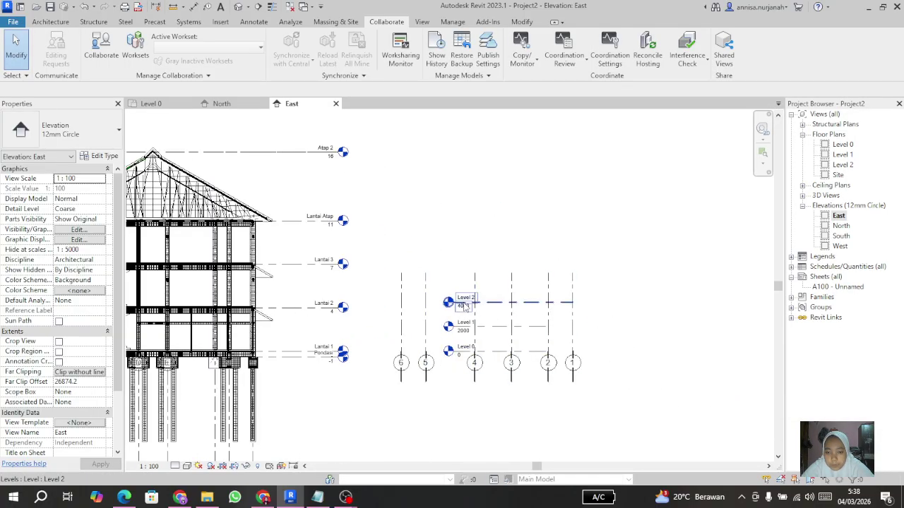
pyautogui.scroll(1, 467, 329)
pyautogui.scroll(-2, 454, 339)
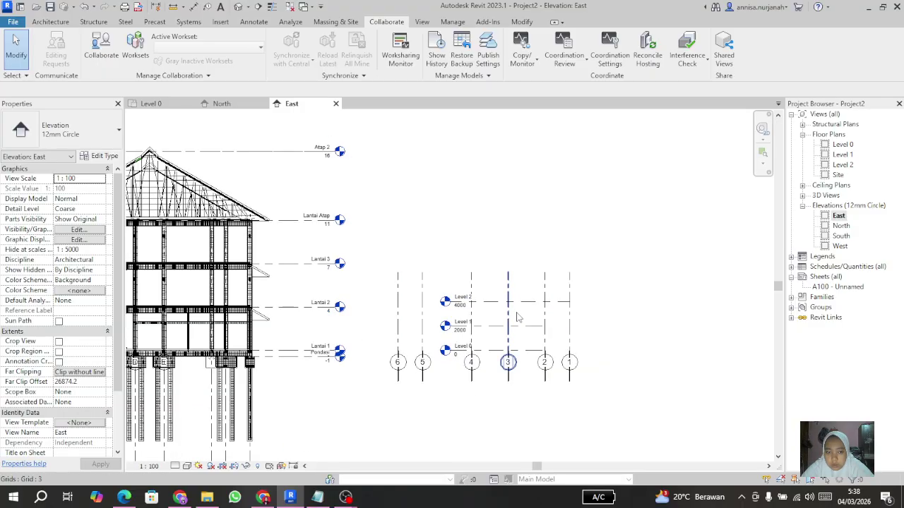
pyautogui.scroll(2, 381, 198)
pyautogui.scroll(1, 380, 198)
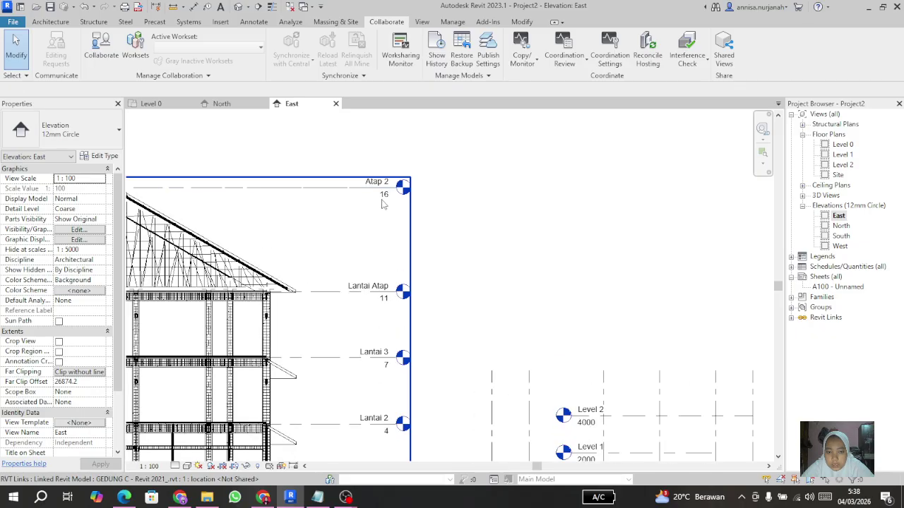
pyautogui.scroll(-2, 424, 311)
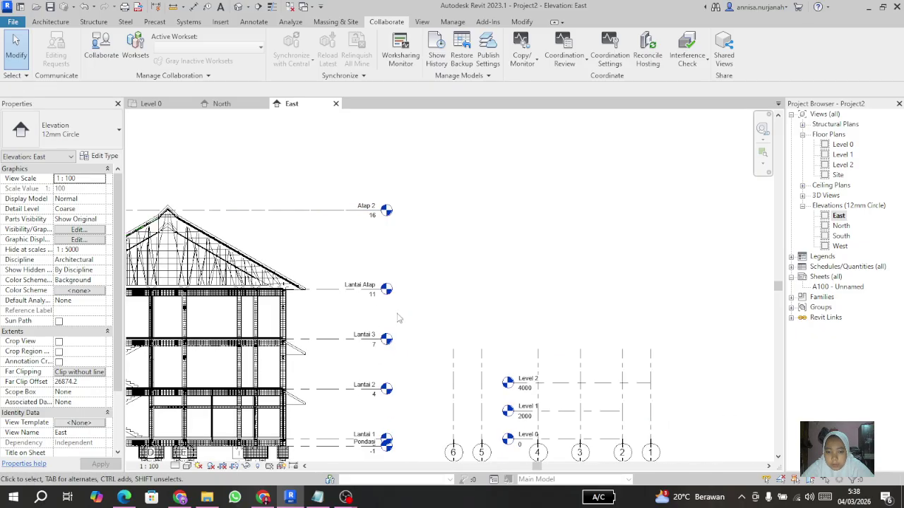
pyautogui.scroll(-2, 576, 381)
pyautogui.scroll(3, 583, 415)
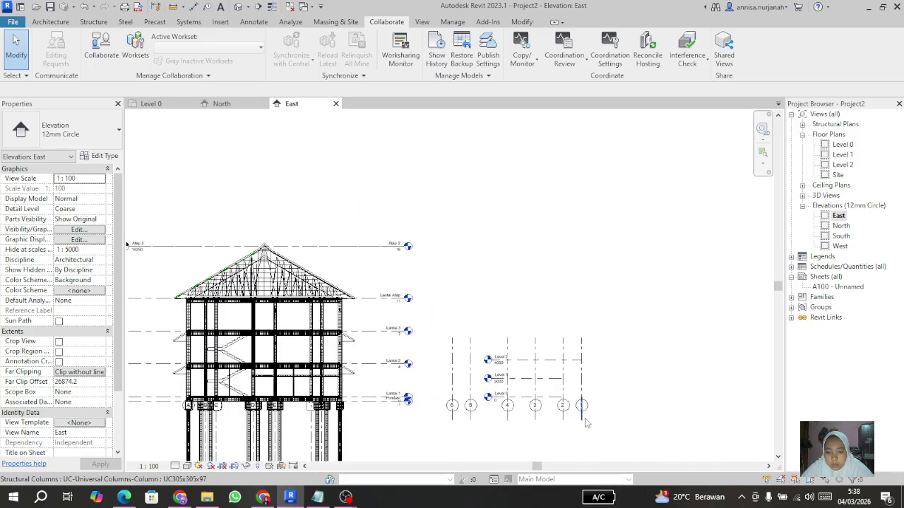
pyautogui.scroll(2, 564, 402)
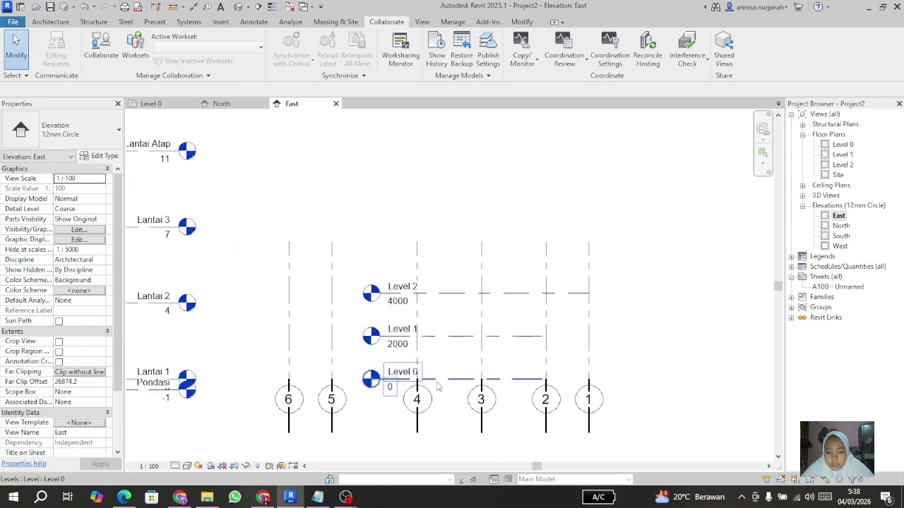
pyautogui.scroll(1, 381, 296)
pyautogui.scroll(-1, 382, 296)
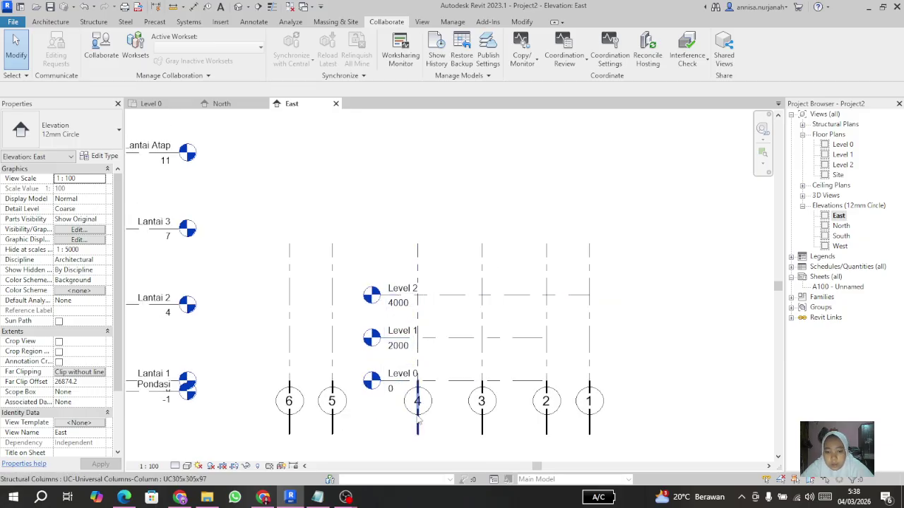
pyautogui.scroll(-2, 335, 339)
pyautogui.scroll(1, 425, 408)
pyautogui.scroll(1, 425, 408)
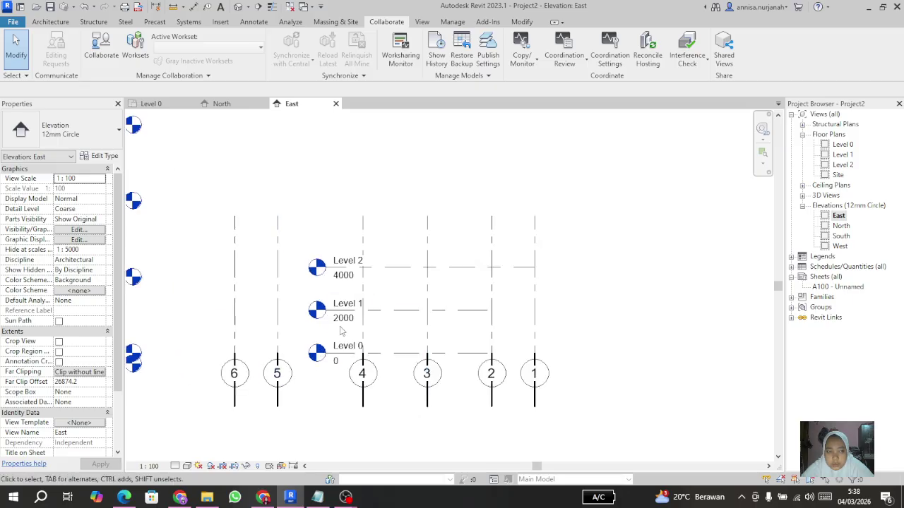
pyautogui.click(61, 24)
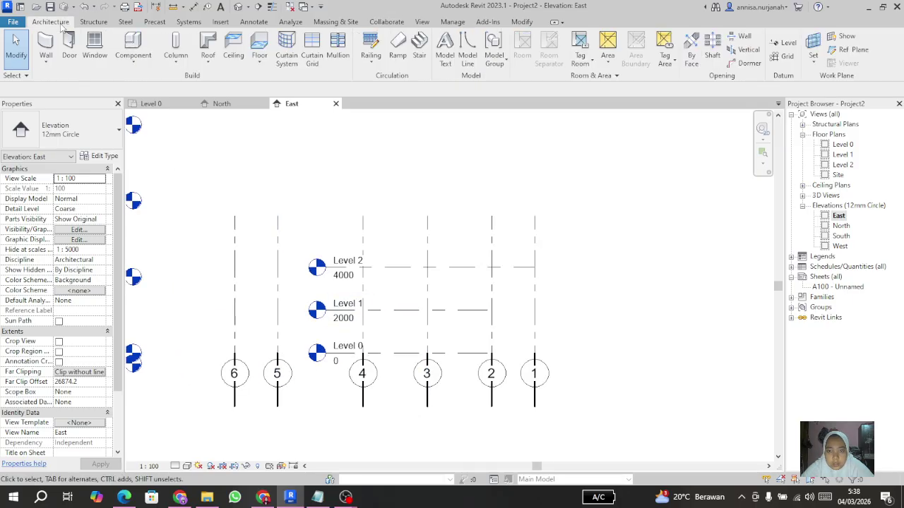
# - Draw a new level about 2200 mm below Level 0 in the East elevation, running from between grids 5 and 4 to past grid 1
pyautogui.click(781, 43)
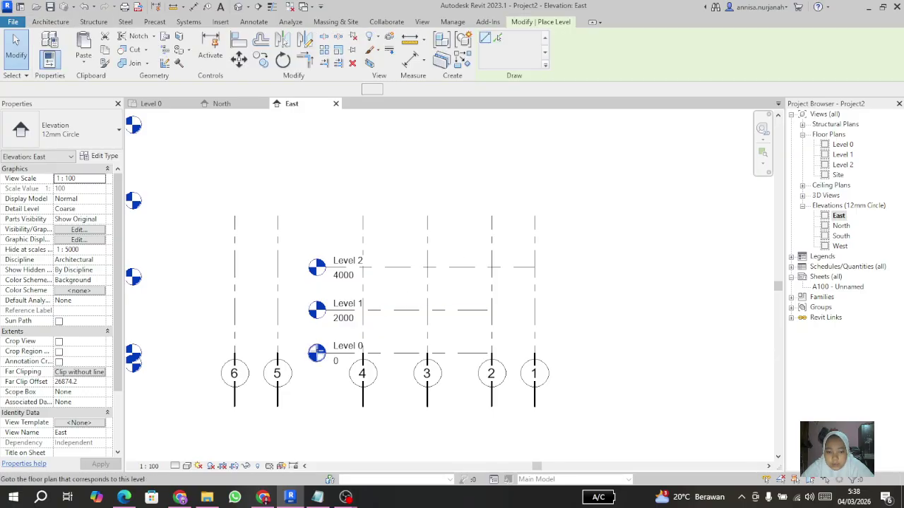
pyautogui.click(318, 400)
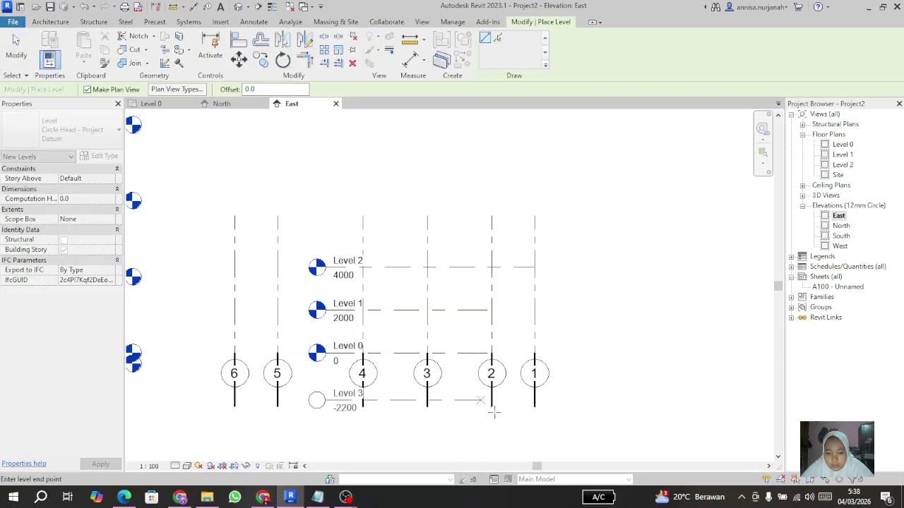
pyautogui.click(564, 401)
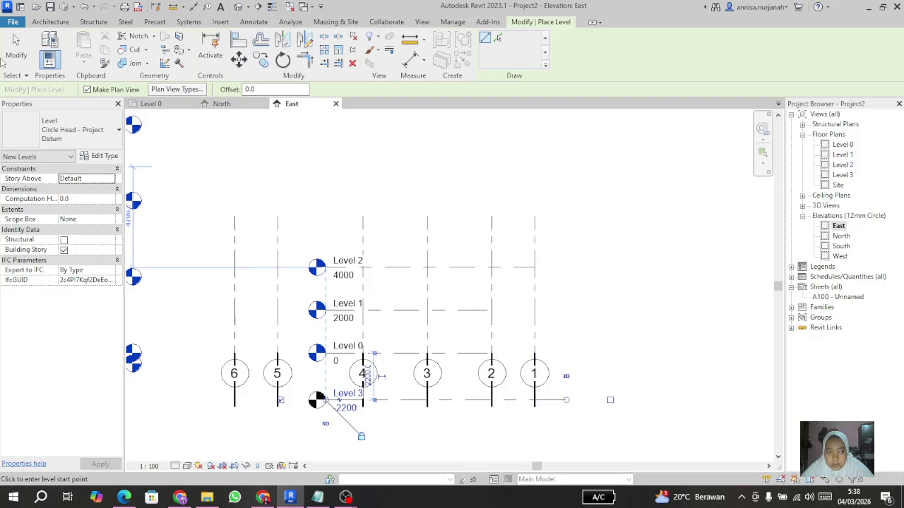
pyautogui.click(13, 41)
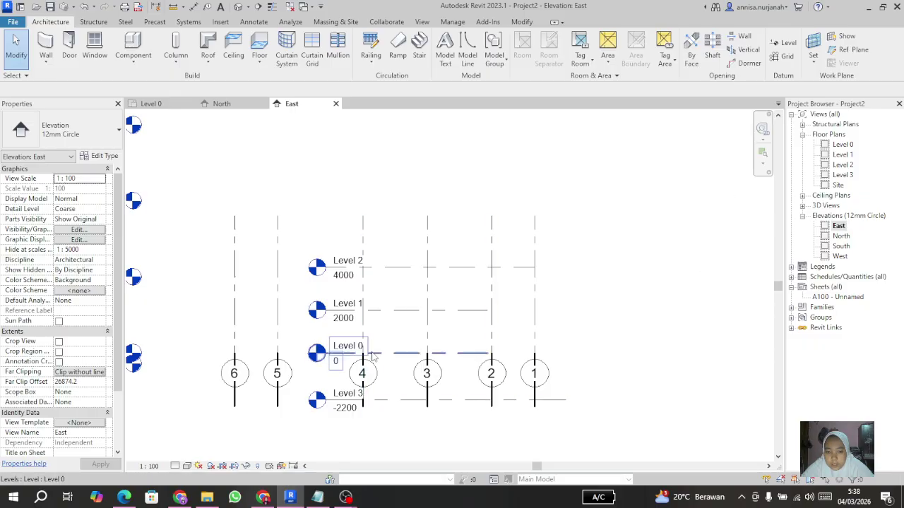
# - Open the Level 1 floor plan and examine the manually drawn grids beside the drawing sheet and the building plan
pyautogui.click(842, 155)
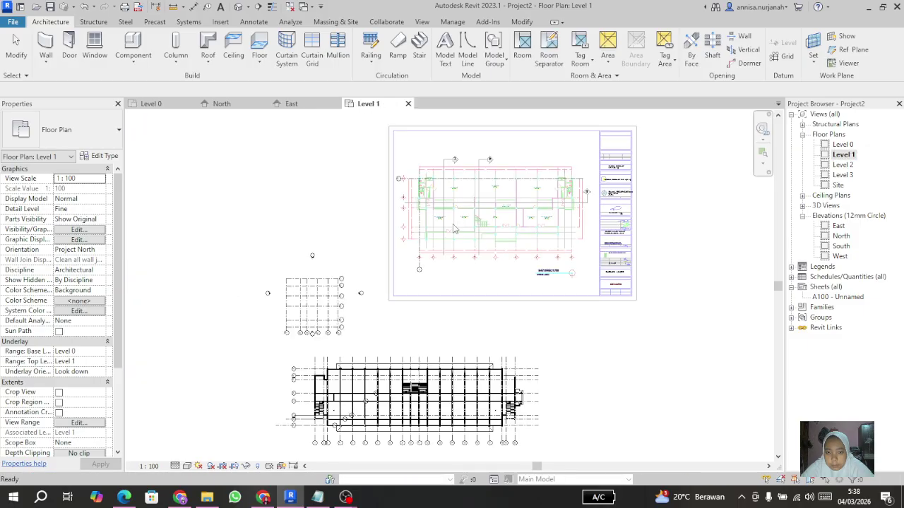
pyautogui.scroll(-1, 454, 228)
pyautogui.scroll(4, 341, 276)
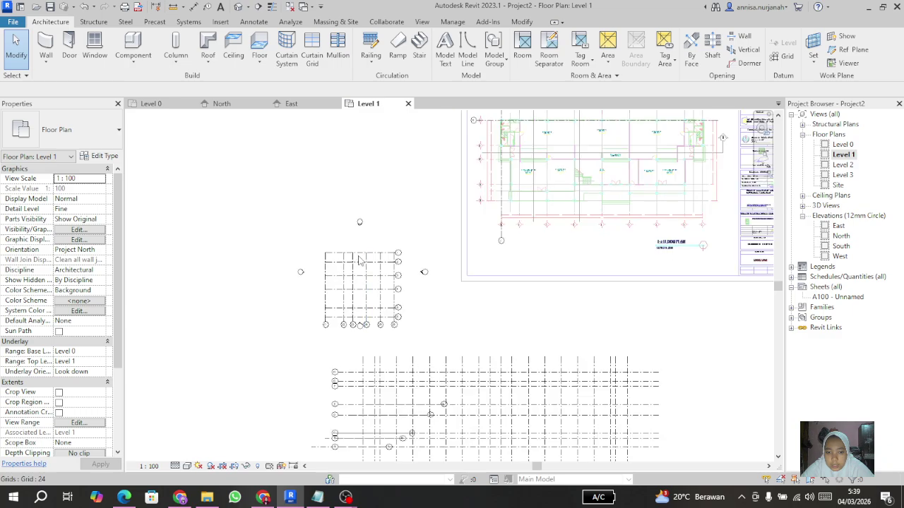
pyautogui.scroll(-3, 445, 243)
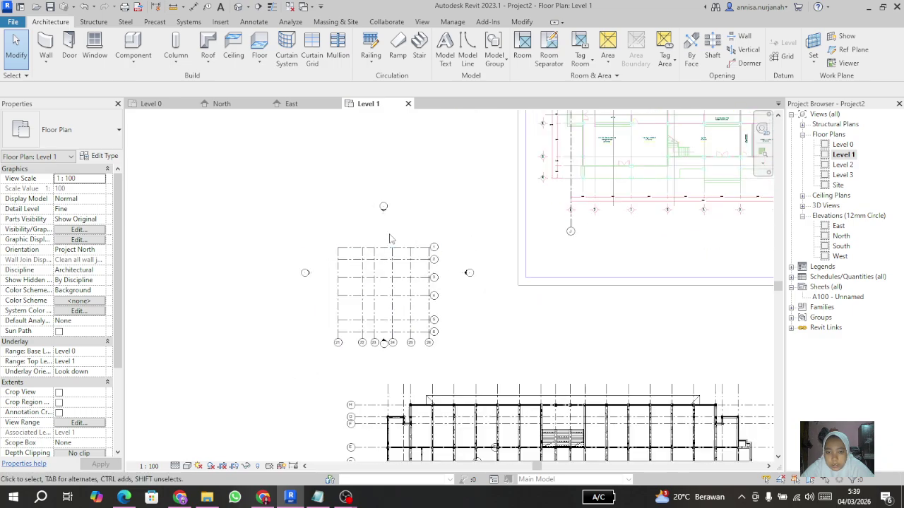
pyautogui.scroll(1, 476, 244)
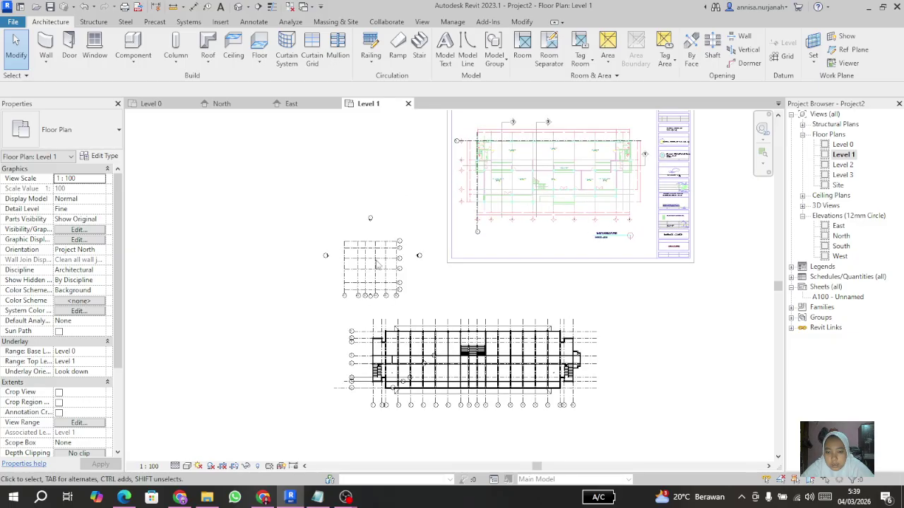
pyautogui.scroll(1, 415, 246)
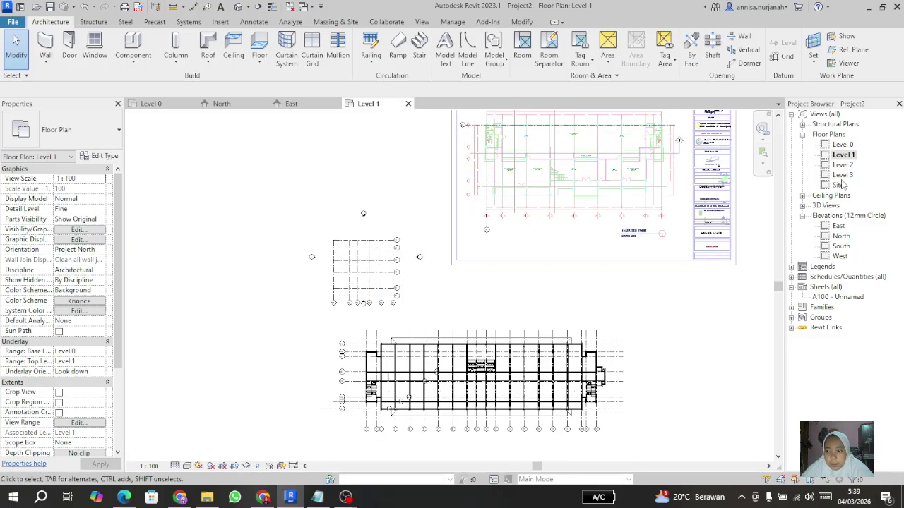
# - Check the levels in the East elevation, open the Level 3 floor plan and examine its columns and grid display
pyautogui.doubleClick(827, 225)
pyautogui.scroll(1, 341, 372)
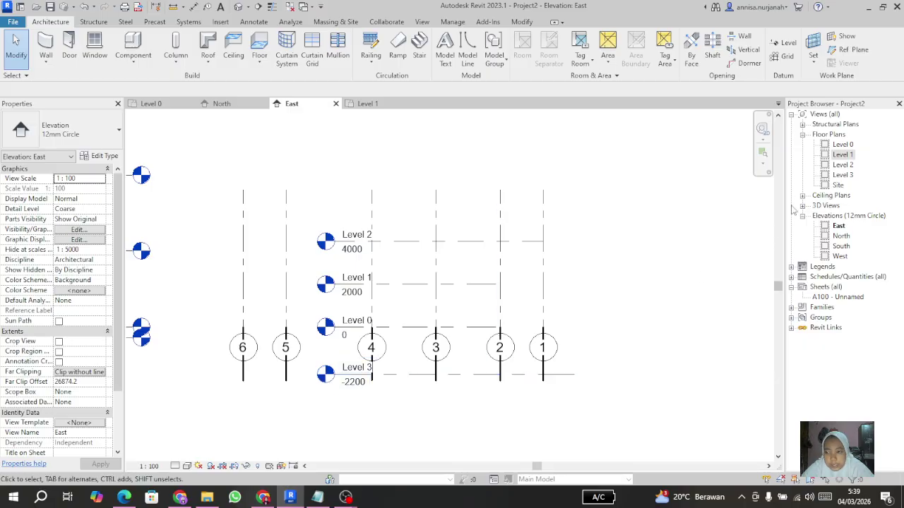
pyautogui.click(843, 175)
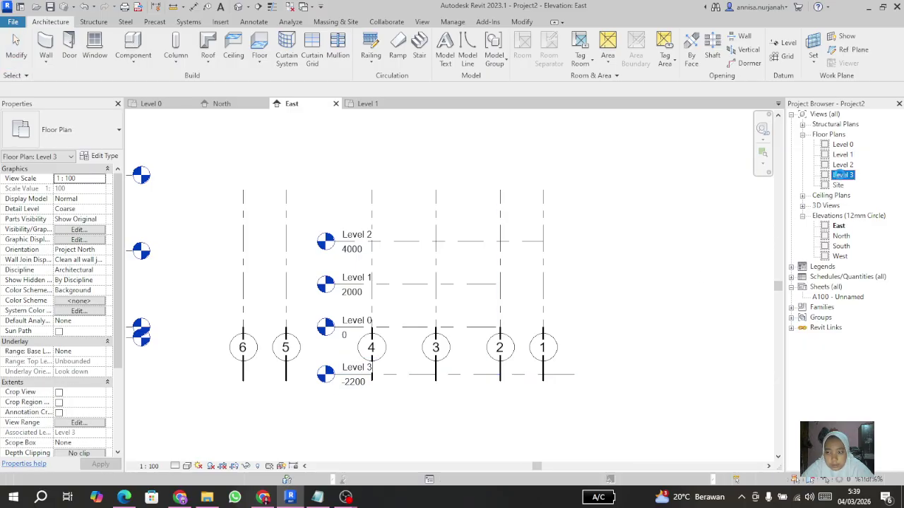
pyautogui.doubleClick(840, 174)
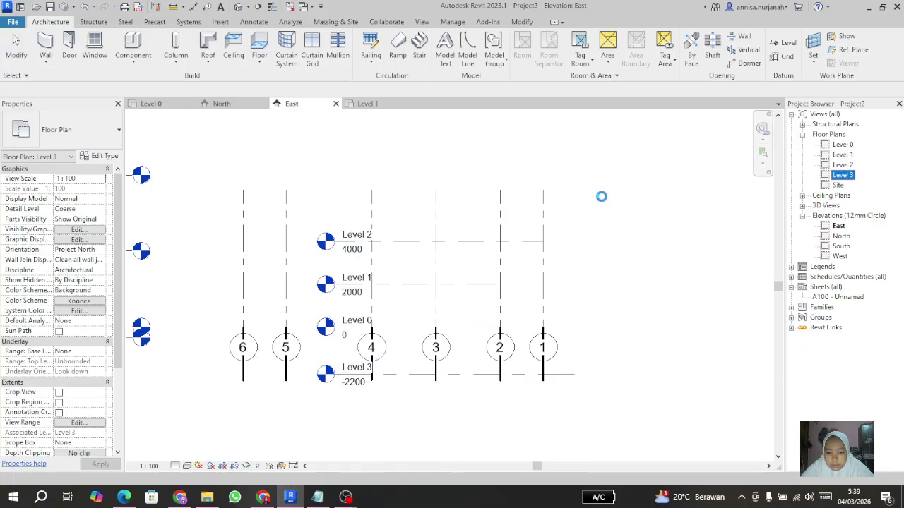
pyautogui.scroll(5, 332, 240)
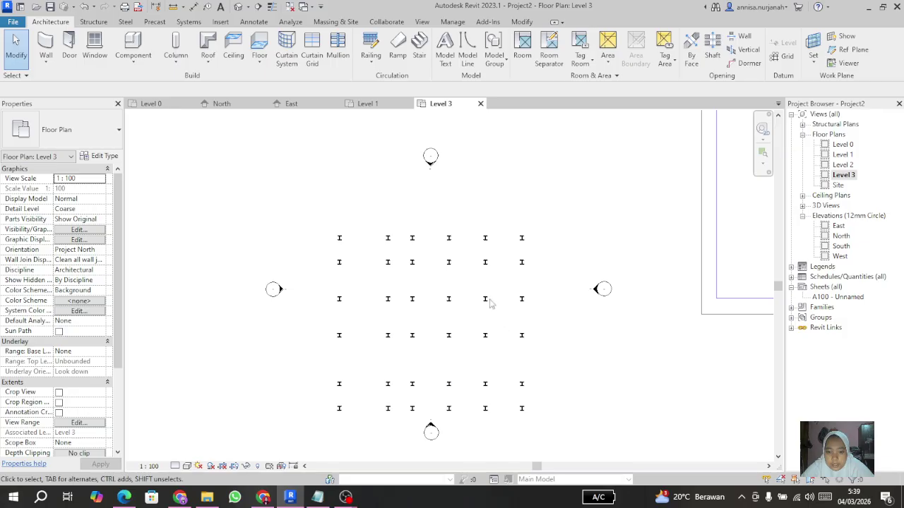
pyautogui.scroll(3, 494, 336)
pyautogui.scroll(-3, 494, 335)
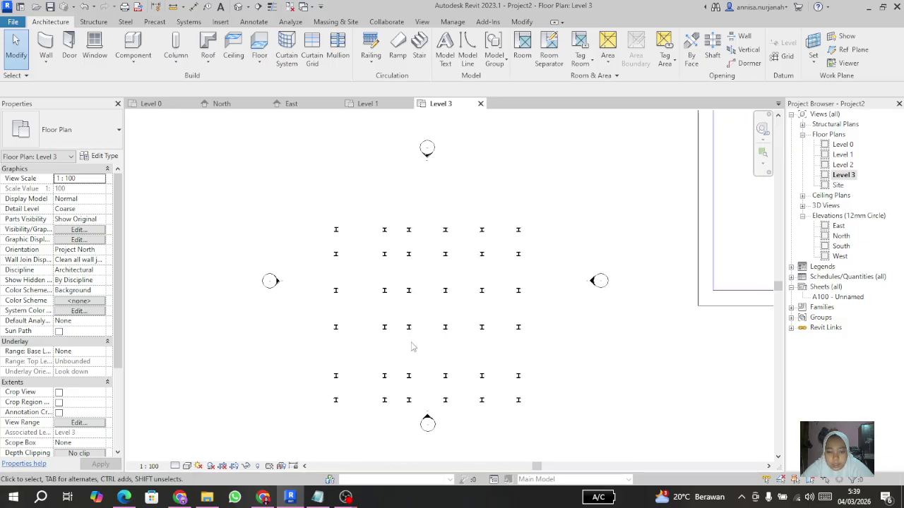
pyautogui.scroll(1, 443, 278)
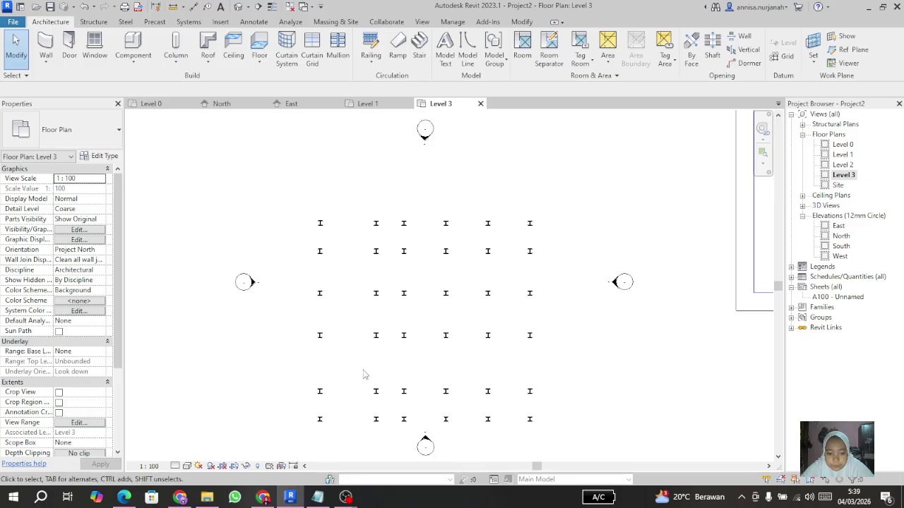
# - Compare the Level 1 floor plan with the East elevation and inspect where the Level 3 line lies relative to the grids
pyautogui.click(367, 104)
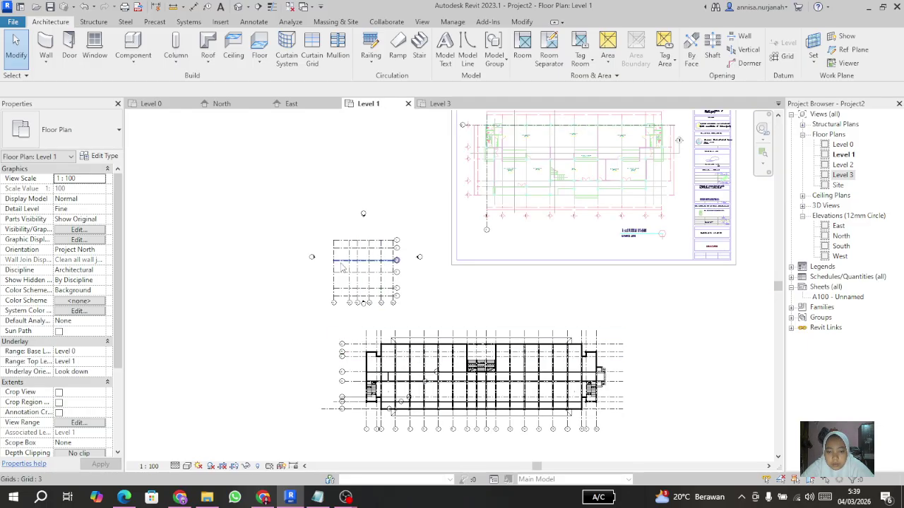
pyautogui.click(289, 104)
pyautogui.scroll(3, 438, 374)
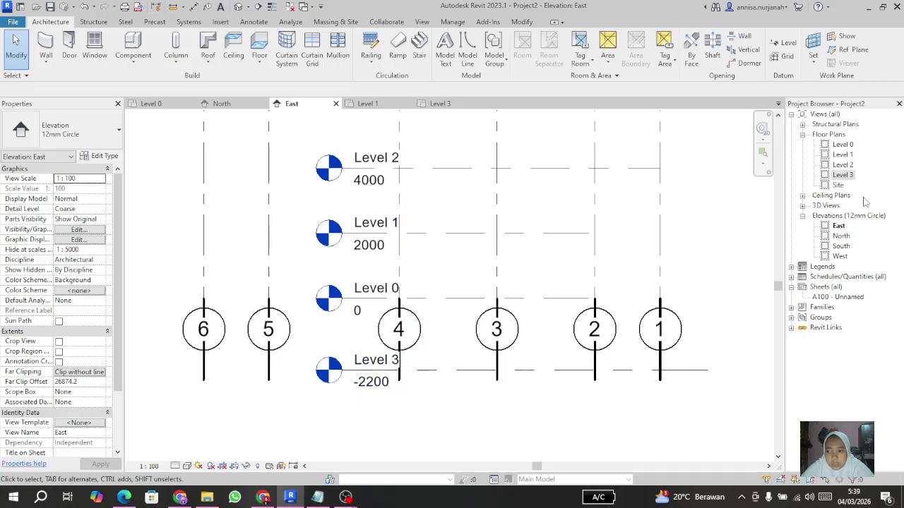
pyautogui.click(377, 374)
pyautogui.click(341, 435)
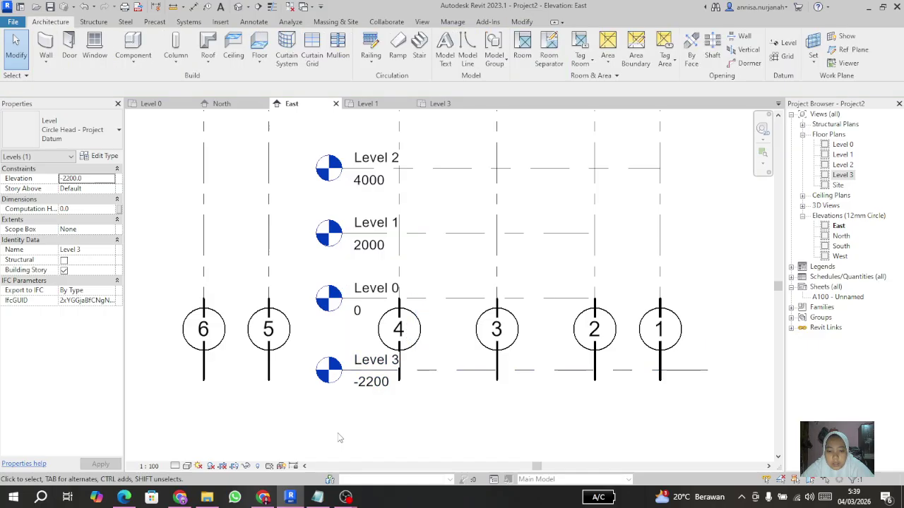
pyautogui.scroll(-2, 346, 372)
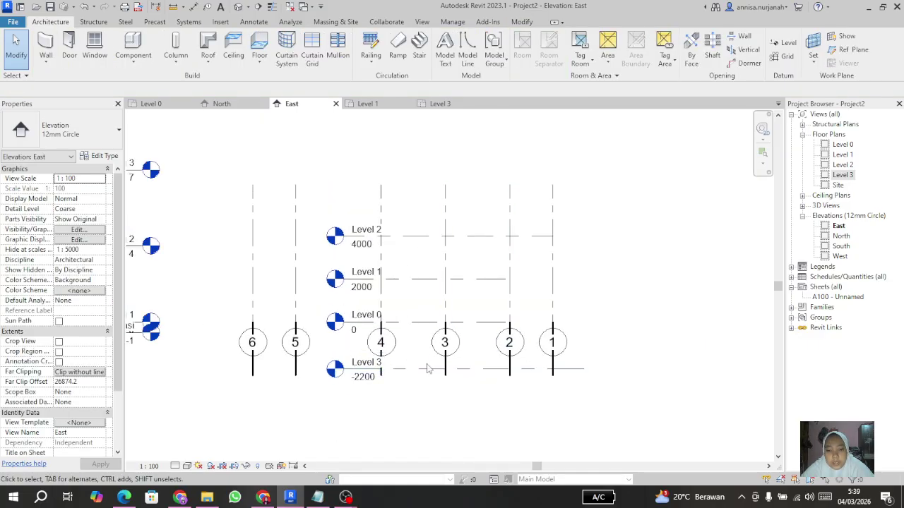
# - Check the North elevation and compare how the grids display in the Level 0, Level 3 and Level 1 floor plans
pyautogui.click(221, 104)
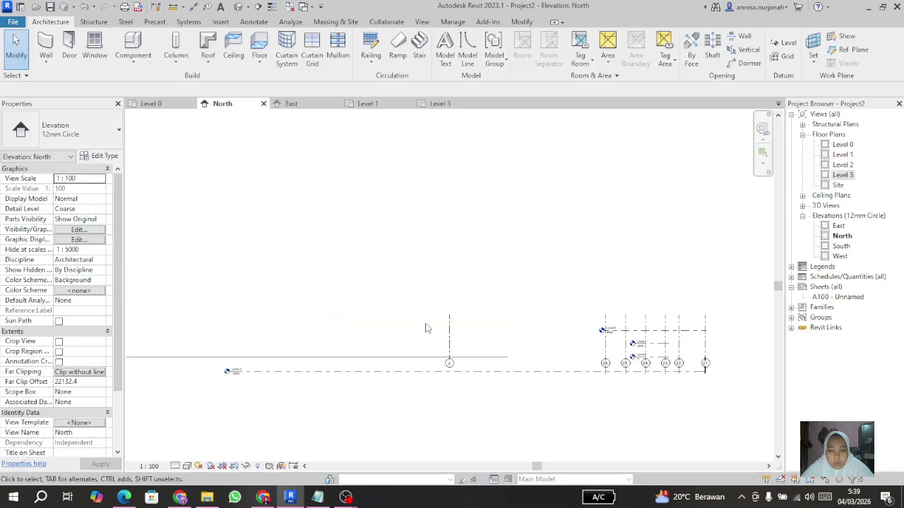
pyautogui.click(151, 104)
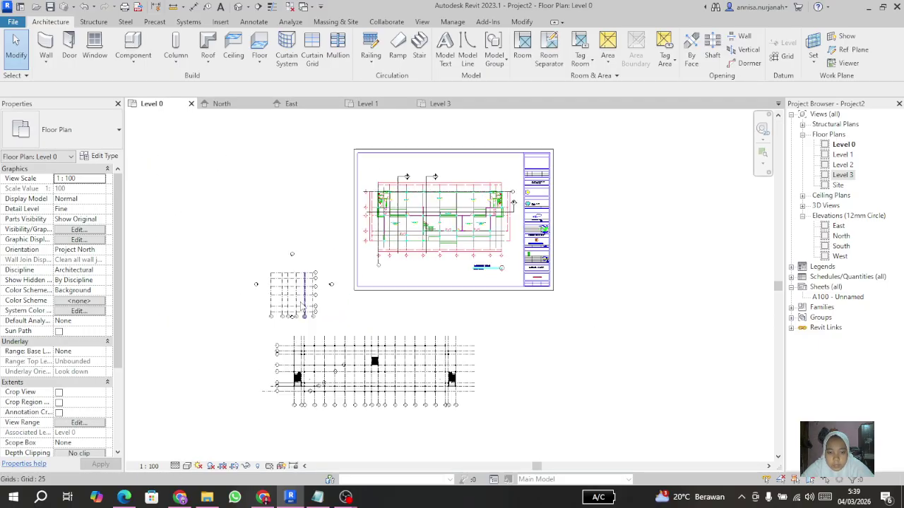
pyautogui.scroll(5, 274, 279)
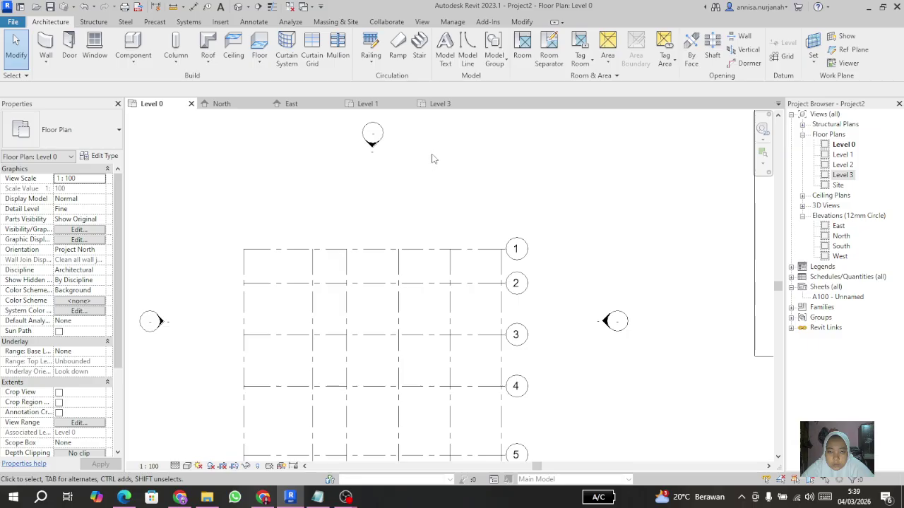
pyautogui.click(433, 104)
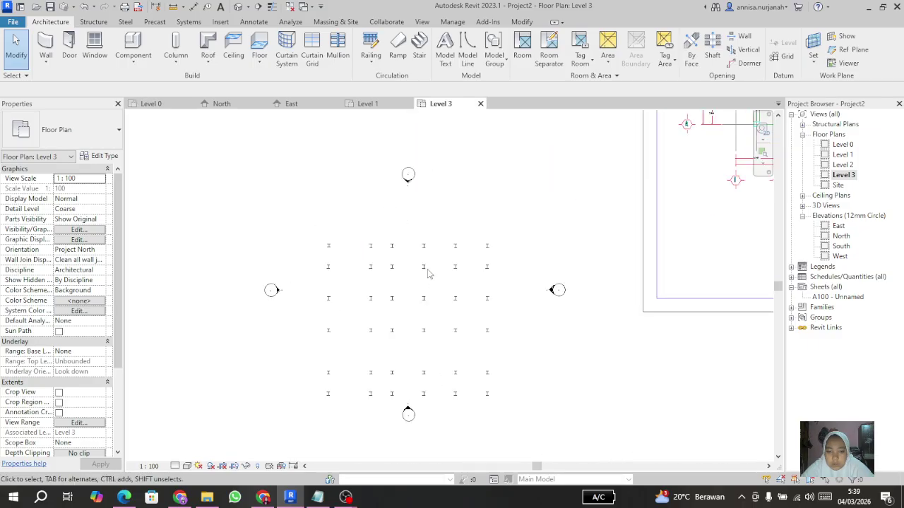
pyautogui.click(368, 104)
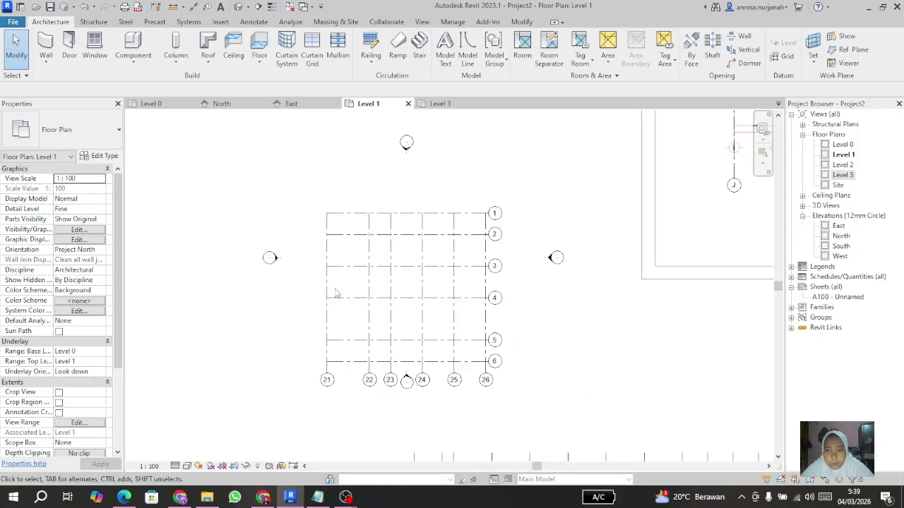
pyautogui.scroll(1, 336, 294)
pyautogui.scroll(-4, 340, 283)
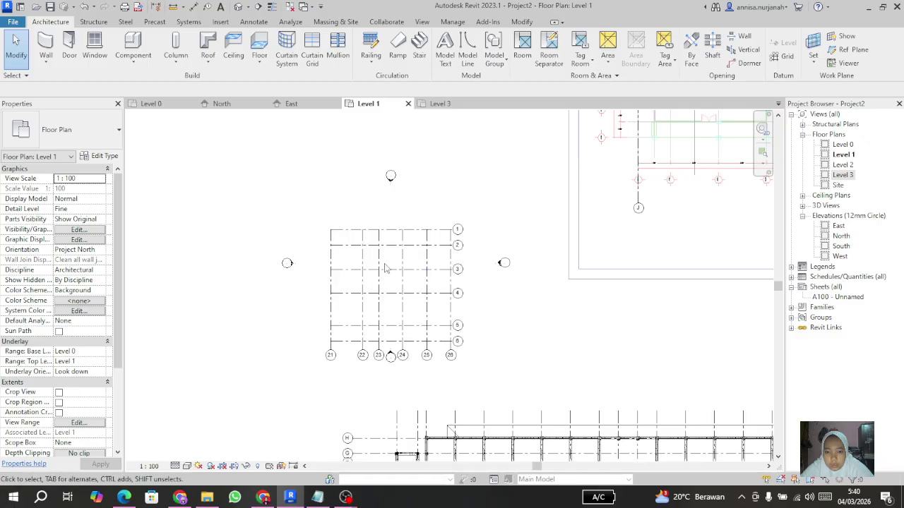
pyautogui.scroll(1, 385, 267)
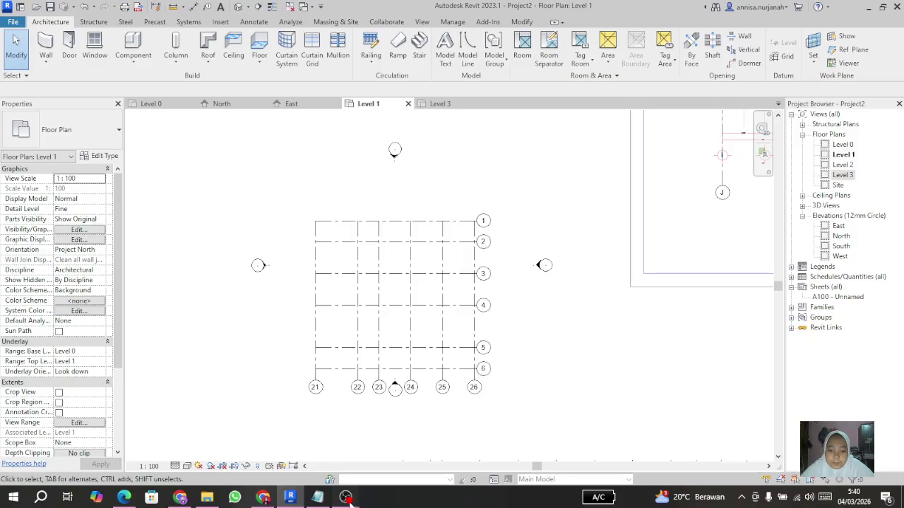
pyautogui.moveTo(349, 499)
pyautogui.click(282, 441)
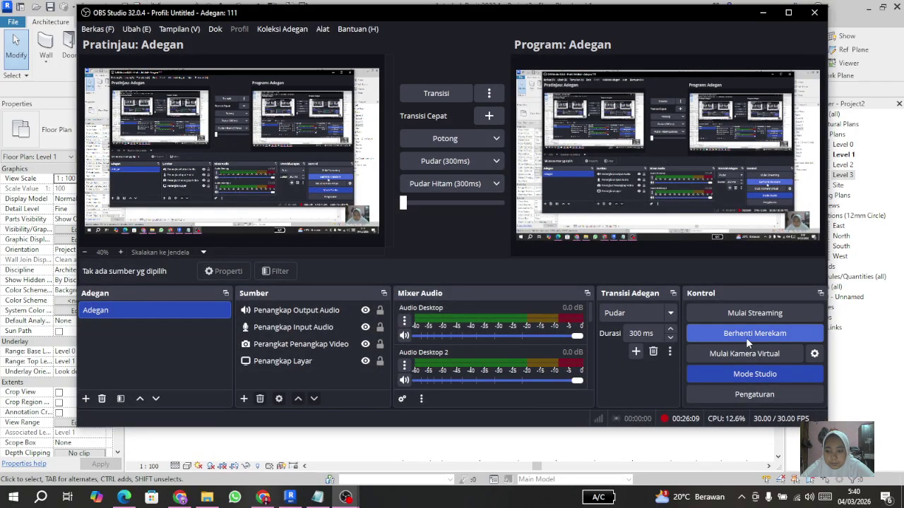